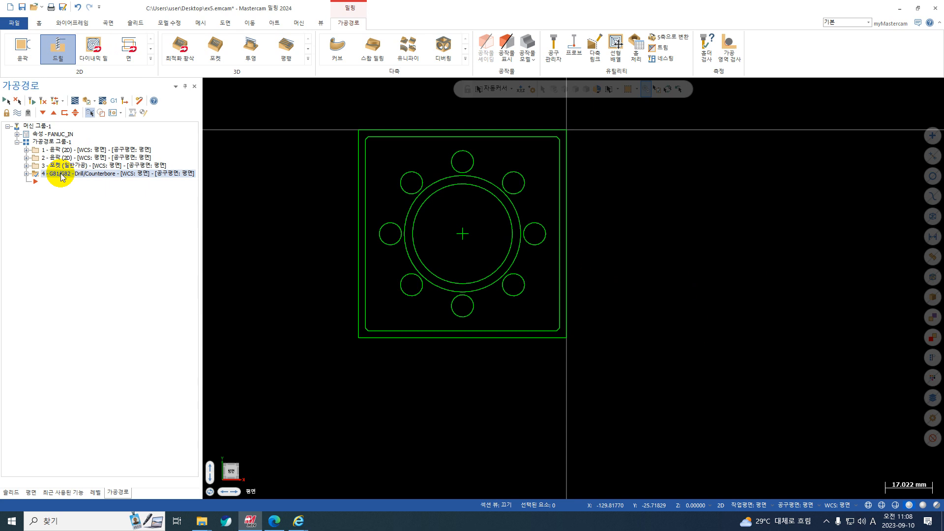
- Start a new drill toolpath and reuse the previous selection of the eight 8 mm circles as its holes
click(58, 57)
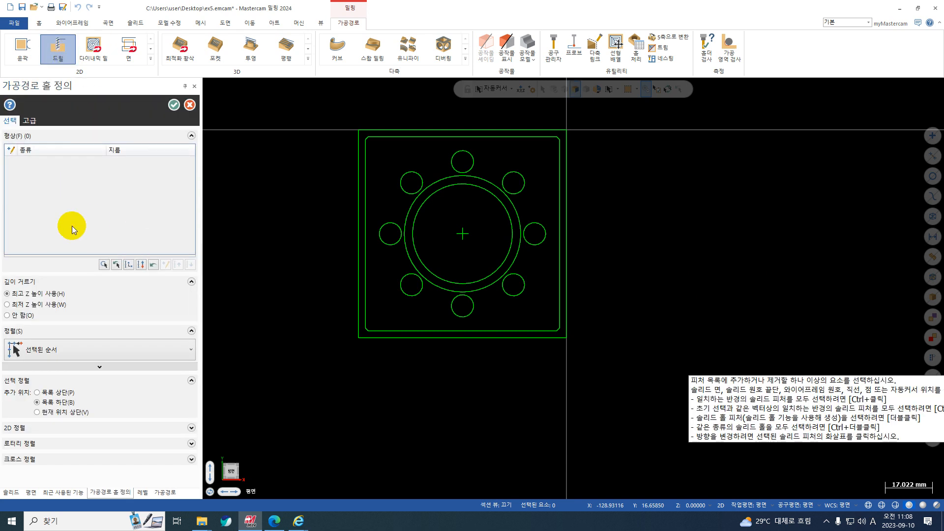
click(117, 266)
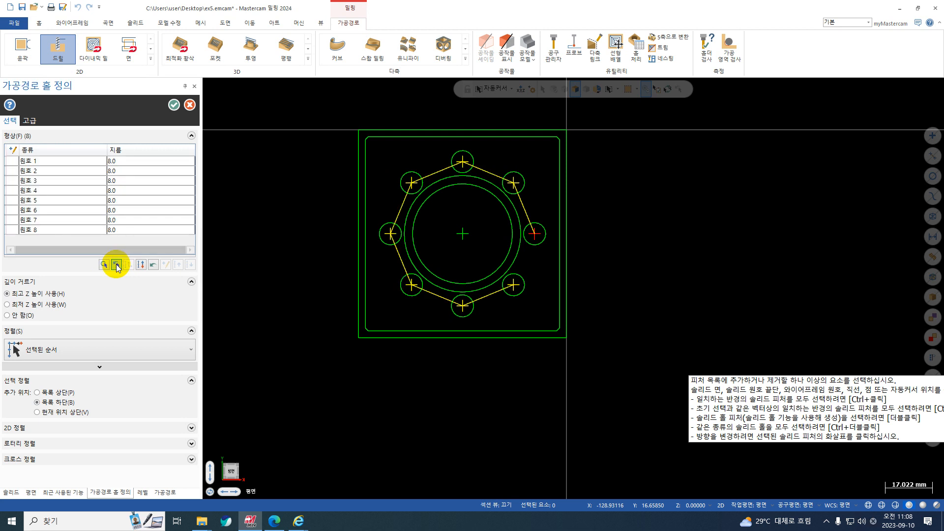
click(174, 104)
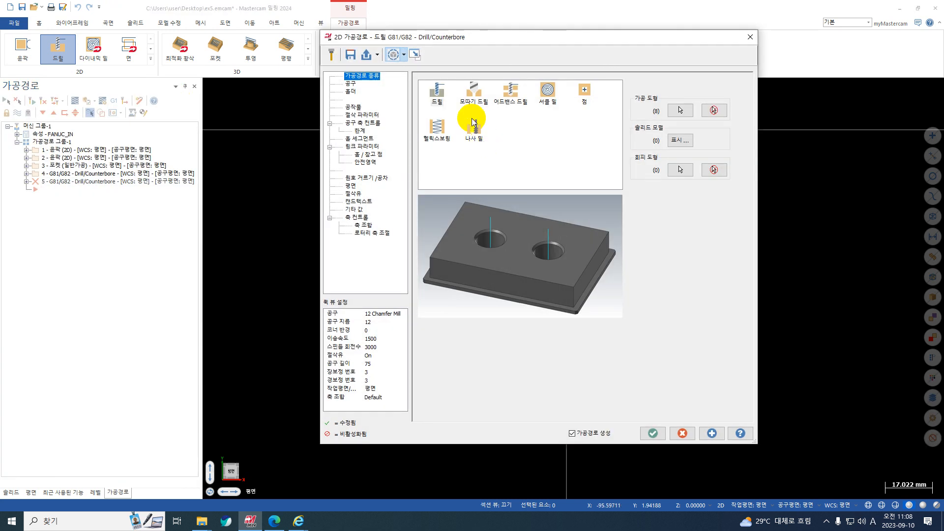
- Create a new drill tool for the operation using the 6.9 Heavy Duty Taper standard size
click(351, 85)
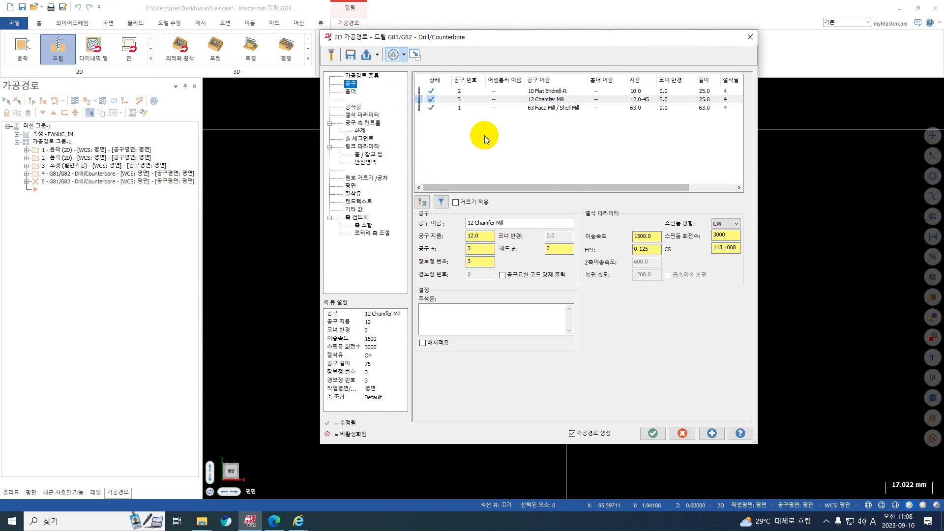
right_click(484, 134)
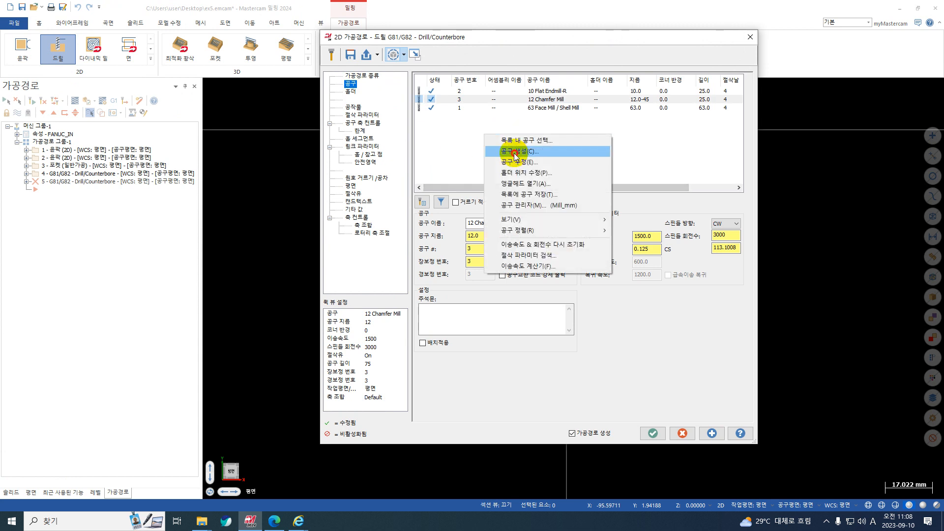
click(513, 153)
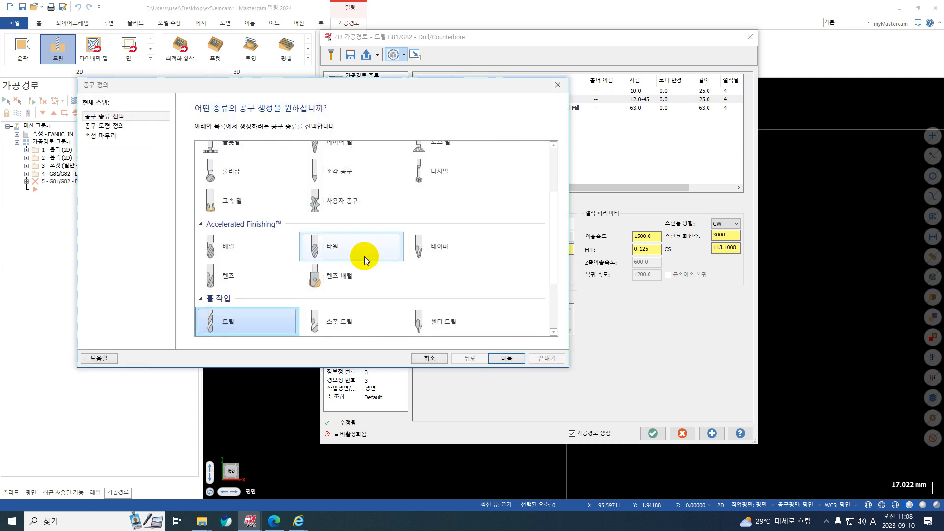
click(116, 131)
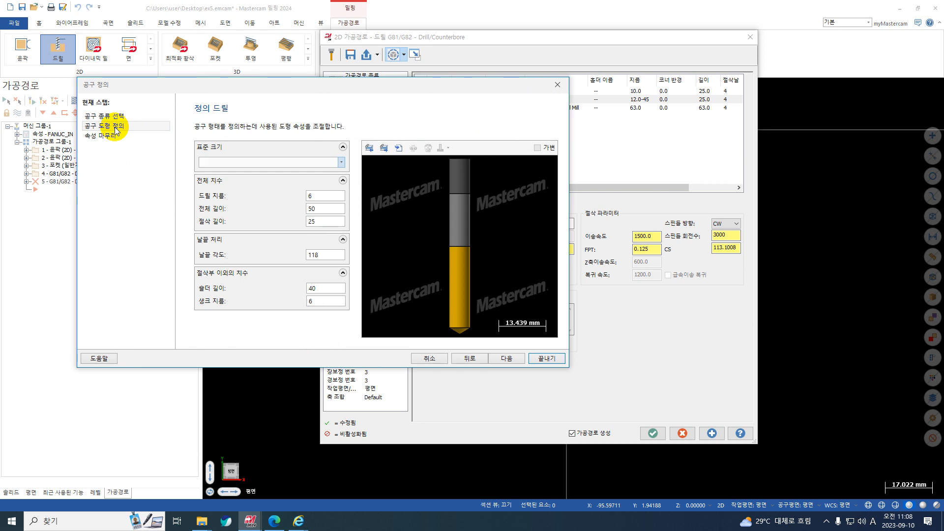
text(6.9)
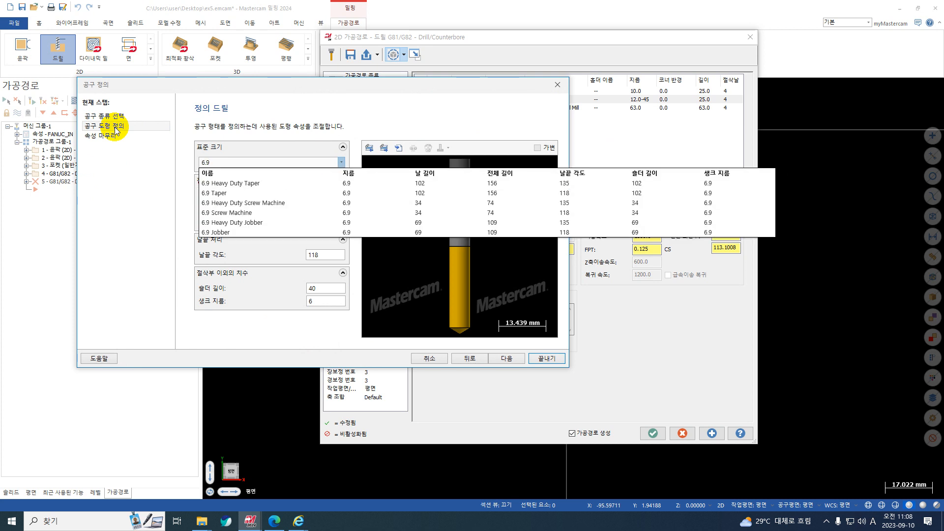
click(243, 185)
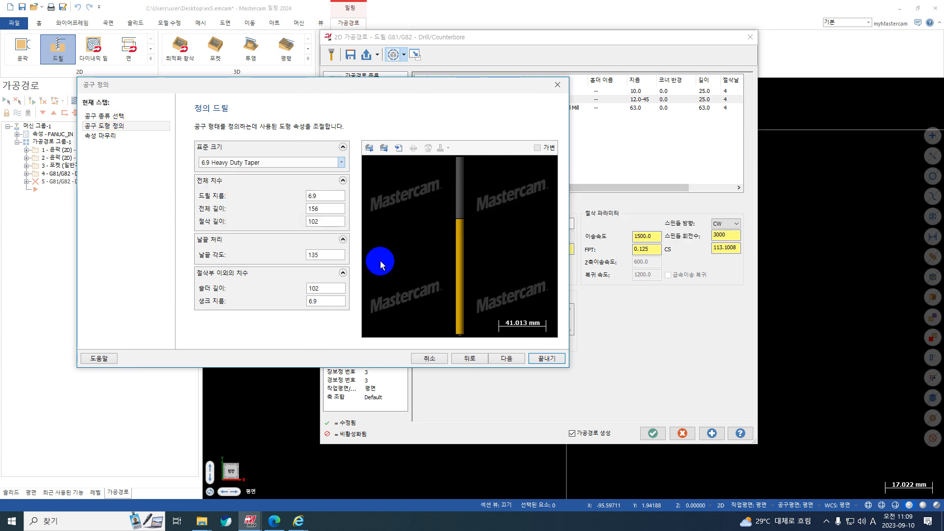
- Set the new drill's feed rate to 400 and spindle speed to 2700, and finish the tool definition
click(123, 135)
drag(344, 251, 315, 252)
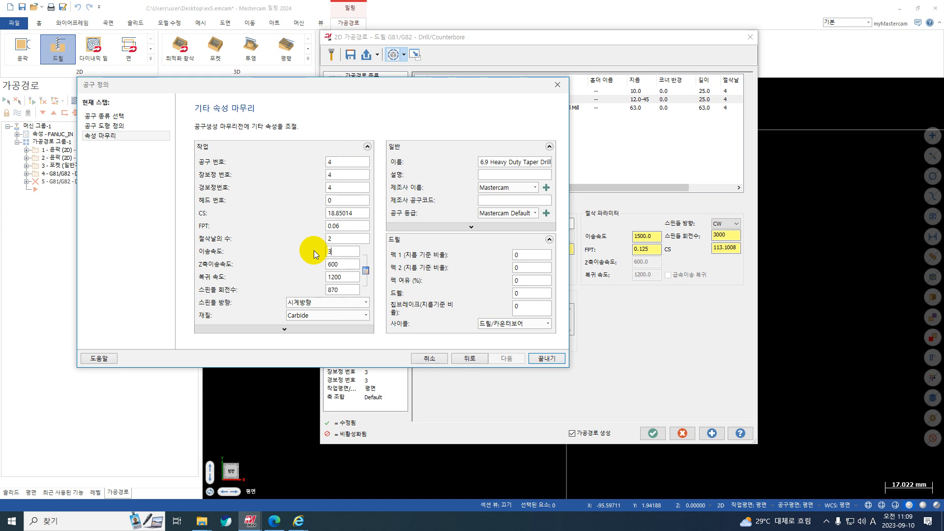
key(Tab)
key(Tab)
key(Tab)
click(338, 252)
double_click(337, 251)
text(400)
key(Tab)
key(Tab)
key(Tab)
text(27000)
key(BackSpace)
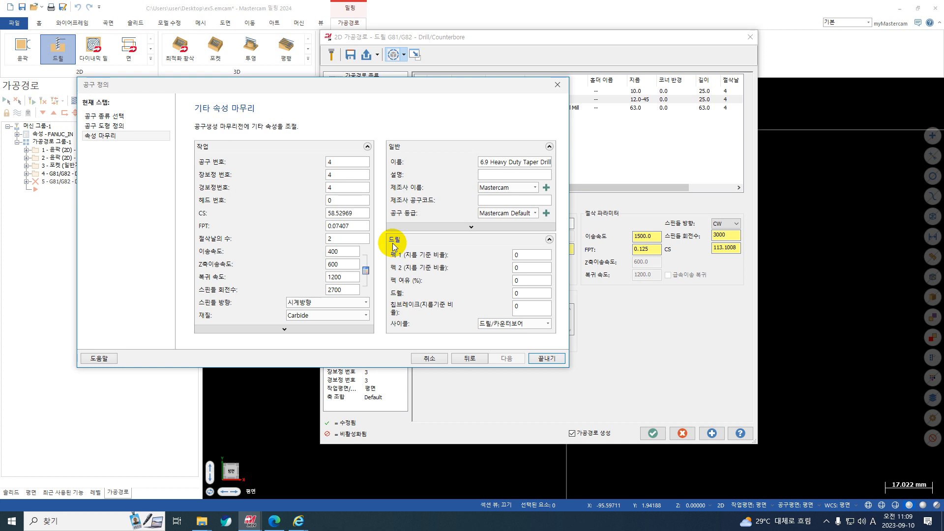
click(549, 361)
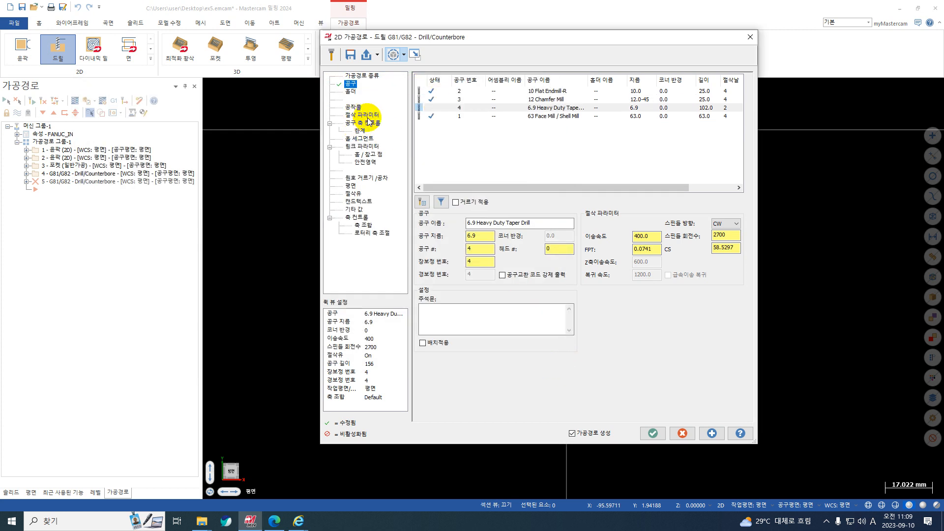
- Choose the G73 - Chip Break cycle in the cut parameters and set the first peck to 3.5
click(363, 116)
click(493, 88)
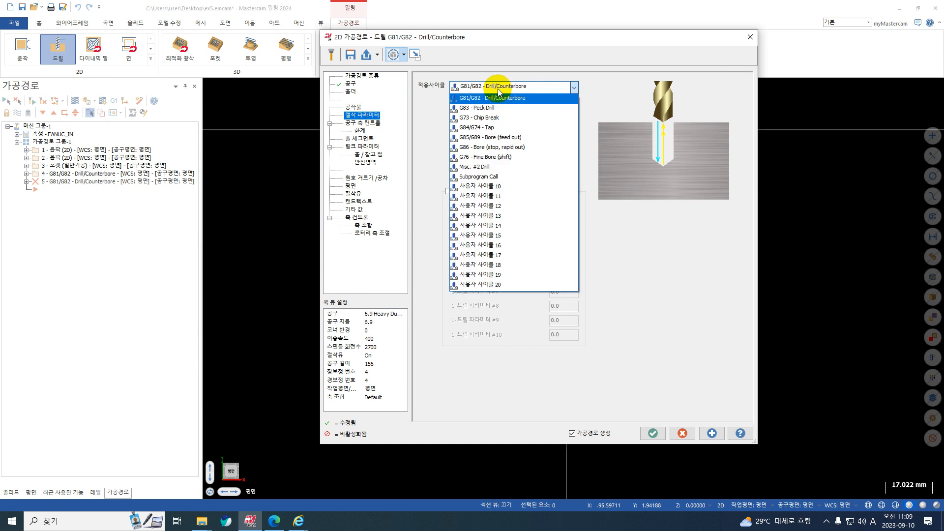
click(489, 119)
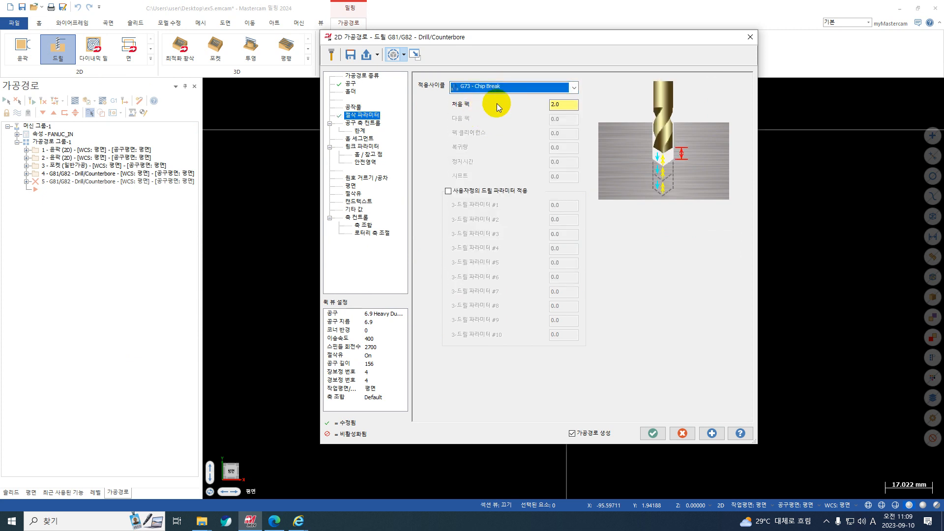
key(Tab)
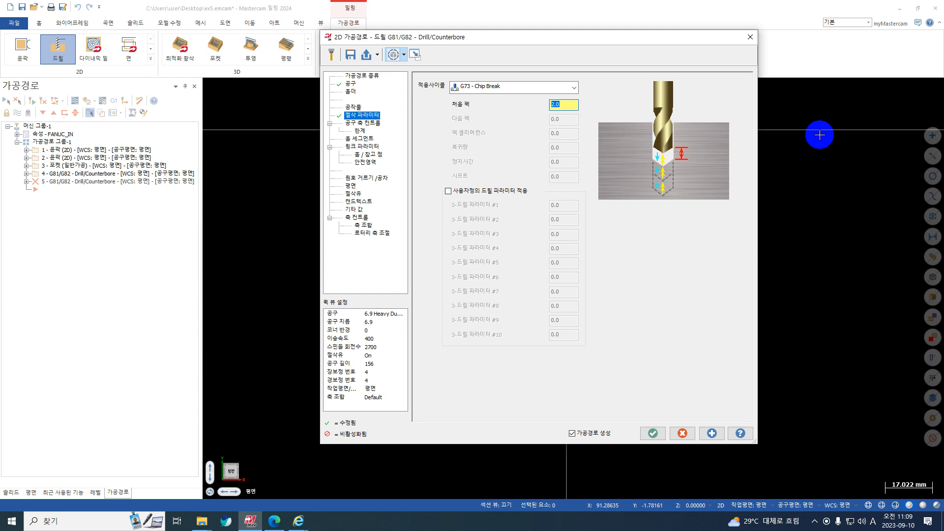
text(3.5)
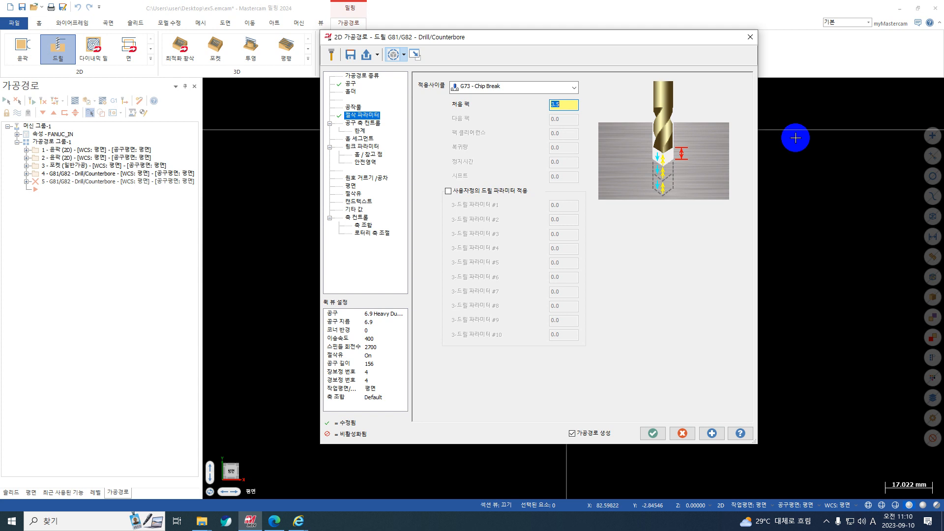
- Set the absolute machining depth in the linking parameters to -20
click(359, 147)
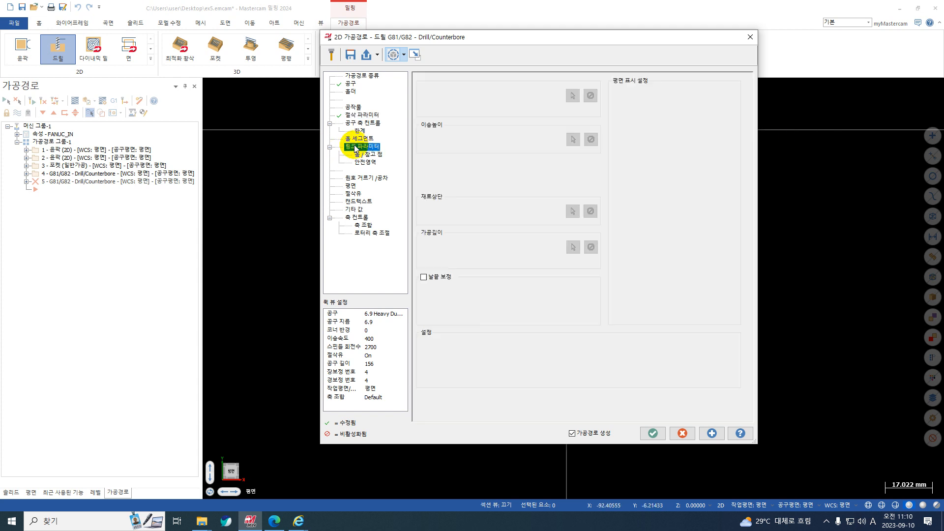
click(424, 247)
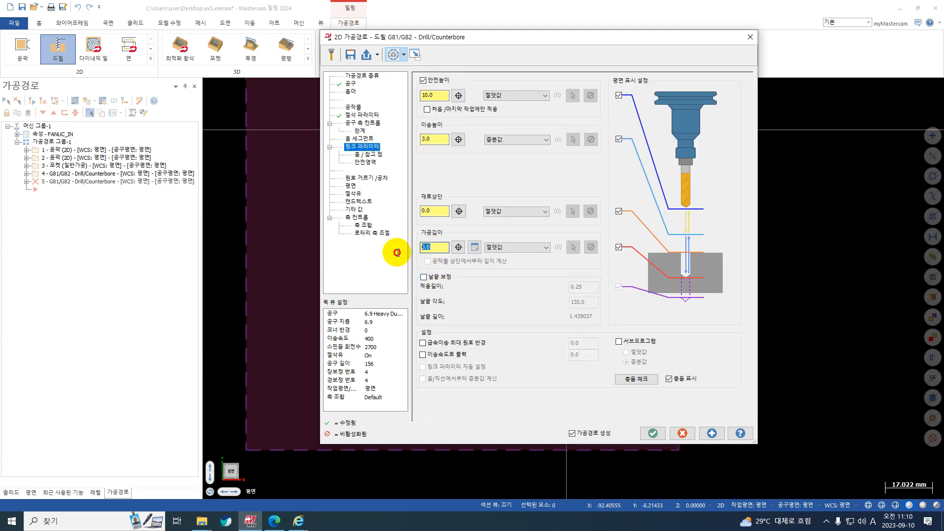
text(-2)
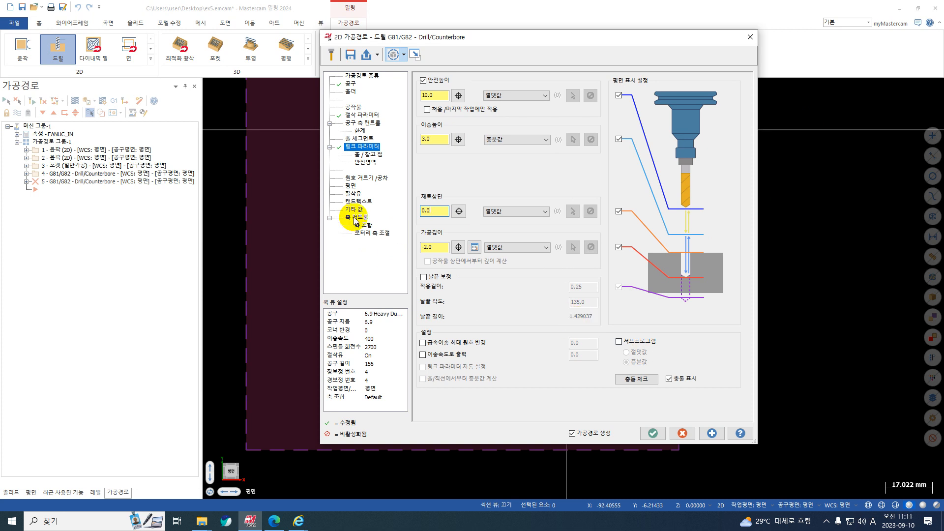
click(428, 246)
text(-20)
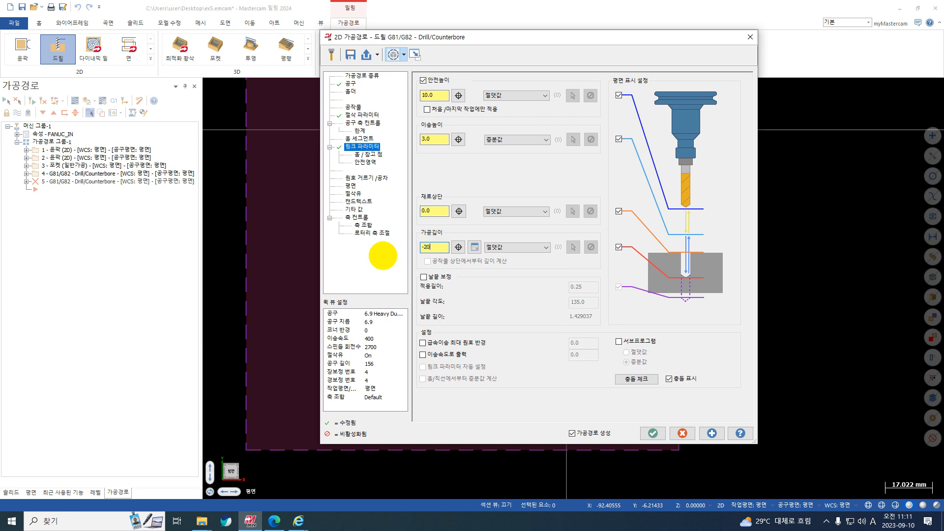
key(Return)
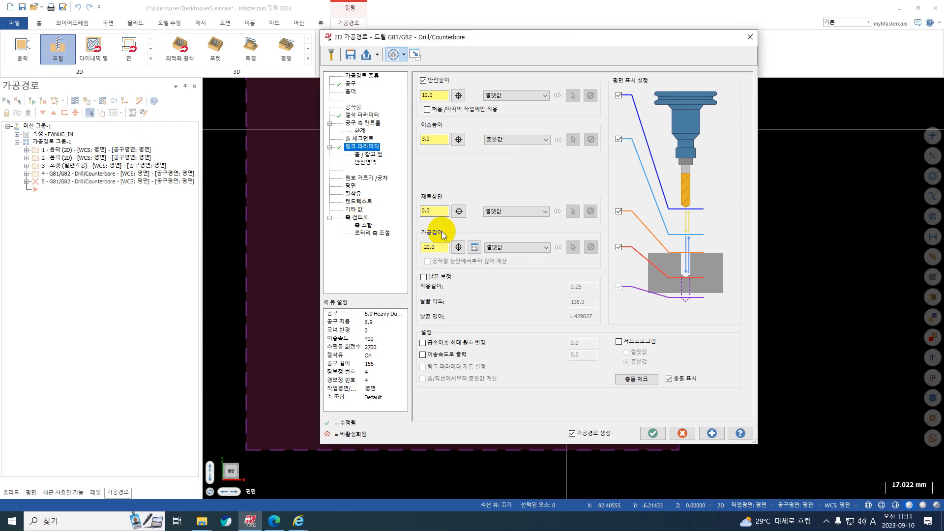
- Change the drilling operation's machining depth to -23
click(446, 249)
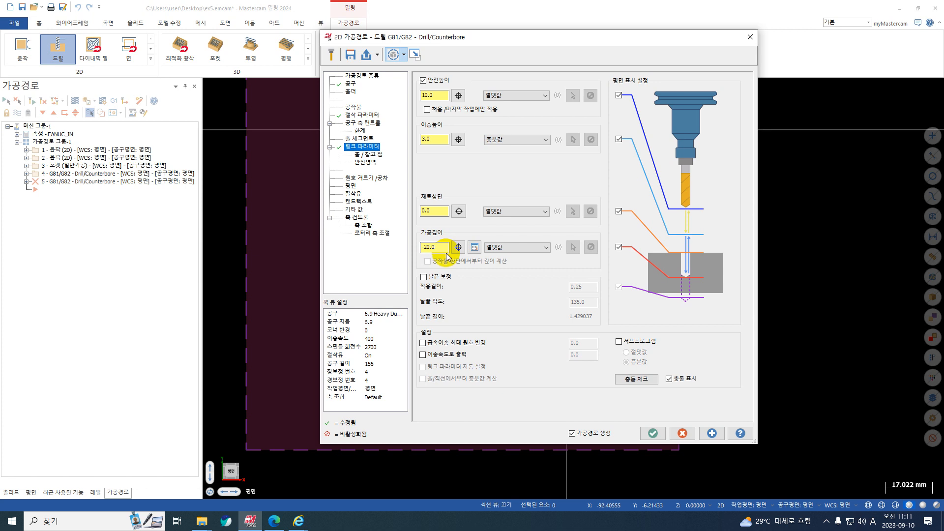
drag(447, 249, 421, 247)
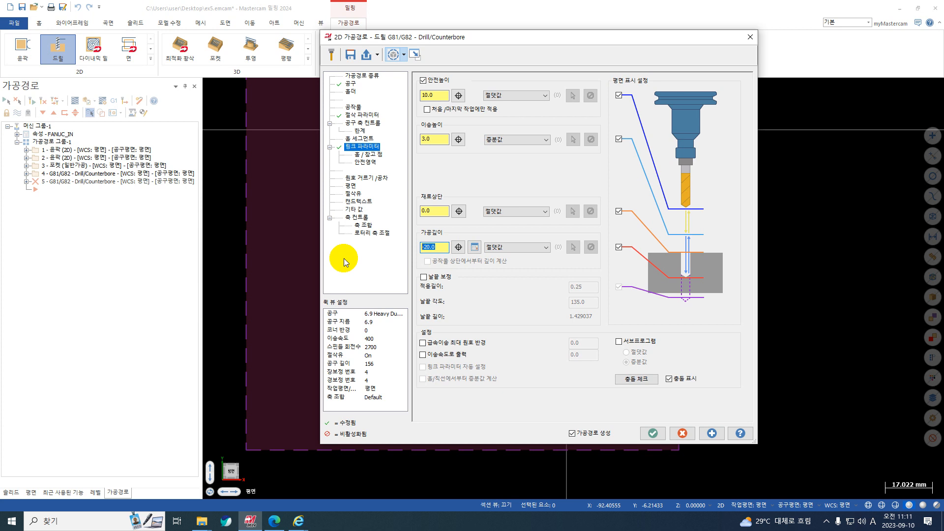
text(-23)
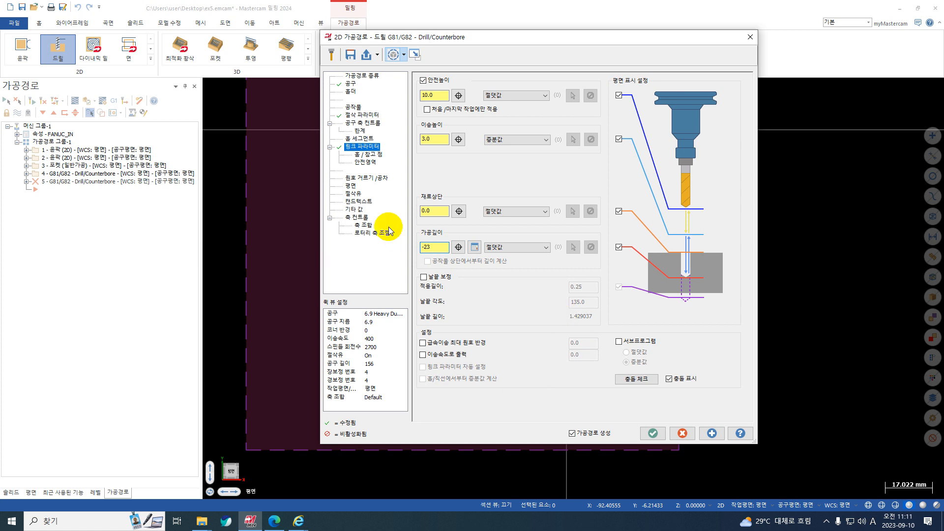
- Set the drilling operation's absolute machining depth to -25
double_click(429, 246)
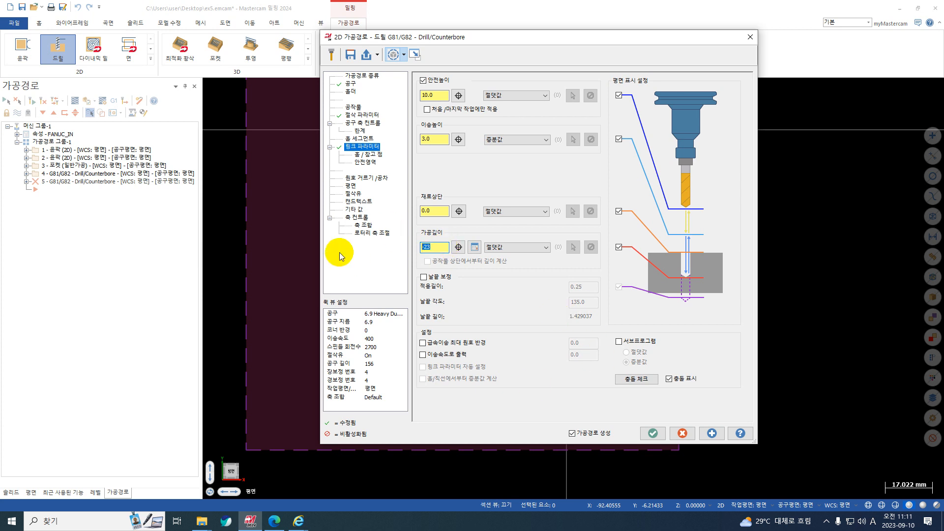
text(-25)
key(Return)
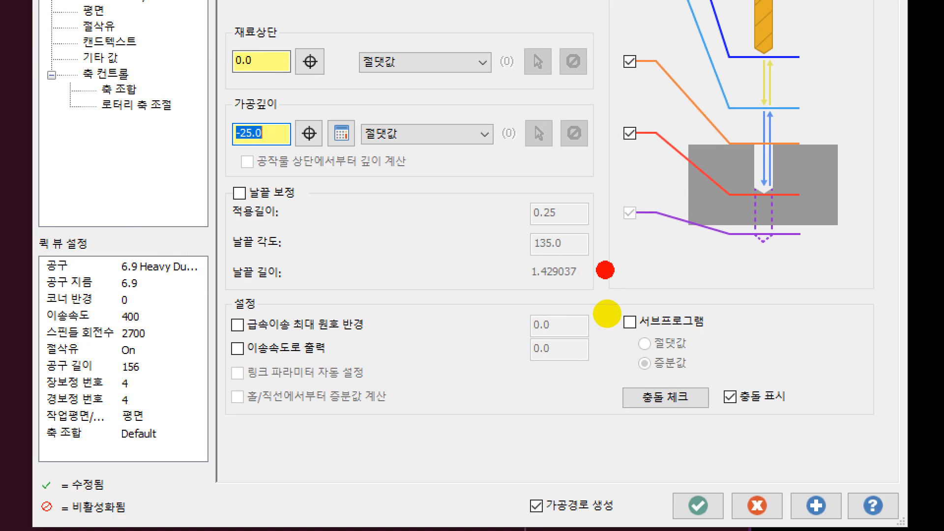
mouse_move(611, 311)
mouse_down()
mouse_move(606, 334)
mouse_move(546, 320)
mouse_move(593, 255)
mouse_up()
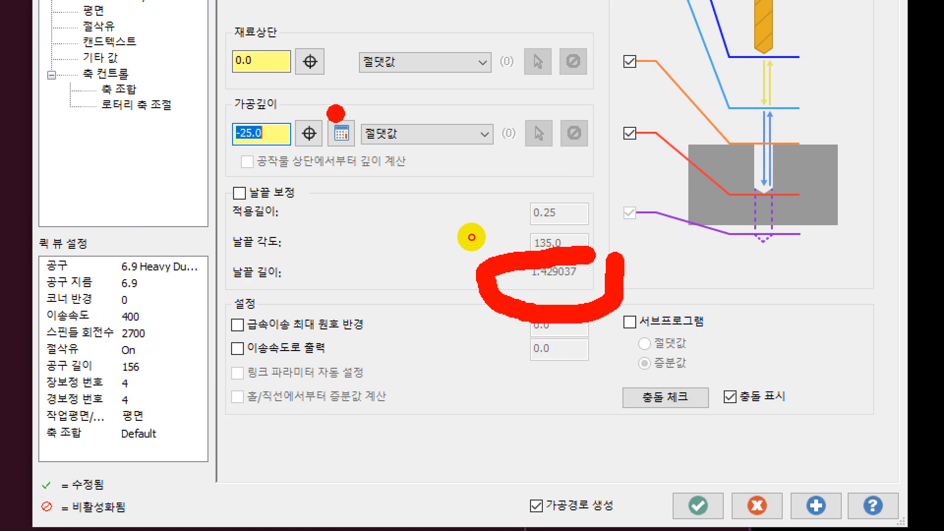
drag(336, 114, 356, 114)
mouse_move(427, 68)
mouse_down()
mouse_move(404, 186)
mouse_move(551, 128)
mouse_up()
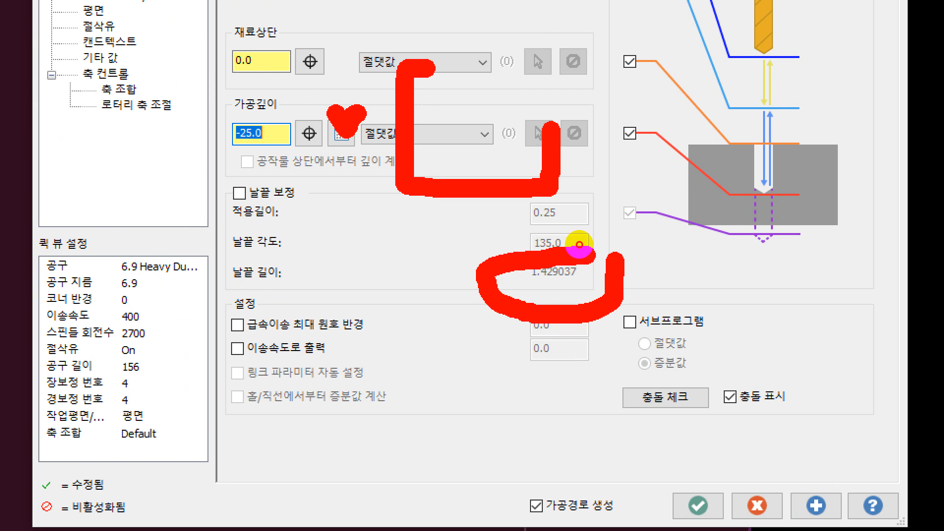
key(Escape)
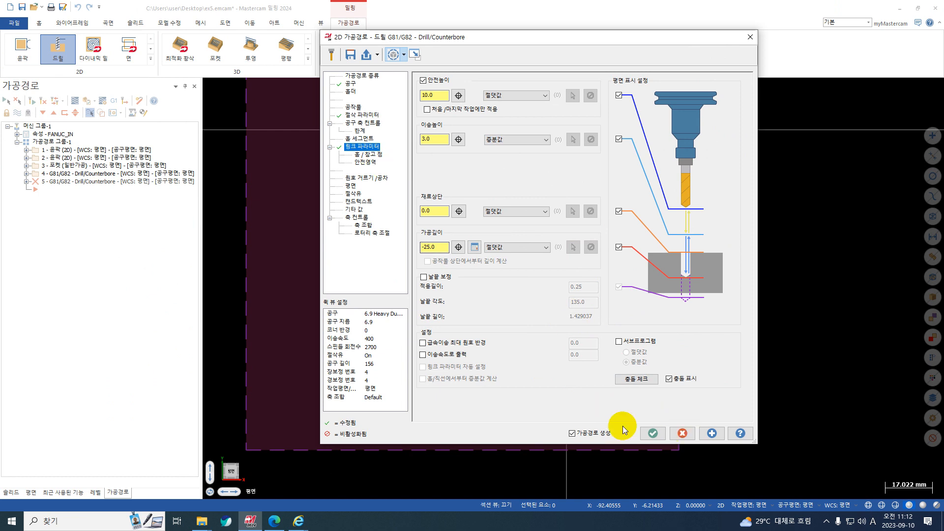
- Accept the drill parameters to generate the G73 toolpath, and play its backplot over the holes
click(652, 433)
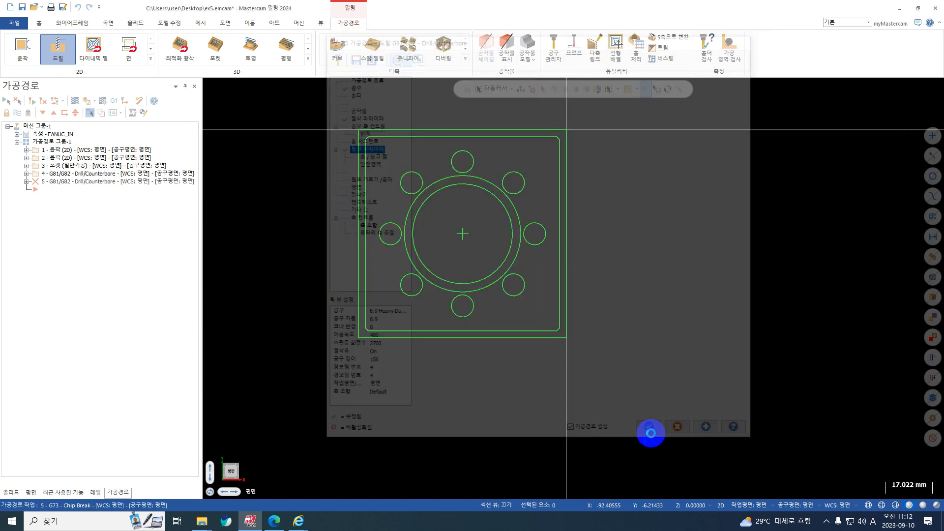
click(75, 101)
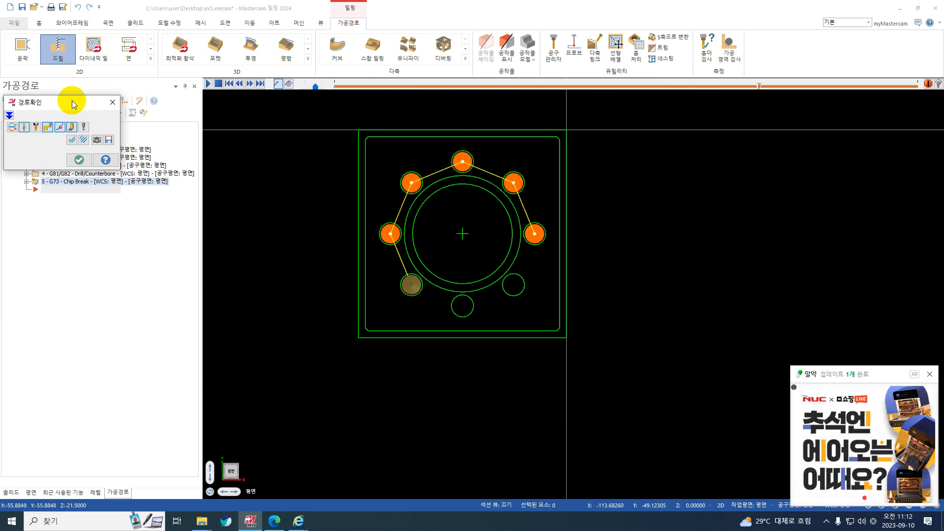
key(Escape)
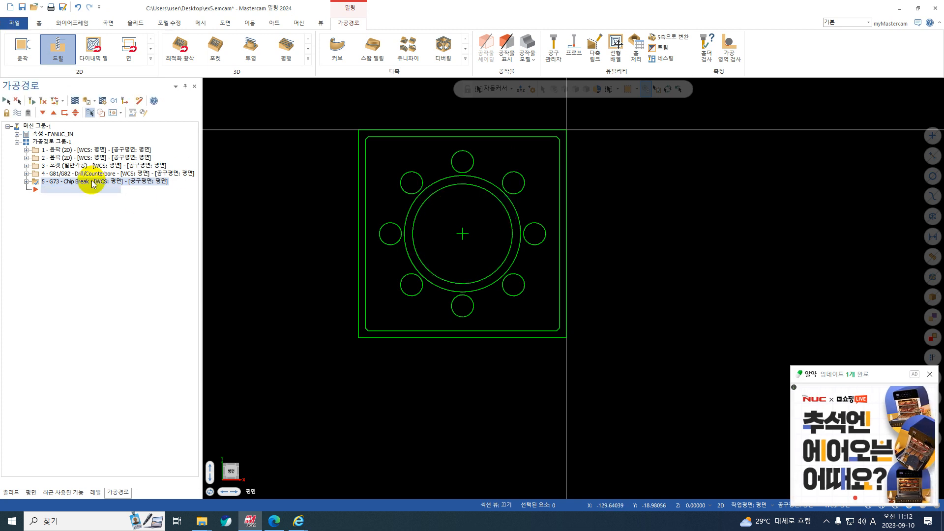
- Duplicate the G73 - Chip Break operation at the end of the toolpath group and expand the copy's contents
ctrl+click(81, 173)
click(85, 182)
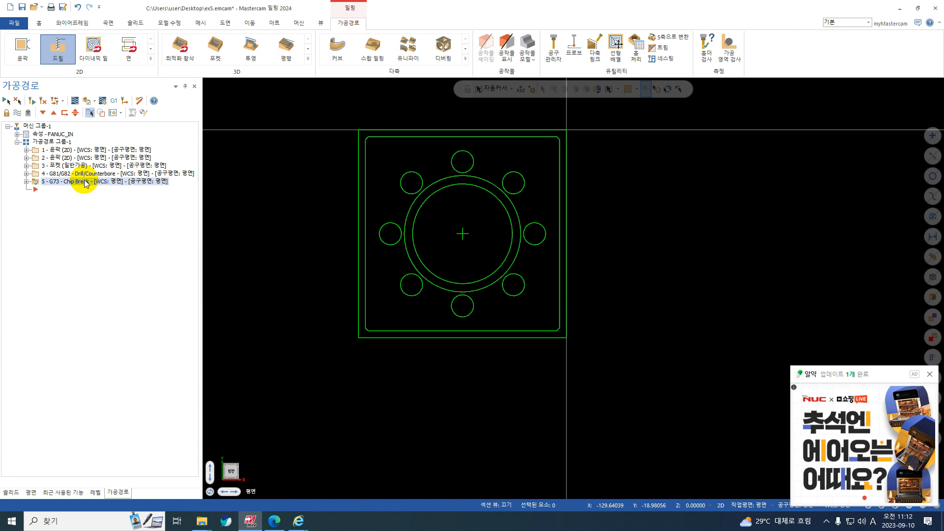
key(ctrl+v)
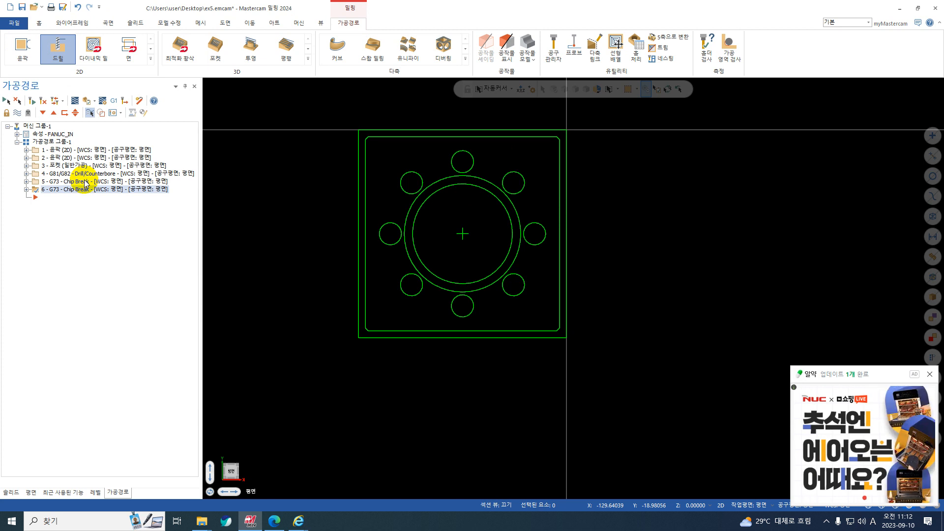
click(27, 190)
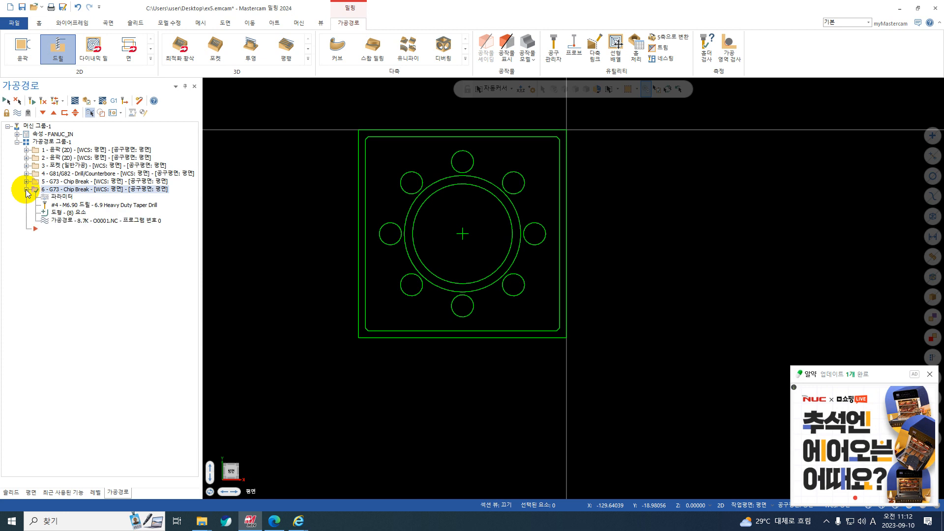
- Open the duplicated G73 operation's tool settings and start defining a new hole-making tool of the Tap type
click(62, 197)
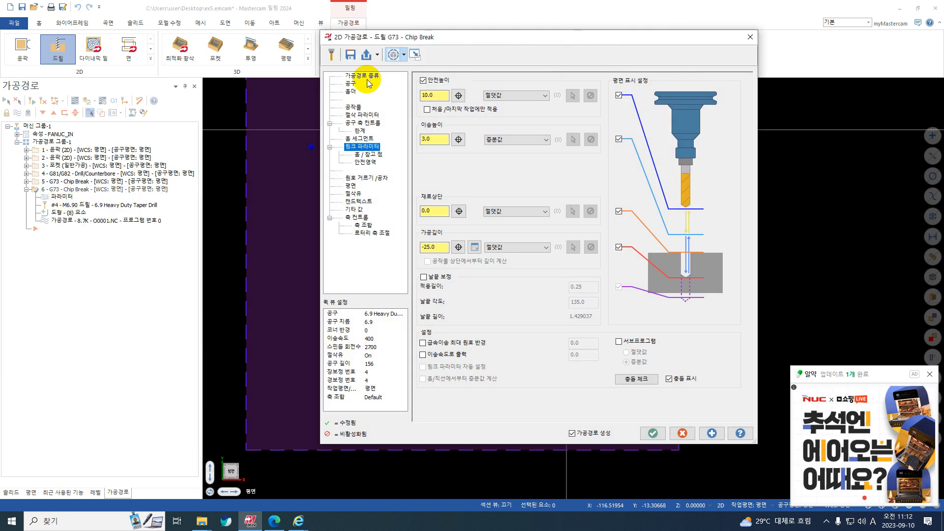
click(356, 84)
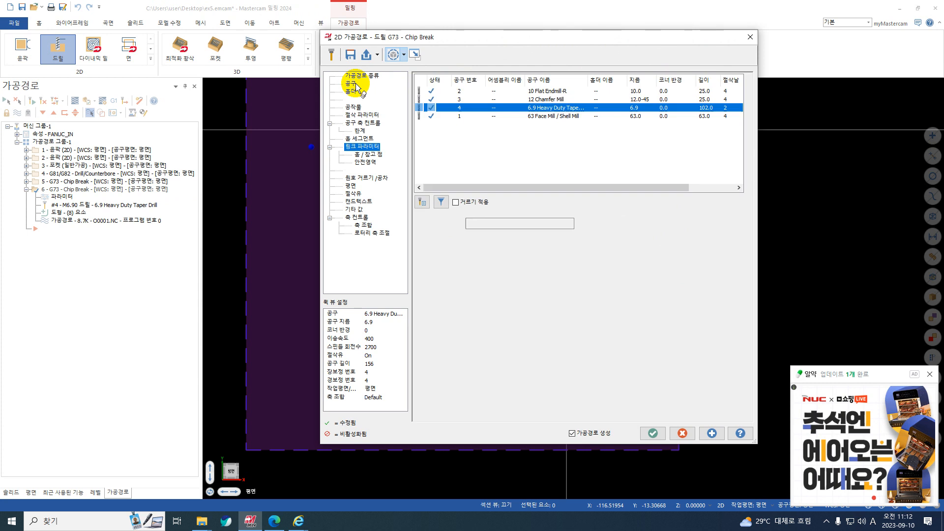
right_click(504, 142)
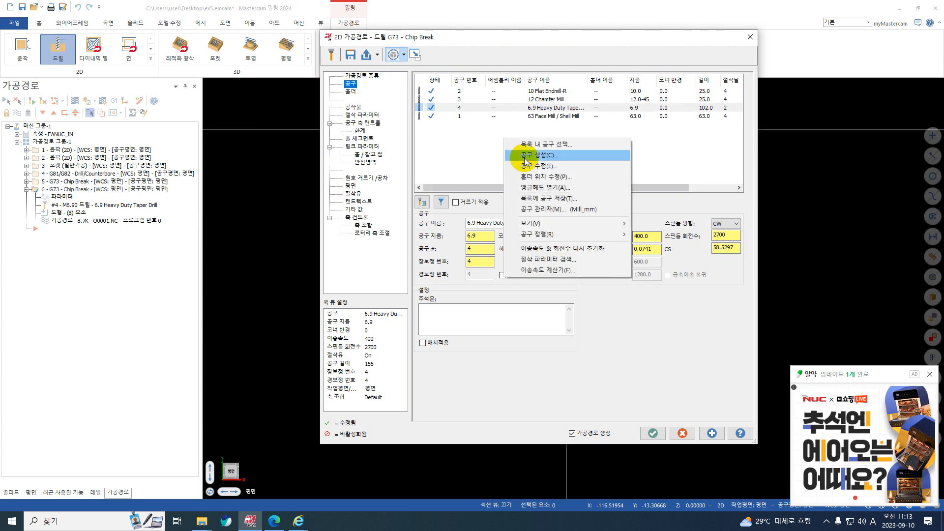
click(524, 156)
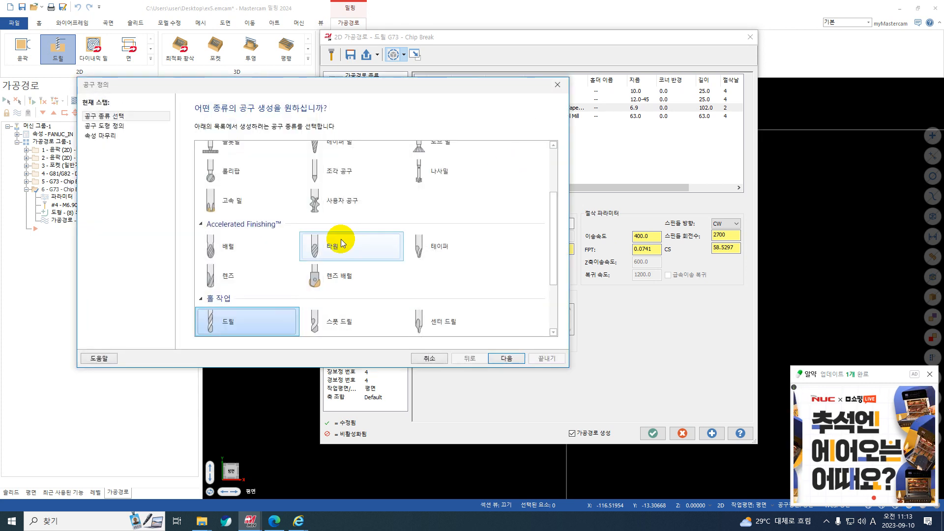
scroll(342, 243, up, 3)
scroll(339, 240, down, 5)
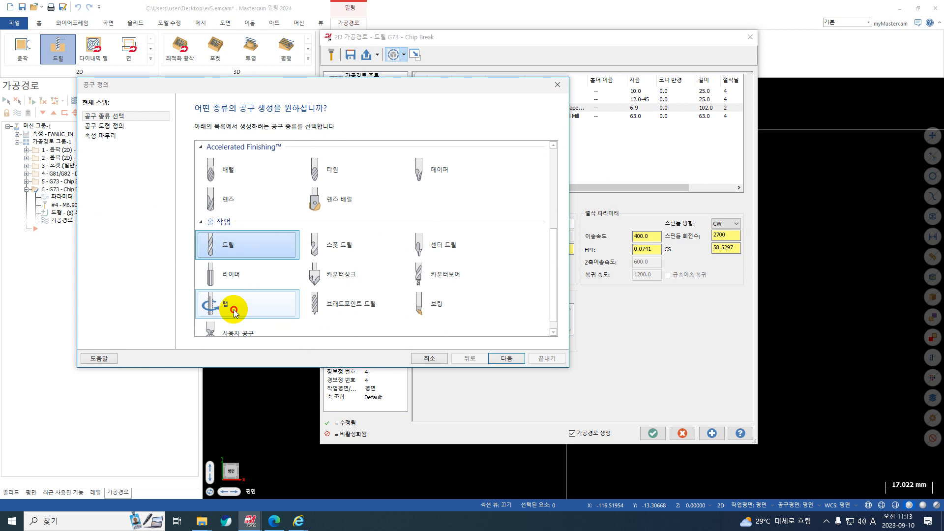
click(234, 308)
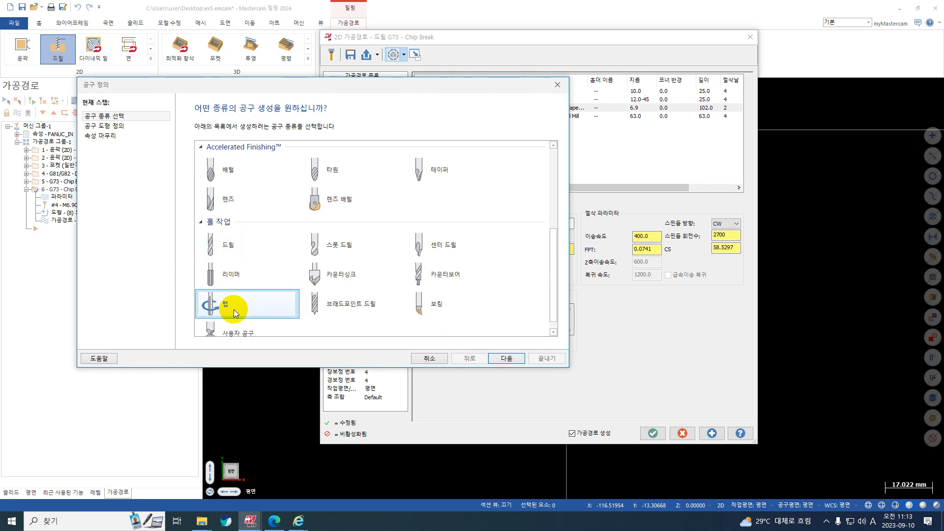
- Define the new tap's geometry from the standard size M8 x 1.25
click(114, 127)
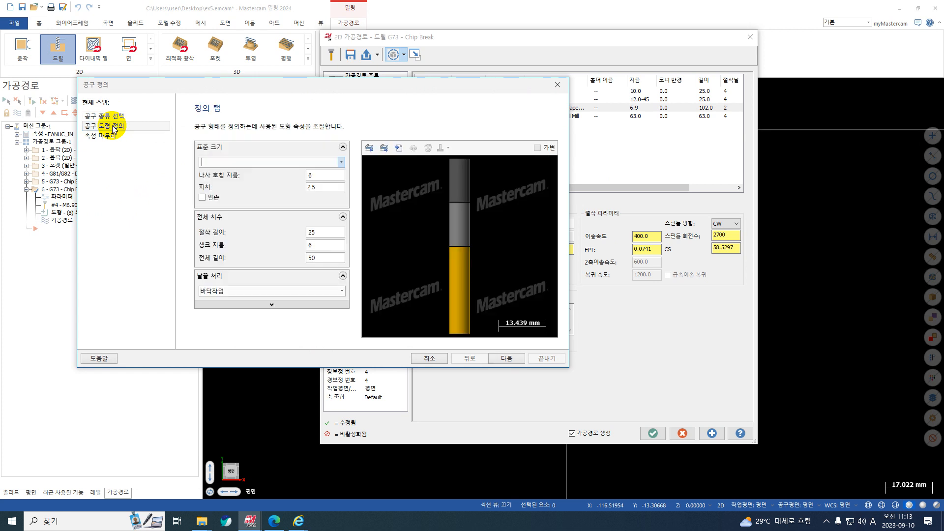
text(8)
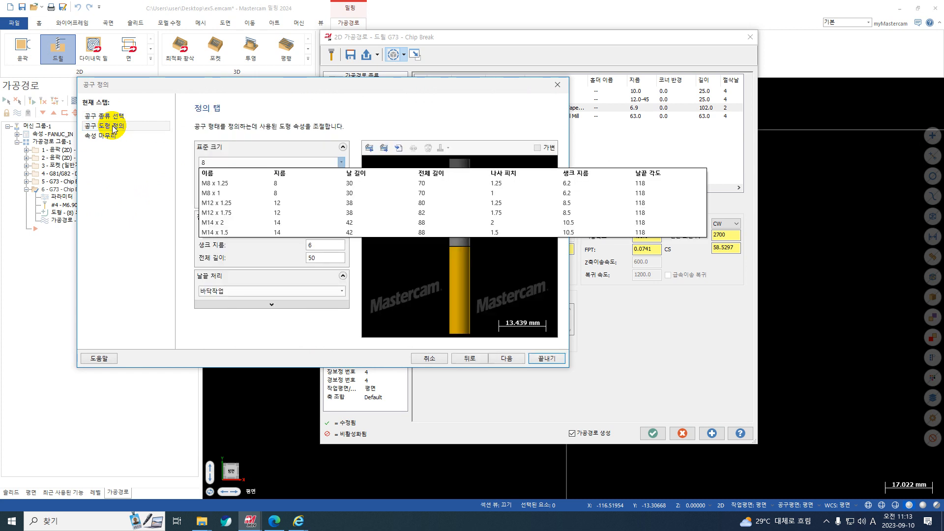
click(243, 186)
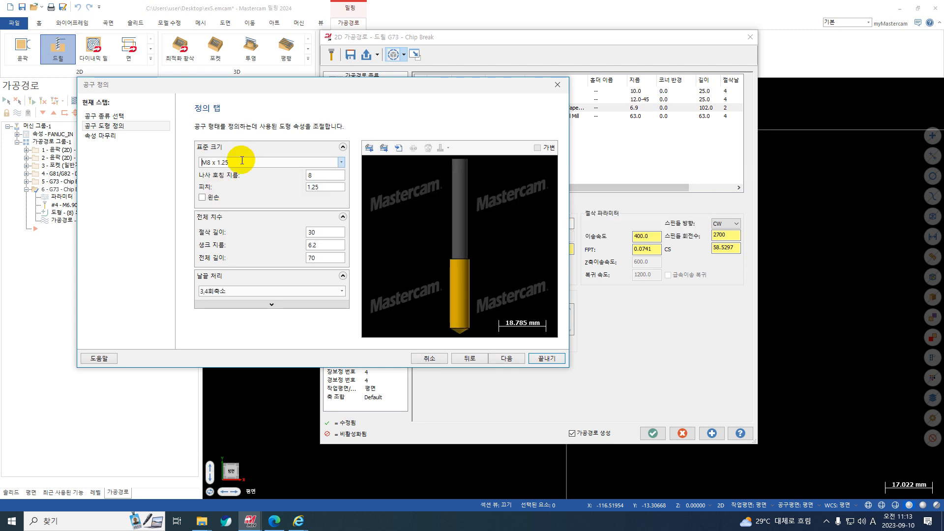
click(243, 165)
- Set the M8 tap's spindle speed to 400 in its final properties and finish creating the tool
click(111, 137)
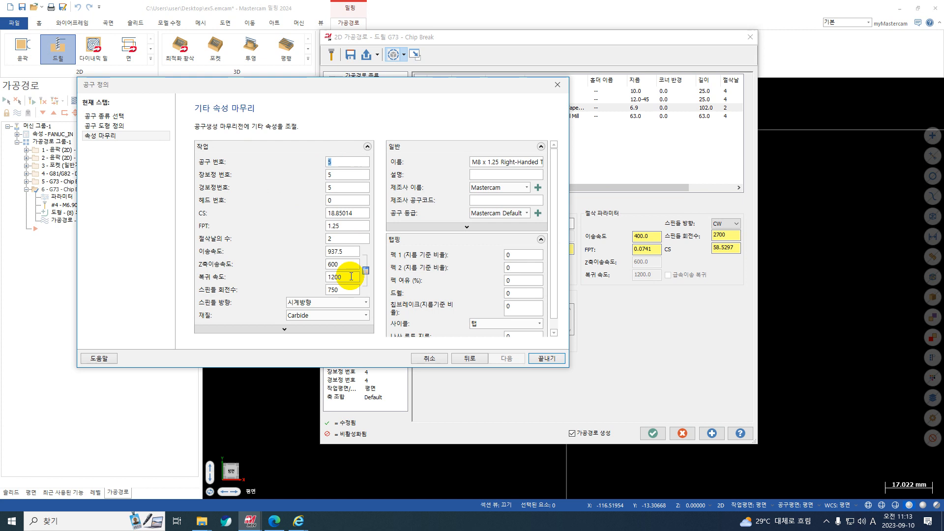
double_click(346, 292)
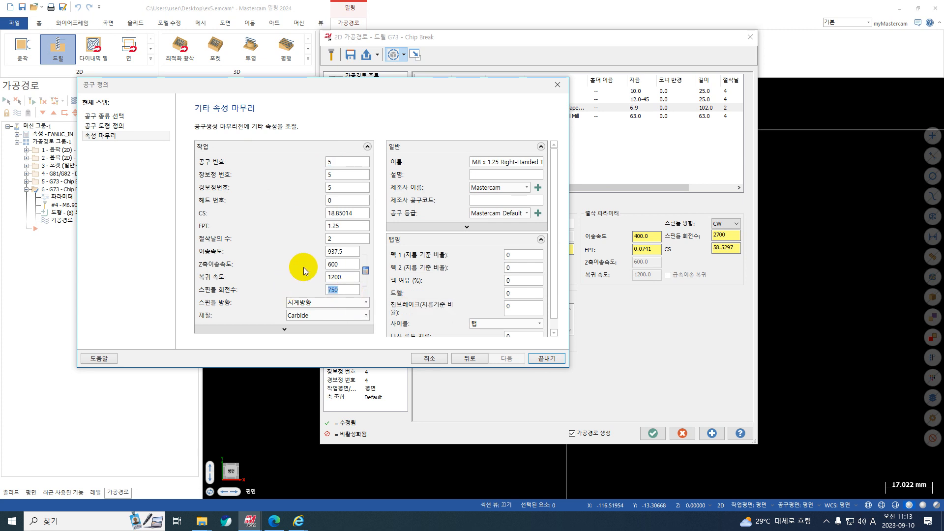
text(400)
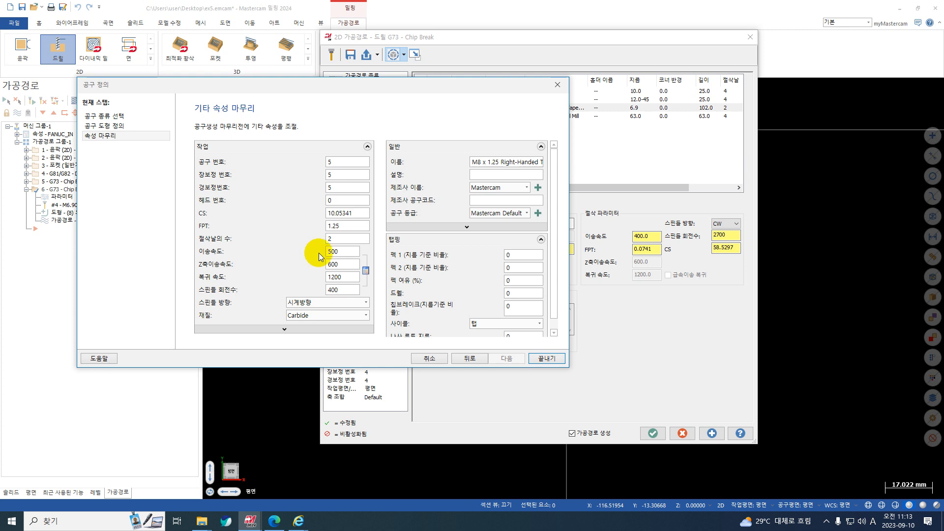
click(546, 362)
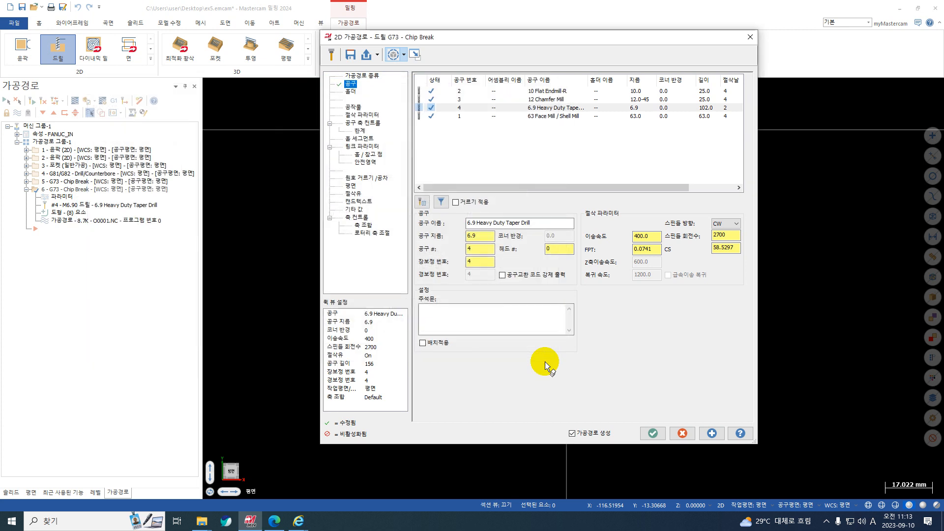
- Switch the operation's cutting cycle to G84/G74 - Tap and edit its Peck value
click(368, 116)
click(483, 87)
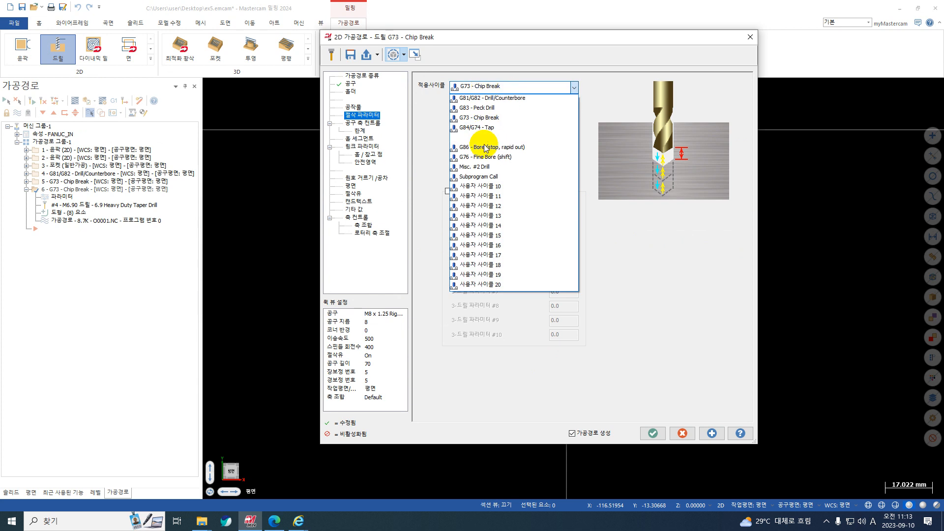
click(484, 129)
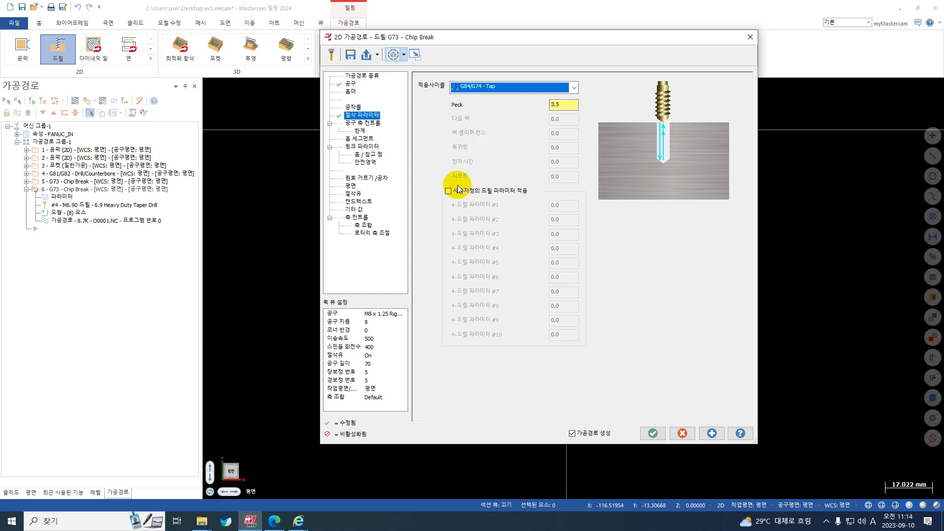
click(558, 105)
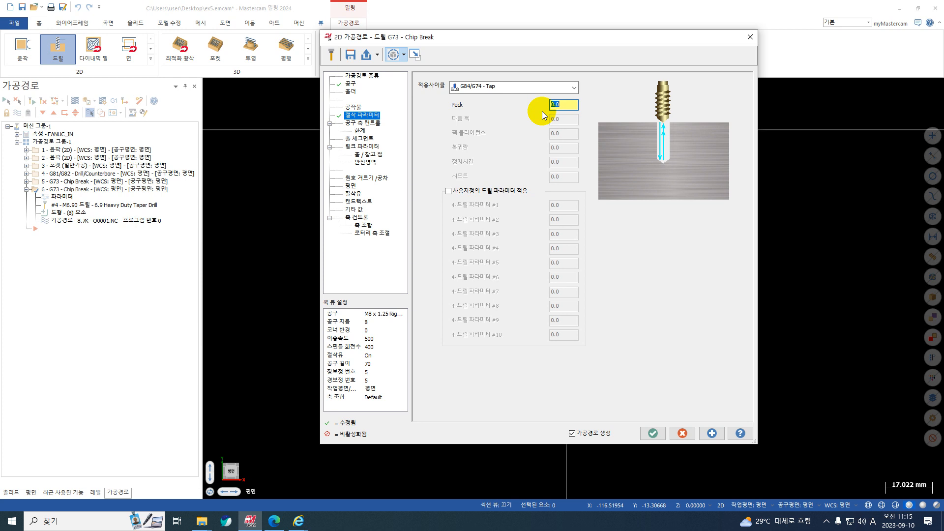
- Make the tapping depth 2 mm shallower by entering -25.0+2, accept the parameters, and collapse the tap operation in the tree
click(361, 147)
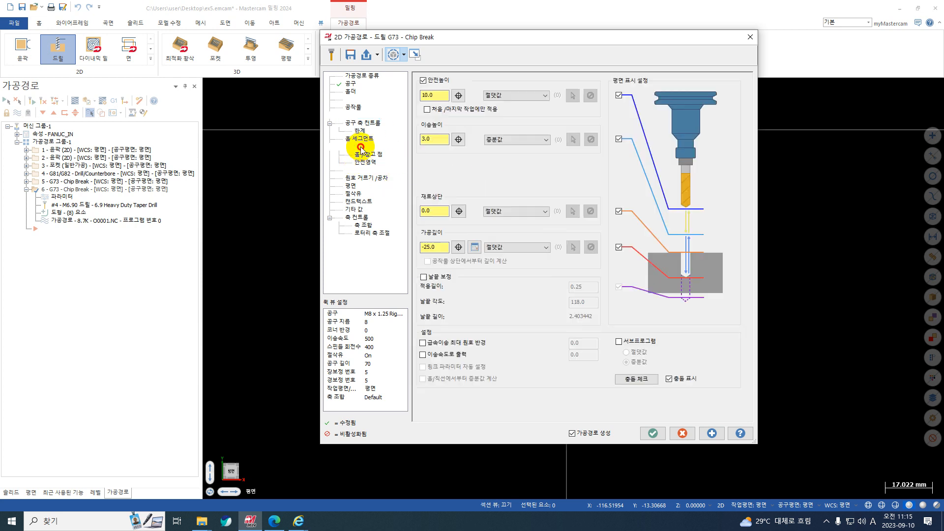
click(440, 250)
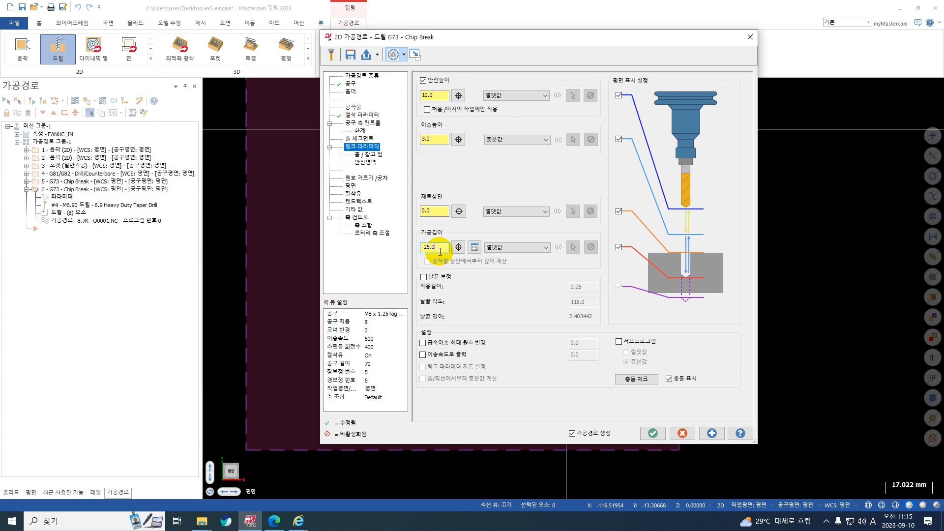
text(+2)
key(Return)
click(649, 434)
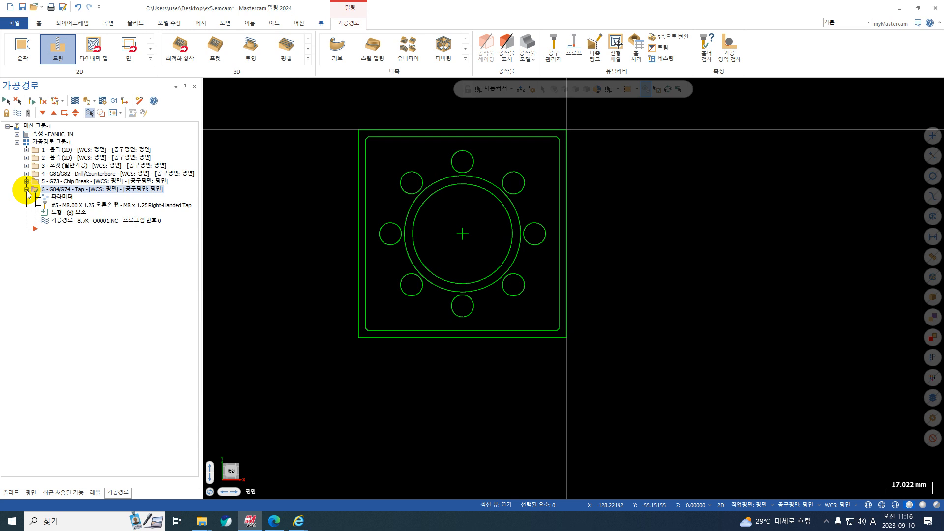
click(27, 189)
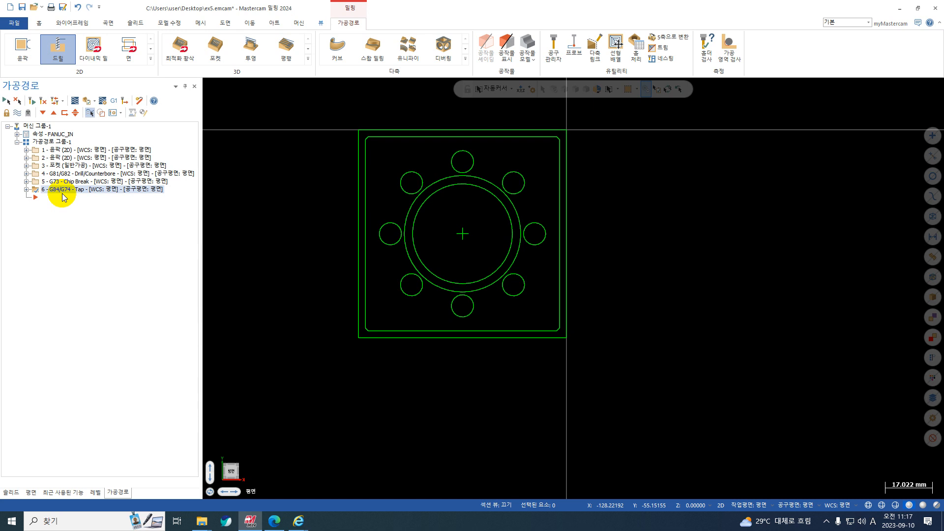
scroll(462, 233, down, 1)
scroll(347, 262, up, 2)
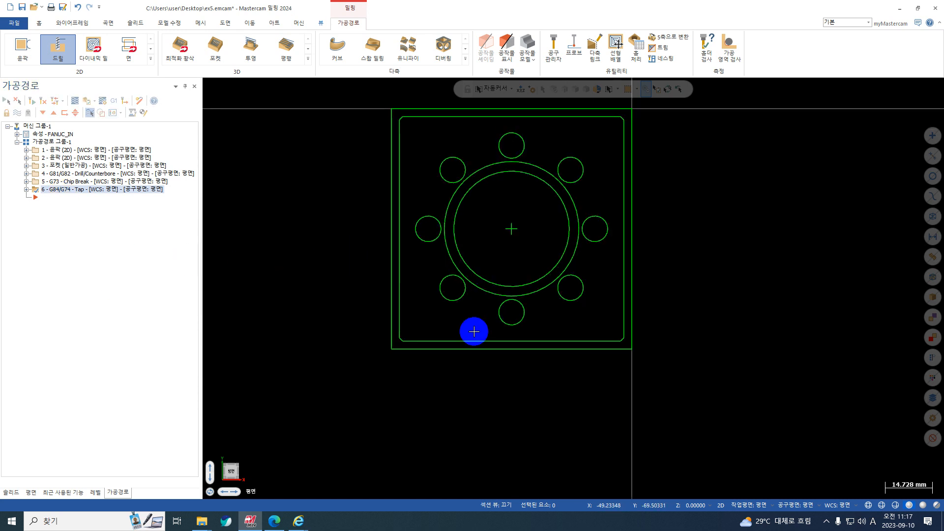
scroll(473, 331, down, 1)
scroll(516, 361, up, 1)
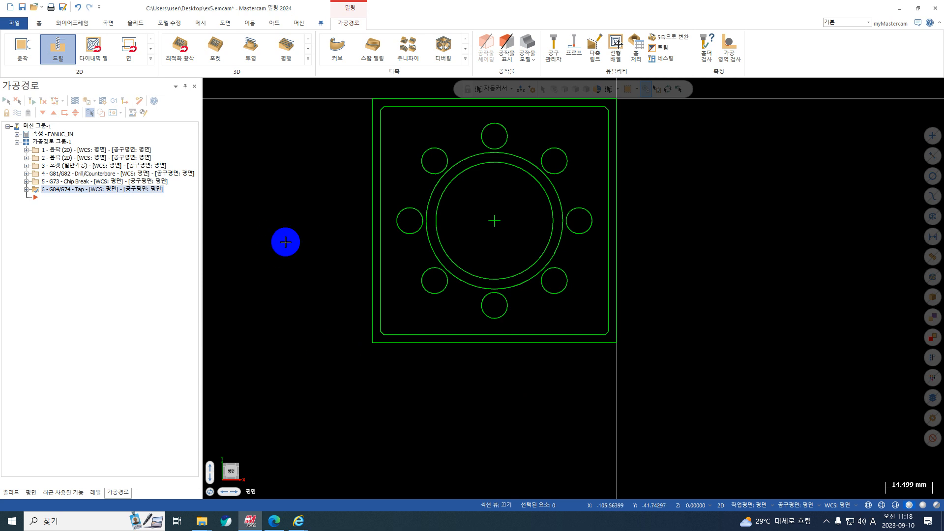
scroll(363, 293, down, 1)
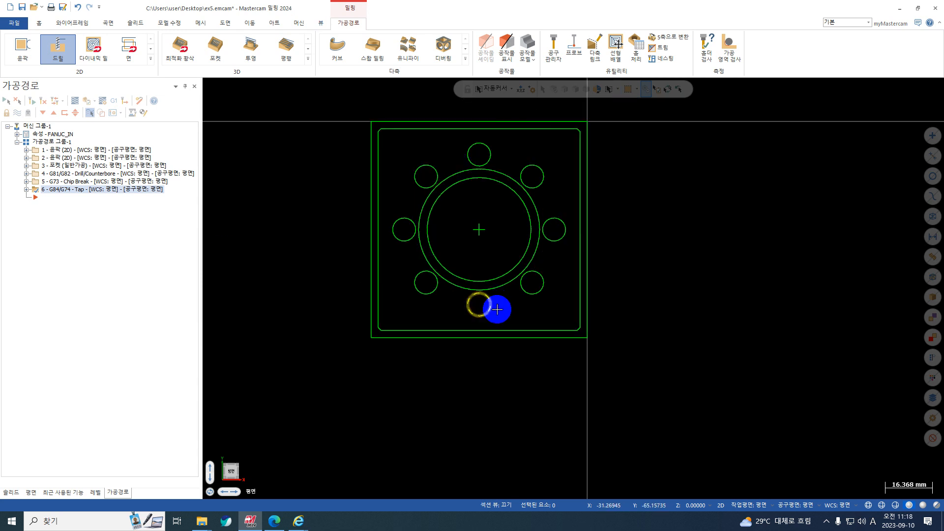
scroll(497, 309, down, 1)
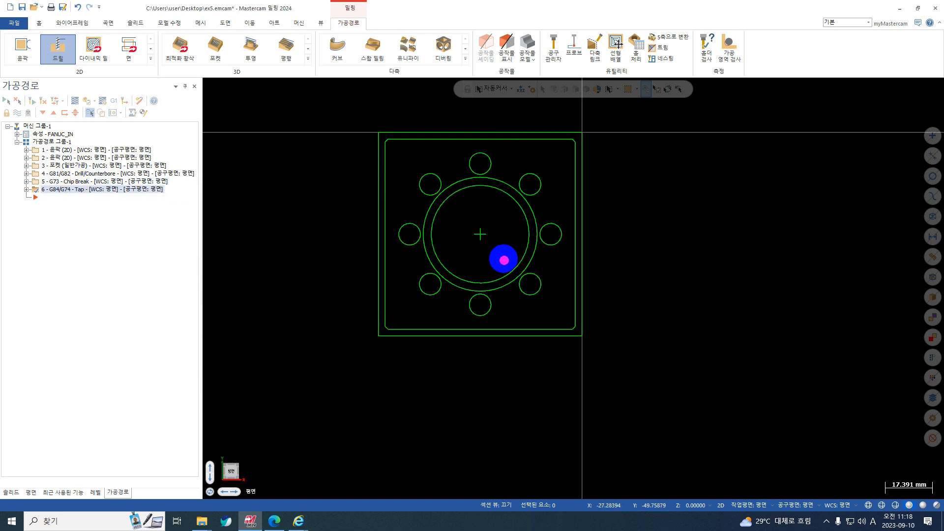
mouse_move(472, 238)
mouse_down()
mouse_move(523, 228)
mouse_move(513, 241)
mouse_up()
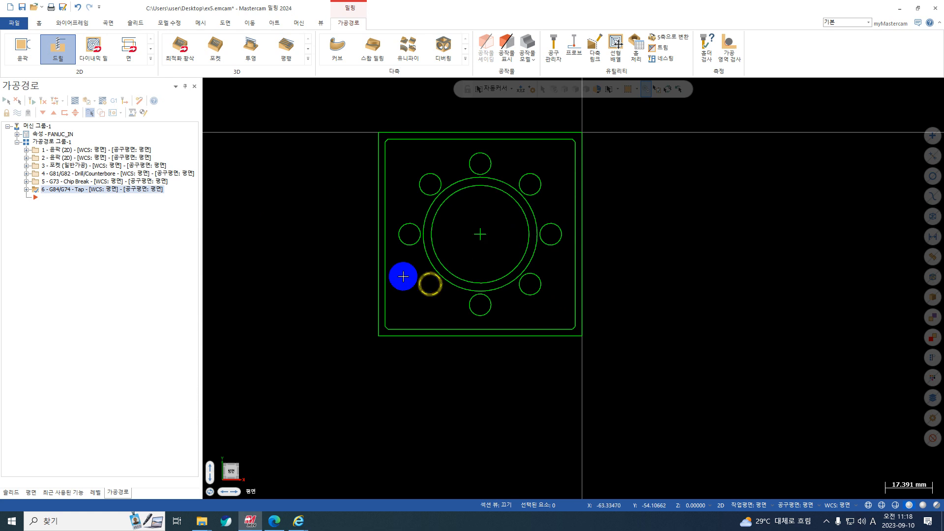
- Play the backplot of pocket operation 3, inspect the cut along the inner circle up close, and close the backplot
click(93, 165)
click(77, 113)
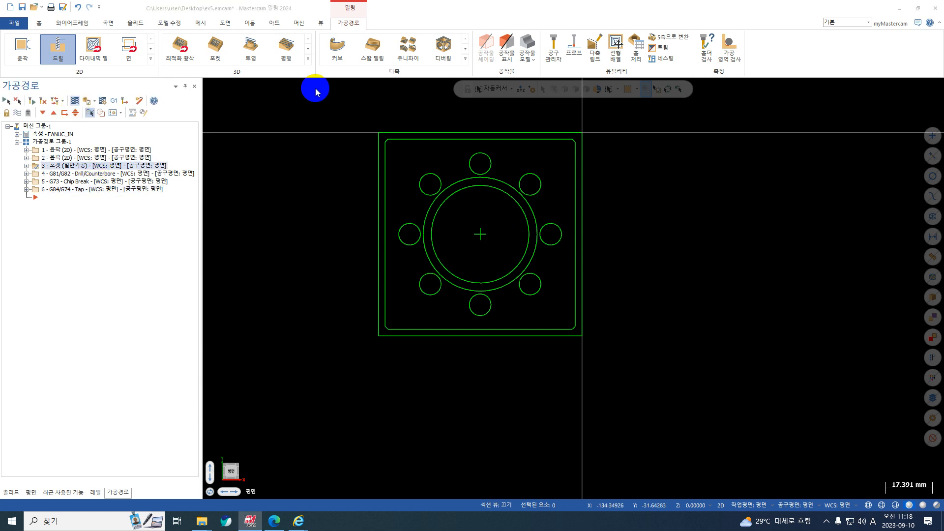
click(261, 84)
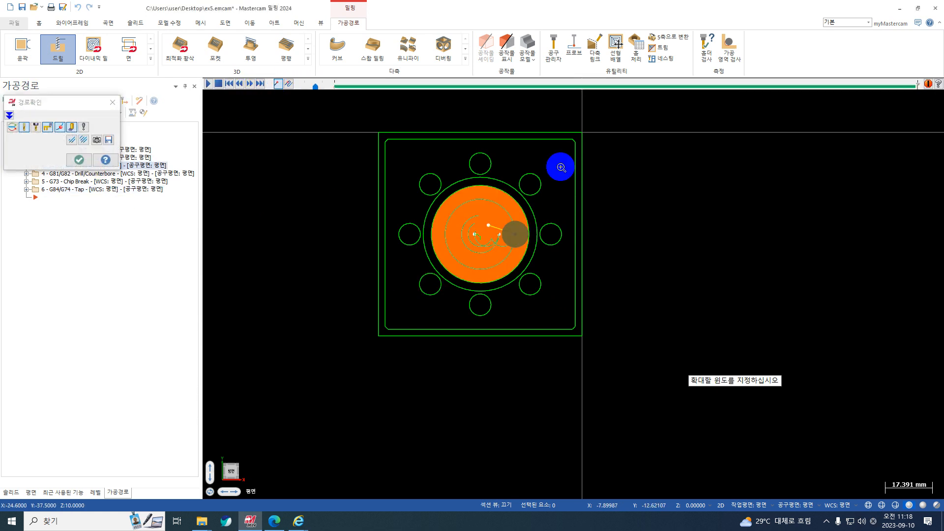
scroll(502, 290, up, 3)
click(491, 276)
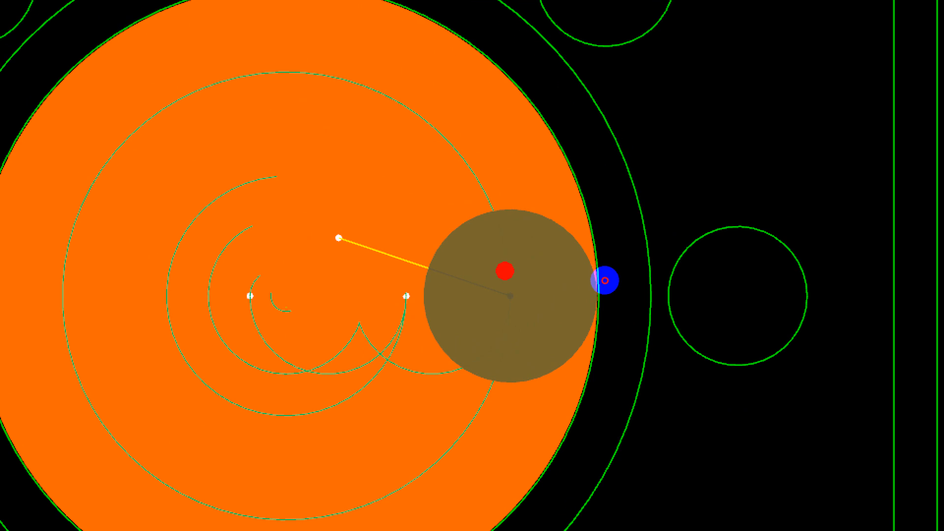
mouse_move(492, 276)
mouse_down()
mouse_move(604, 194)
mouse_move(578, 179)
mouse_up()
key(Escape)
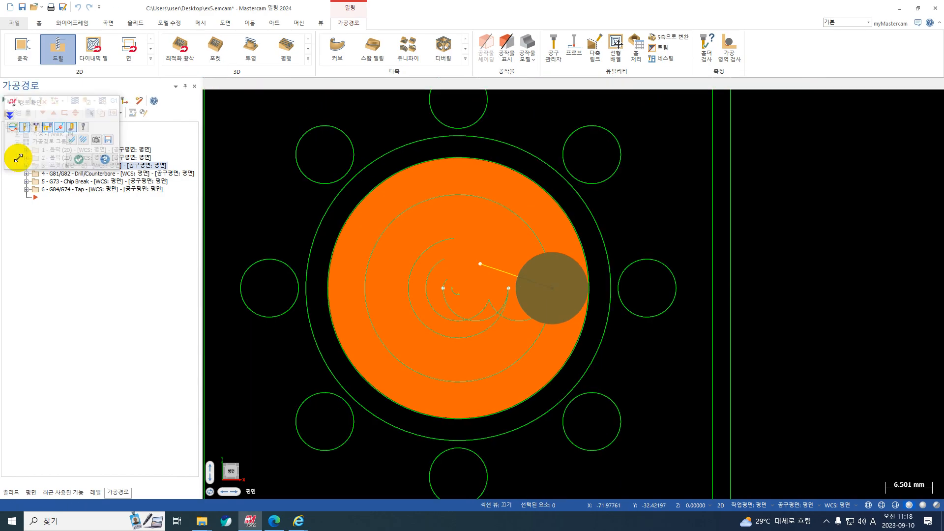
click(79, 160)
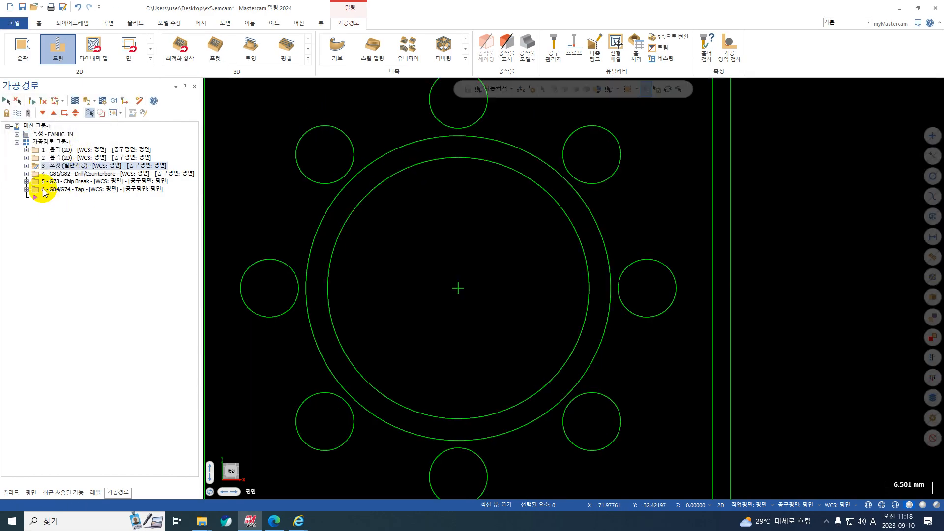
- Start a new 2D contour toolpath and chain the larger of the two concentric central circles
click(21, 48)
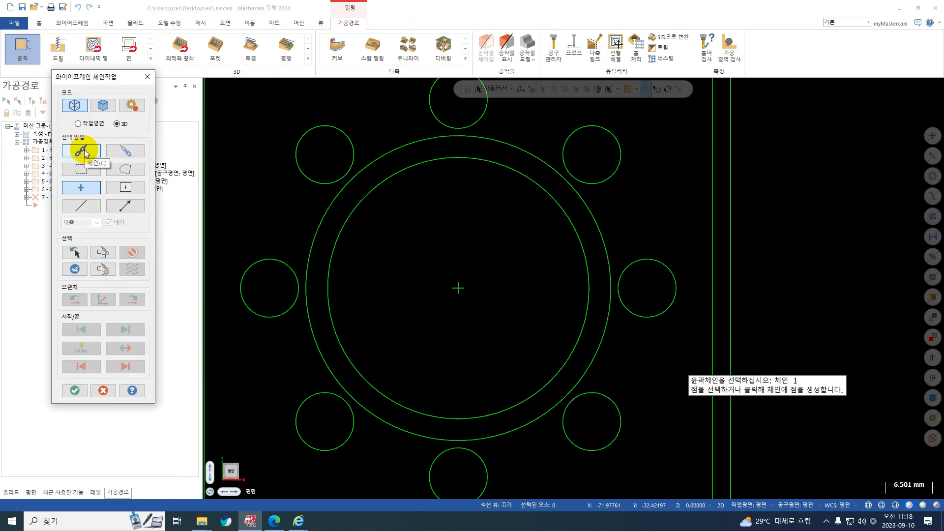
click(83, 151)
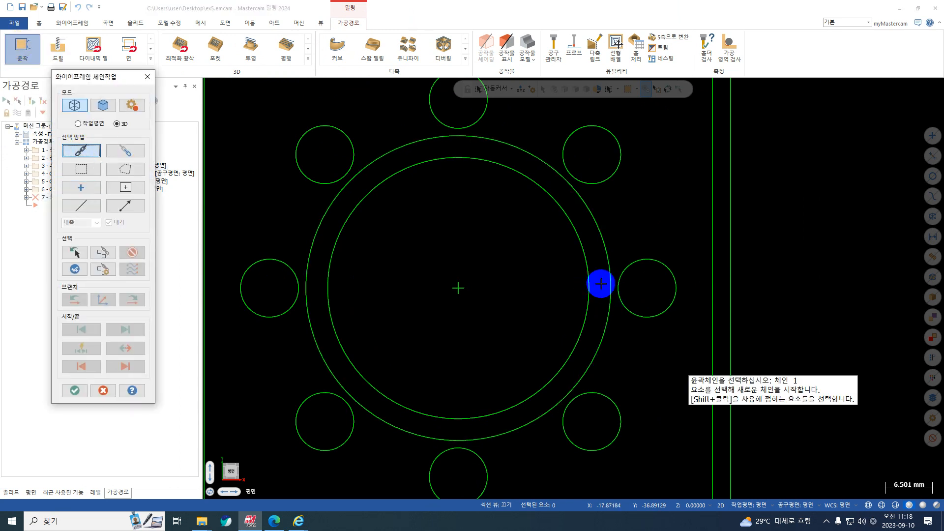
click(602, 231)
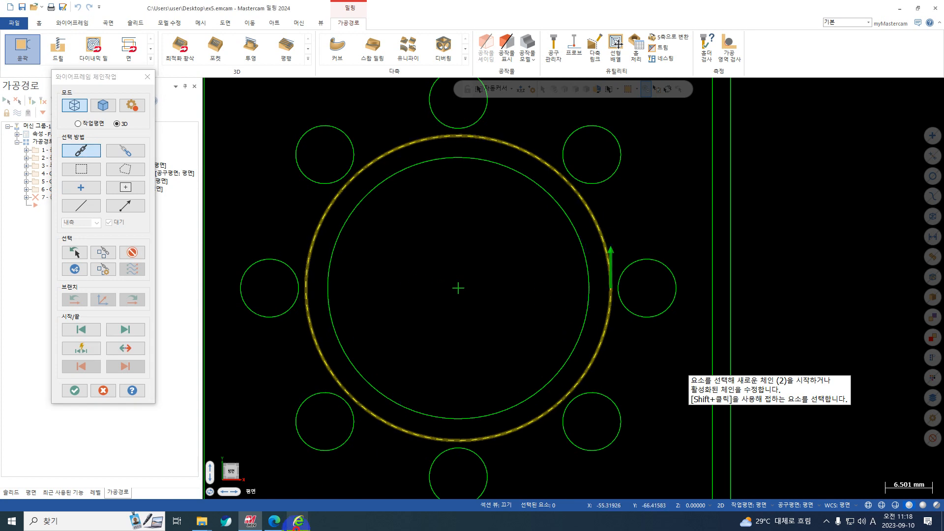
- Consult the part drawing in 도면.pdf for the central bore's diameters and depths, and return to Mastercam
click(296, 525)
click(292, 527)
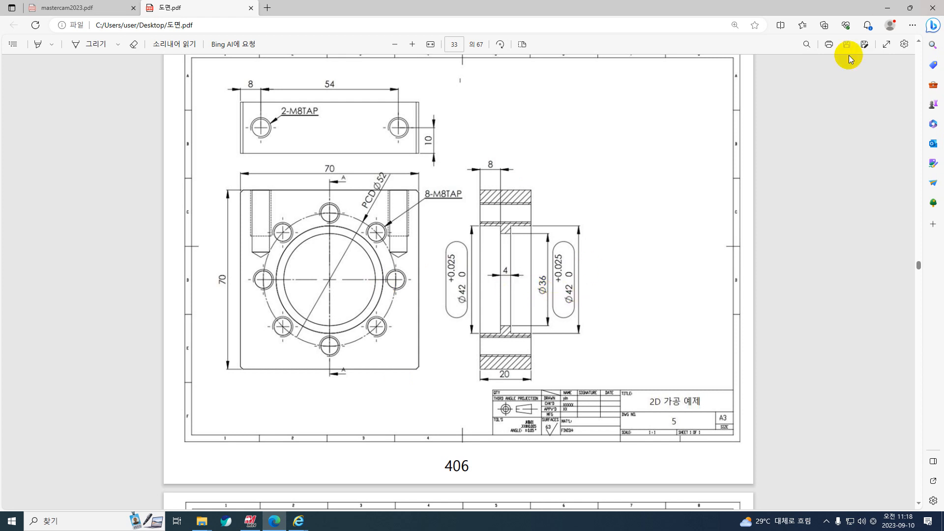
click(890, 9)
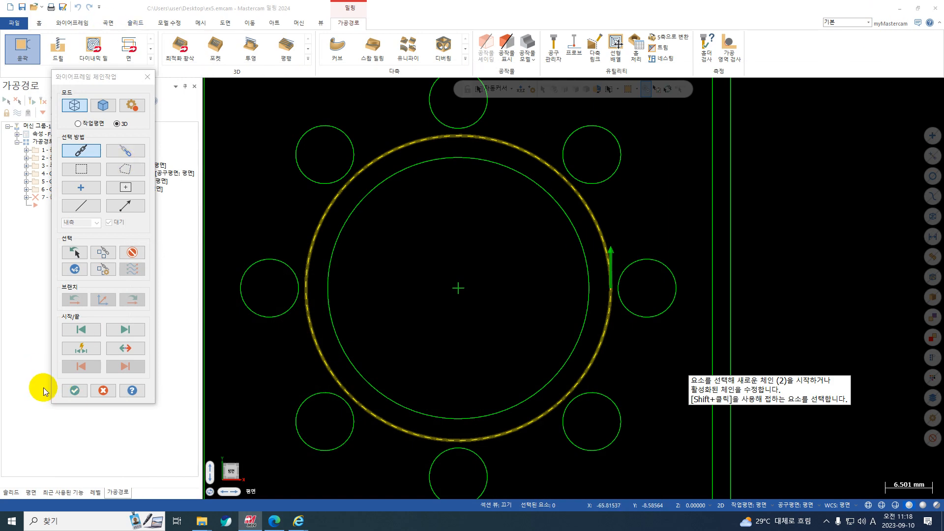
- Accept the circle chain, select the 10 Flat Endmill-R, and set the floor stock allowance to 0.1 mm
click(75, 390)
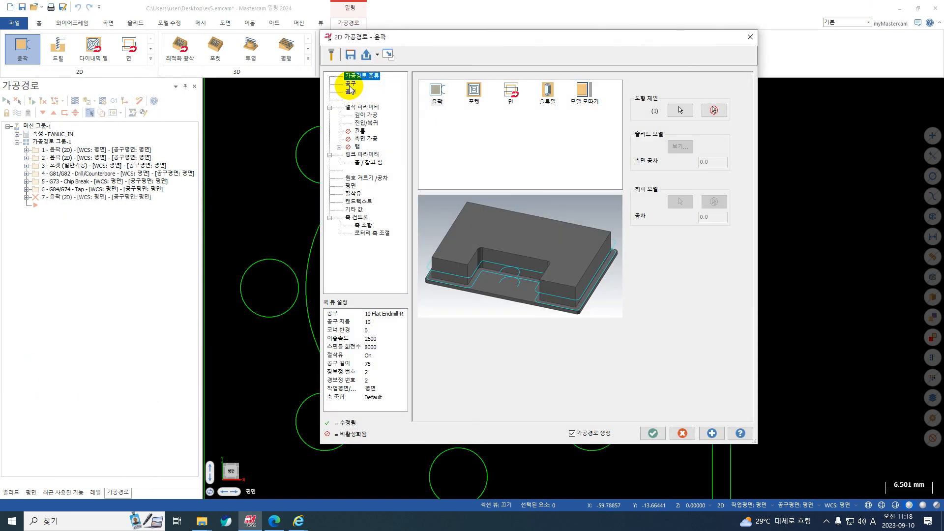
click(350, 84)
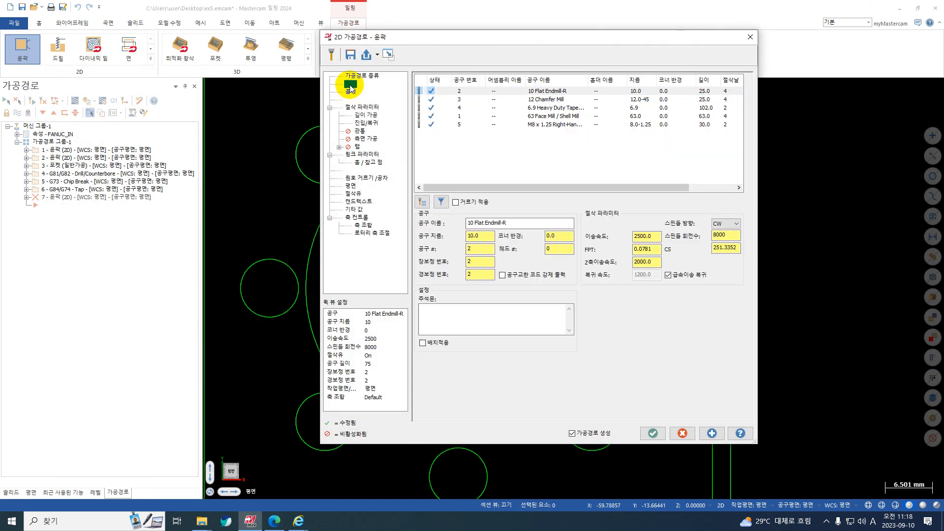
click(546, 92)
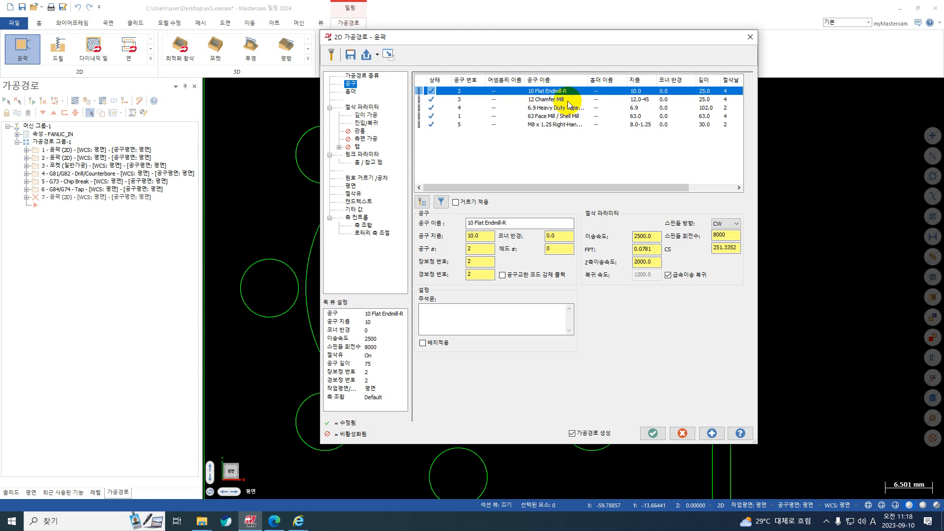
click(362, 108)
click(506, 289)
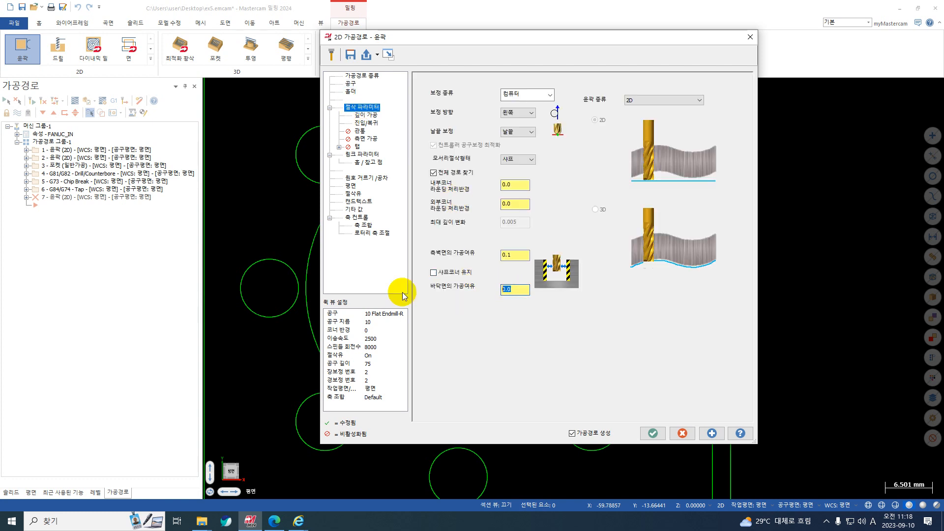
text(+0.1)
key(Return)
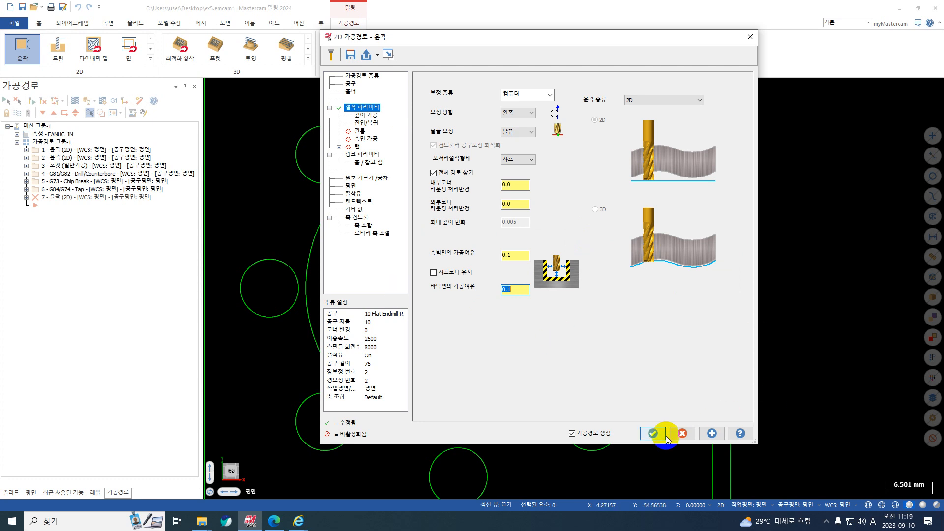
click(708, 439)
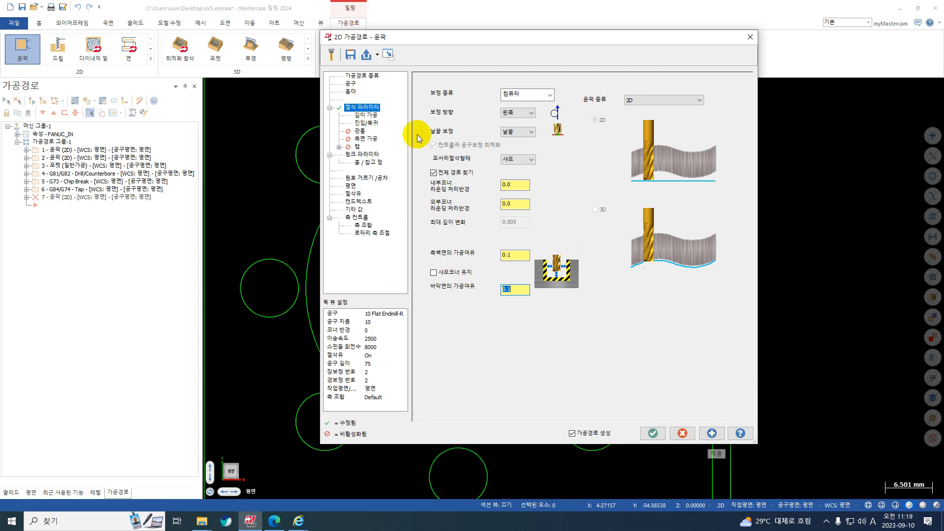
- Turn off depth cuts for the contour and set the lead-in line length to 0
click(367, 116)
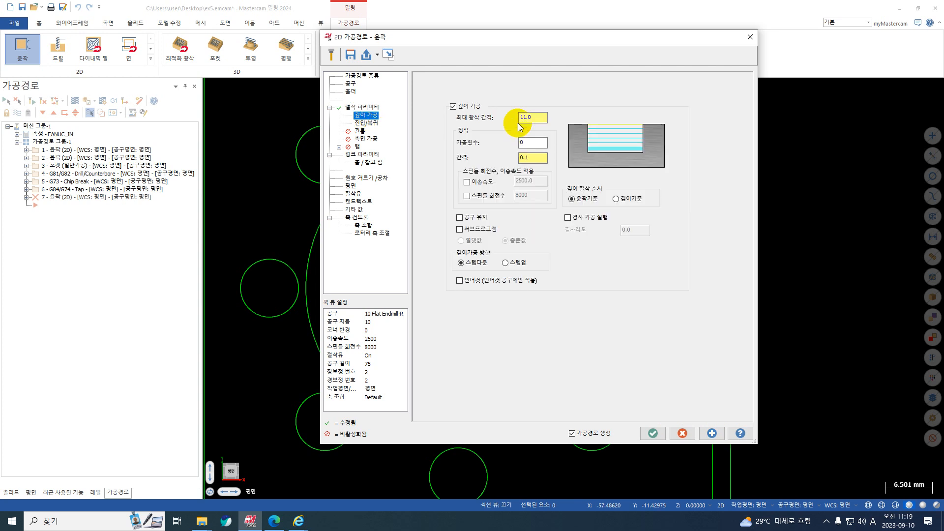
click(452, 106)
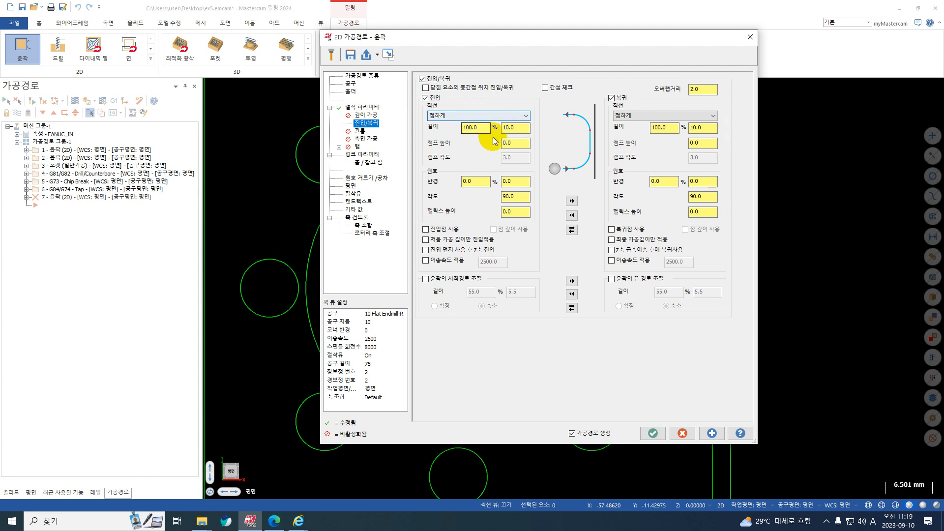
click(515, 128)
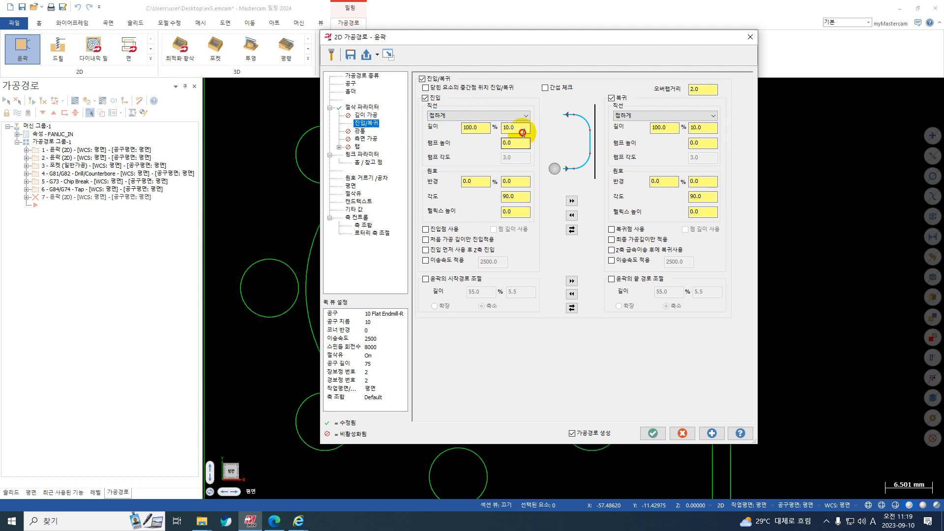
click(516, 181)
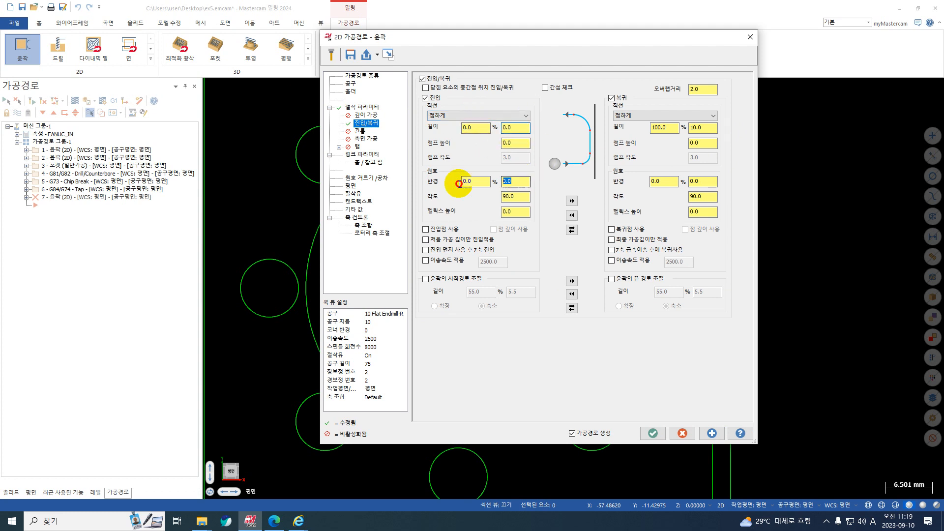
- Measure the distance between the two concentric central circles, moving the parameter dialog clear of them, and end the measurement
drag(544, 36, 549, 383)
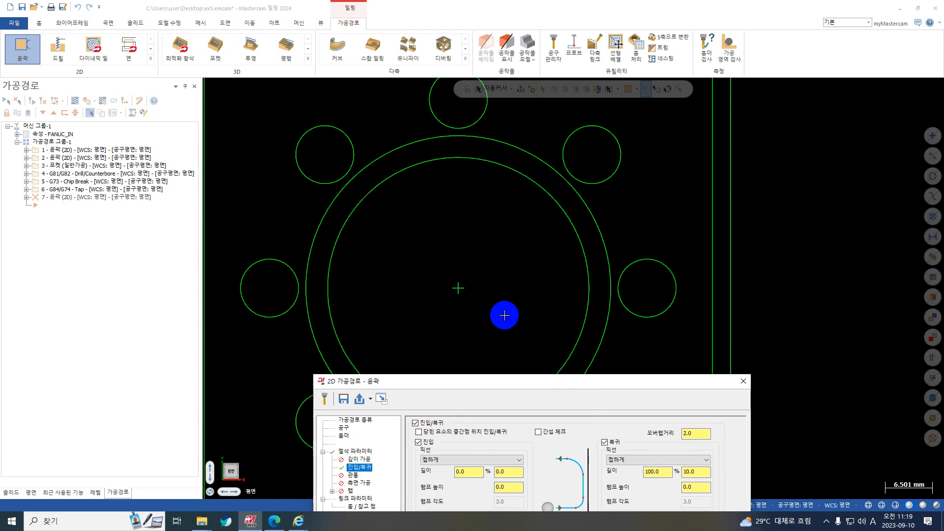
click(47, 24)
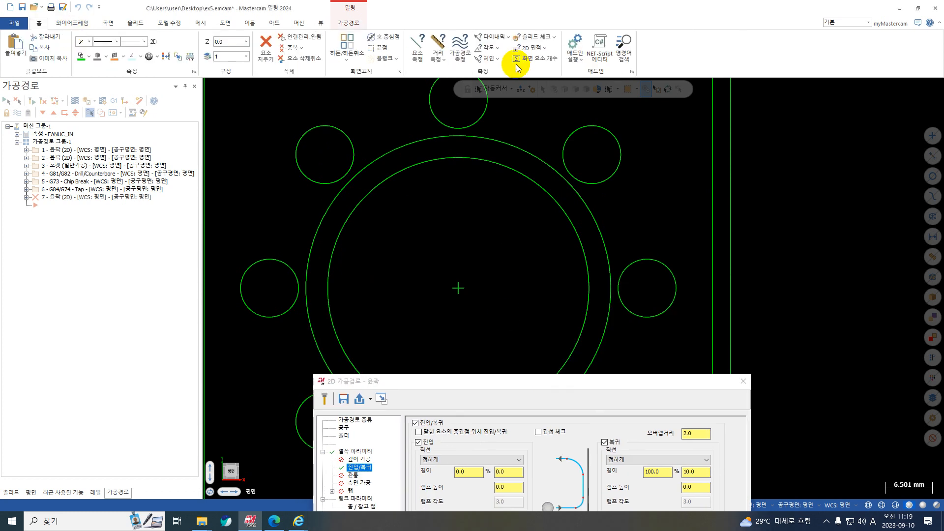
click(437, 49)
click(589, 289)
click(611, 292)
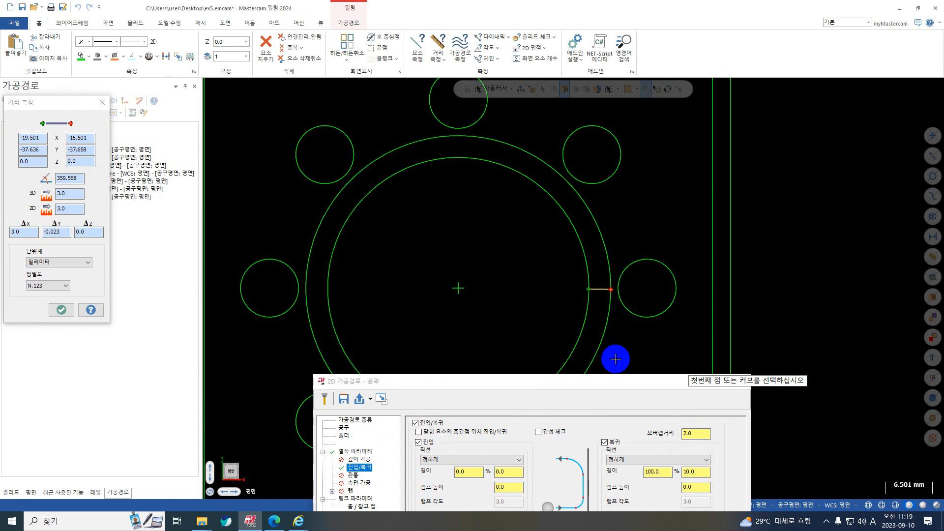
key(Escape)
- Set the lead-in arc radius to 50% (5.0 mm) and copy the lead-in settings to the lead-out
drag(571, 385, 555, 88)
click(492, 229)
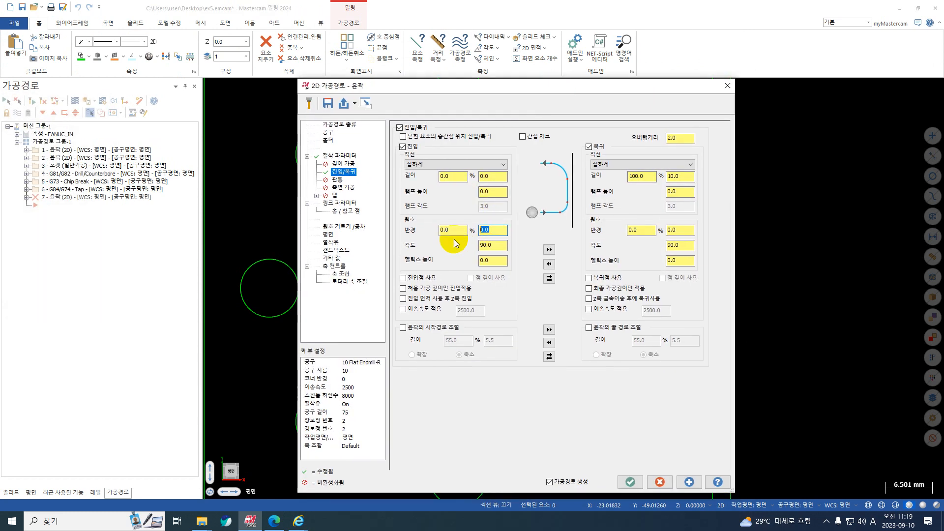
click(549, 249)
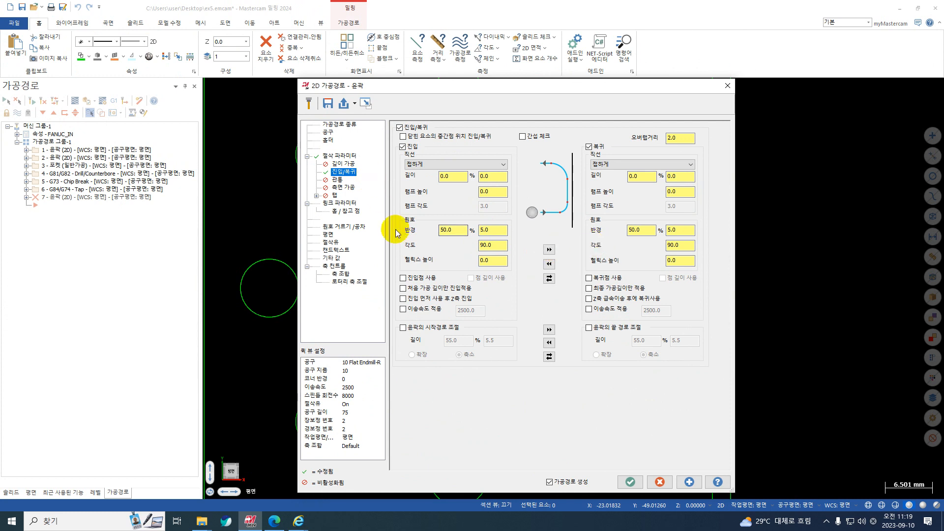
- Set the contour's cutting depth to -8.0 in the linking parameters and generate the toolpath
click(339, 202)
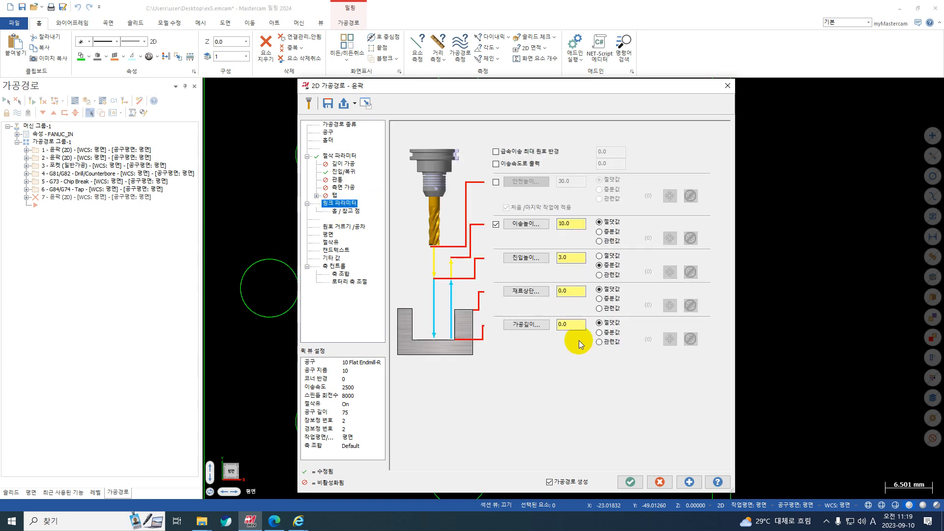
click(509, 327)
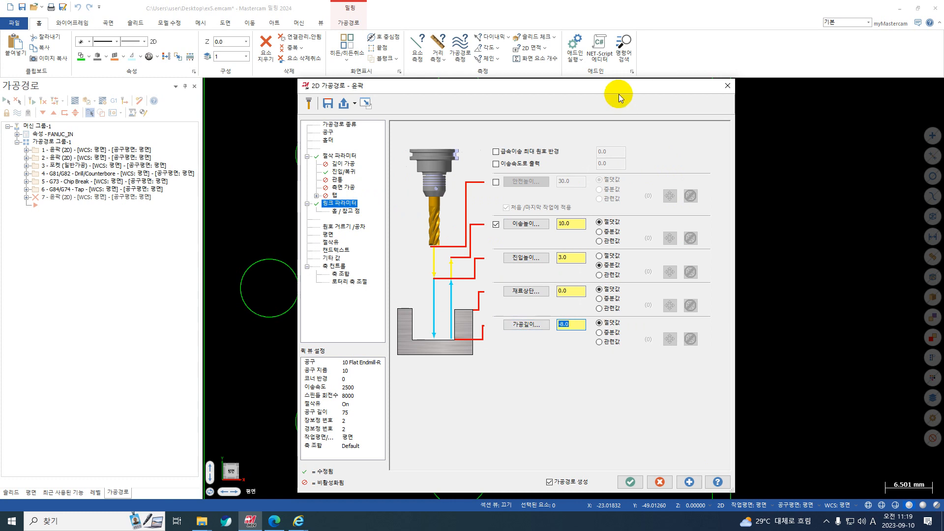
mouse_move(618, 94)
mouse_down()
mouse_move(596, 210)
mouse_move(610, 426)
mouse_up()
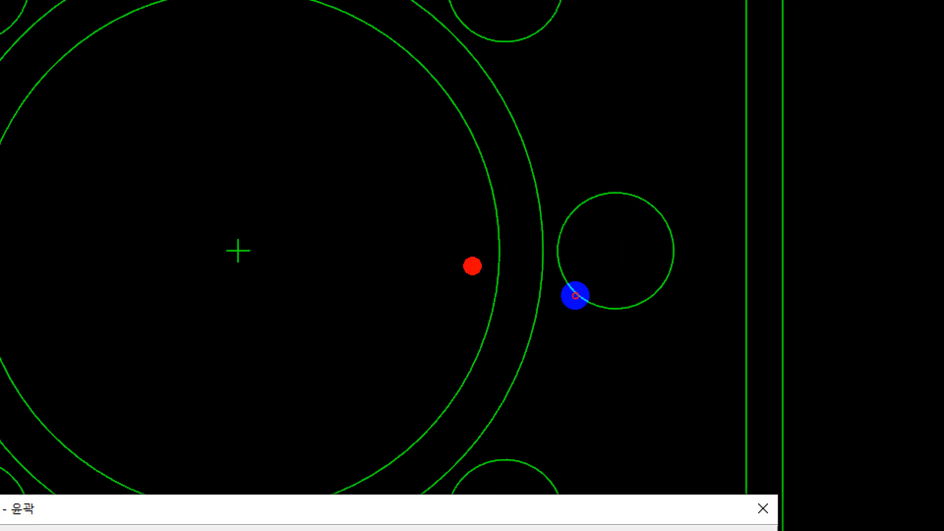
mouse_move(530, 235)
mouse_down()
mouse_move(457, 290)
mouse_move(426, 287)
mouse_move(417, 336)
mouse_up()
key(Escape)
drag(565, 421, 517, 101)
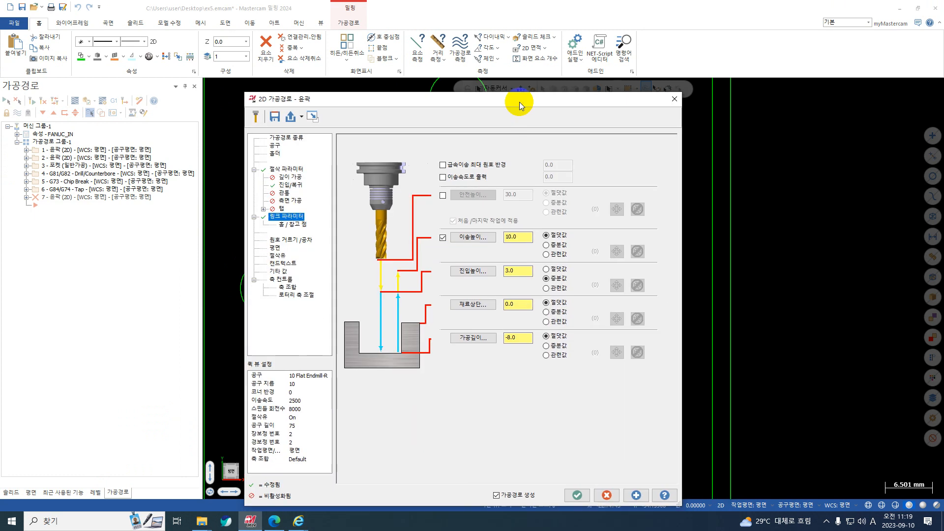
click(579, 489)
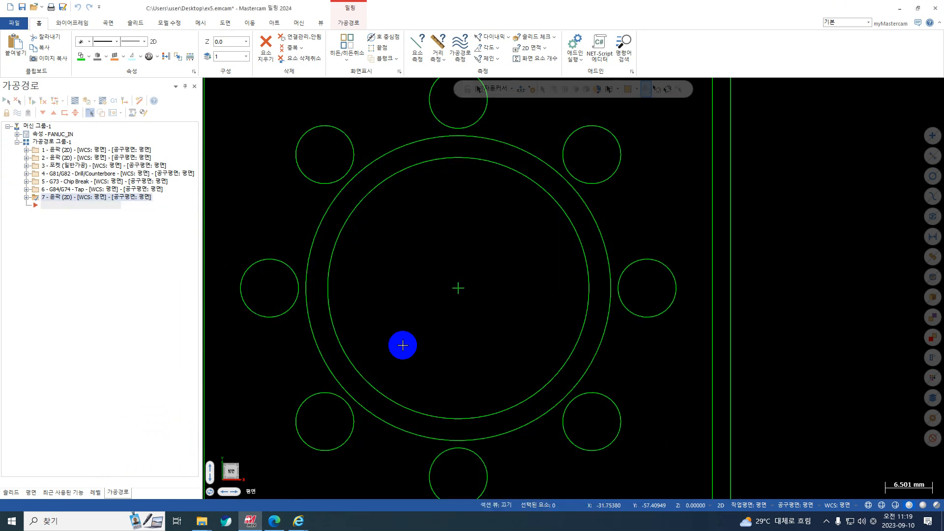
- Play the backplot of the new contour toolpath to examine its entry and exit arcs, and close it
click(75, 100)
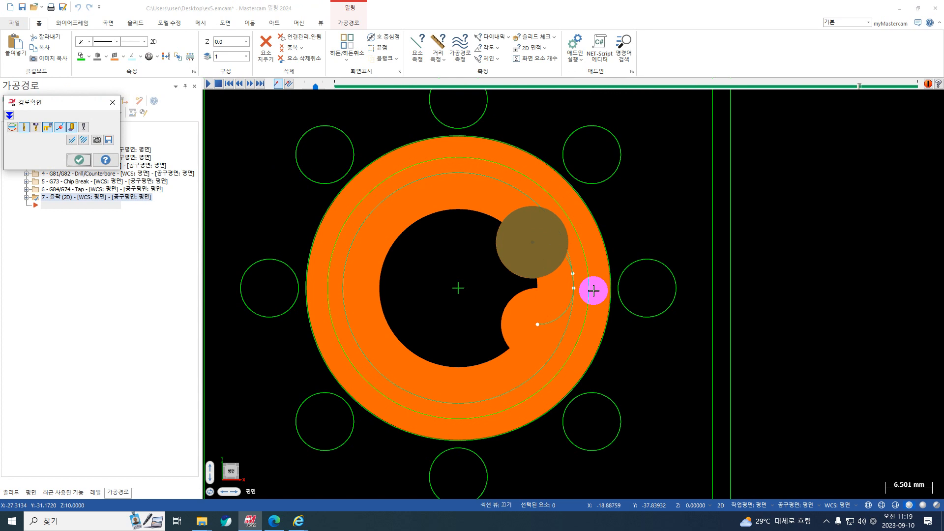
key(Escape)
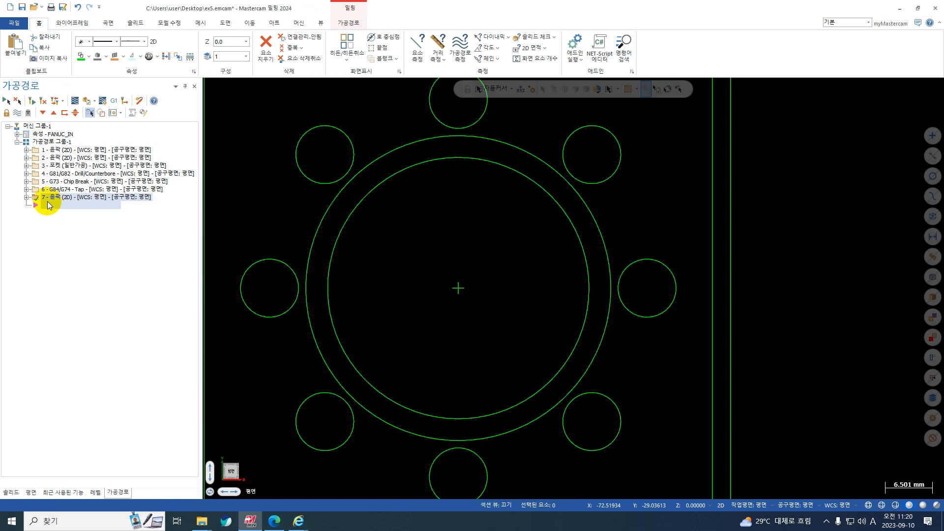
- Move the new contour operation directly after pocket operation 3 in the toolpath list
click(55, 166)
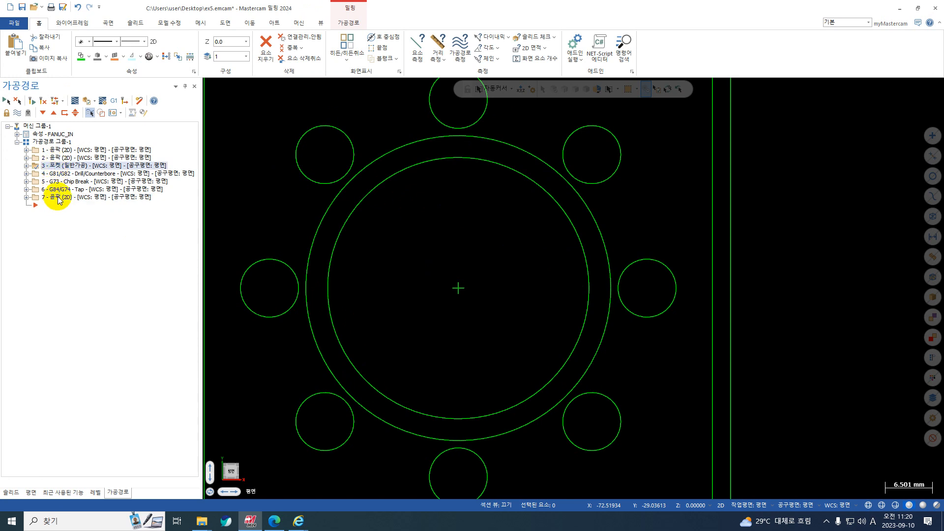
click(58, 197)
drag(46, 197, 52, 165)
right_drag(51, 166, 52, 167)
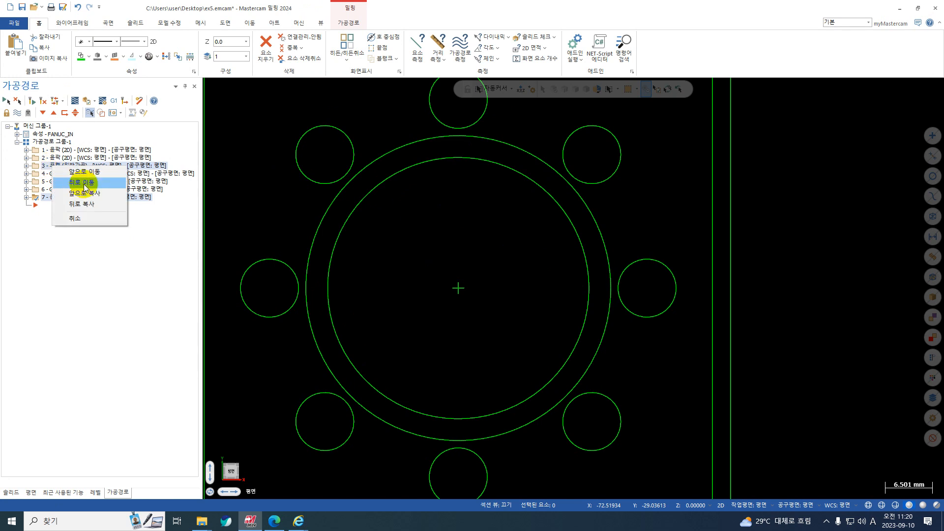
click(84, 183)
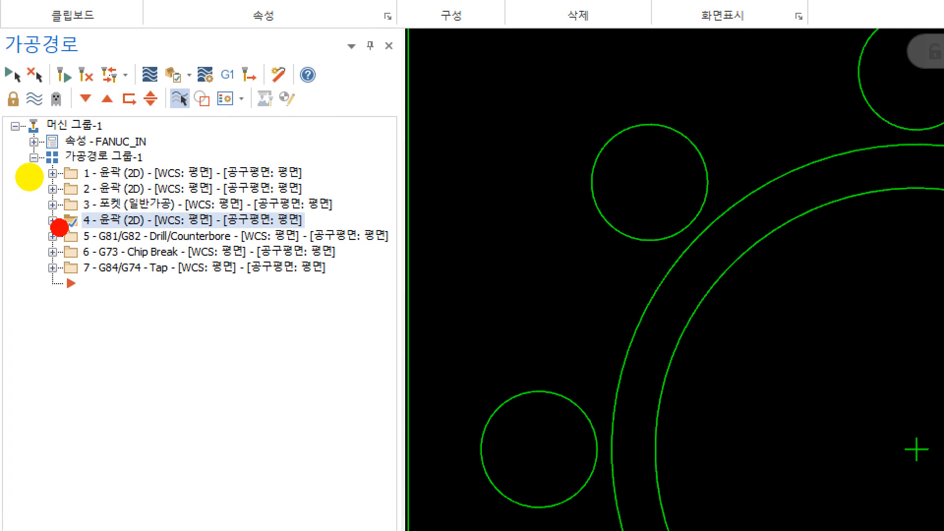
- Move the contour operation back behind the Tap operation, and return it to its place directly after pocket operation 3
mouse_move(59, 275)
mouse_down()
mouse_move(327, 338)
mouse_move(328, 290)
mouse_up()
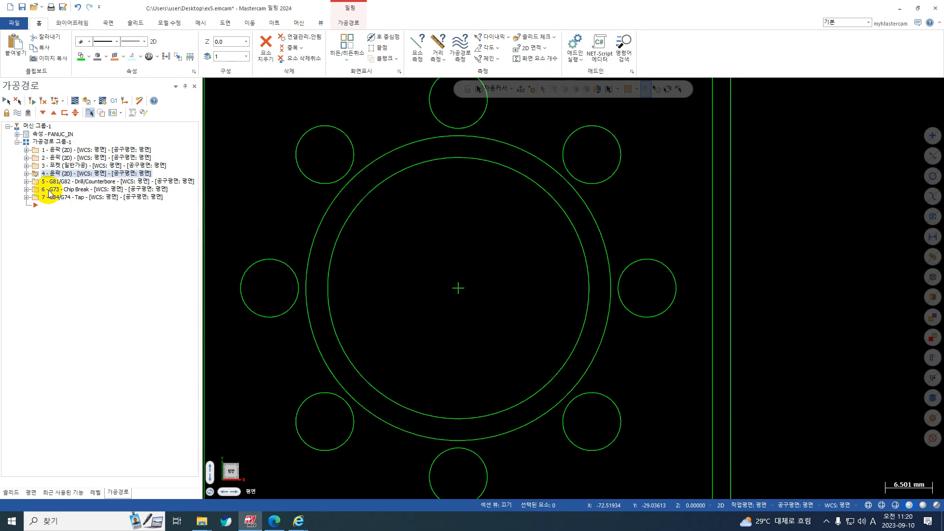
click(104, 222)
right_drag(53, 175, 60, 198)
click(83, 214)
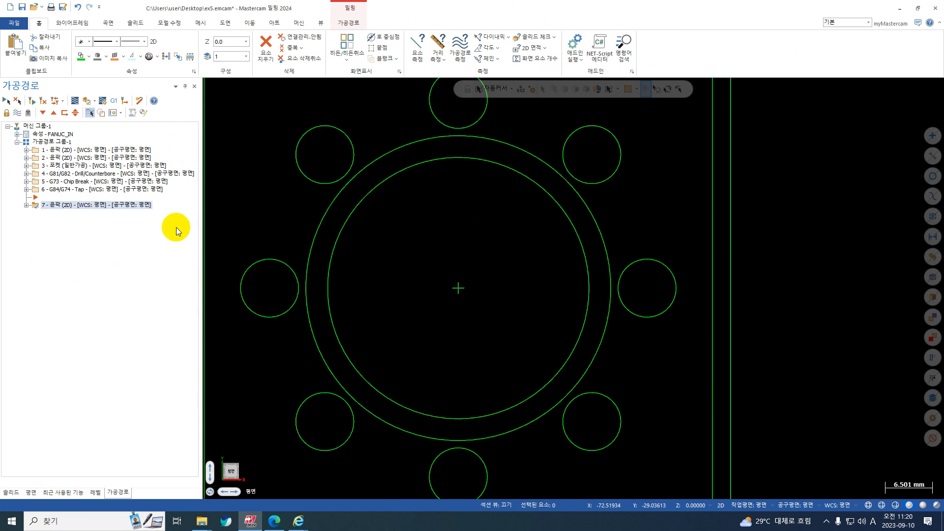
ctrl+click(78, 168)
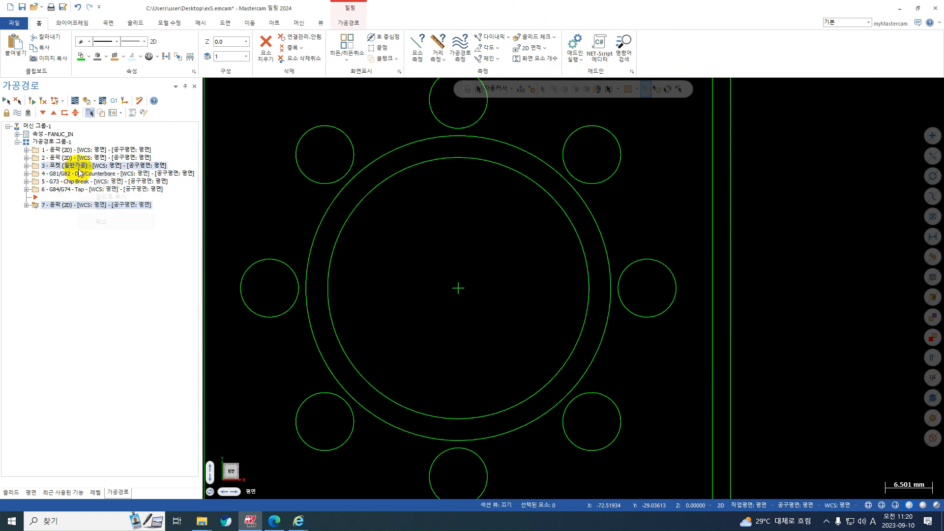
right_drag(84, 205, 79, 167)
click(101, 184)
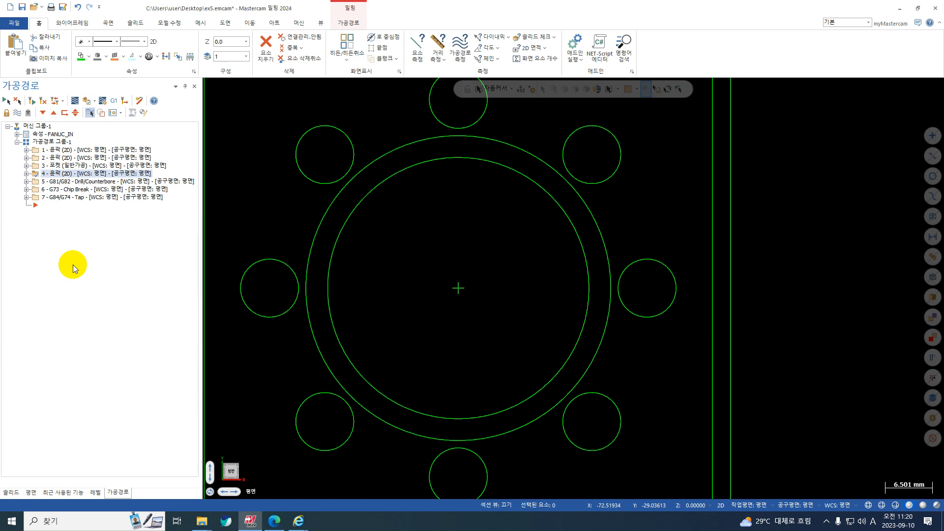
- Add a manual entry operation after the Tap operation with the lines G0G91G28Z0., G0G91G28Y0. and M00, output as code
scroll(579, 332, down, 2)
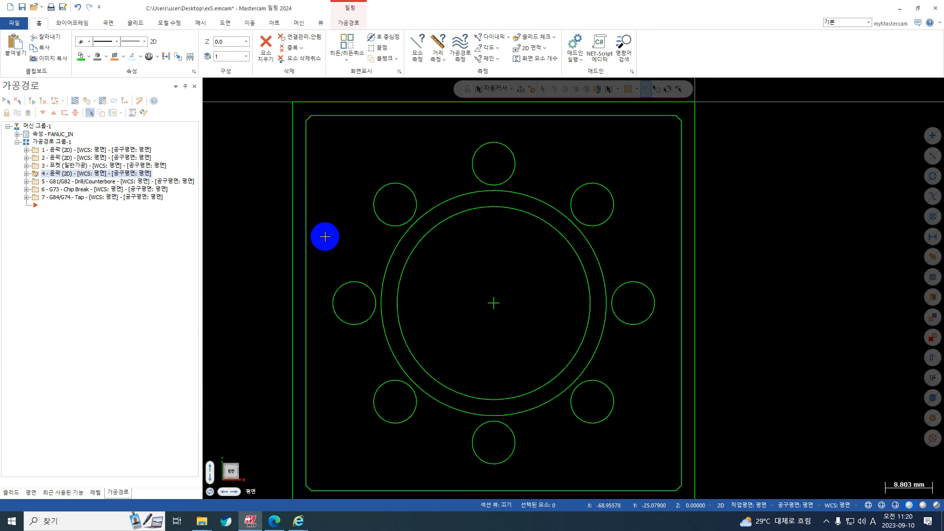
scroll(327, 197, down, 2)
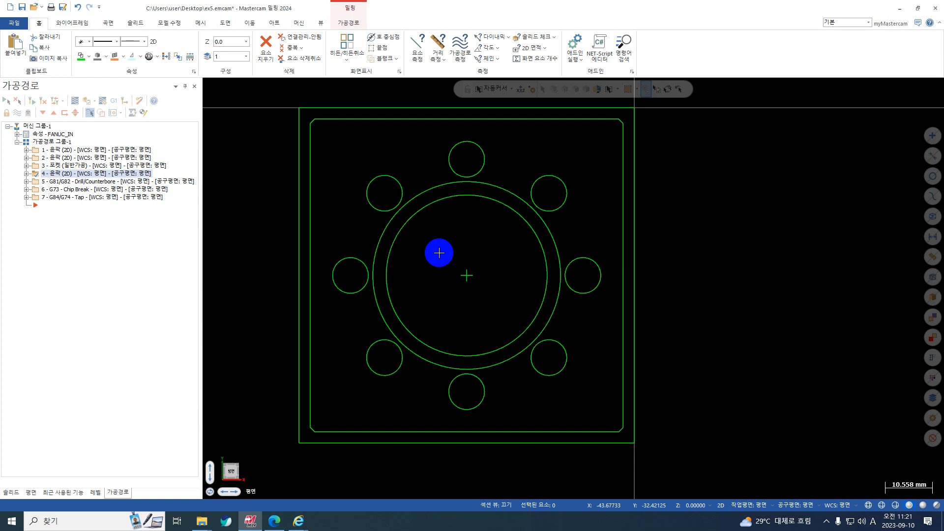
click(348, 22)
click(151, 58)
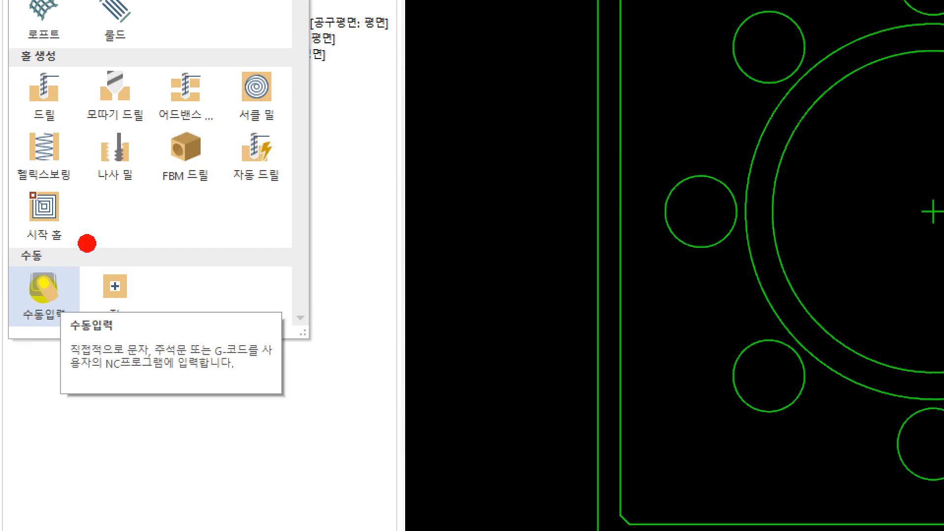
mouse_move(87, 243)
mouse_down()
mouse_move(5, 348)
mouse_move(79, 240)
mouse_up()
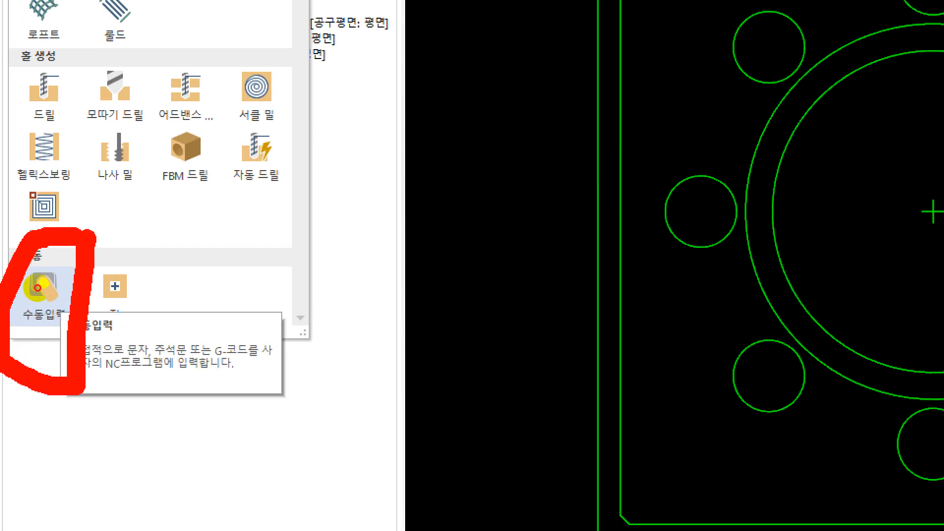
key(Escape)
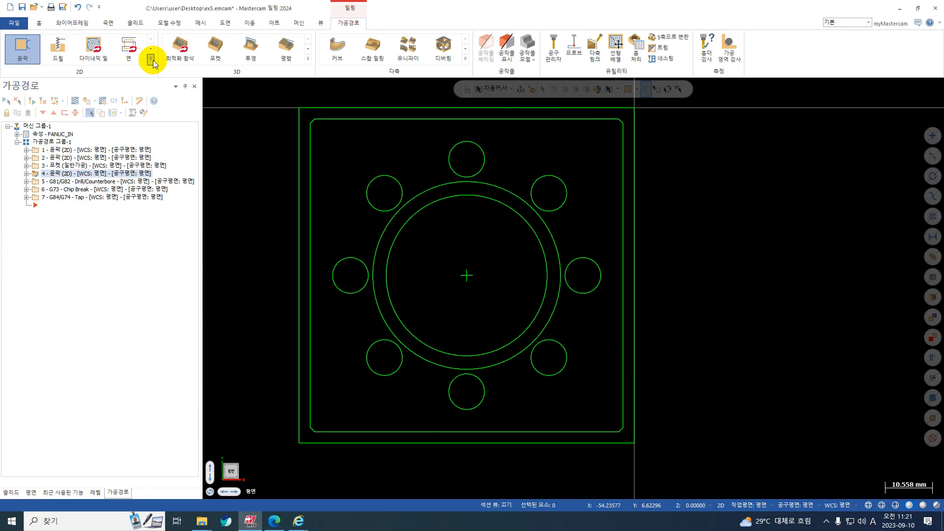
click(153, 60)
click(22, 310)
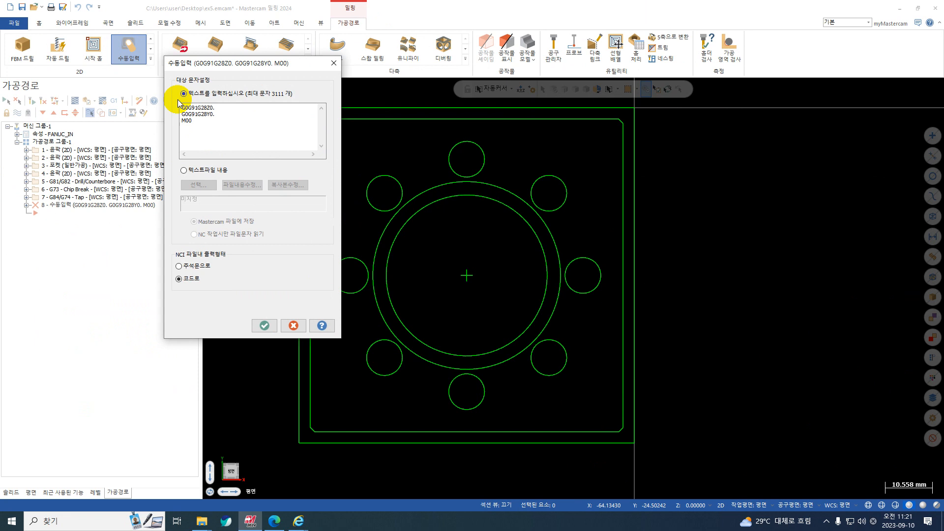
click(264, 325)
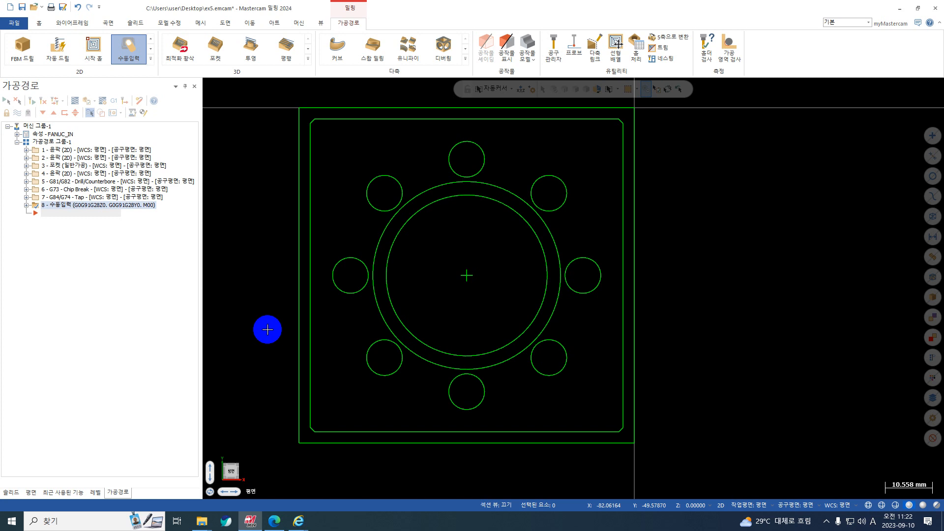
- Post all operations in toolpath group 1 to O0001.NC, replacing the existing file and acknowledging the coolant message
click(52, 142)
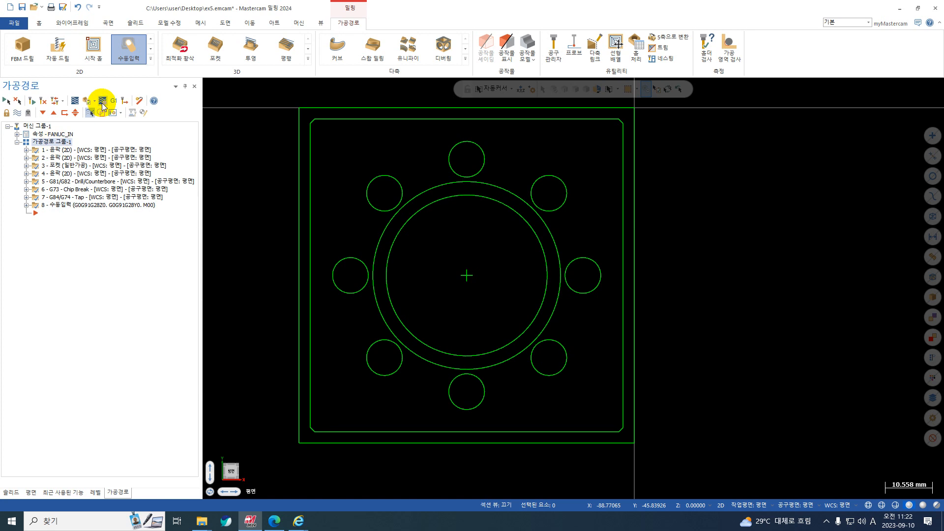
click(113, 100)
click(310, 287)
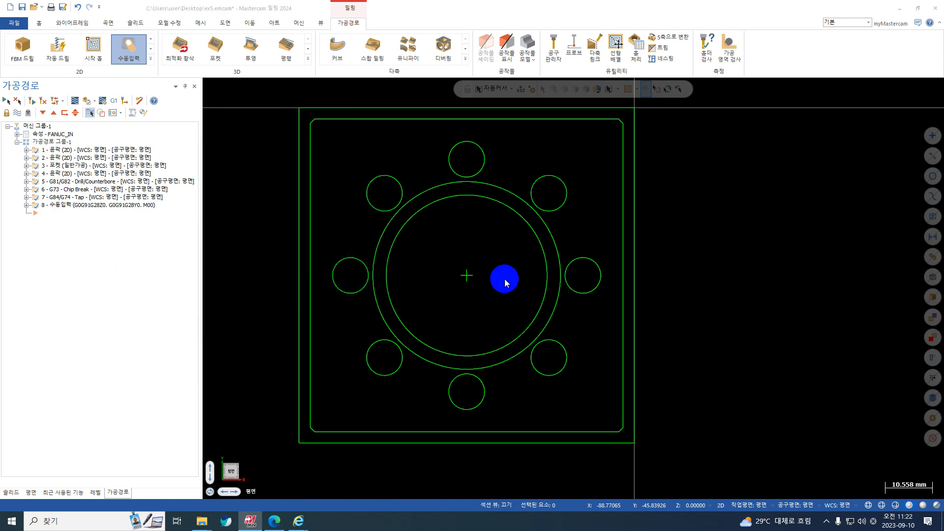
key(Return)
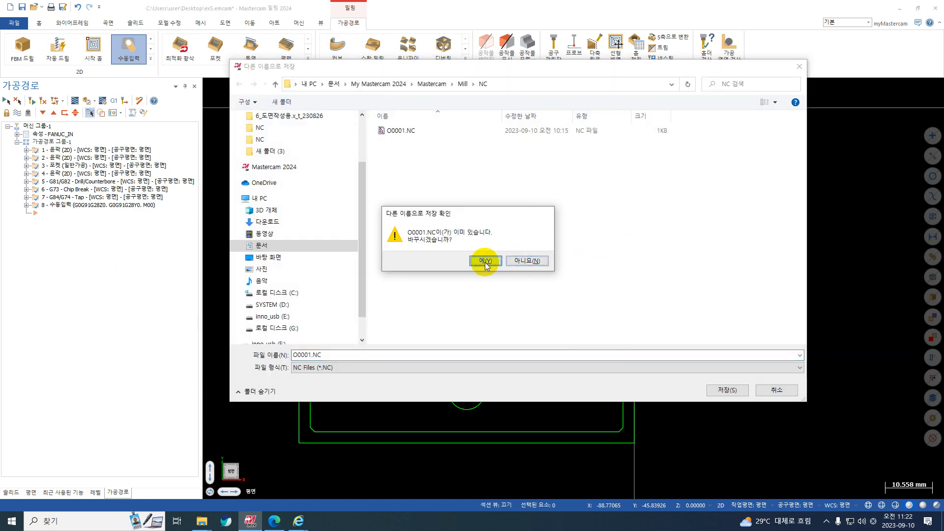
click(483, 260)
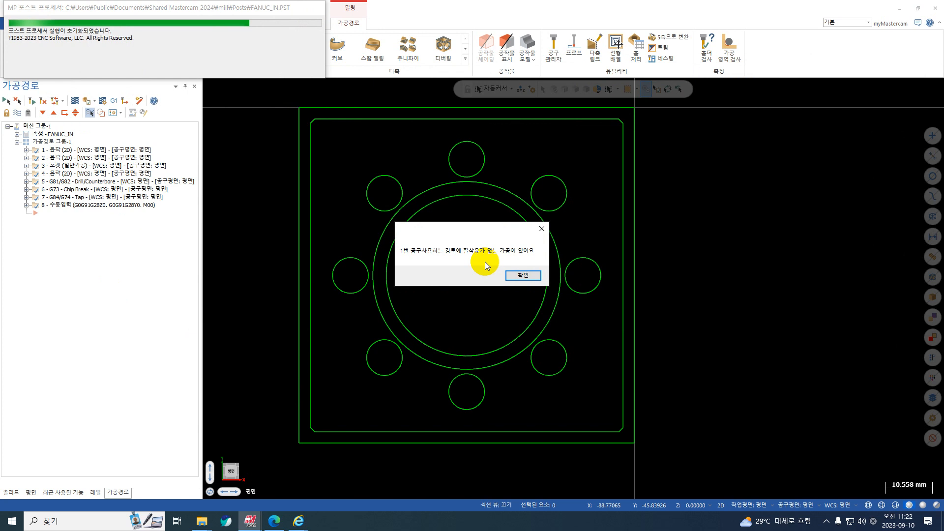
click(484, 261)
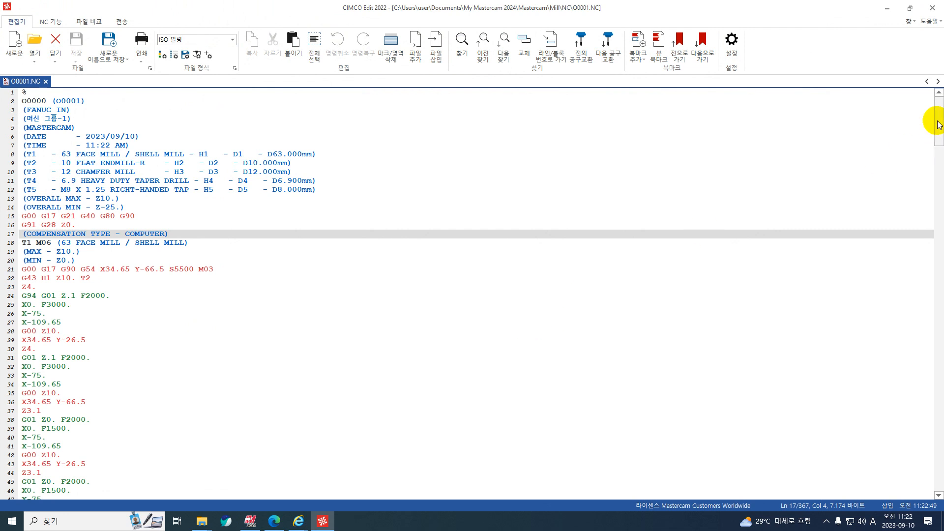
- Examine the home-return and manually entered lines at the end of the posted NC program, and close the editor
drag(938, 120, 940, 472)
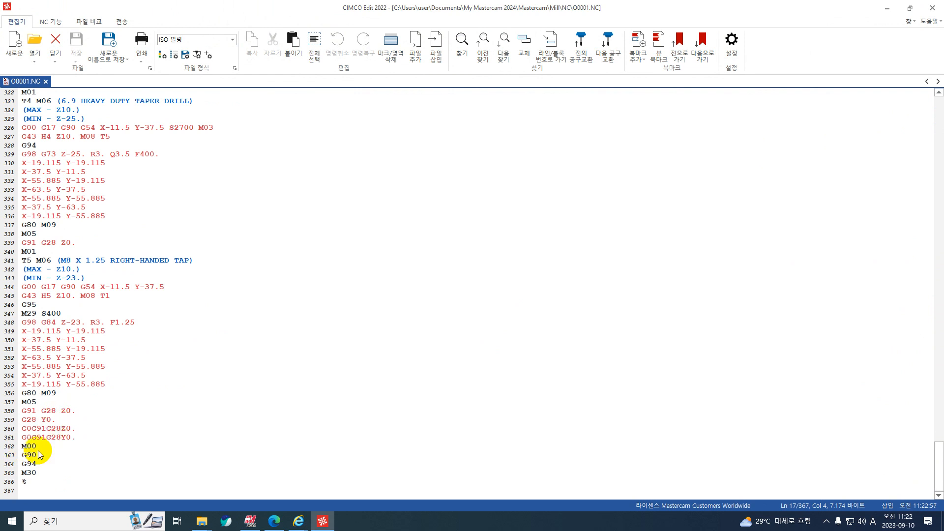
drag(75, 411, 10, 407)
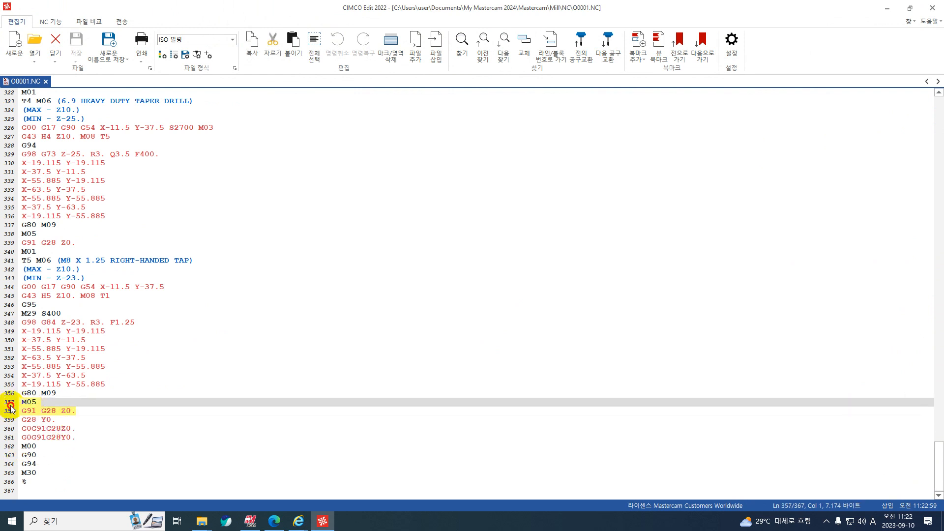
drag(76, 429, 78, 437)
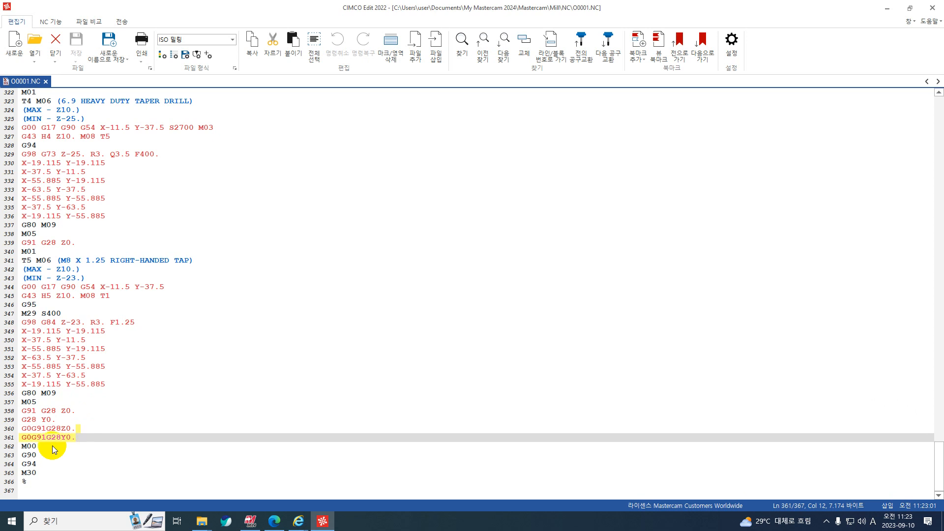
click(11, 446)
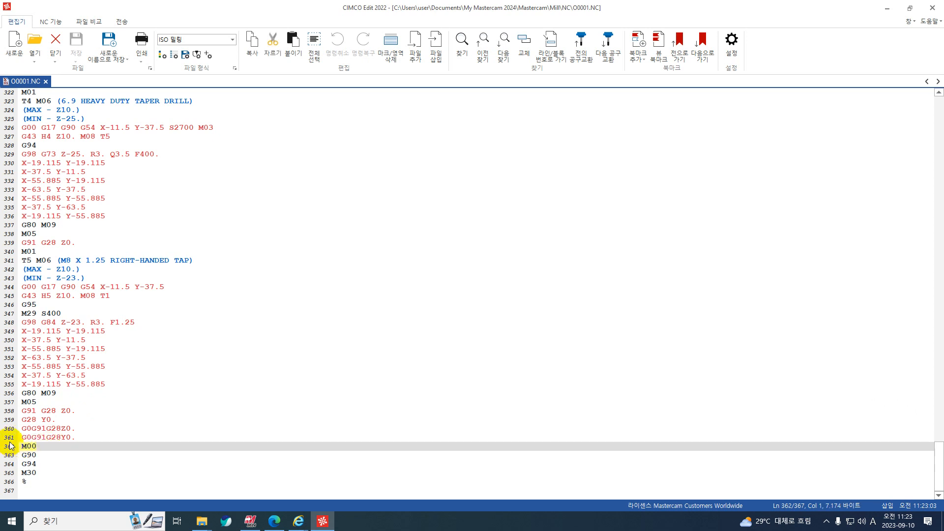
click(36, 445)
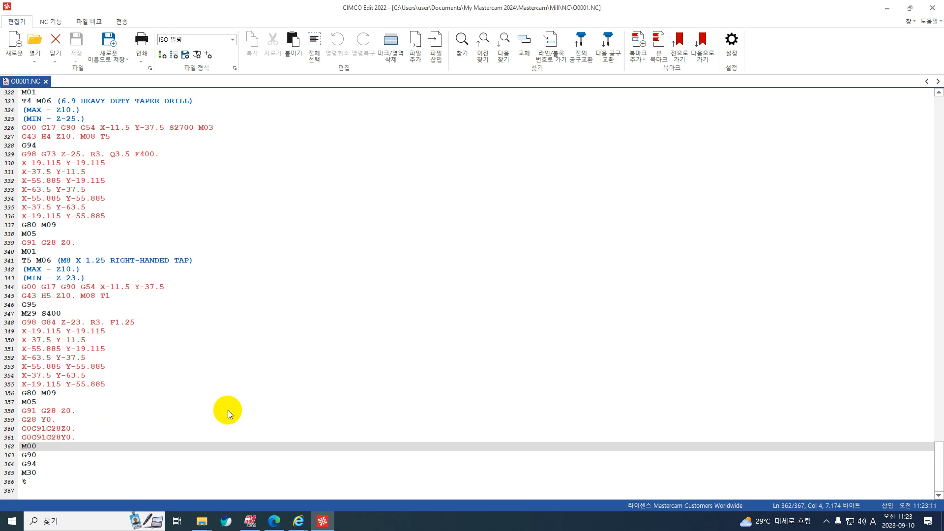
click(932, 8)
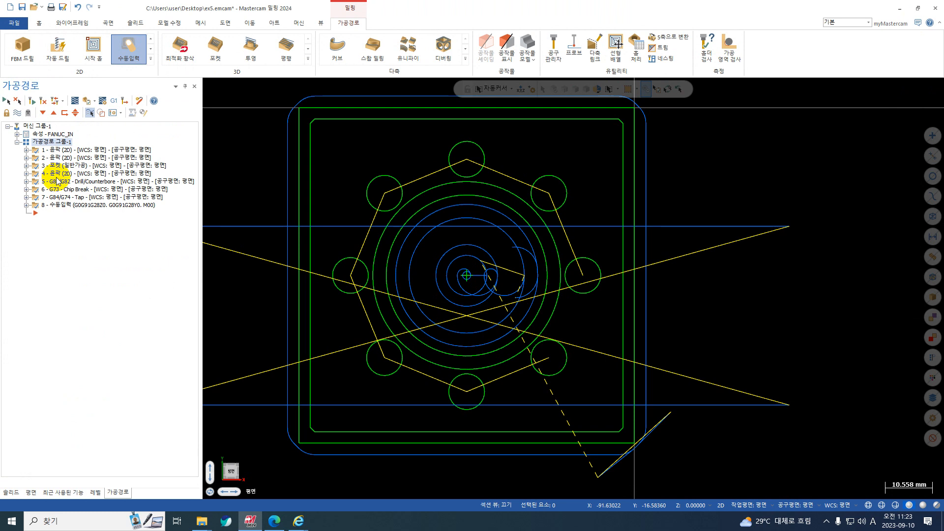
- Display the toolpaths of contour operations 1 and 2 in turn
click(77, 152)
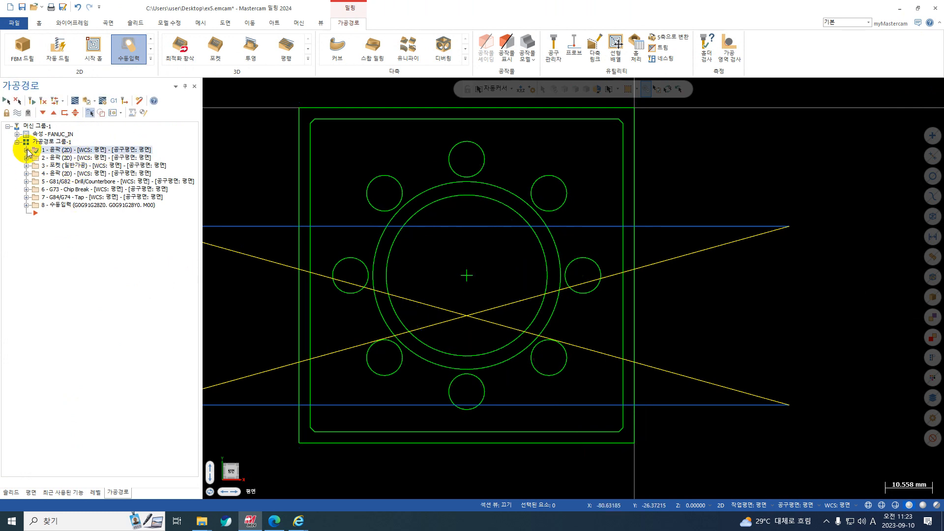
click(56, 159)
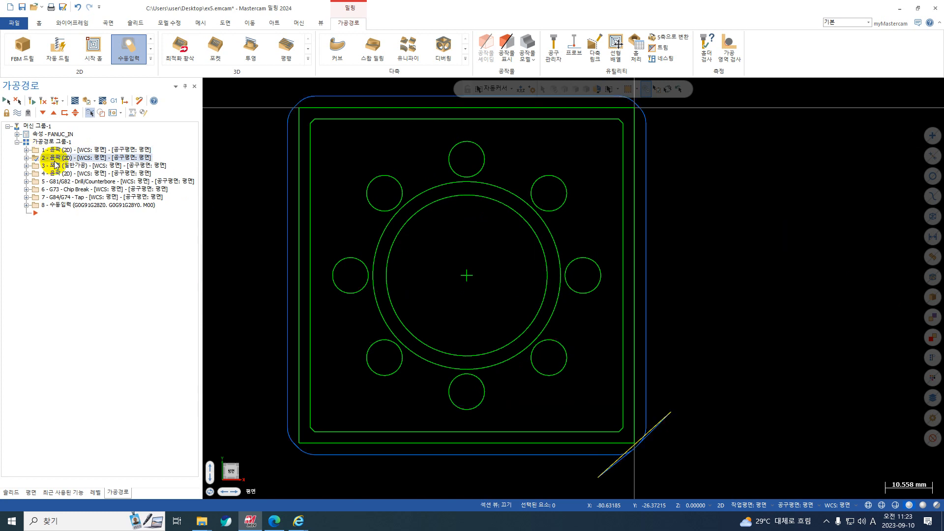
scroll(507, 230, down, 1)
- Set the Flood coolant to M08 in the parameters of contour operation 1, which uses the 63 mm face mill, and accept them
click(27, 150)
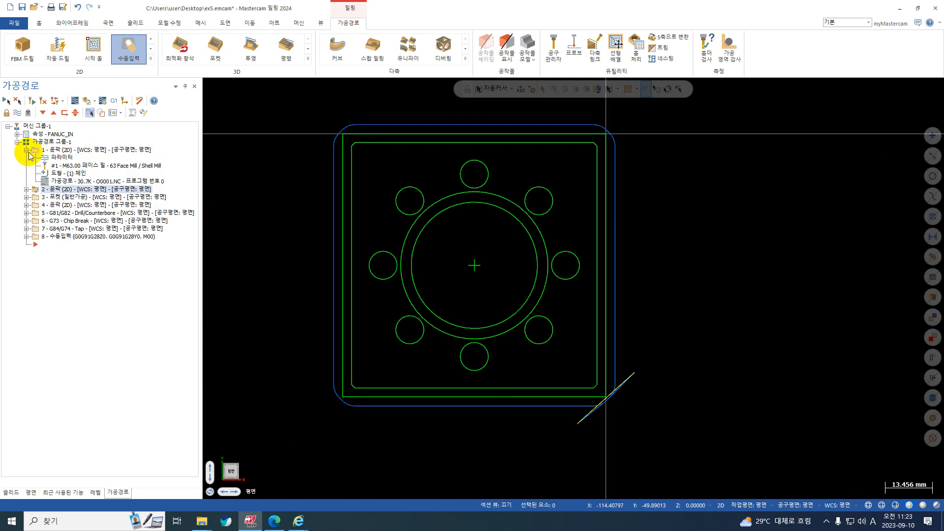
click(50, 150)
click(57, 158)
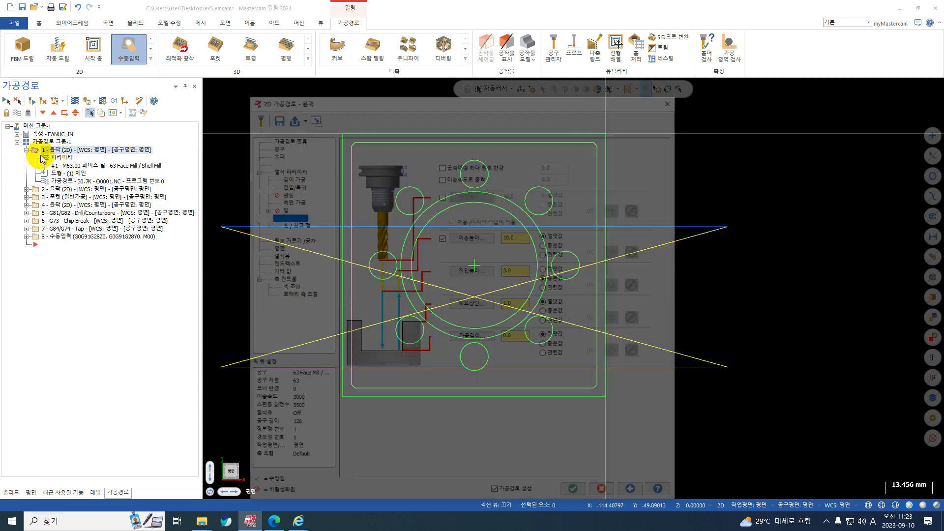
click(277, 255)
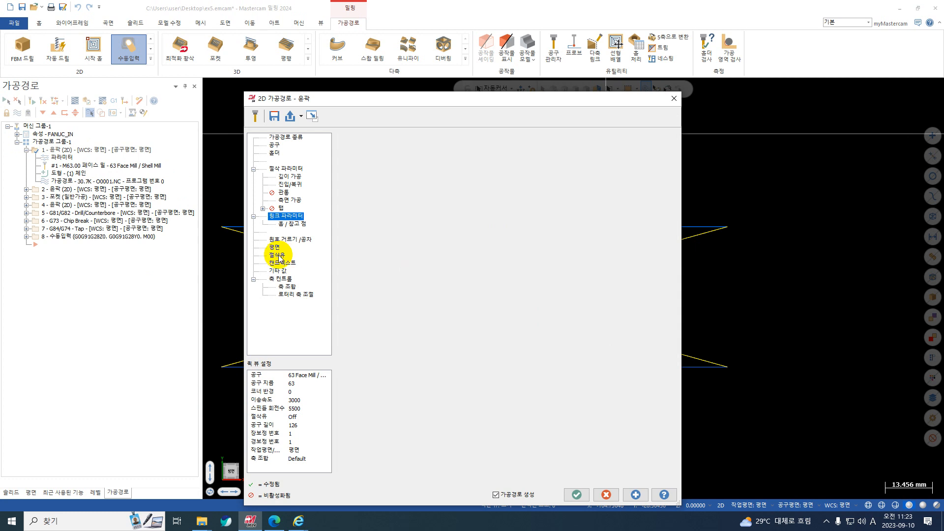
click(504, 196)
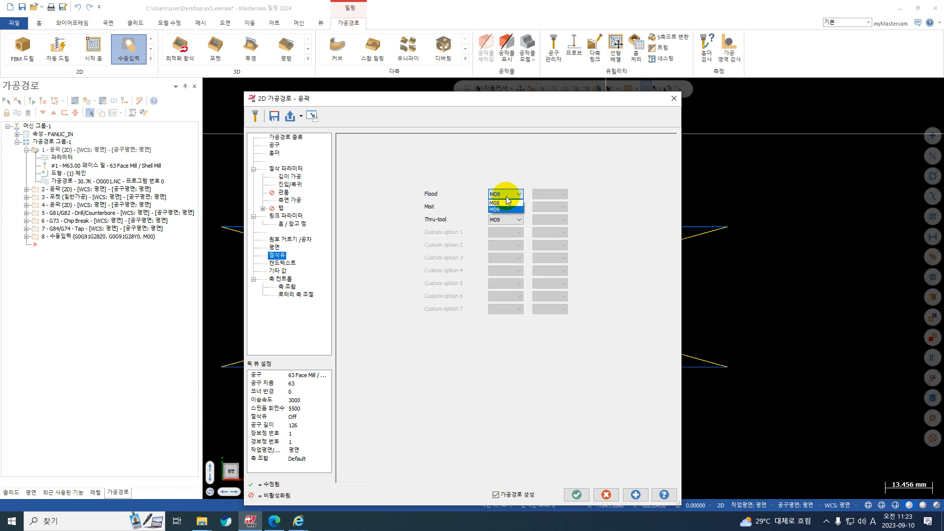
click(502, 202)
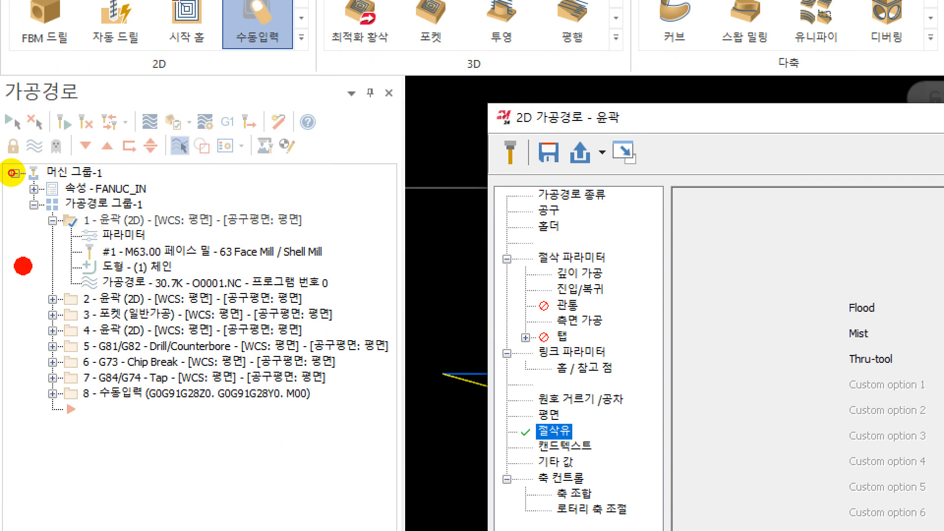
mouse_move(12, 155)
mouse_down()
mouse_move(156, 131)
mouse_move(3, 139)
mouse_up()
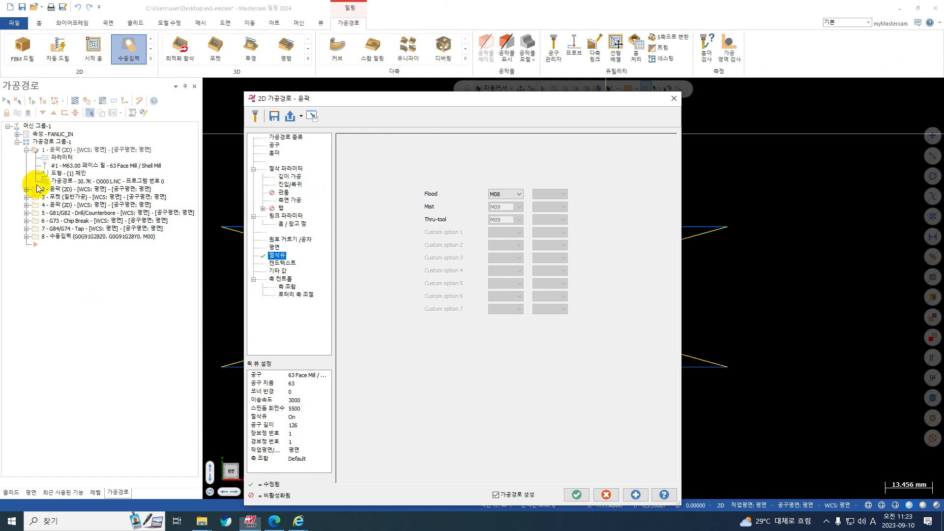
click(548, 416)
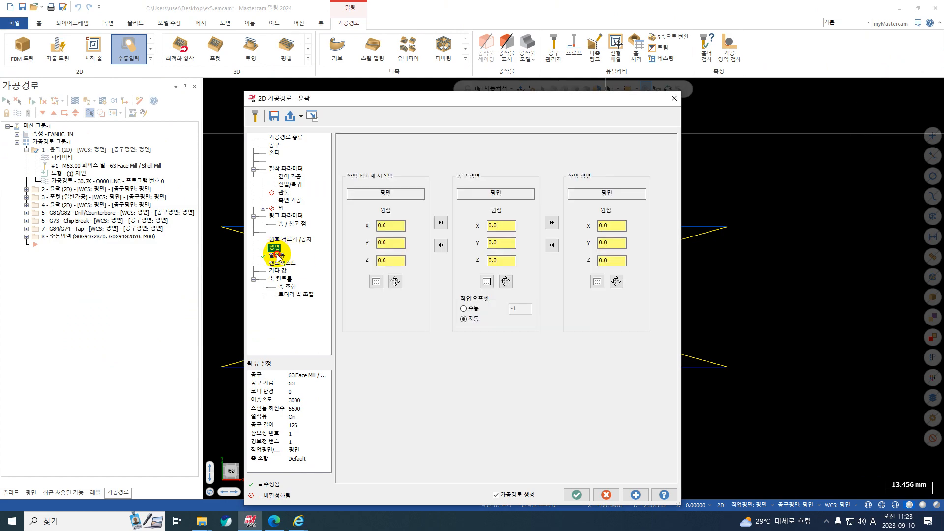
click(277, 255)
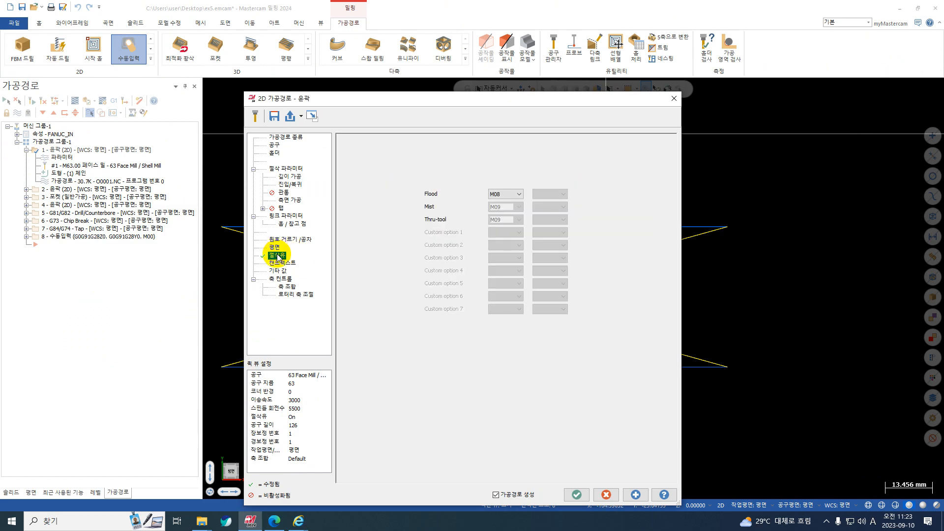
click(585, 496)
click(26, 150)
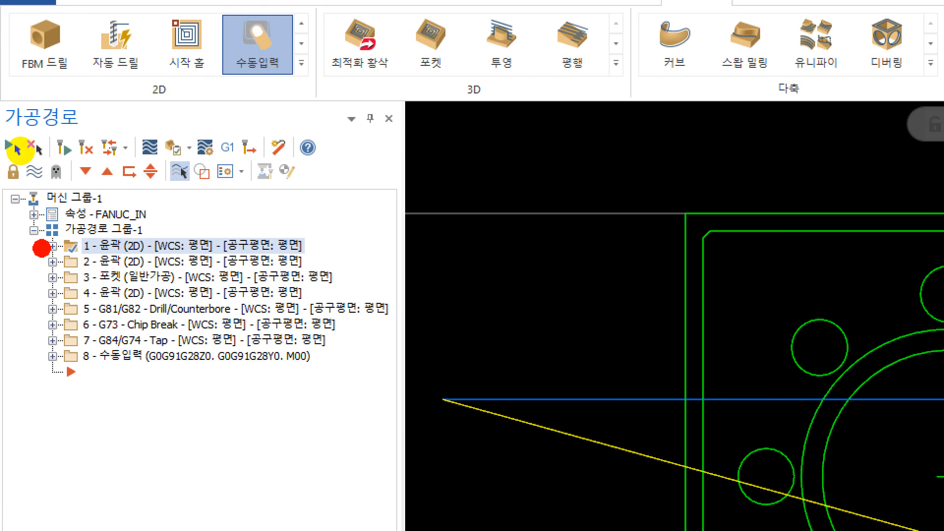
- Examine contour operation 1 in the backplot, close it, and display the toolpaths of contour operations 2 and 4
mouse_move(41, 247)
mouse_down()
mouse_move(11, 344)
mouse_move(27, 382)
mouse_up()
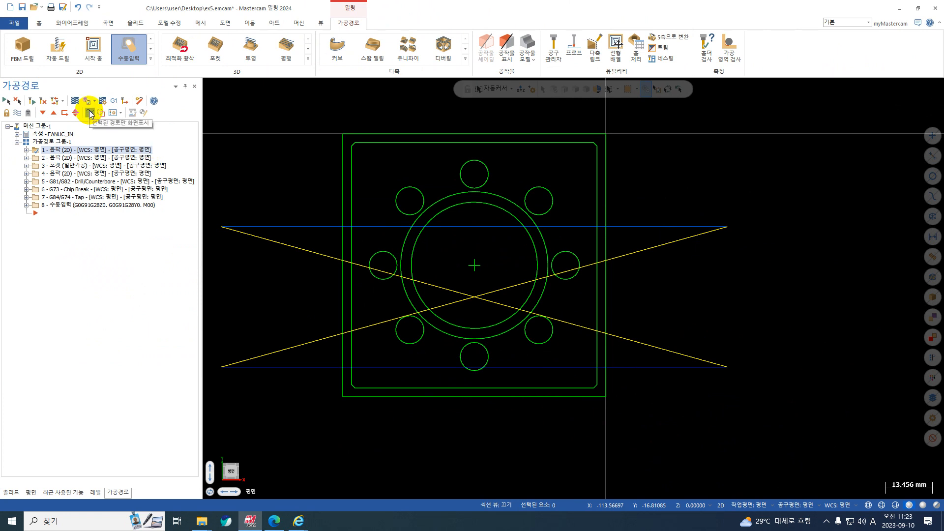
click(90, 113)
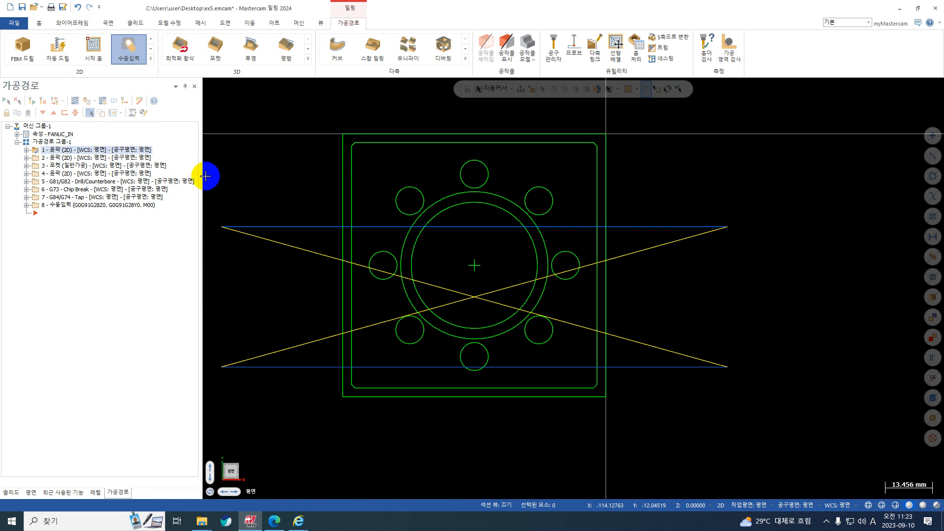
click(78, 99)
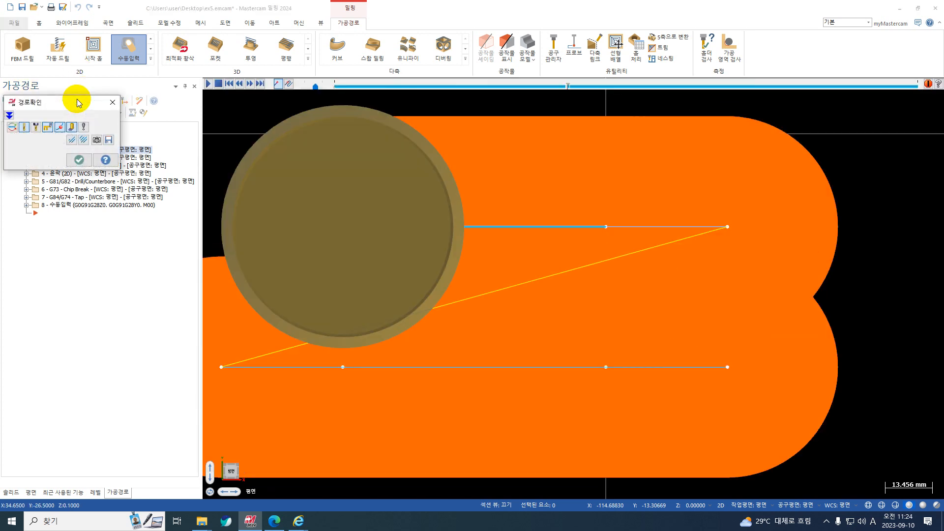
key(Escape)
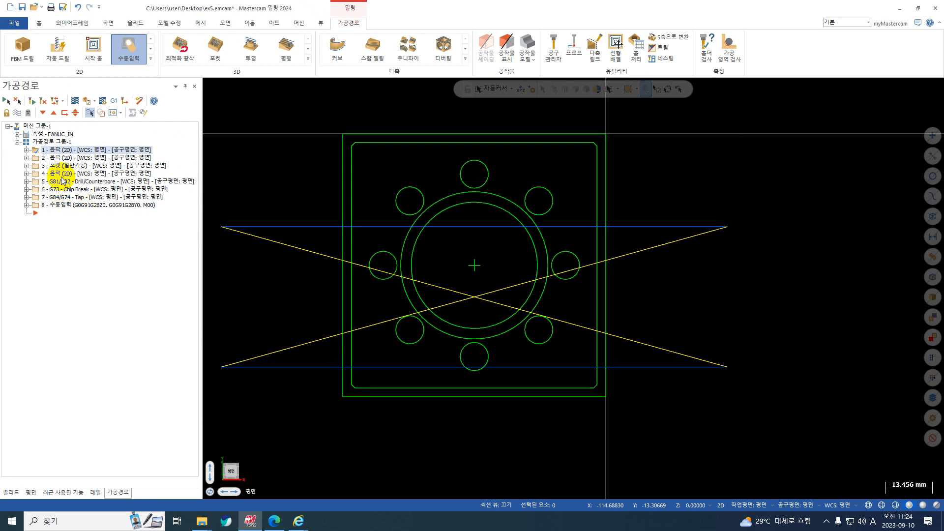
click(63, 157)
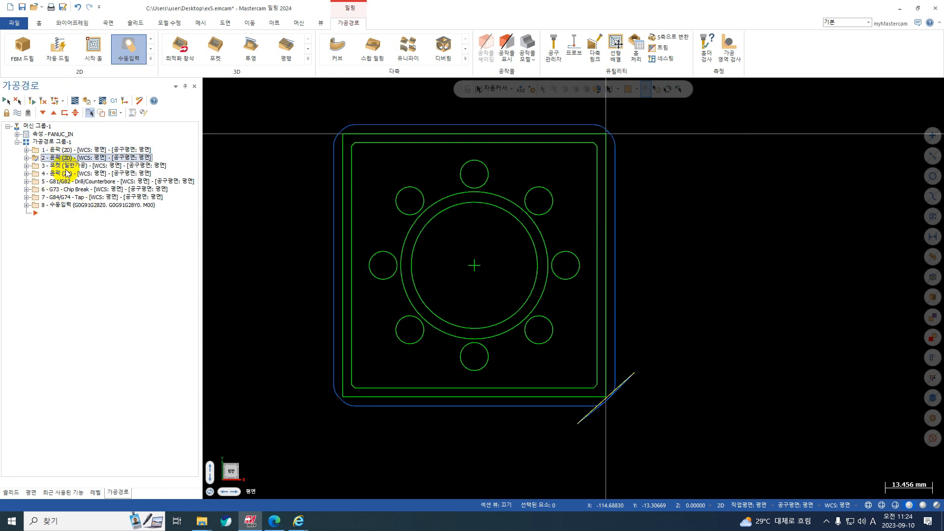
click(67, 173)
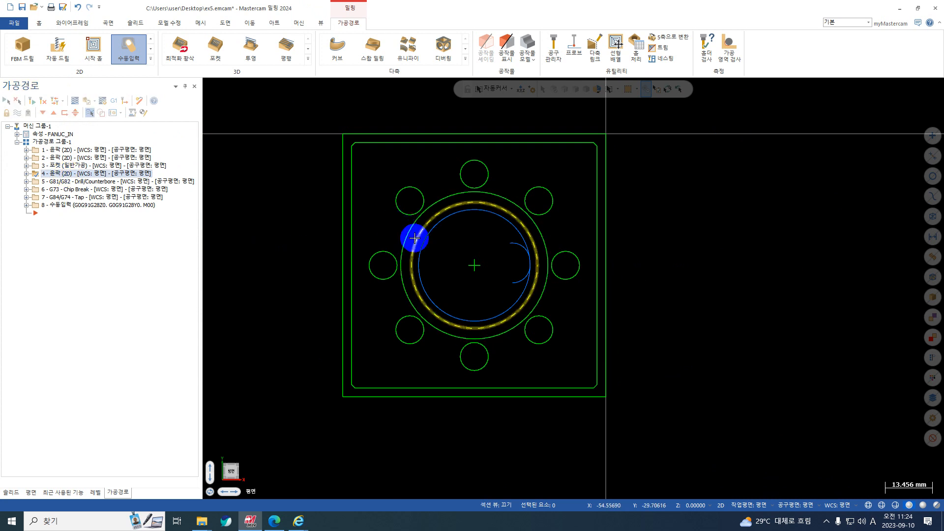
- Copy contour operations 2 and 4 to the end of the toolpath list and open the parameters of the first copy
ctrl+click(52, 158)
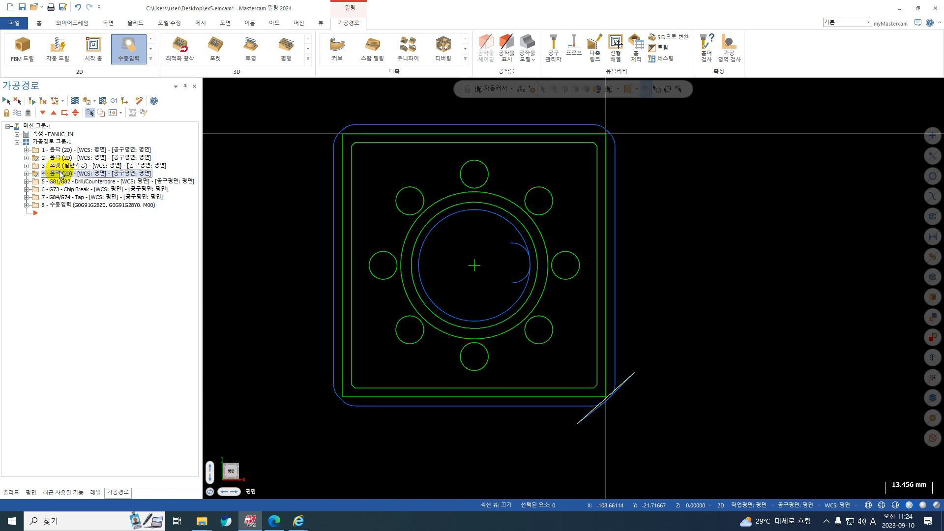
key(ctrl+v)
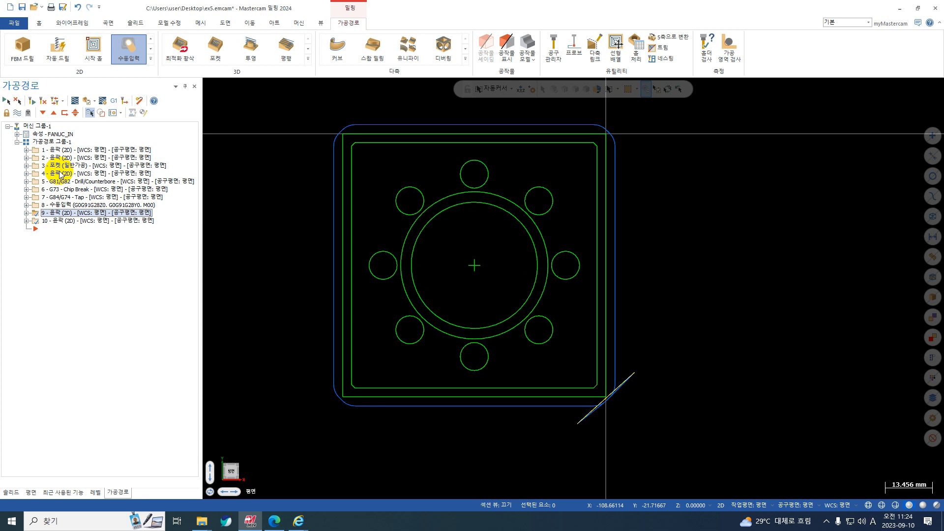
click(26, 213)
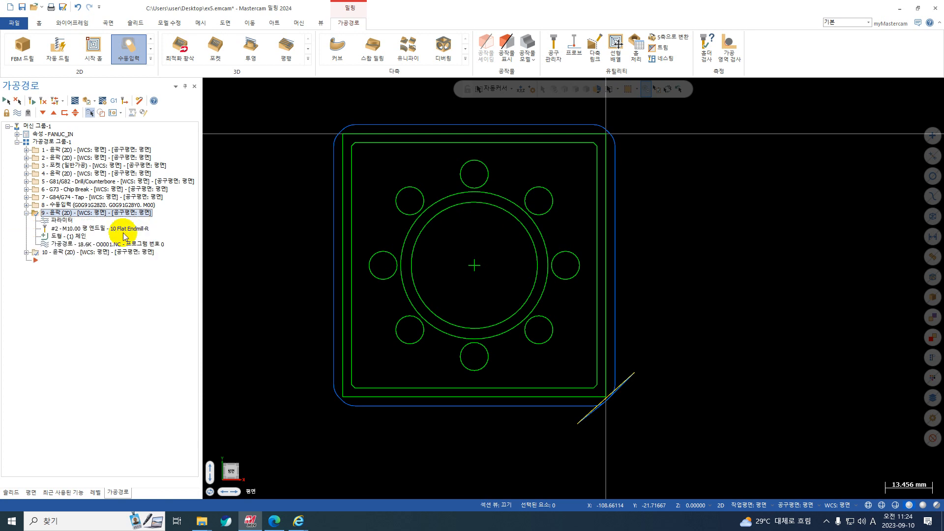
click(59, 222)
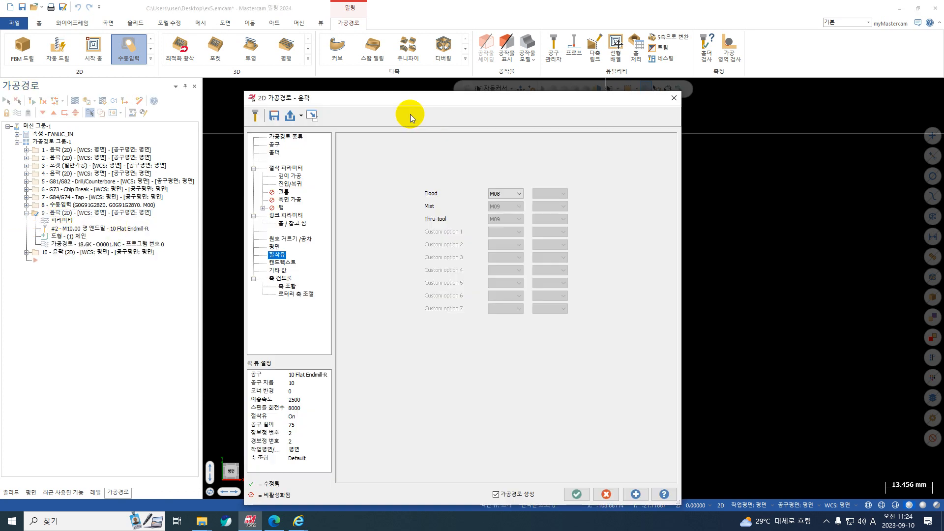
- Create a new 10 mm flat end mill for contour operation 9 and name it 10 Flat Endmill-J
click(274, 144)
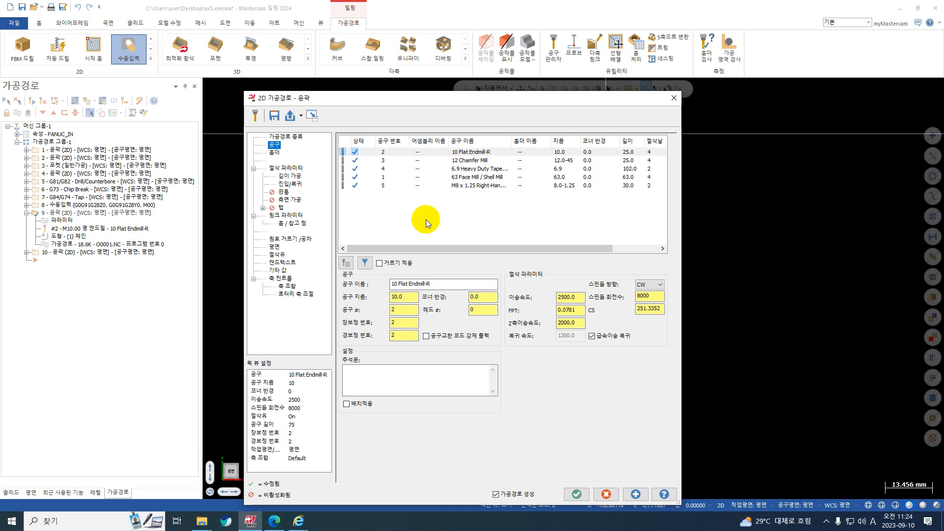
right_click(413, 207)
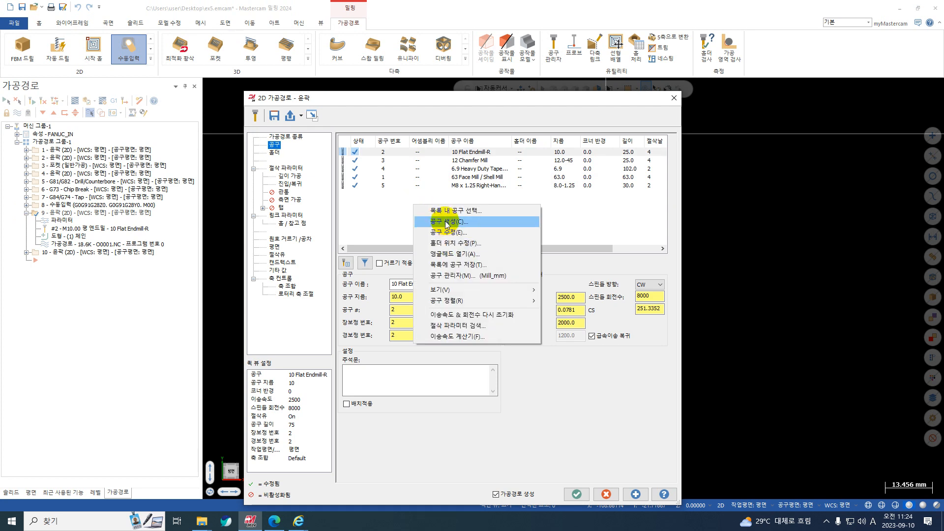
click(445, 221)
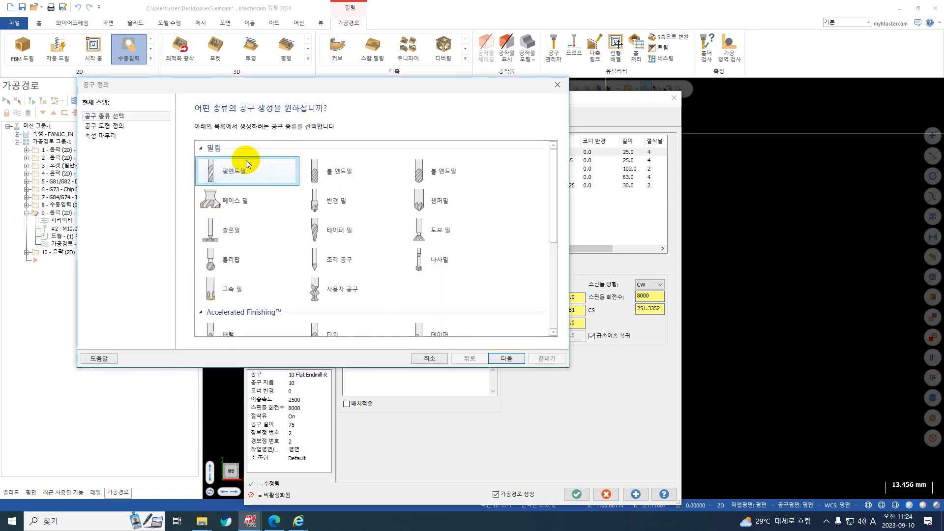
click(125, 126)
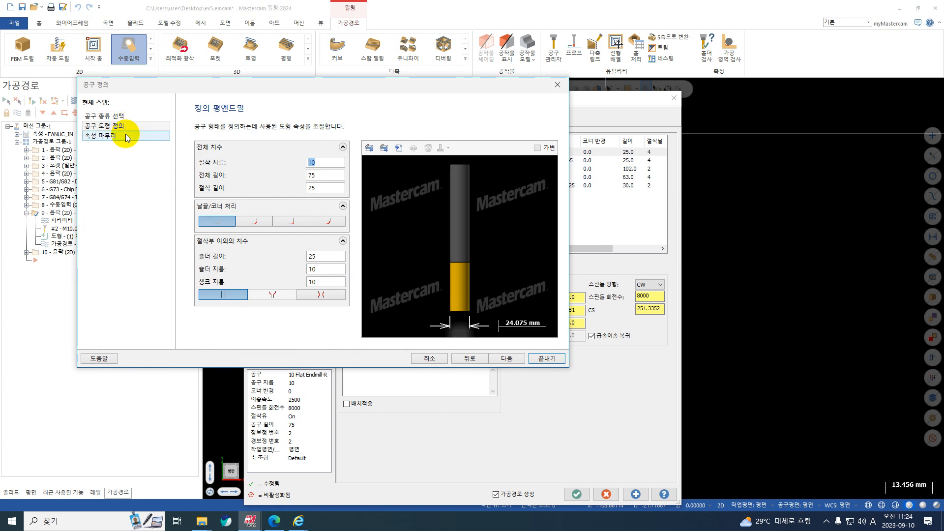
click(126, 136)
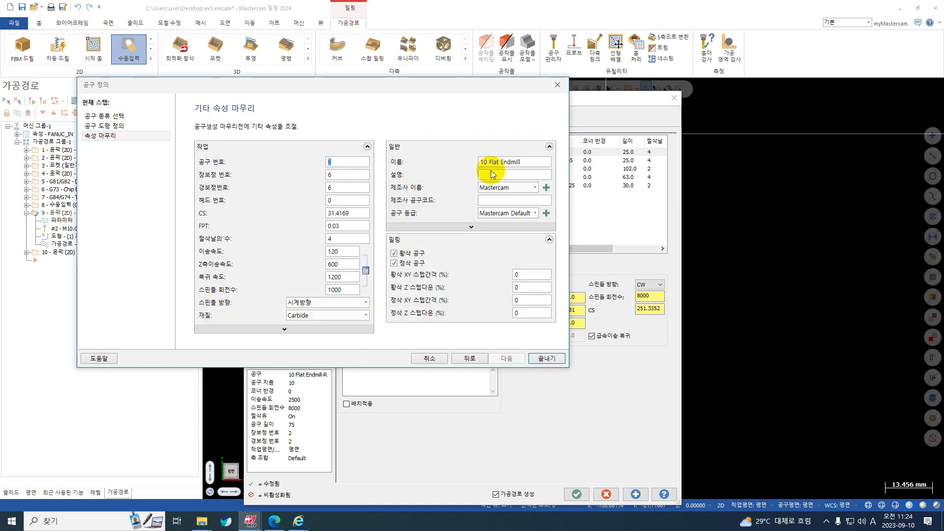
click(530, 161)
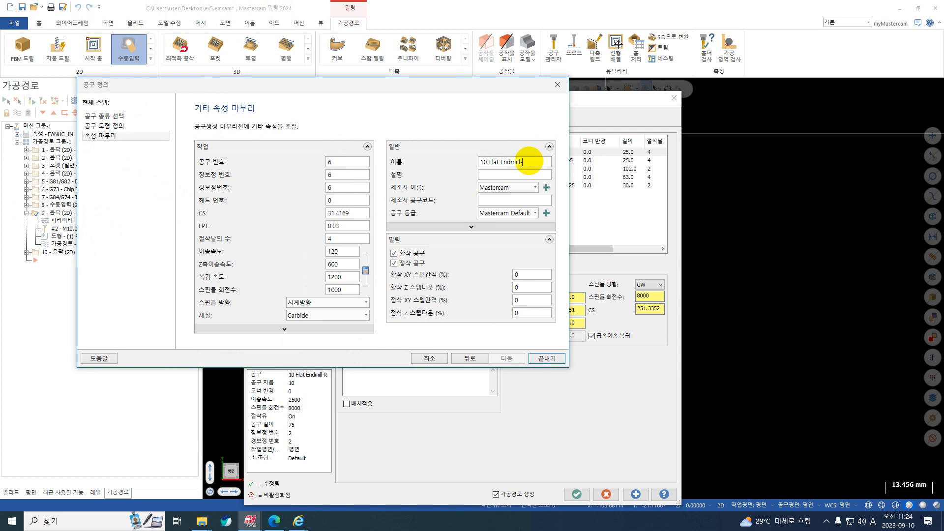
text(-j)
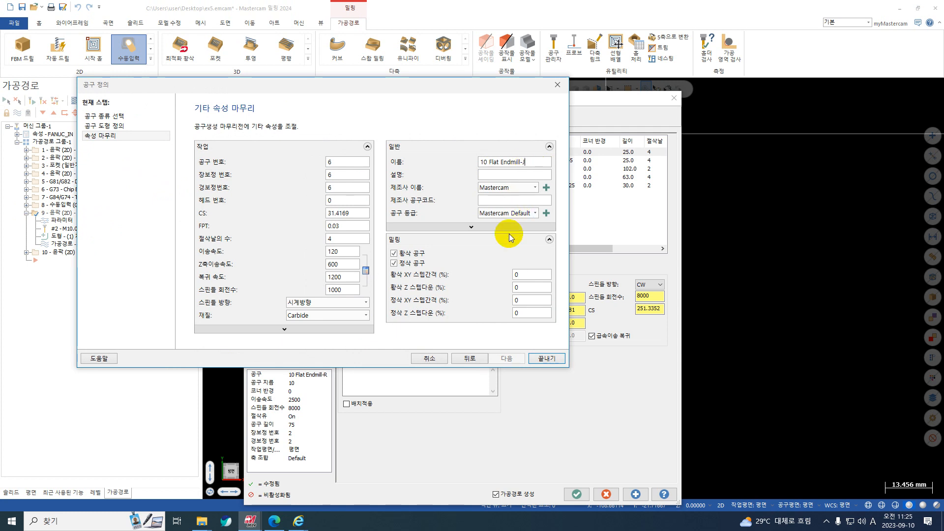
- Set the new end mill's feed rate to 1500, Z feed to 2000 and spindle speed to 8000, and add it to the tool list
click(286, 270)
double_click(331, 251)
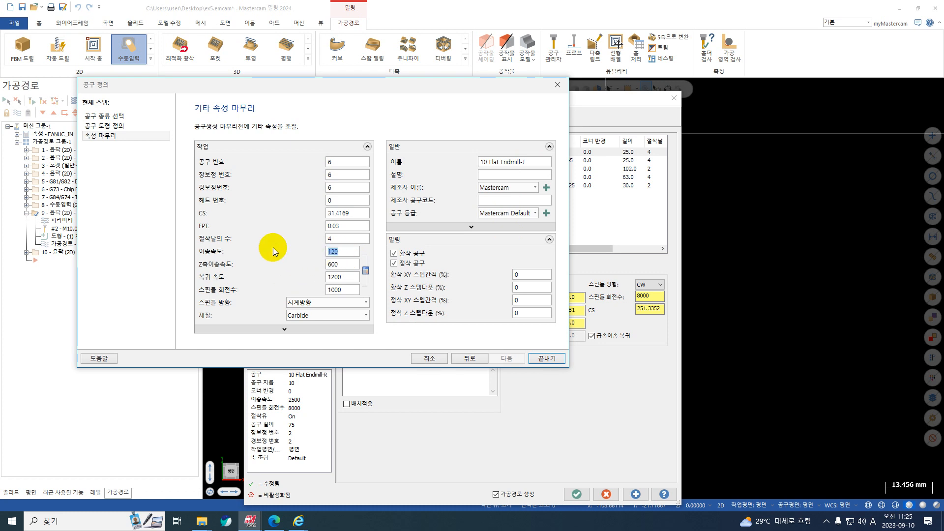
text(1500)
key(Tab)
text(2000)
key(Tab)
key(Tab)
text(8000)
key(Tab)
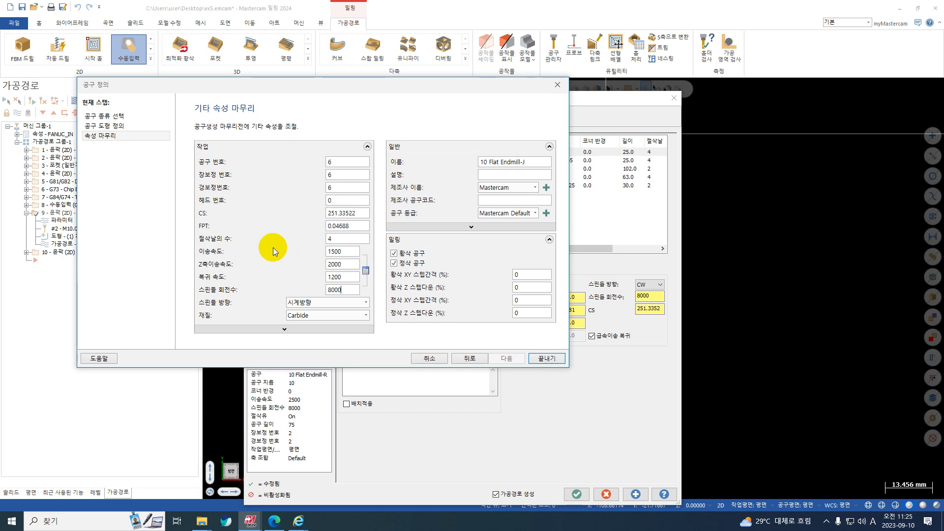
click(545, 359)
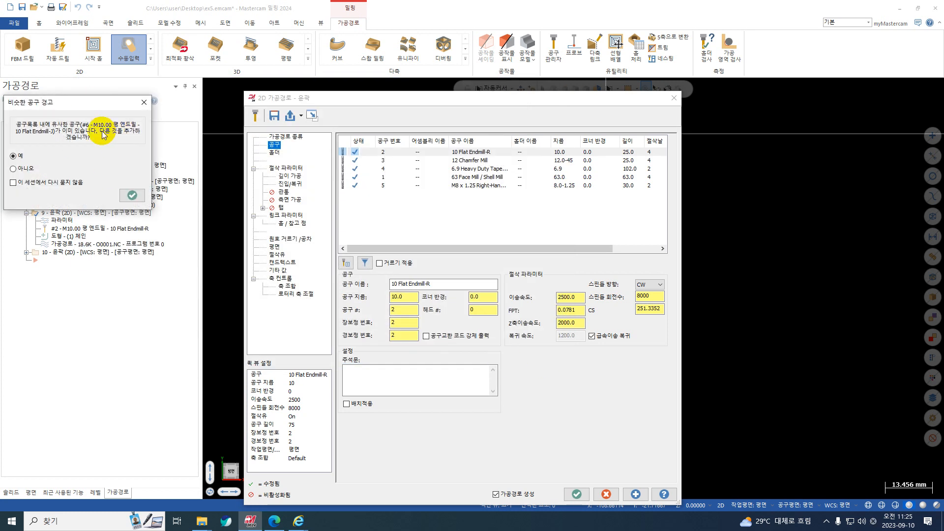
click(132, 195)
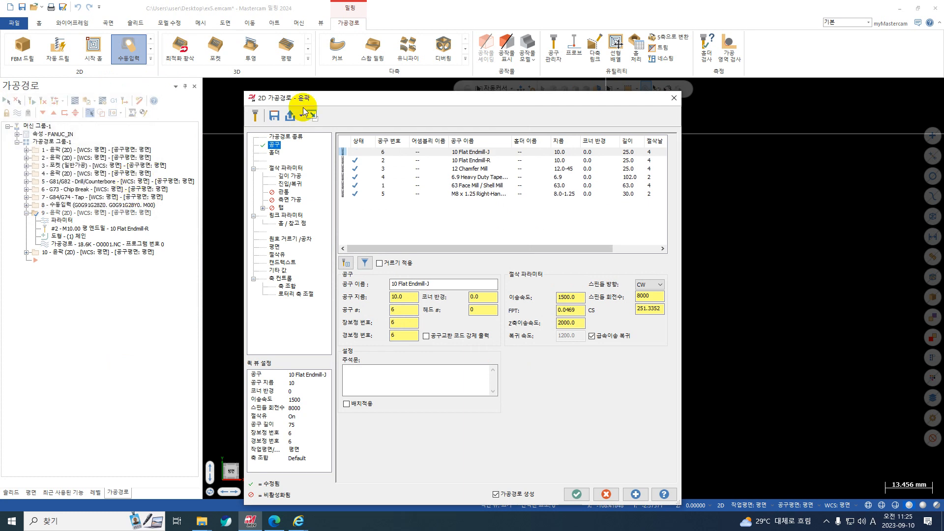
- Set operation 9's wall stock allowance to 0 and turn off its depth cuts
click(289, 169)
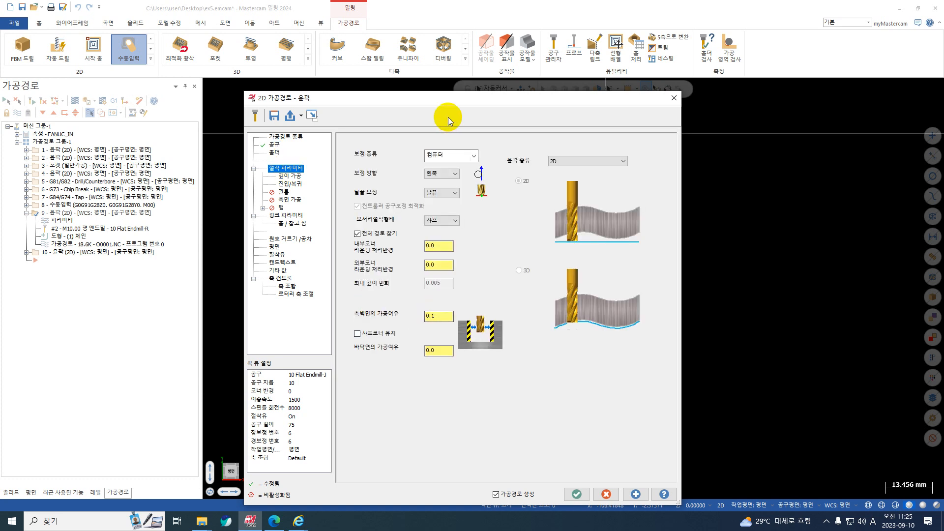
double_click(438, 316)
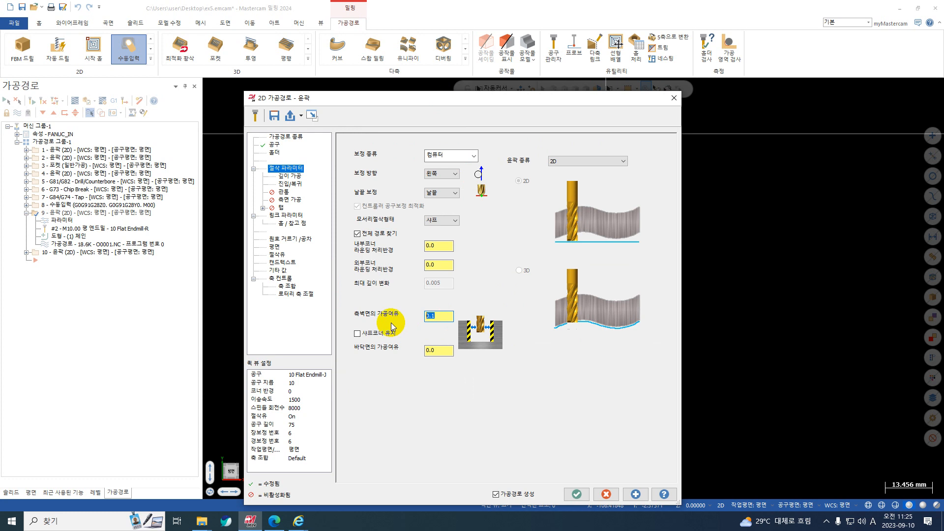
text(0)
click(290, 175)
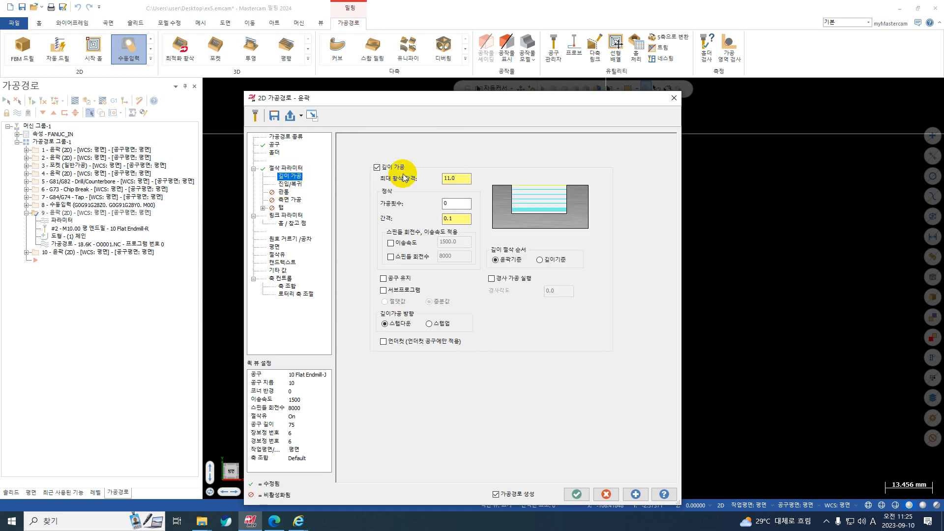
click(384, 168)
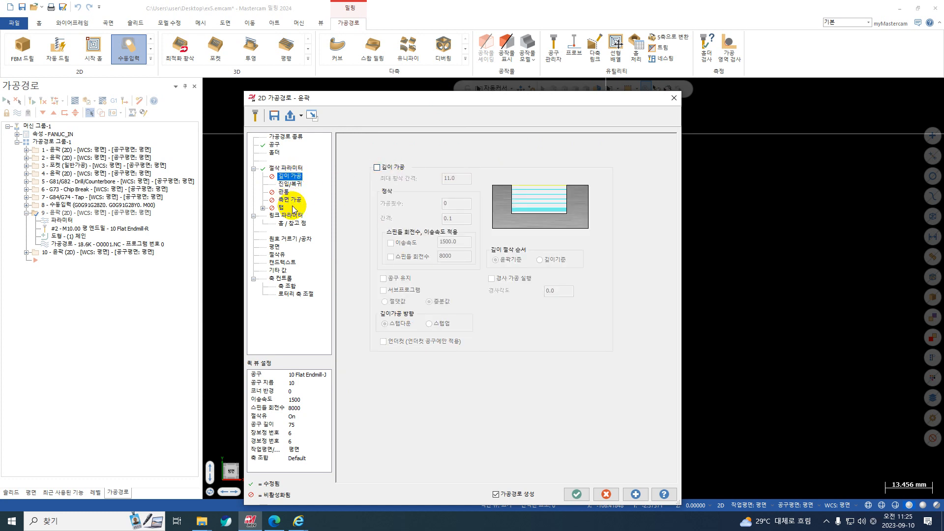
- Enable side multi-passes with 1 roughing and 1 finishing pass for operation 9, and accept the parameters
click(290, 200)
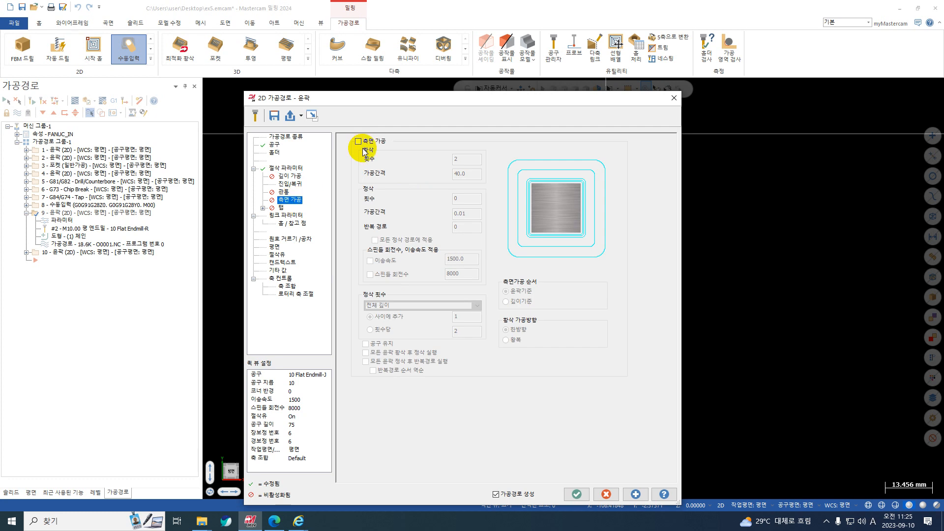
click(358, 141)
text(1)
double_click(462, 199)
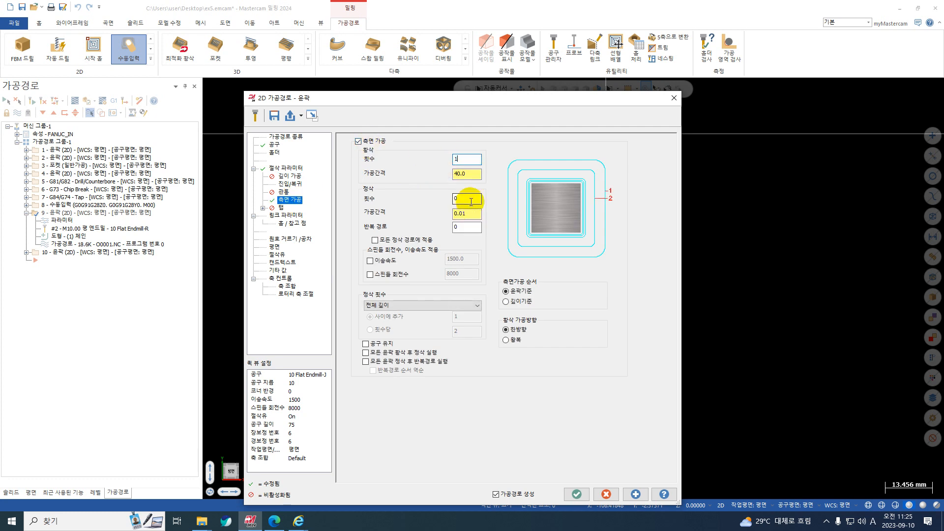
text(1)
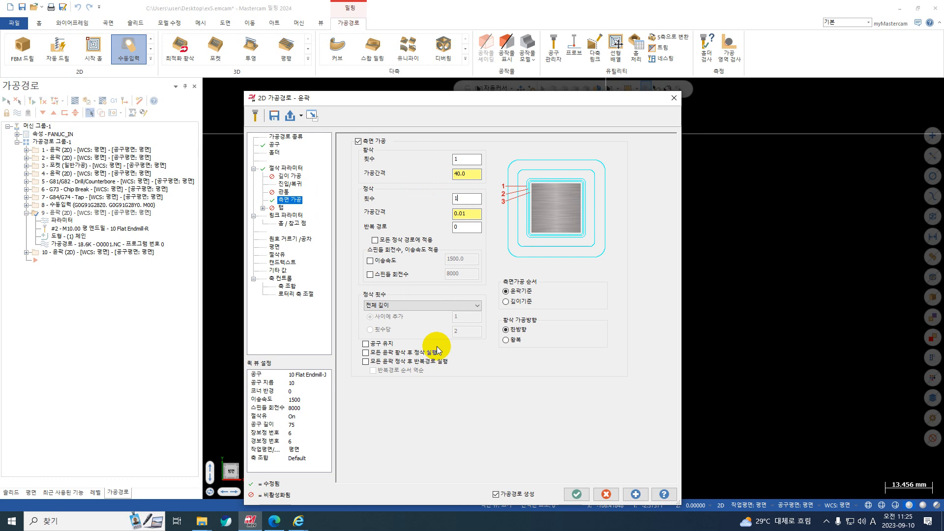
click(576, 494)
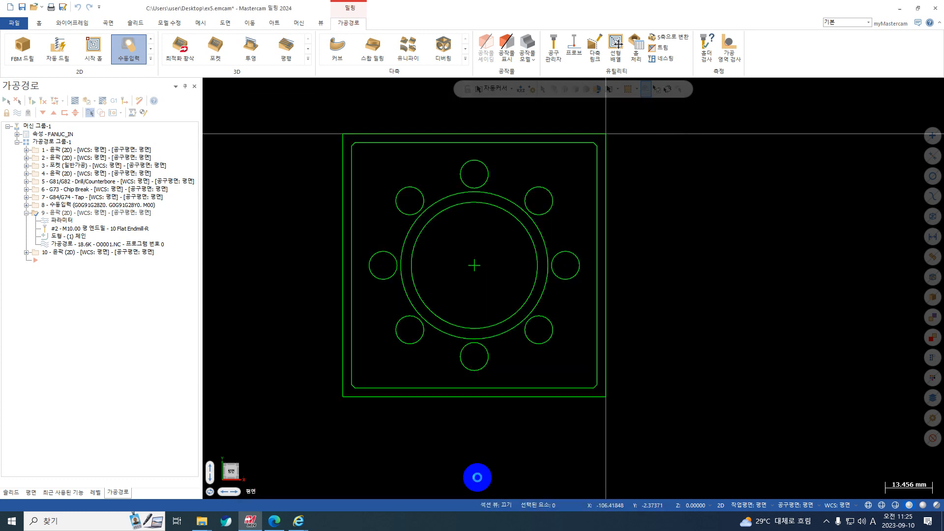
- Examine contour operations 9 and 10 in the backplot, close it, and display the toolpath of operation 9
click(74, 100)
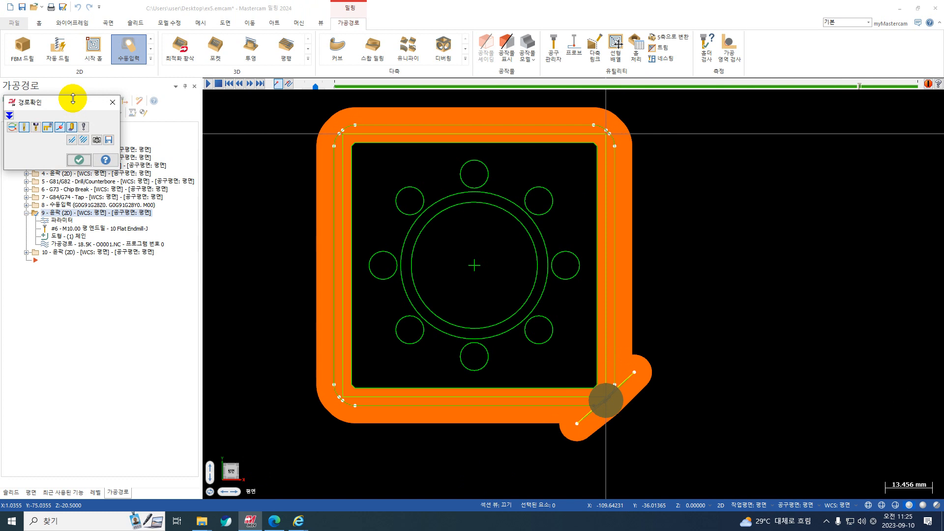
key(Escape)
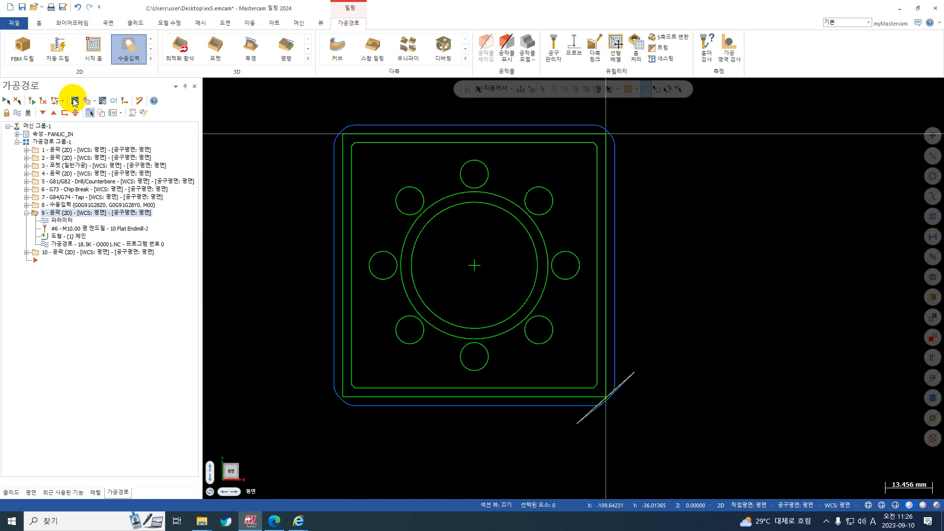
click(26, 213)
click(54, 220)
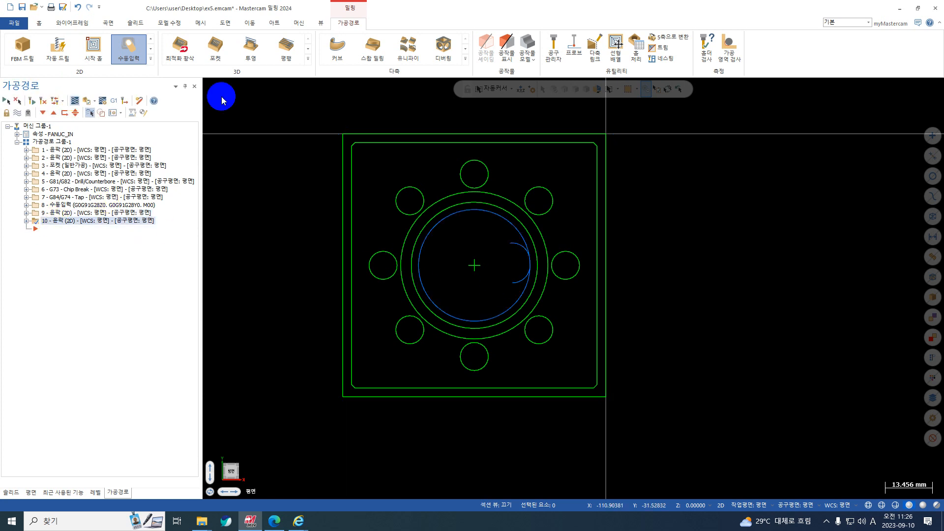
click(260, 83)
scroll(585, 333, up, 1)
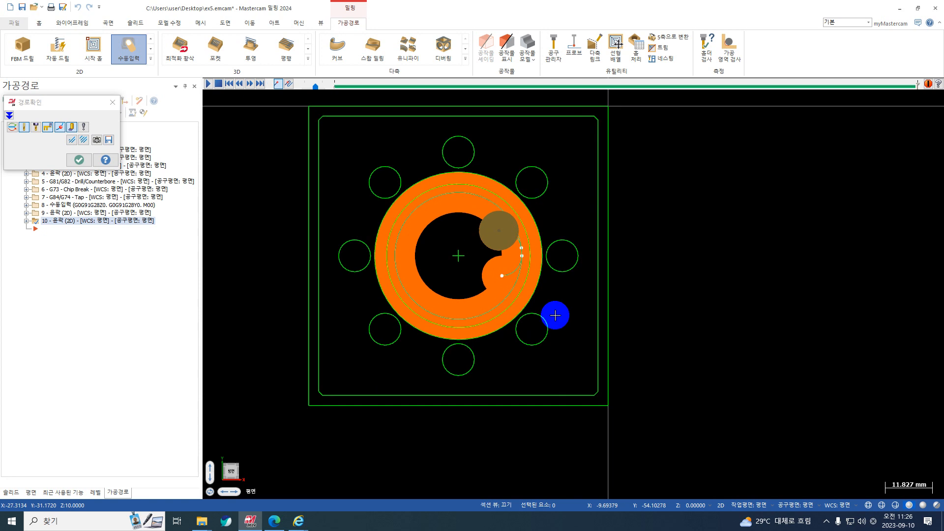
click(79, 160)
click(91, 214)
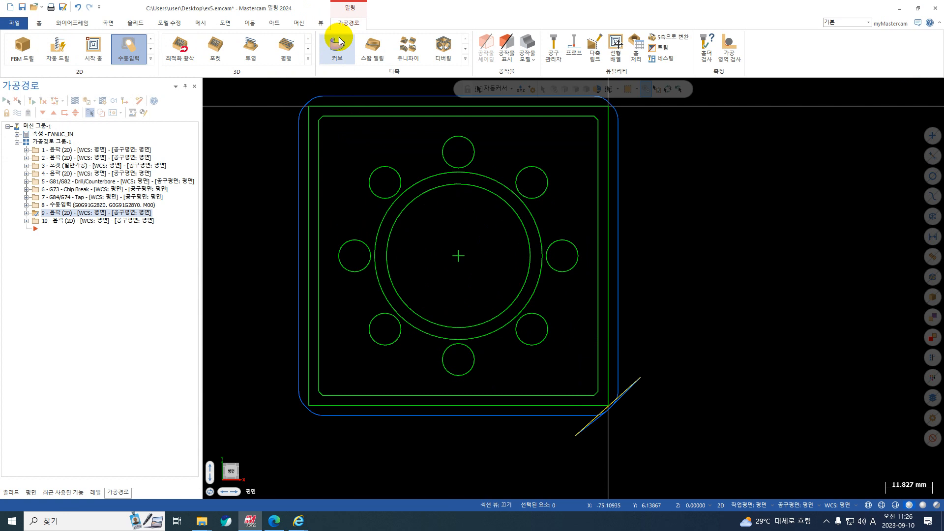
- Start a new contour toolpath chained on the inner of the two large concentric circles
click(151, 58)
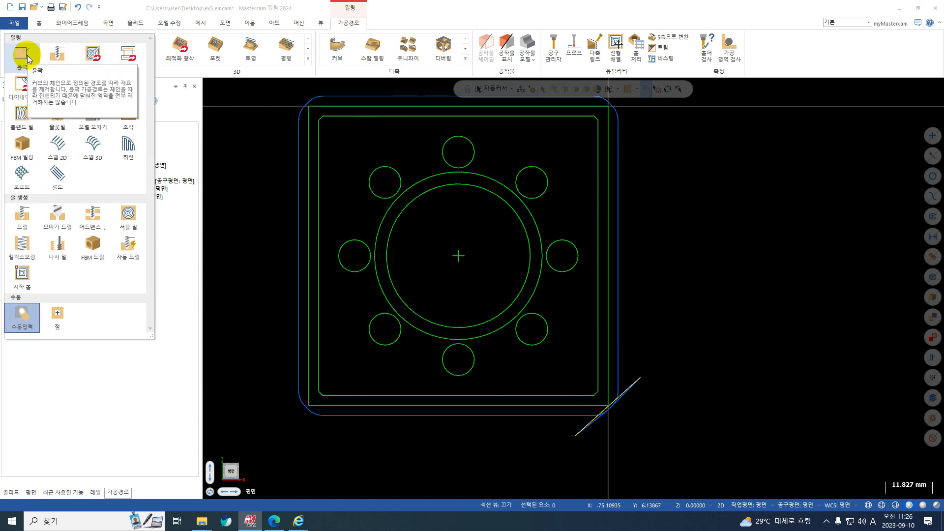
click(22, 54)
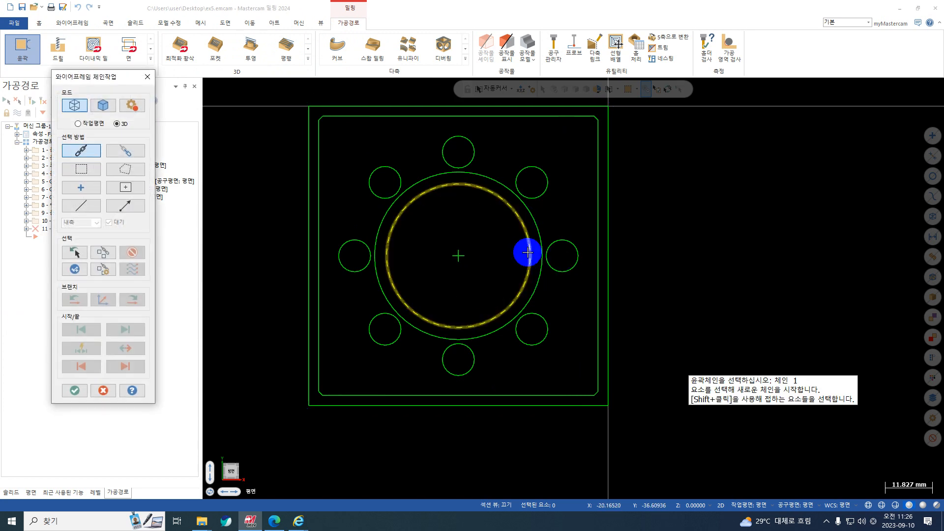
click(529, 249)
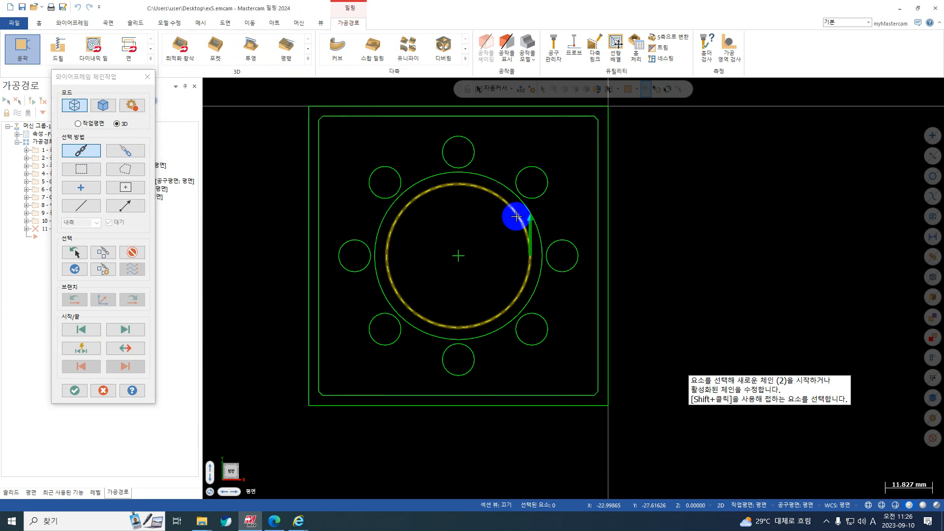
click(75, 390)
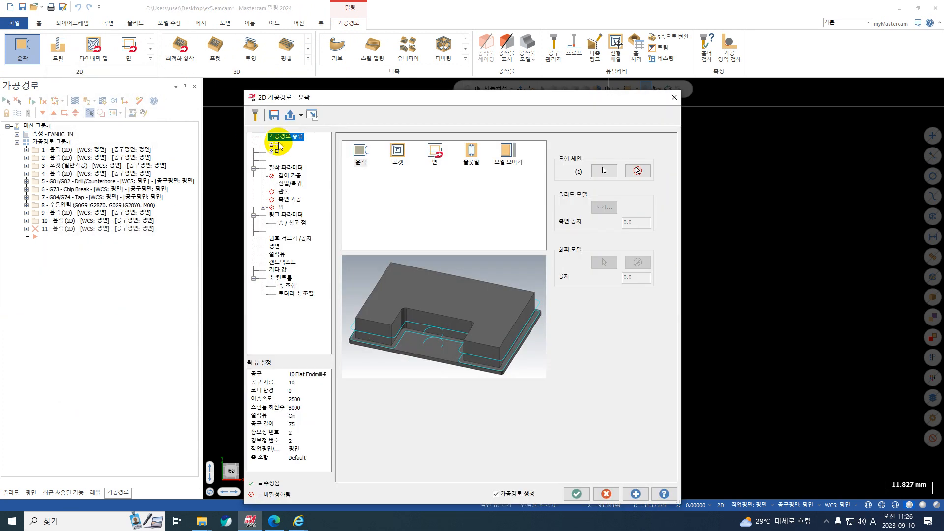
- Assign the 10 Flat Endmill-J to the contour and set the wall stock allowance to -0.02 and floor allowance to 0
click(279, 145)
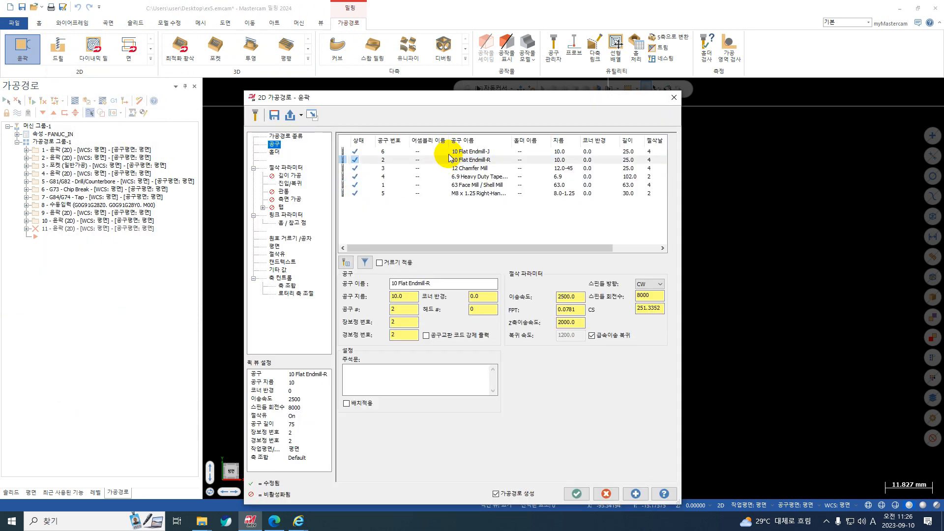
click(449, 154)
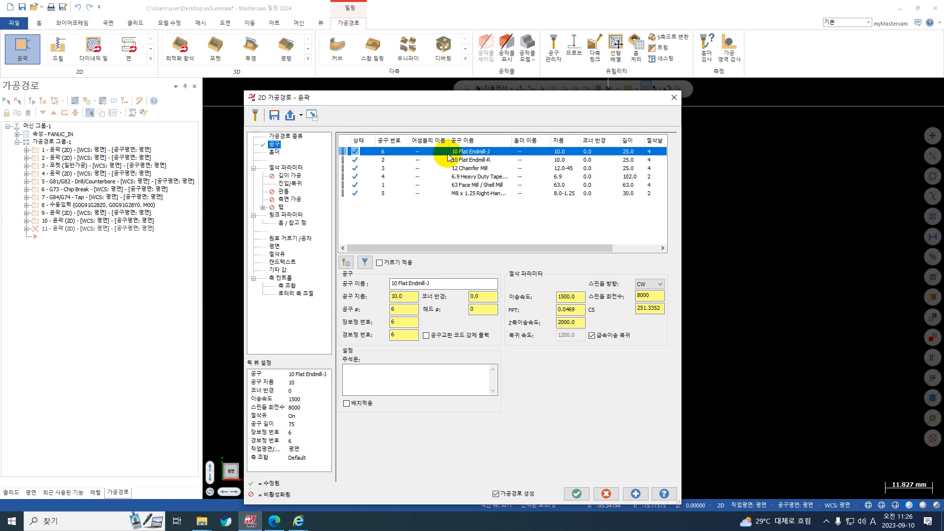
click(292, 168)
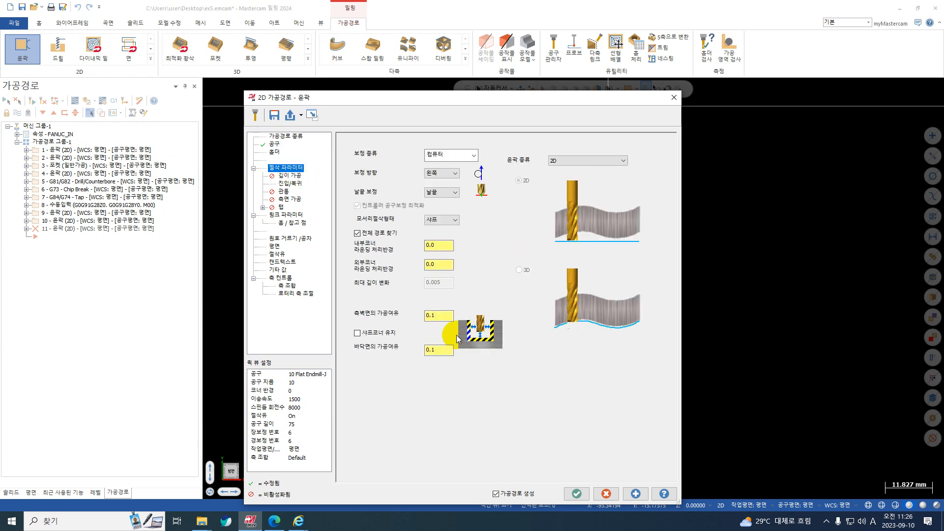
click(438, 316)
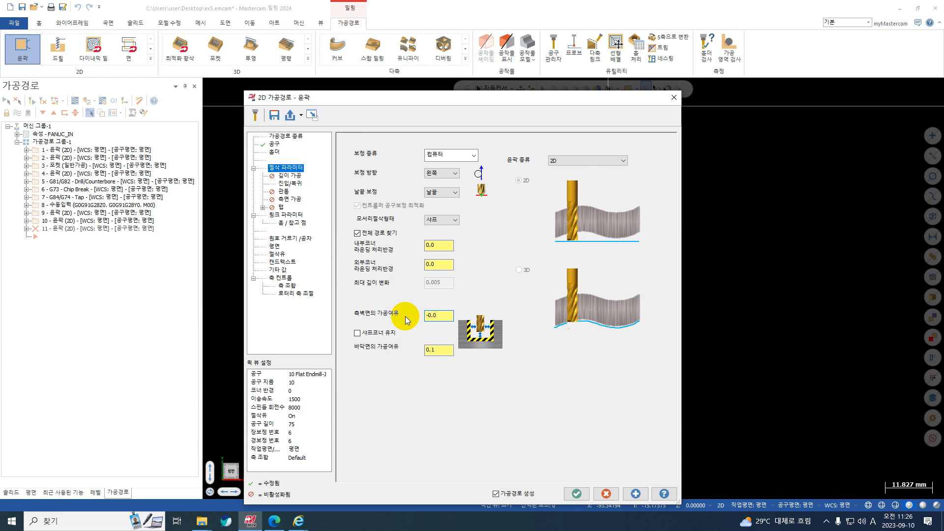
key(Return)
drag(436, 352, 392, 355)
text(0)
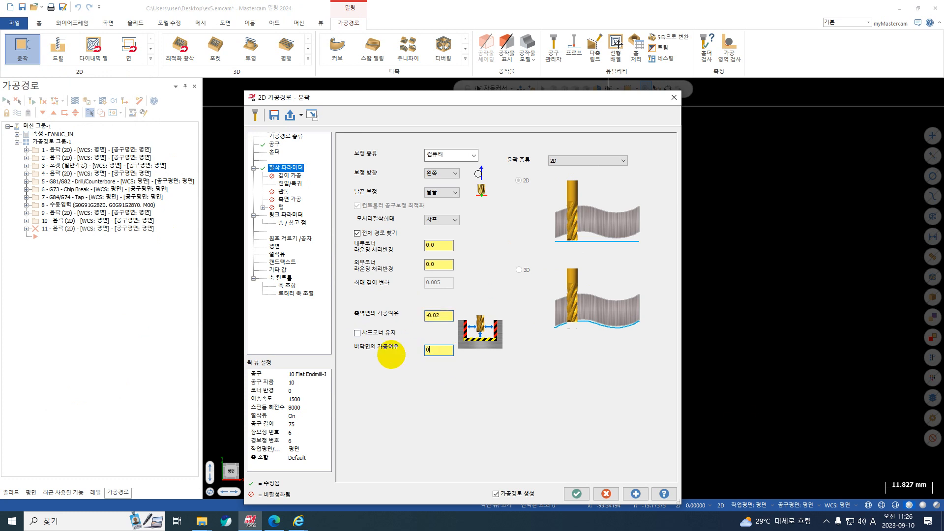
key(Return)
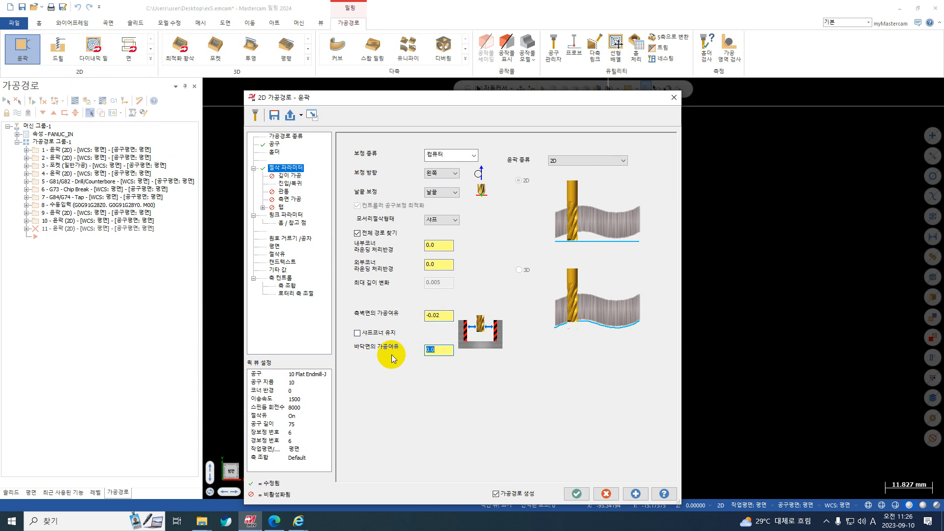
click(637, 494)
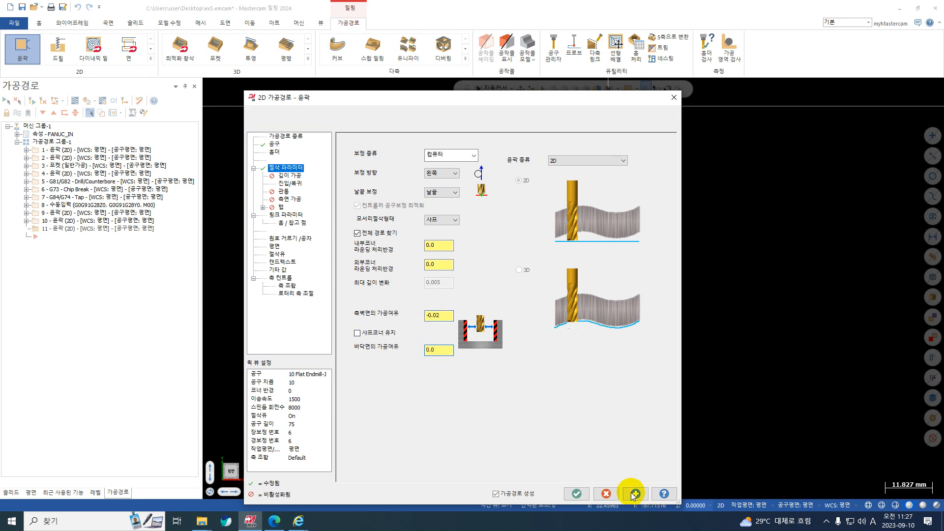
- Set the contour's lead-in line length to 0.5 and arc radius to 1, and copy these values to the lead-out
click(289, 183)
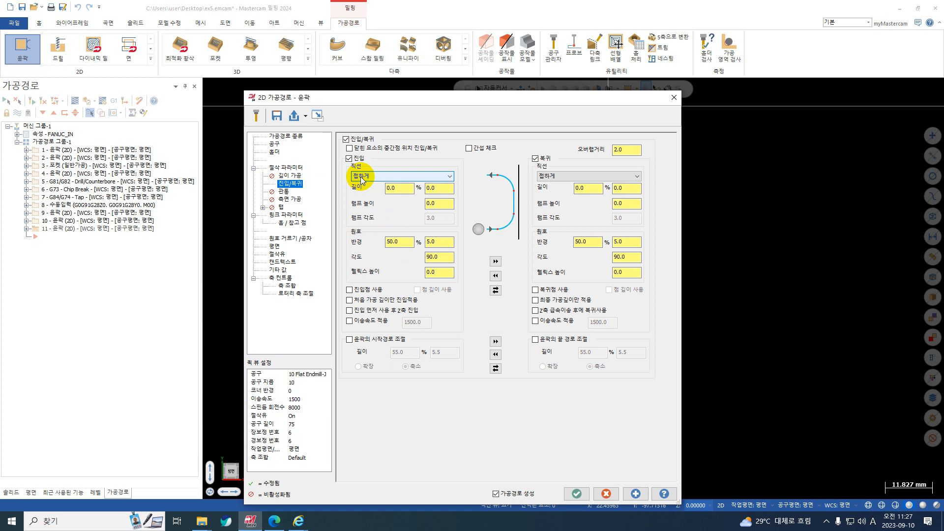
click(437, 190)
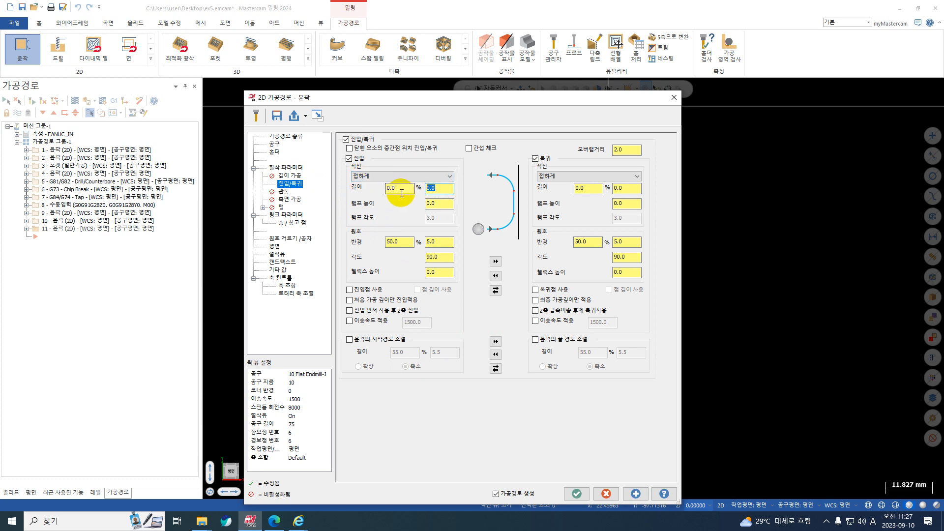
text(0.5)
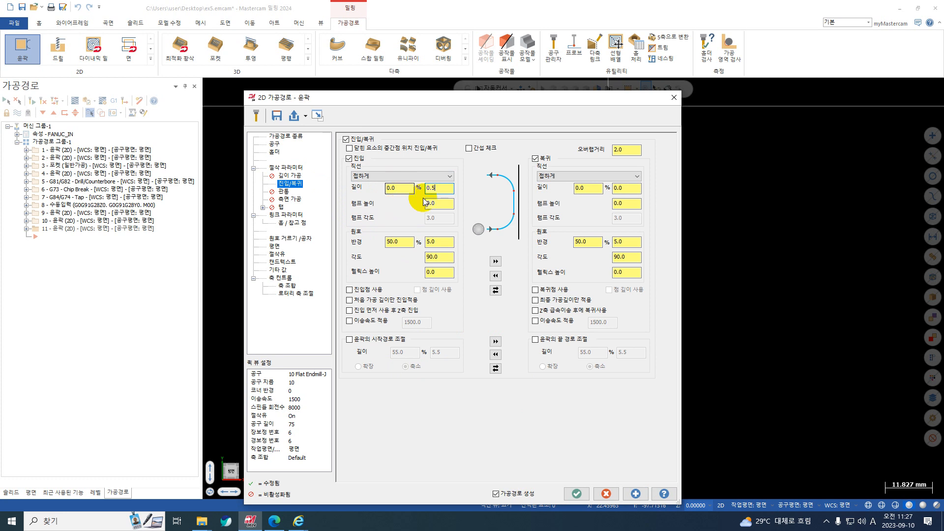
click(434, 241)
text(1)
key(Tab)
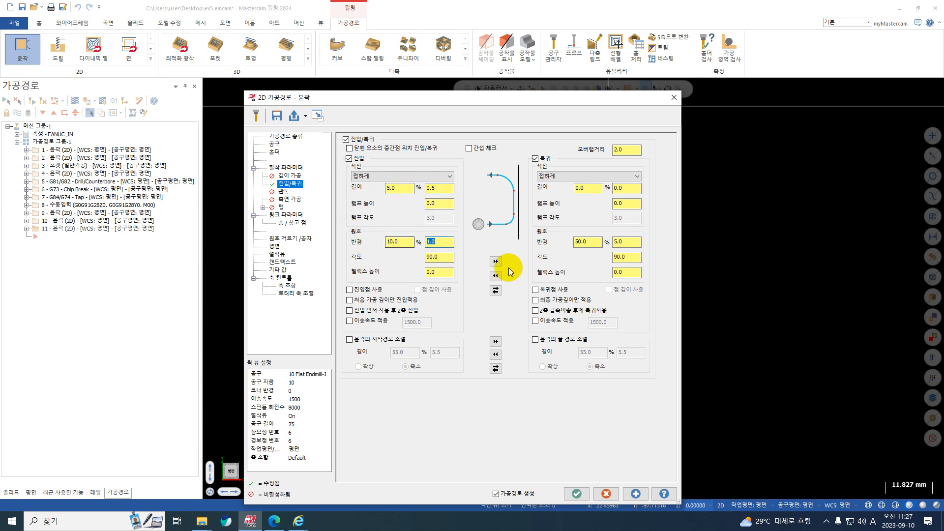
click(496, 261)
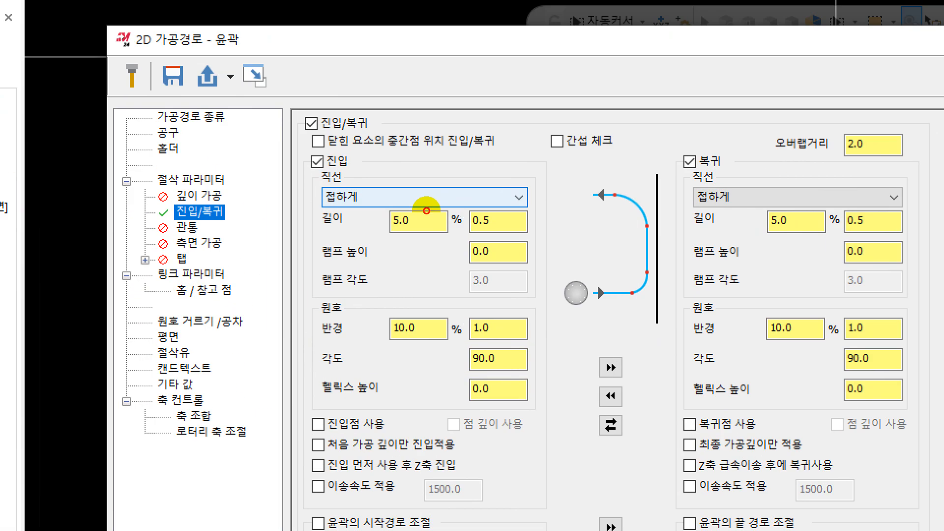
click(548, 299)
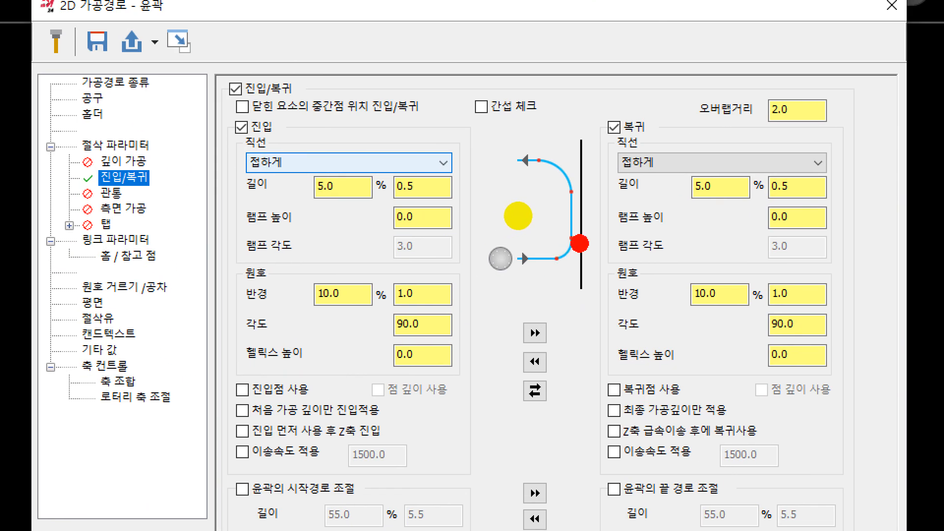
drag(656, 281, 631, 300)
drag(541, 270, 530, 271)
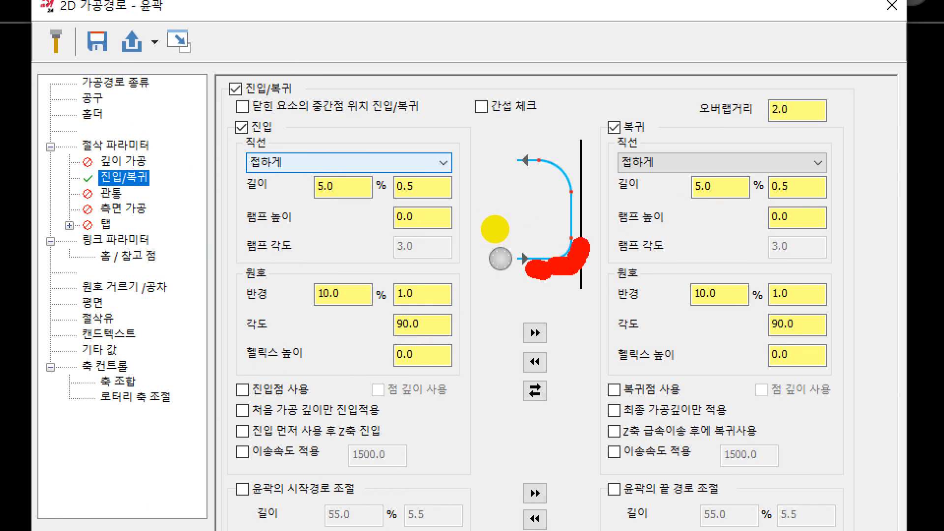
key(Escape)
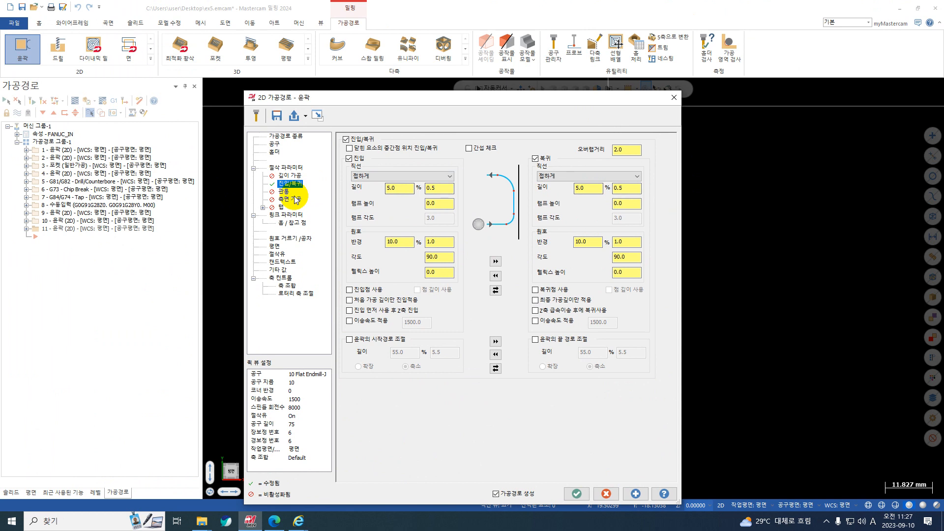
click(295, 198)
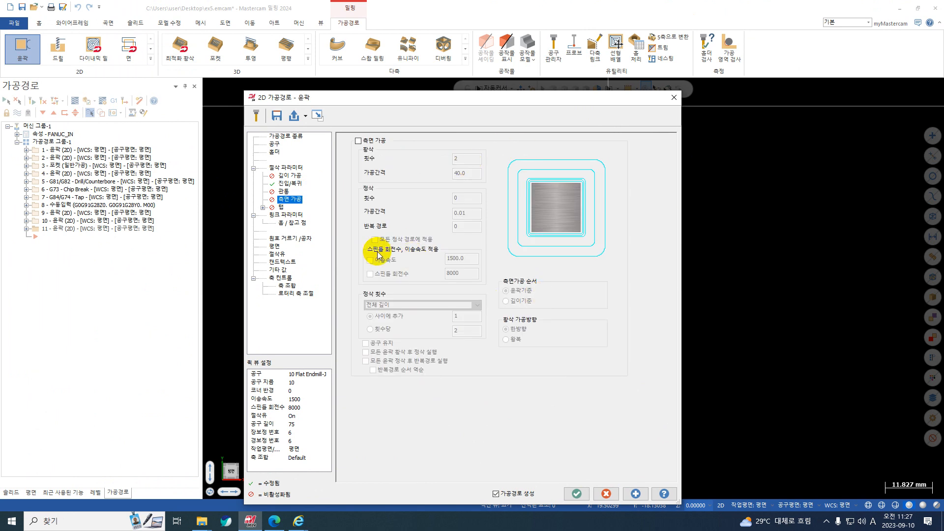
click(292, 168)
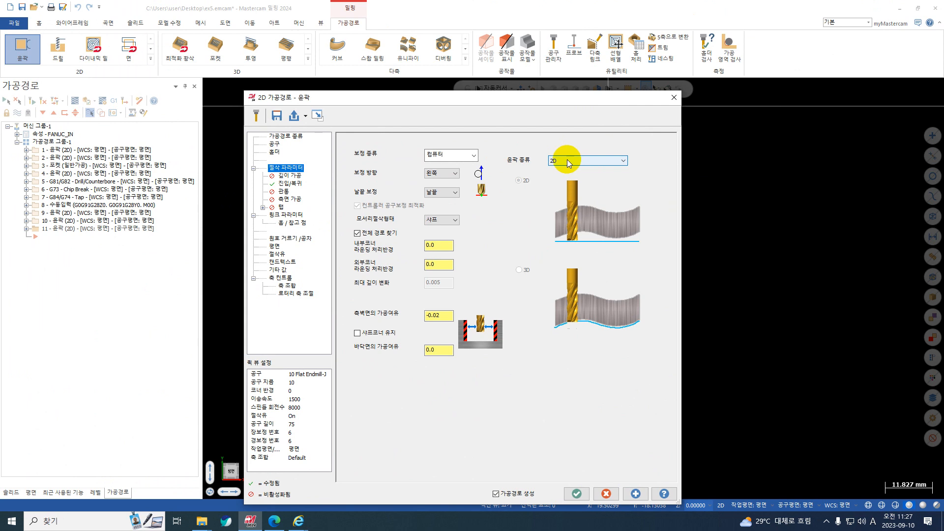
click(440, 156)
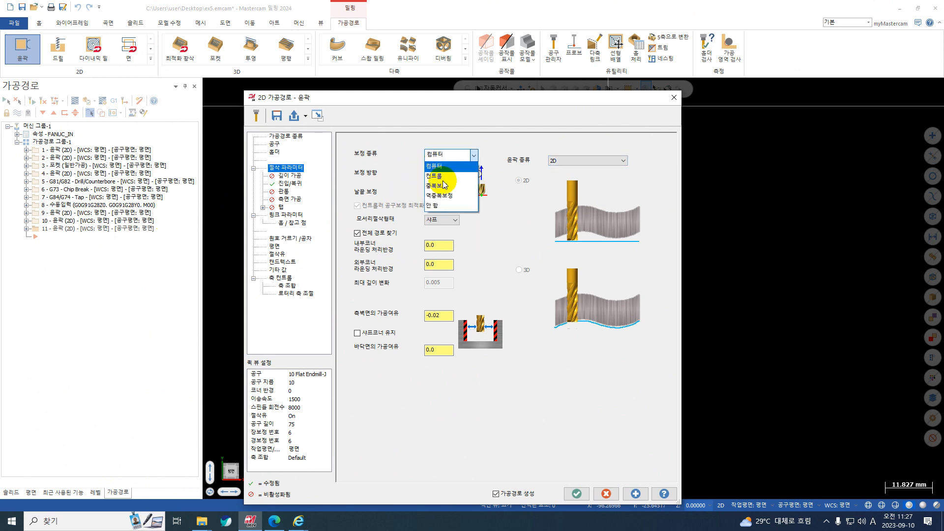
click(443, 166)
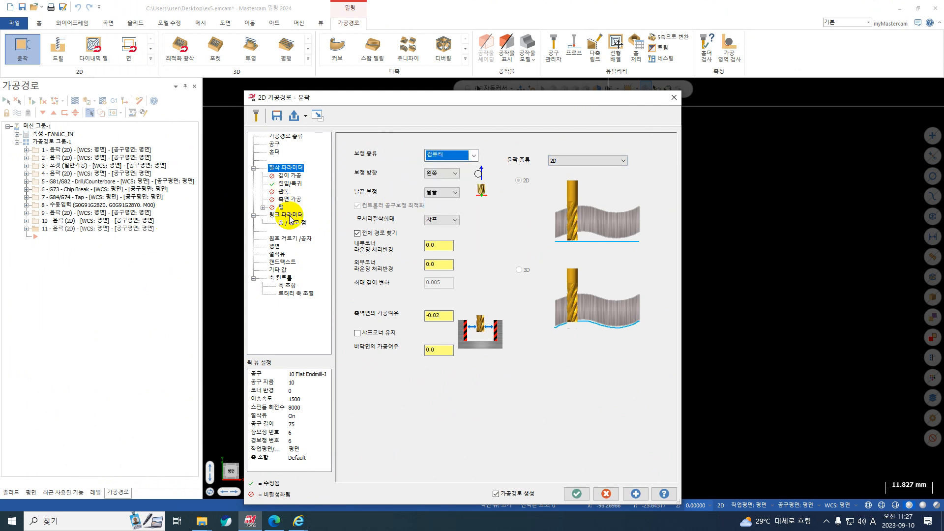
- Enable side multi-passes for the inner circle contour with 1 roughing pass and 1 finishing pass
click(291, 200)
click(358, 142)
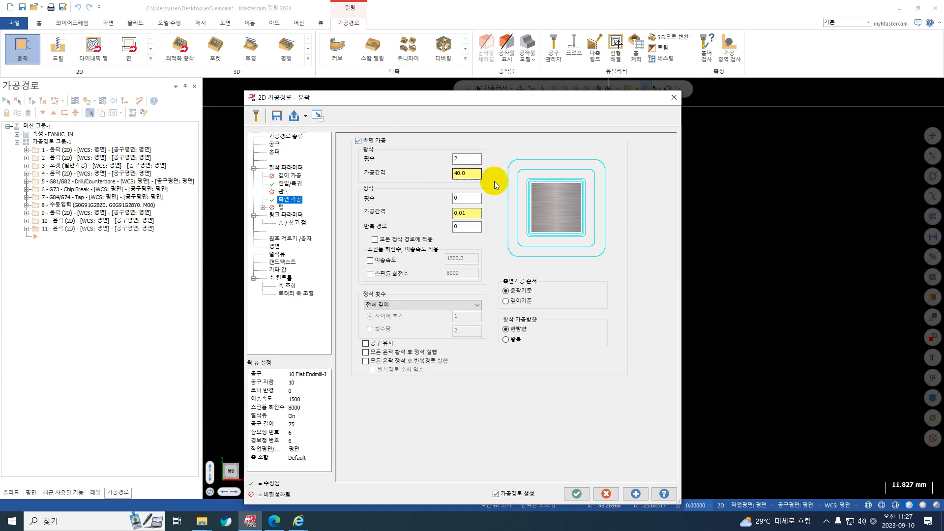
drag(473, 158, 431, 169)
text(1)
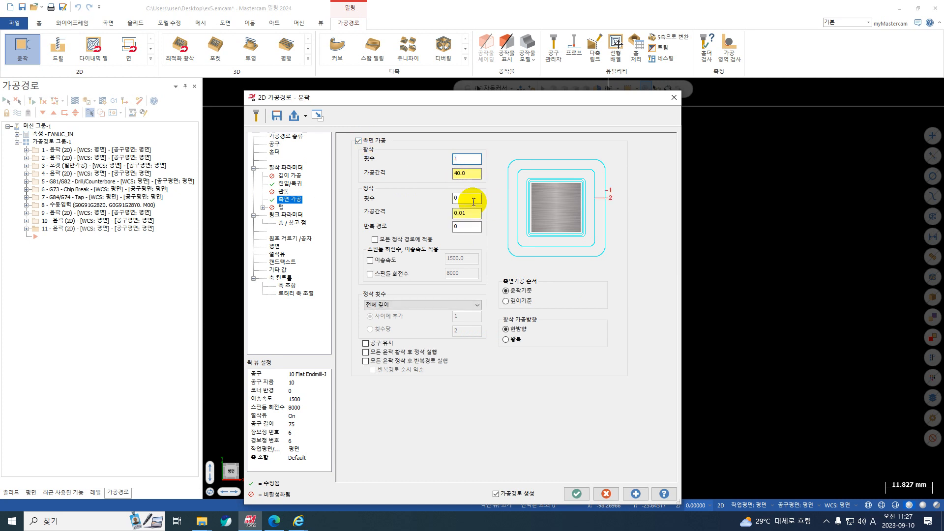
drag(473, 201, 422, 206)
text(1)
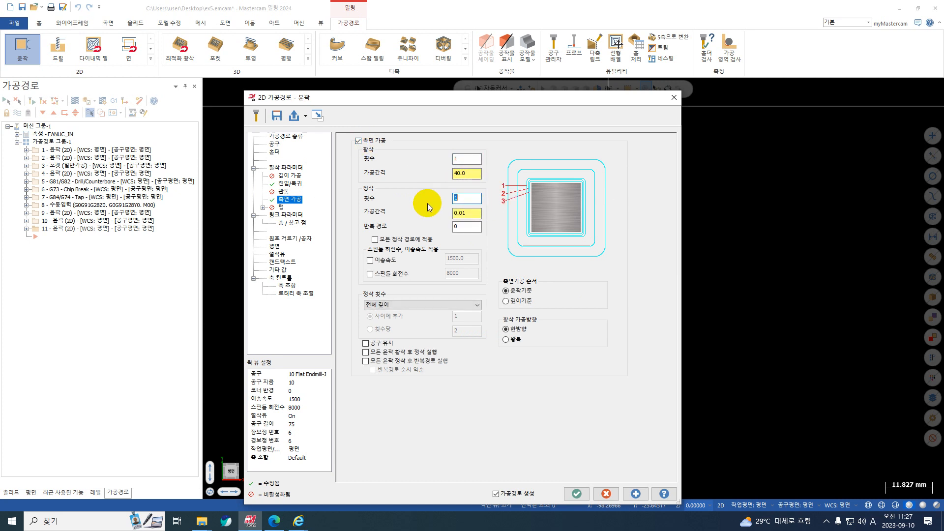
drag(538, 103, 816, 89)
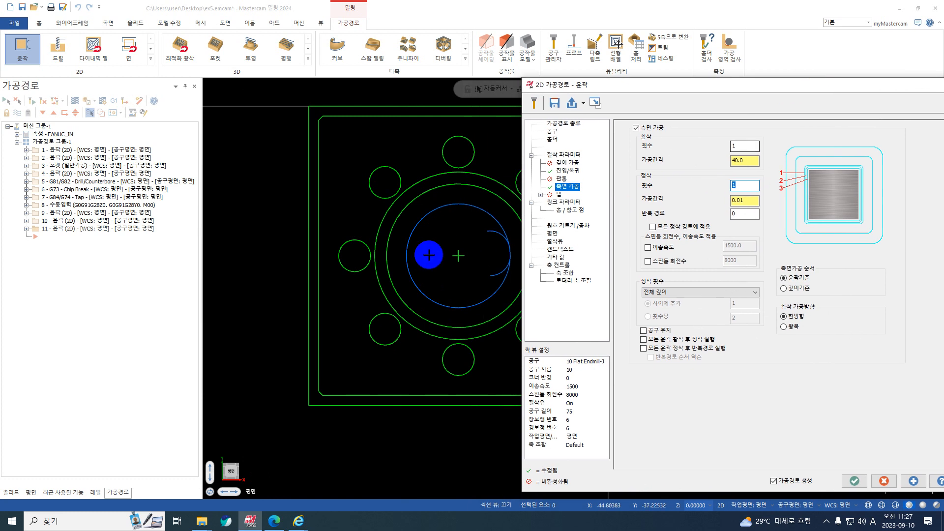
scroll(375, 244, down, 1)
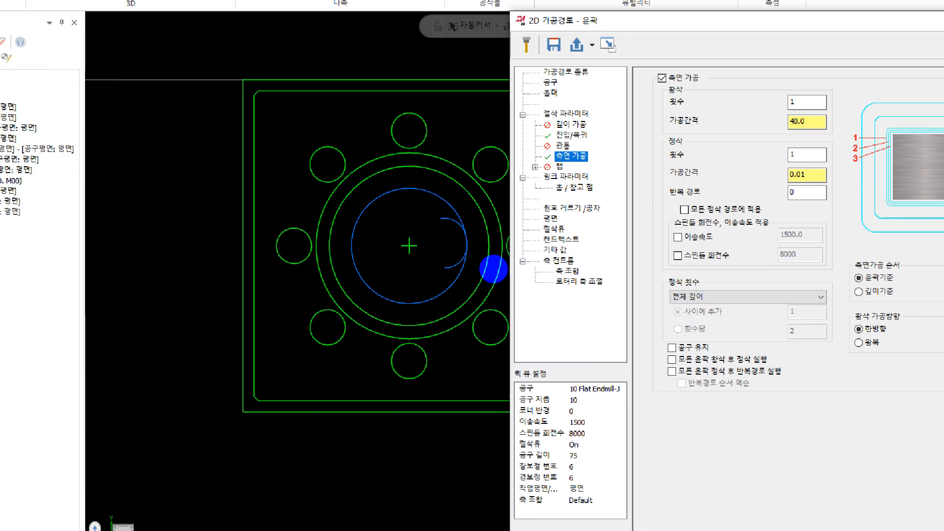
click(489, 268)
mouse_move(440, 259)
mouse_down()
mouse_move(460, 261)
mouse_move(302, 169)
mouse_move(407, 338)
mouse_move(495, 246)
mouse_move(470, 220)
mouse_move(477, 257)
mouse_move(511, 248)
mouse_move(504, 235)
mouse_up()
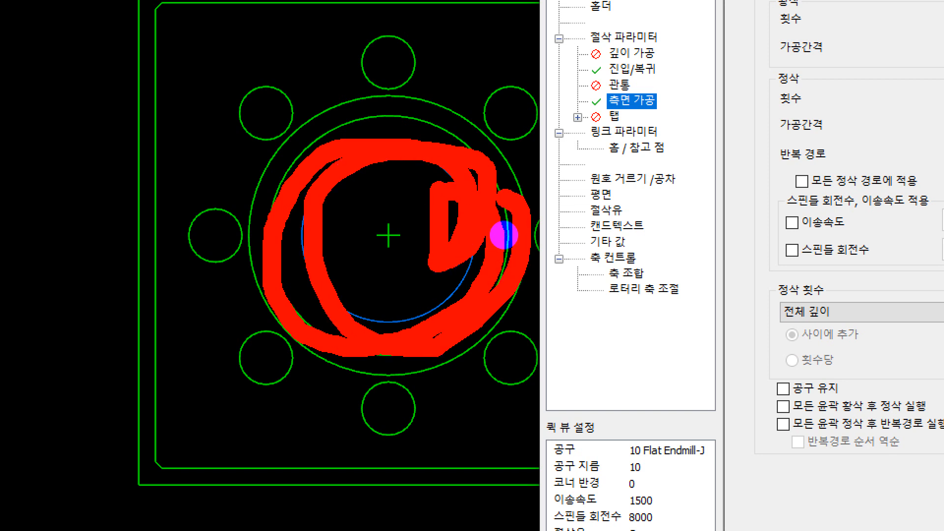
key(Escape)
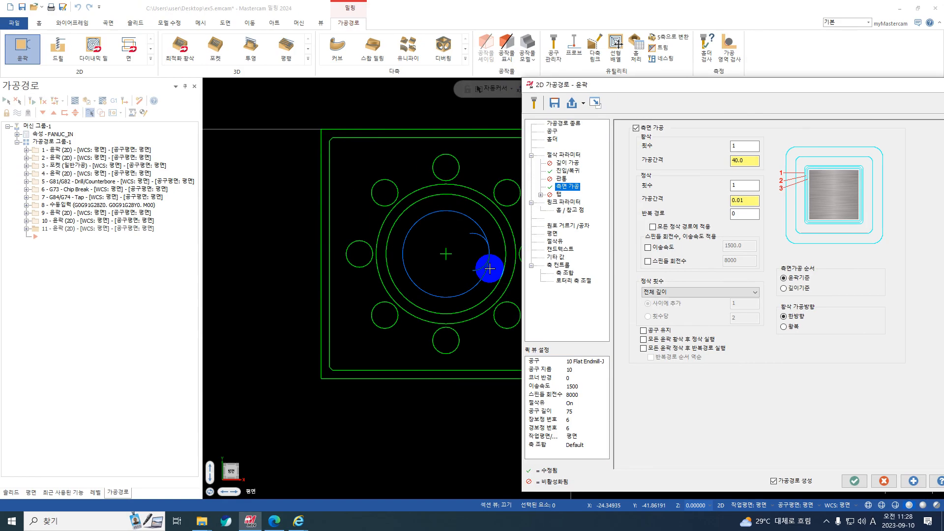
- Keep the tool down between the side passes and accept the inner circle contour's parameters
click(656, 332)
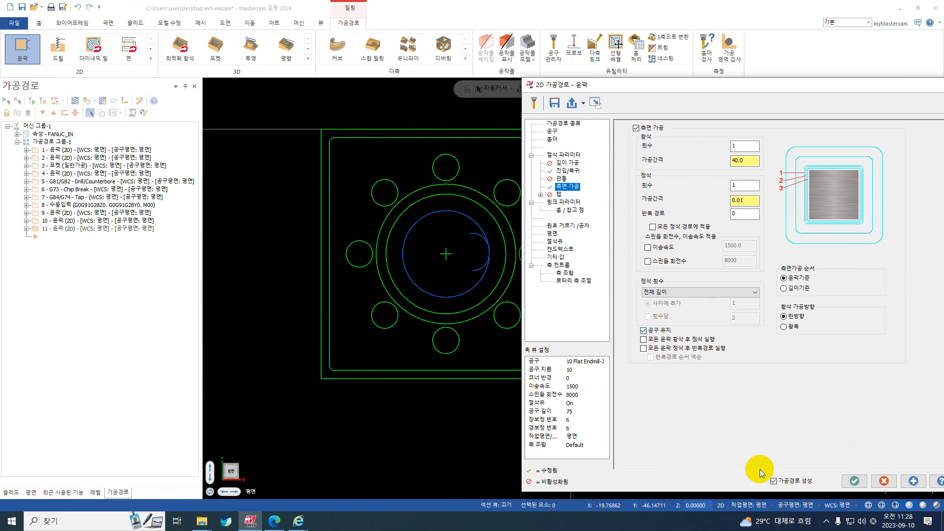
click(852, 482)
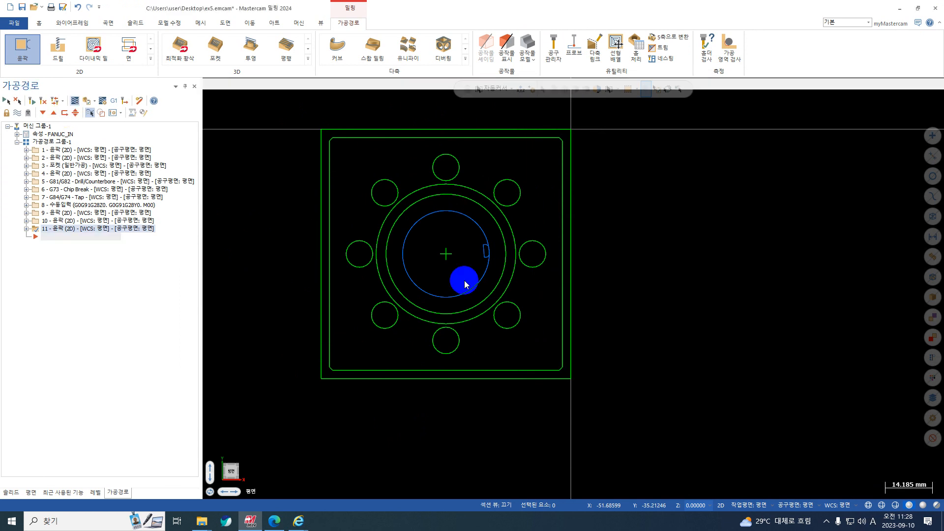
- Examine operation 11's toolpath in the backplot from several angles, close it, and return to the top view
middle_drag(396, 187, 369, 152)
key(s)
key(s)
key(s)
key(s)
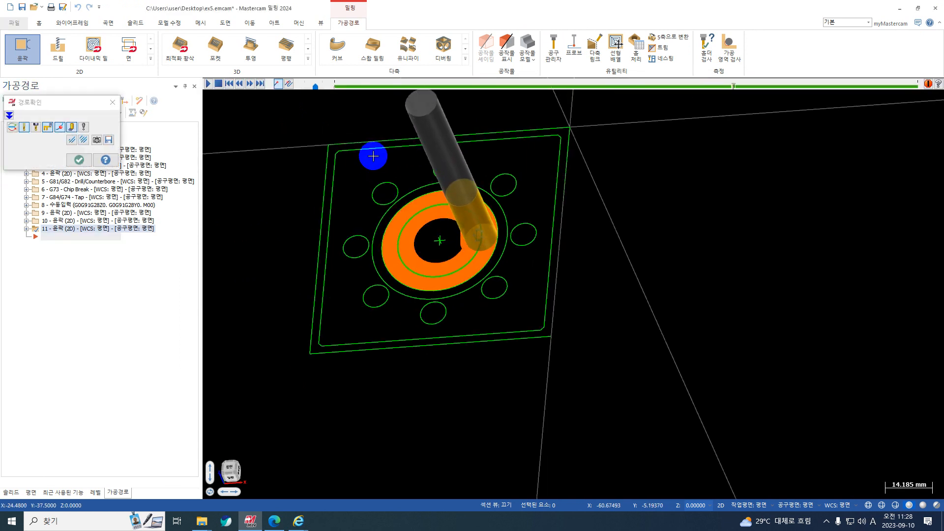
middle_drag(554, 343, 601, 308)
key(Escape)
right_click(394, 223)
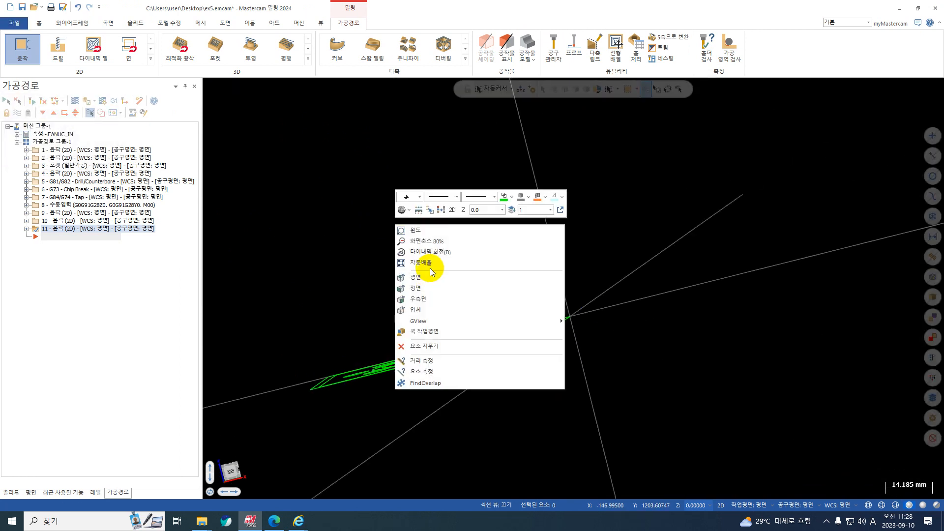
click(418, 278)
- Set operation 11's absolute cutting depth to -20.4 in its linking parameters and accept them
click(26, 229)
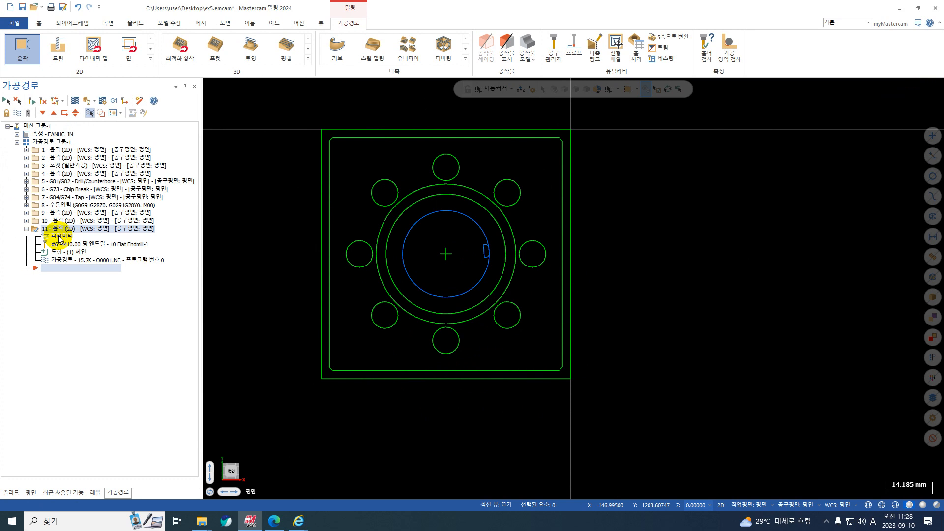
click(59, 237)
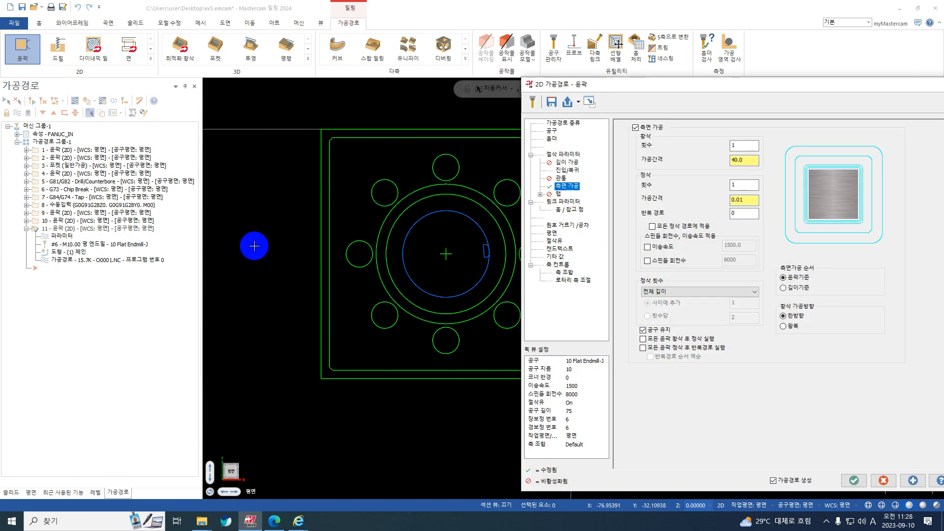
click(564, 201)
drag(791, 323, 768, 322)
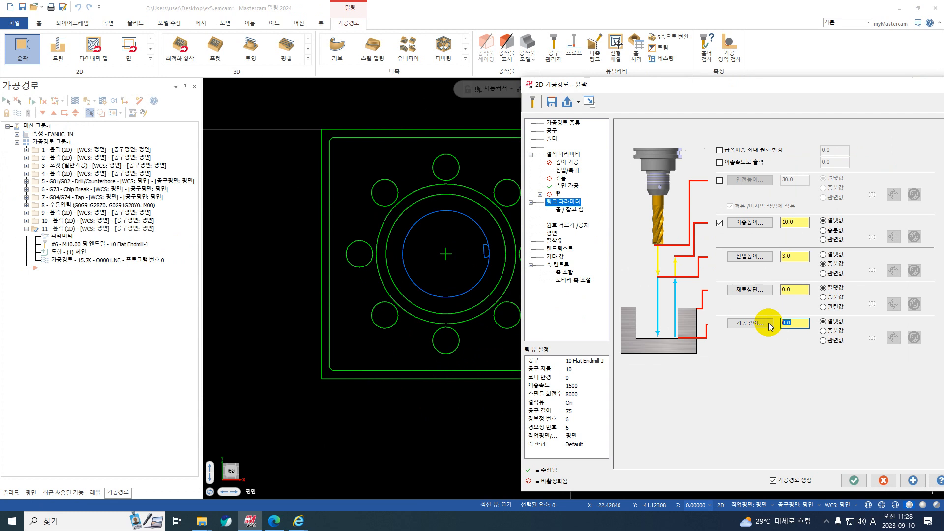
text(-*20)
key(BackSpace)
key(BackSpace)
key(BackSpace)
text(-20.4)
key(Return)
click(852, 481)
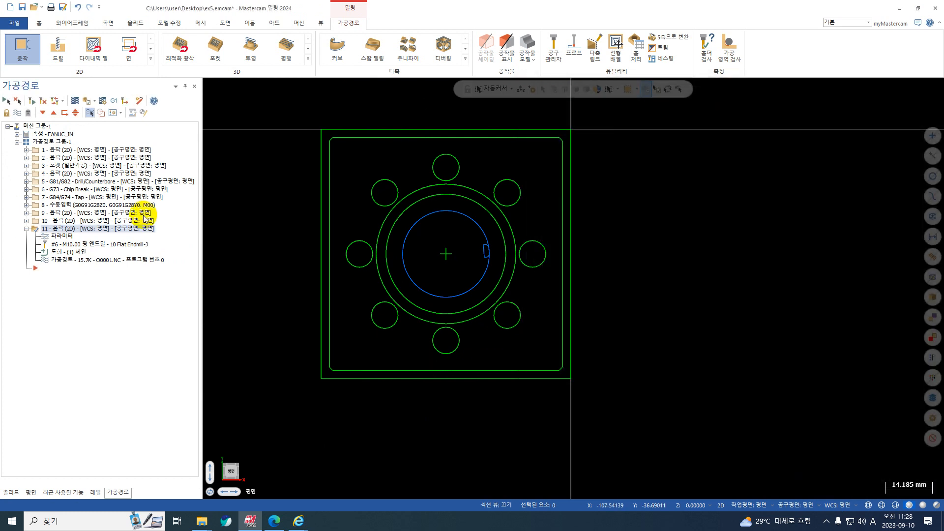
- Examine operation 11's toolpath in the backplot from an angled view and close up at its entry and exit, and return to the top view
click(75, 102)
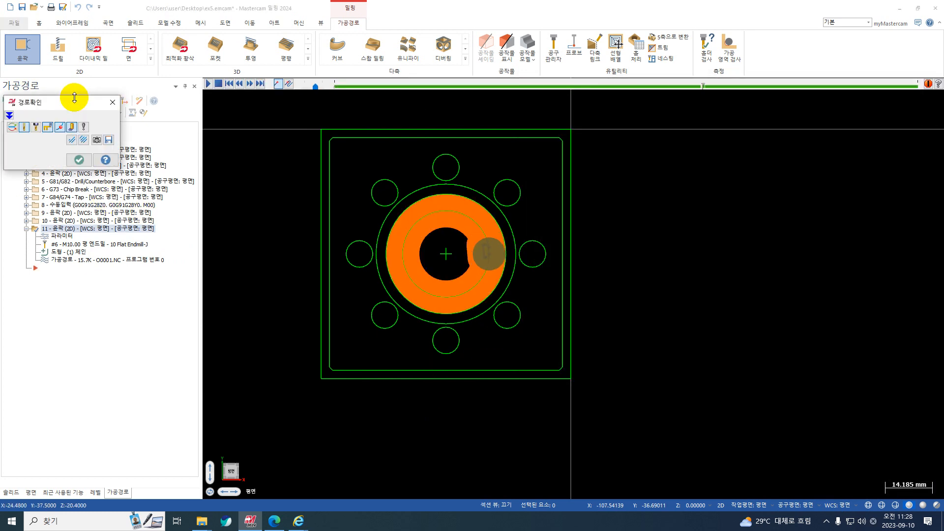
middle_drag(424, 231, 455, 208)
key(Escape)
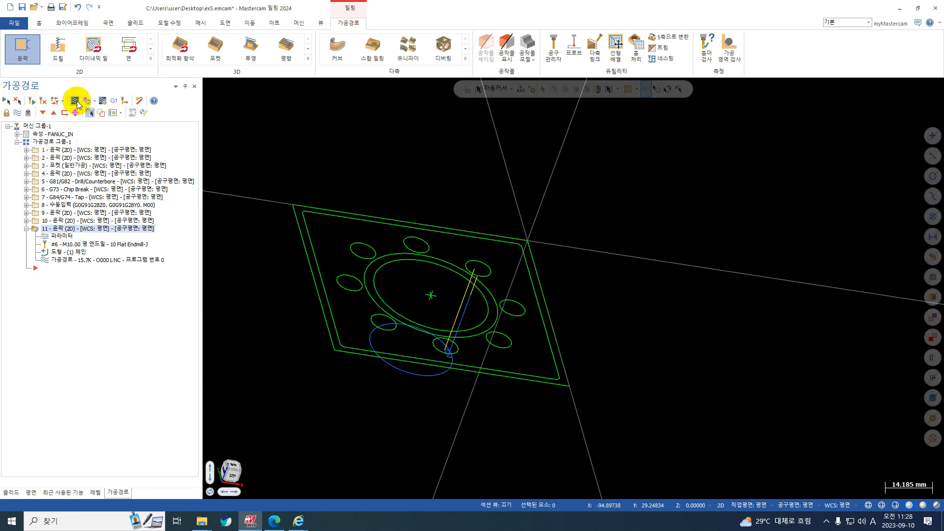
click(76, 101)
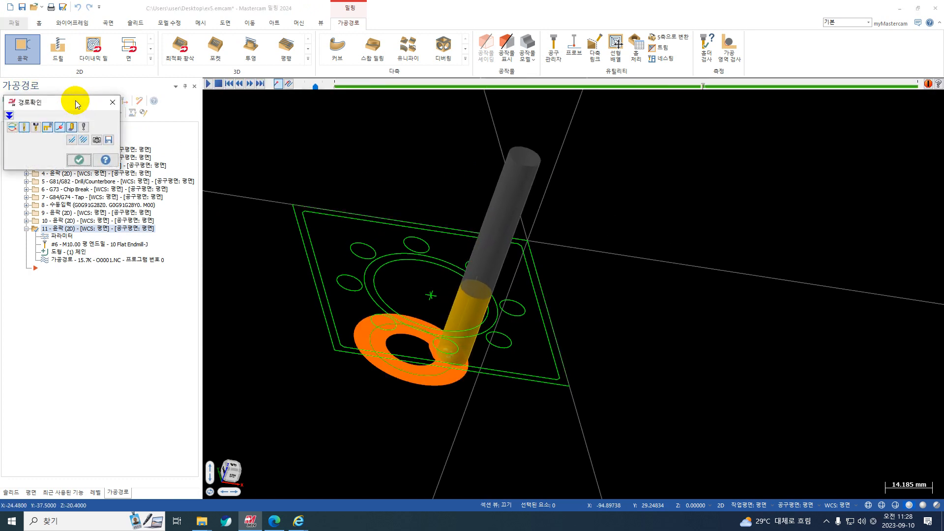
scroll(434, 335, up, 11)
key(F1)
scroll(444, 362, up, 1)
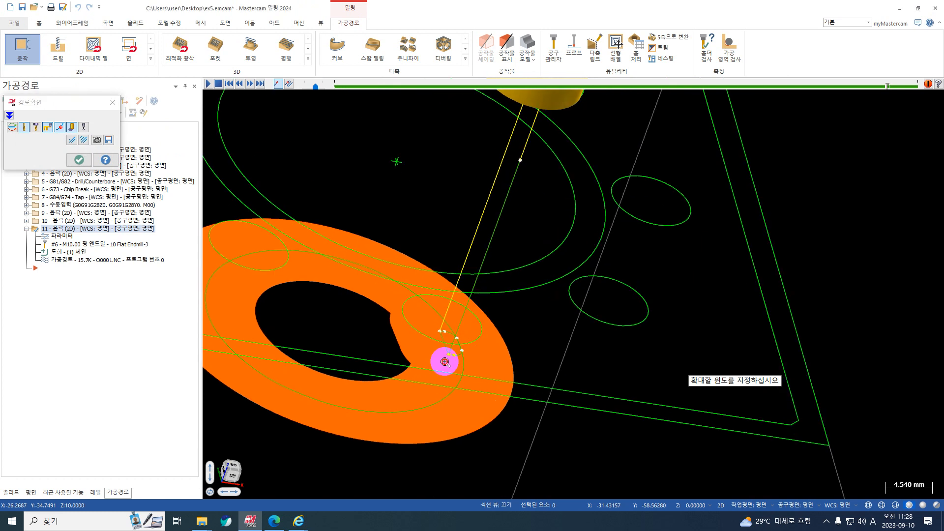
click(445, 362)
click(492, 300)
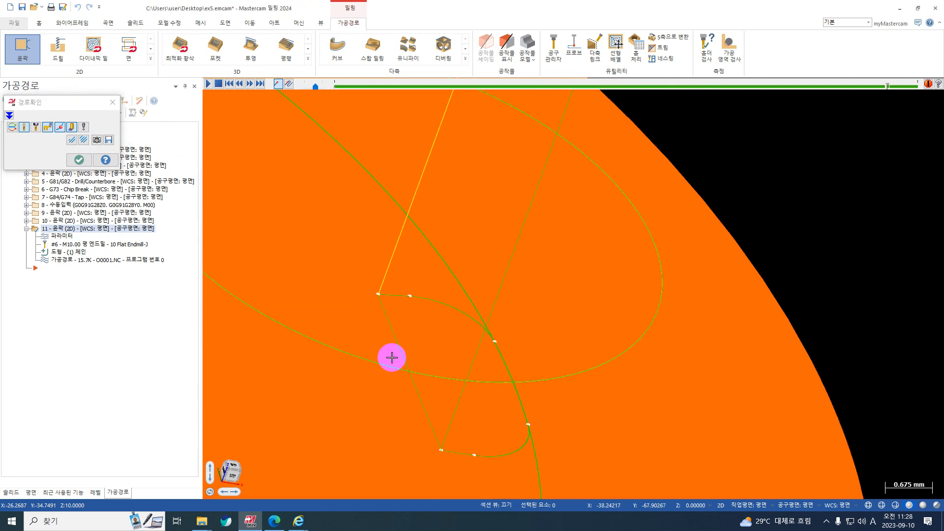
scroll(360, 303, down, 6)
key(Escape)
right_click(697, 218)
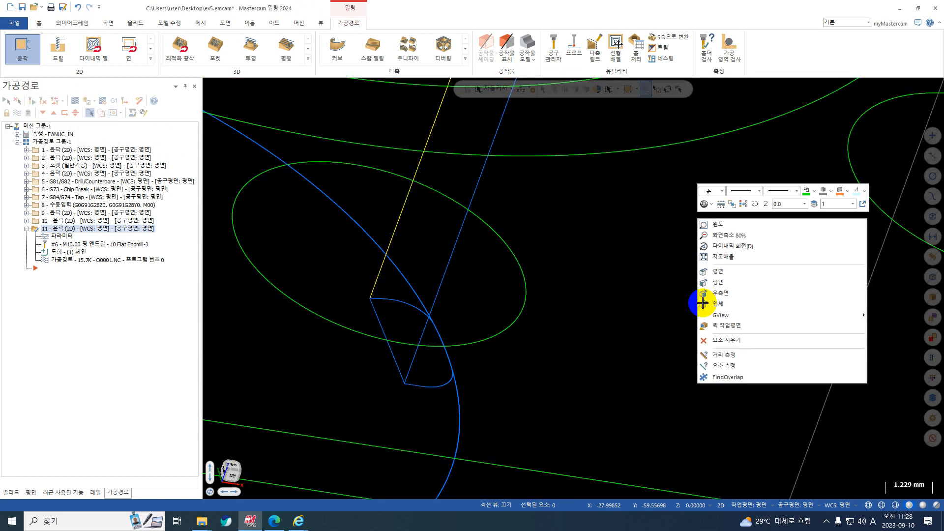
click(718, 271)
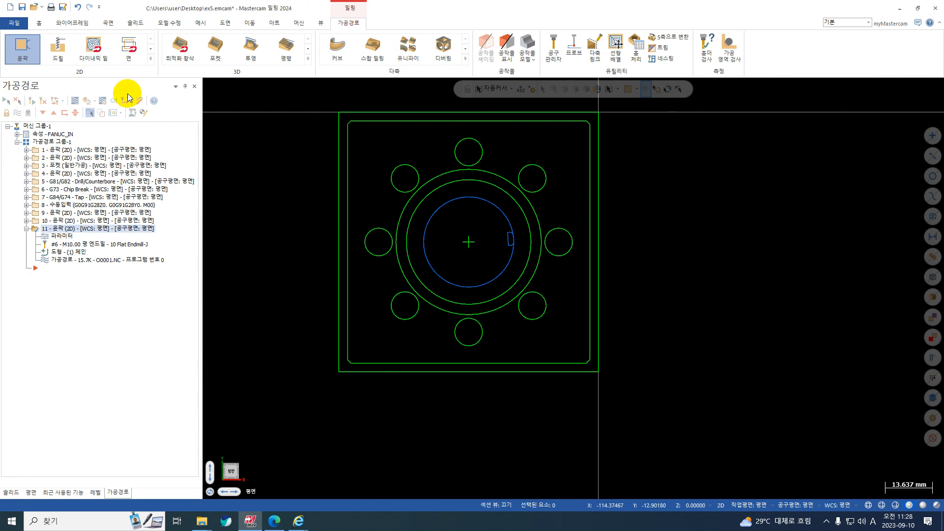
- Save the ex5 part file
click(23, 6)
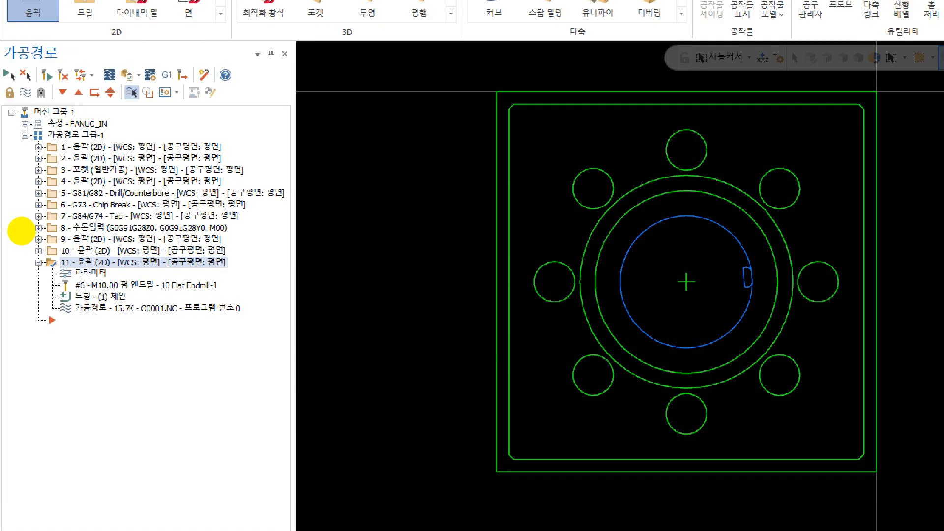
mouse_move(29, 250)
mouse_down()
mouse_move(19, 253)
mouse_move(27, 268)
mouse_up()
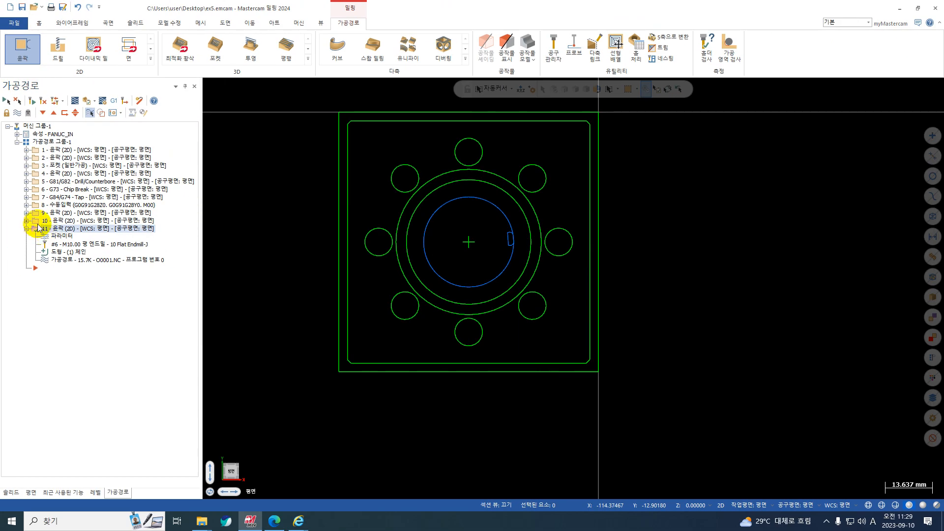
- Move contour operation 9 after operation 11 so it comes last in the toolpath group
shift+click(42, 214)
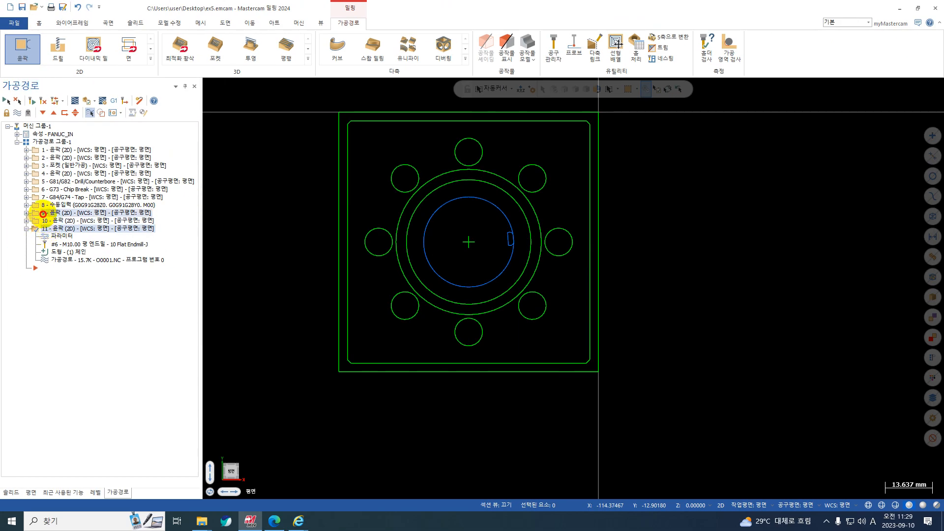
right_drag(43, 214, 50, 227)
click(63, 234)
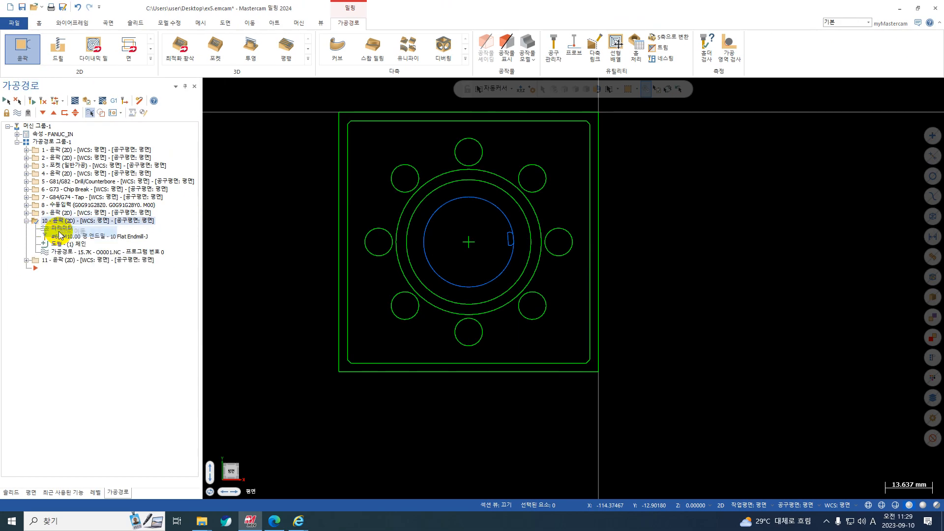
click(26, 221)
- Check the toolpath of the moved contour, the last operation, in the backplot and close it
click(56, 229)
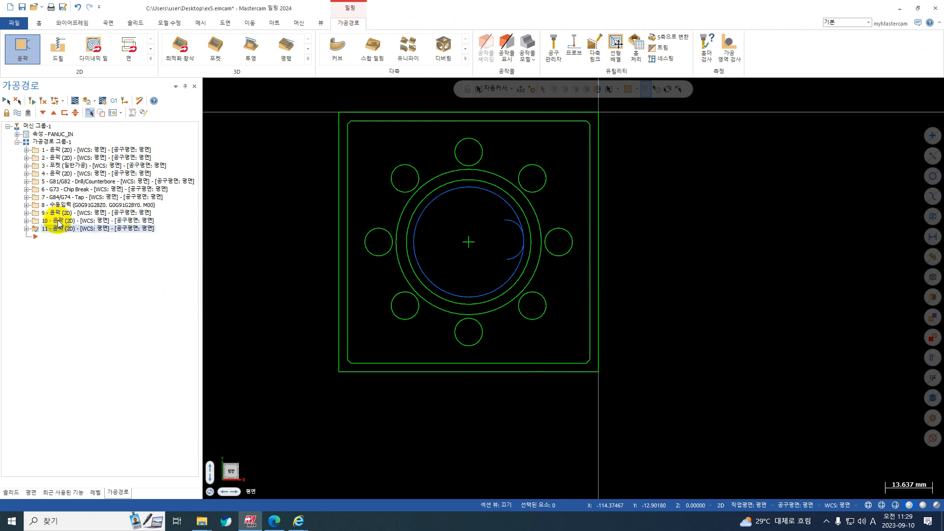
click(74, 102)
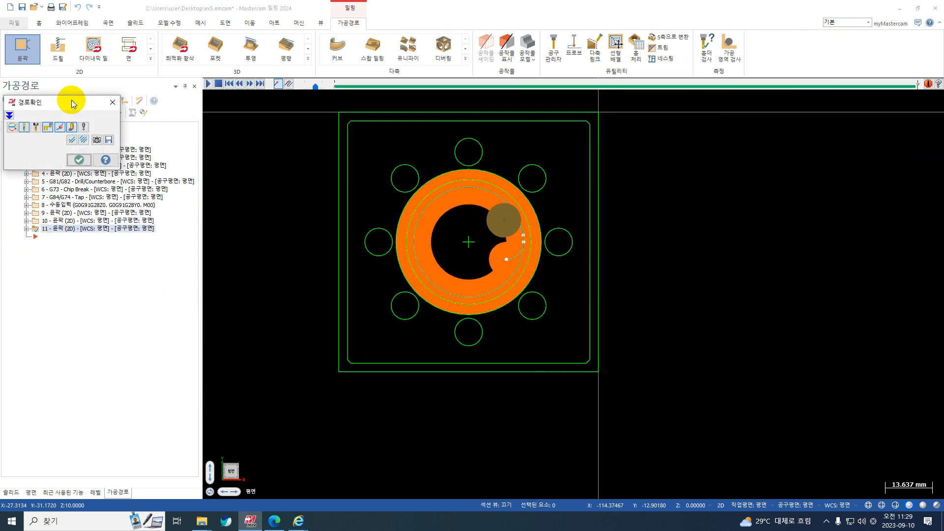
click(72, 100)
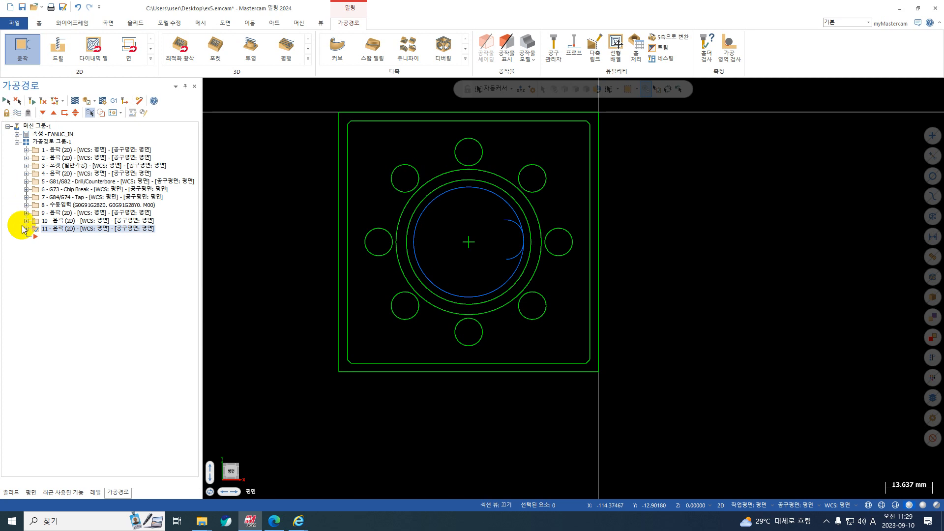
- Change the last contour operation's tool to tool 6, 10 Flat Endmill-J, in its parameters
click(26, 228)
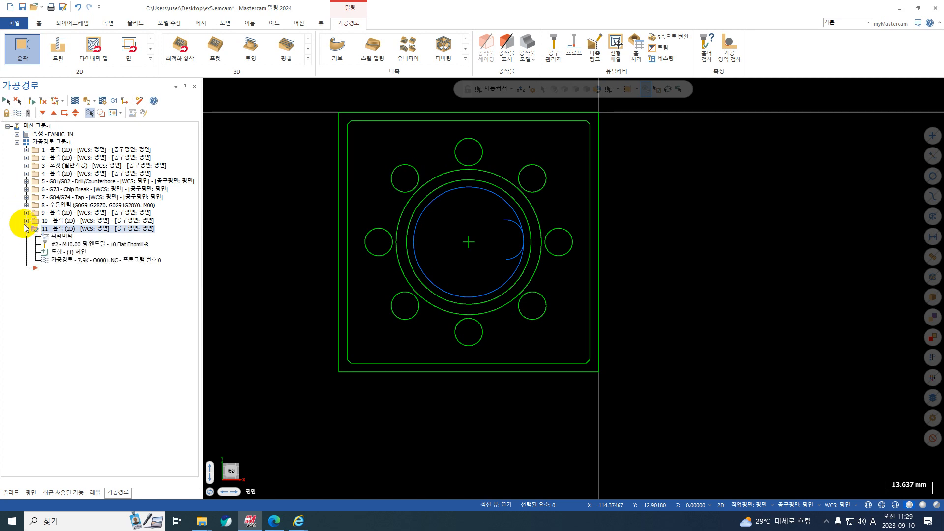
click(52, 237)
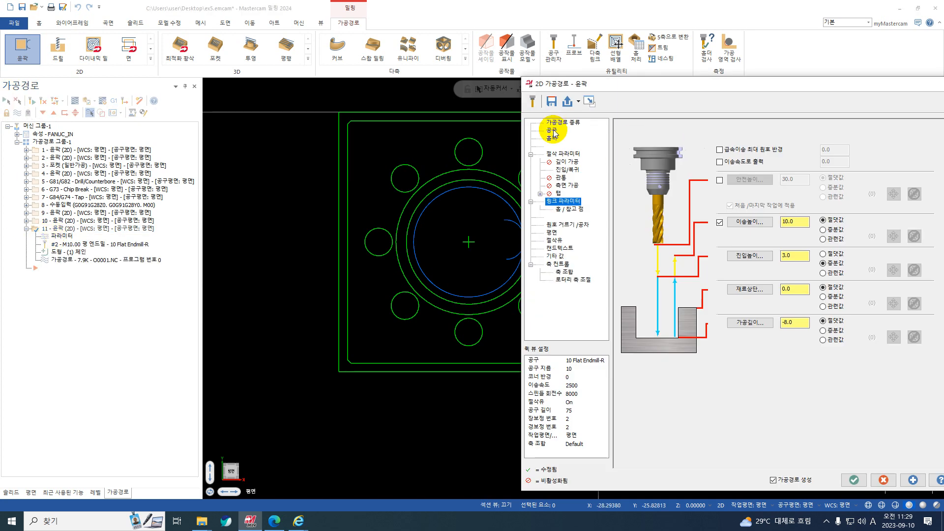
click(552, 131)
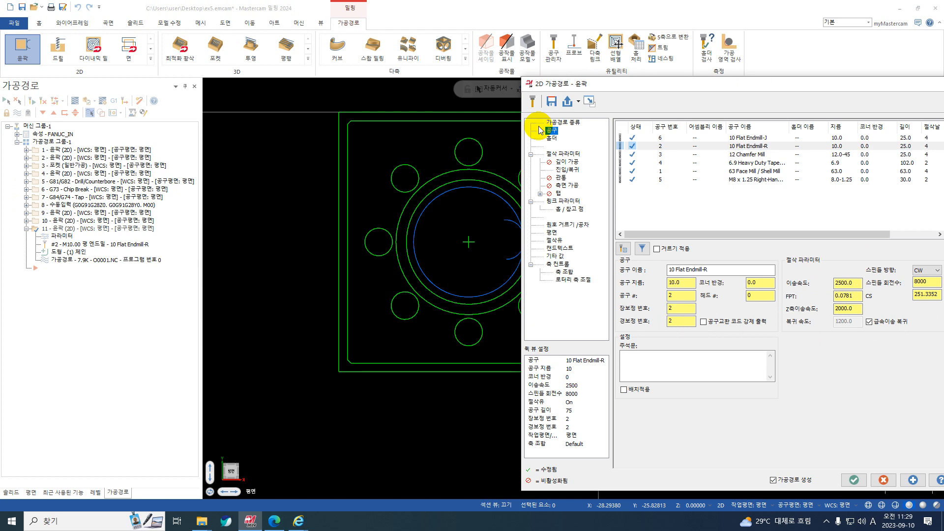
click(729, 139)
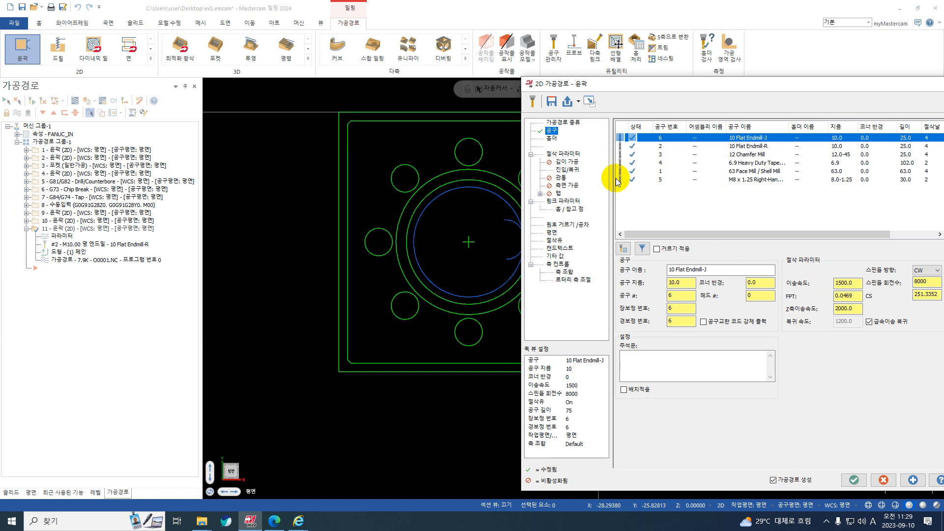
- Open the wall stock-to-leave value for editing in the last contour operation's cut parameters
click(571, 156)
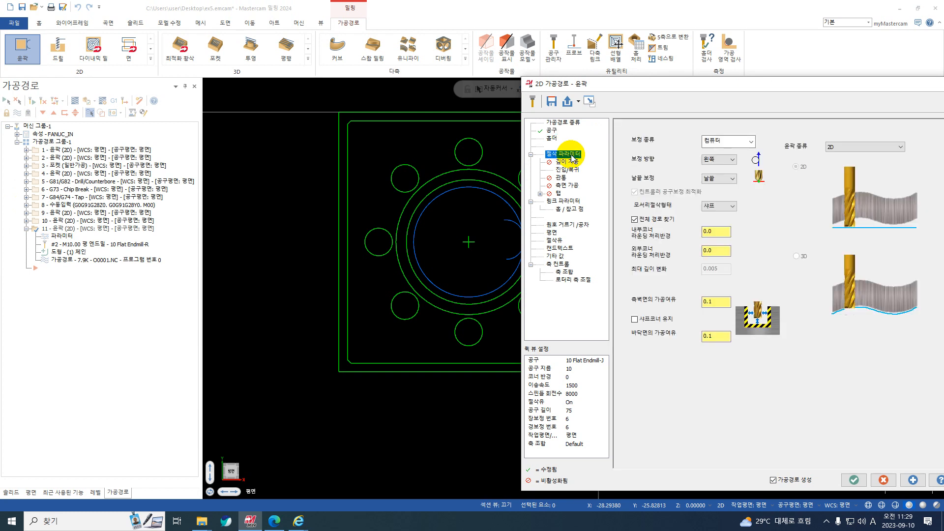
click(716, 301)
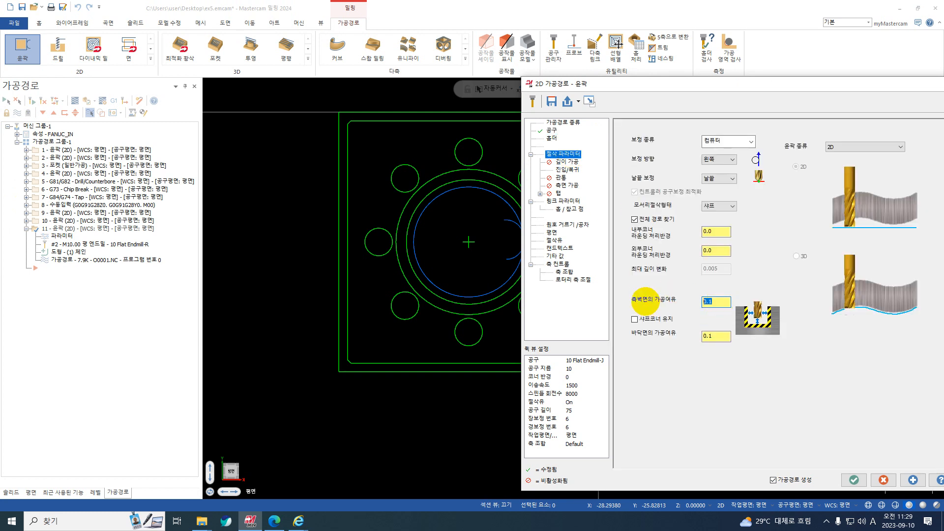
- Set the contour operation's stock to leave to -0.015 on the walls and 0 on the floor
text(-0.1)
key(BackSpace)
key(BackSpace)
key(BackSpace)
key(BackSpace)
text(15)
key(Return)
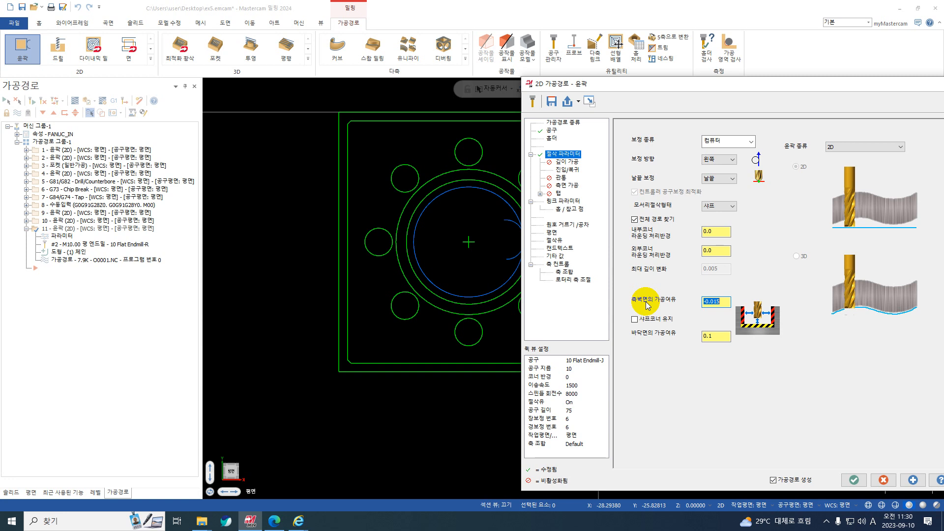
click(698, 338)
text(0)
key(Return)
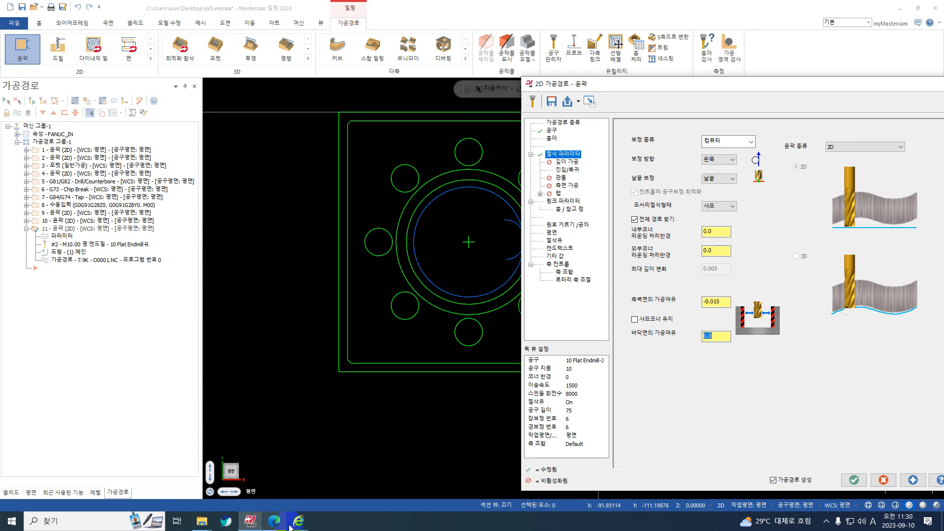
- Switch to Edge to check the bore tolerances in 도면.pdf, and return to the wall stock setting in Mastercam
click(274, 521)
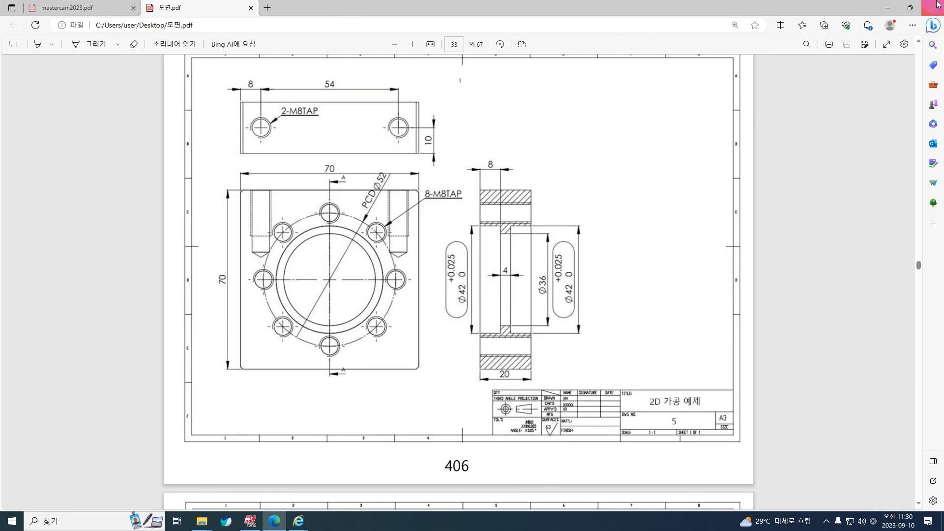
click(888, 8)
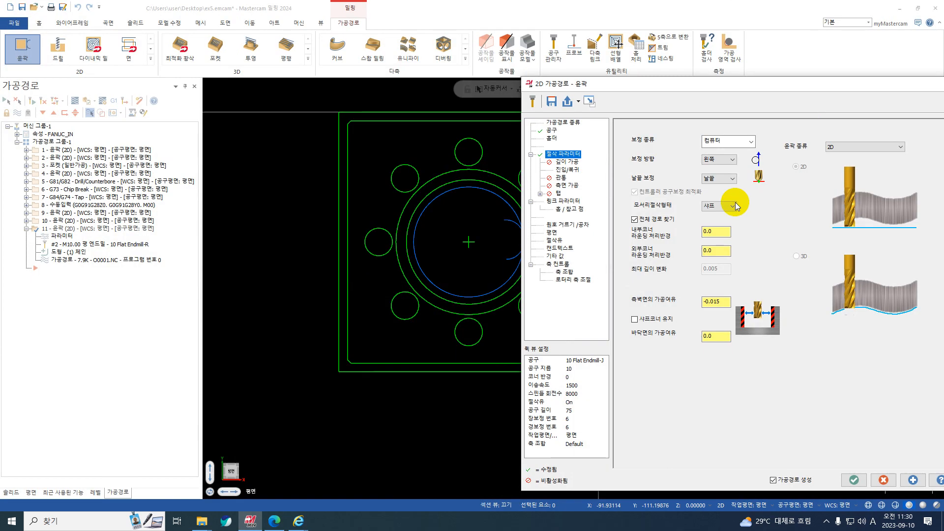
click(716, 302)
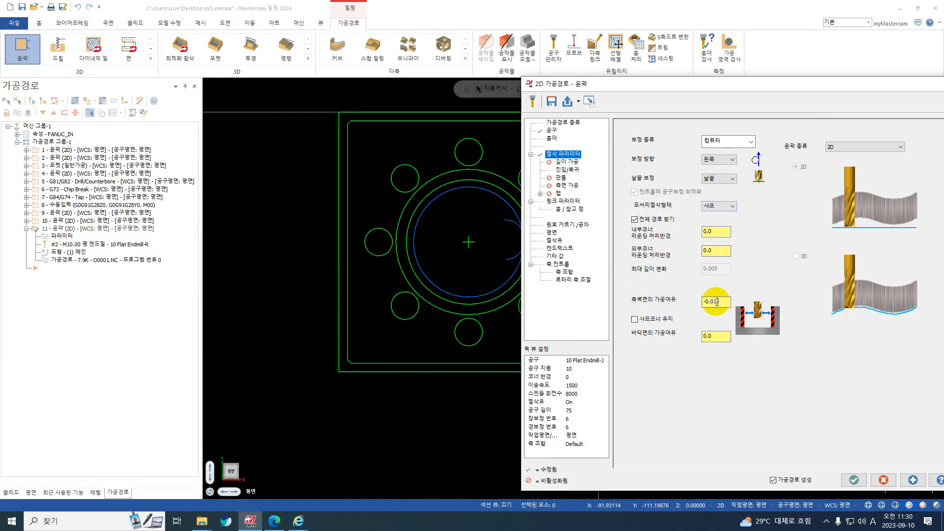
- Enable side multi-passes with 1 roughing and 1 finishing pass, keep the tool down, and generate the contour toolpath
click(565, 187)
click(635, 127)
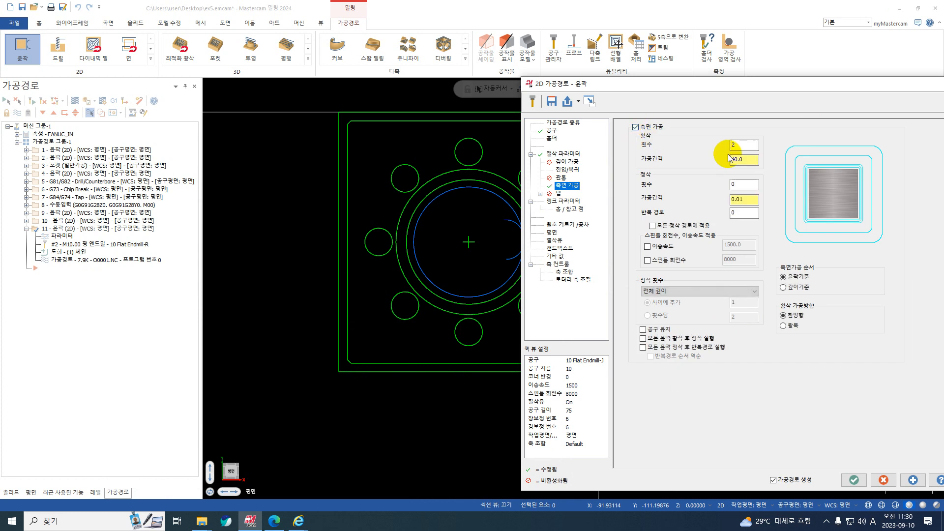
text(1)
drag(746, 187, 698, 196)
text(1)
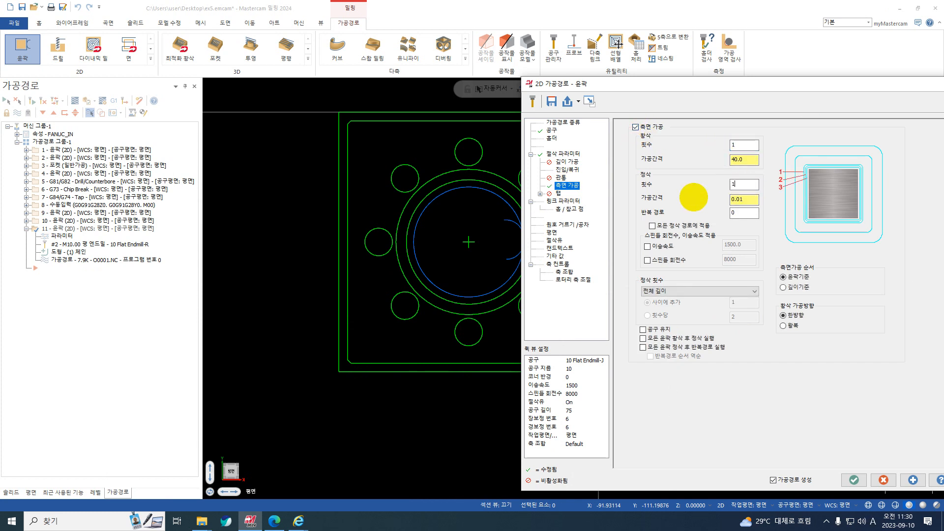
key(Return)
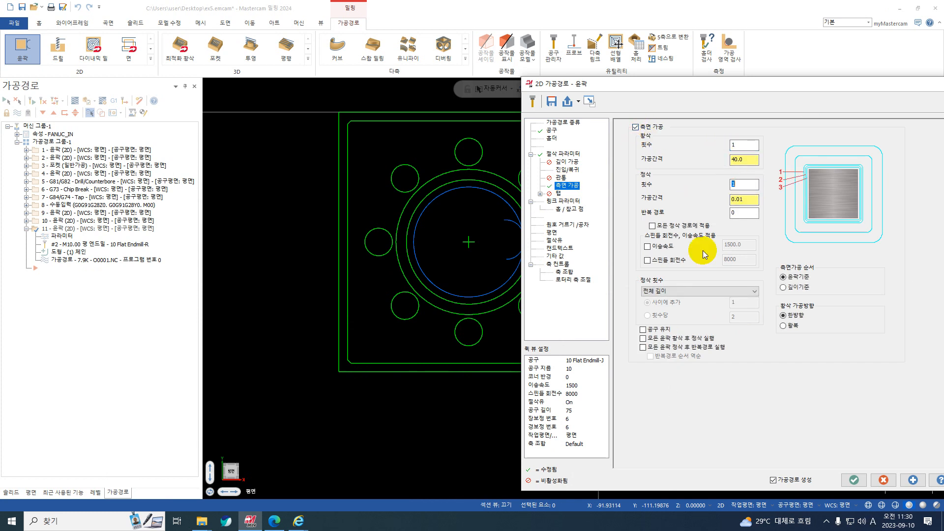
click(665, 329)
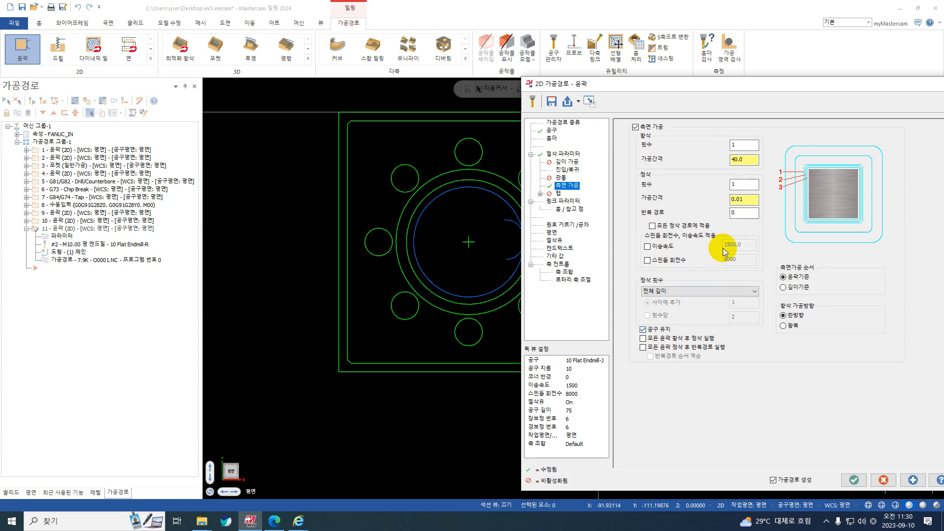
click(565, 201)
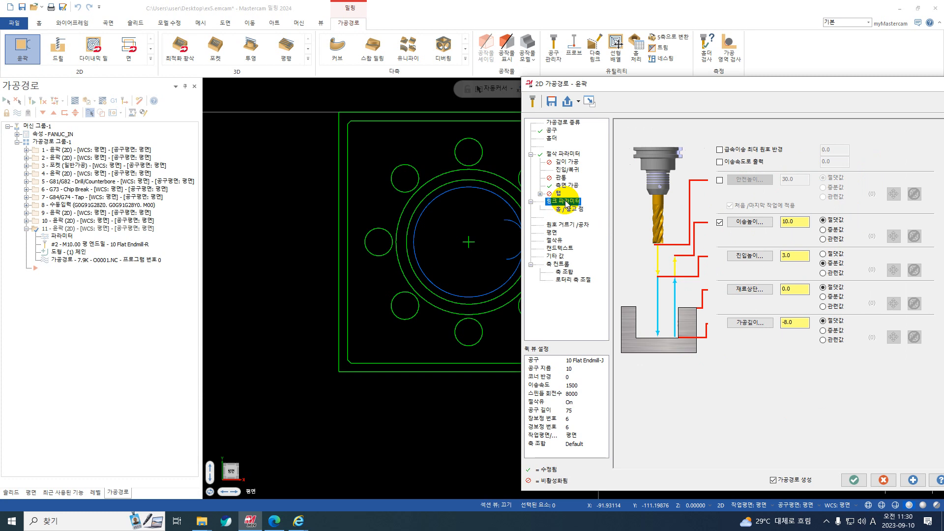
click(854, 479)
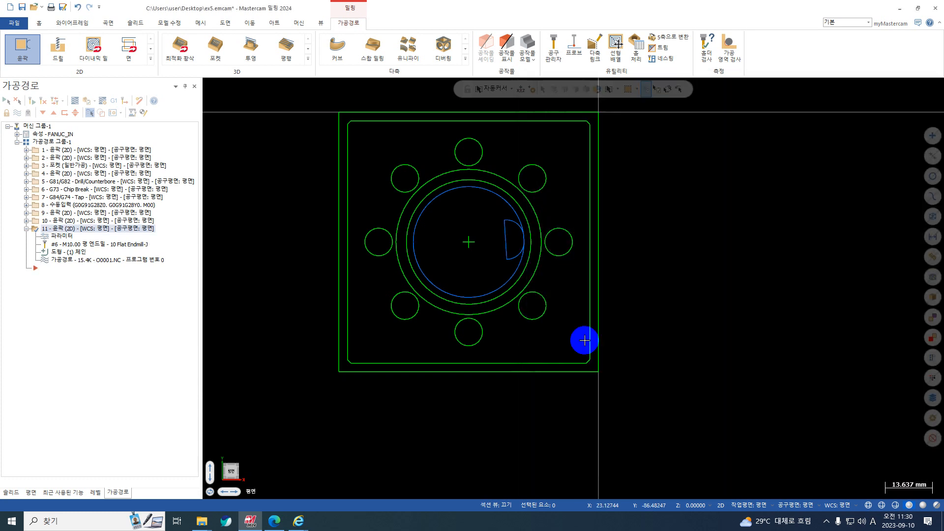
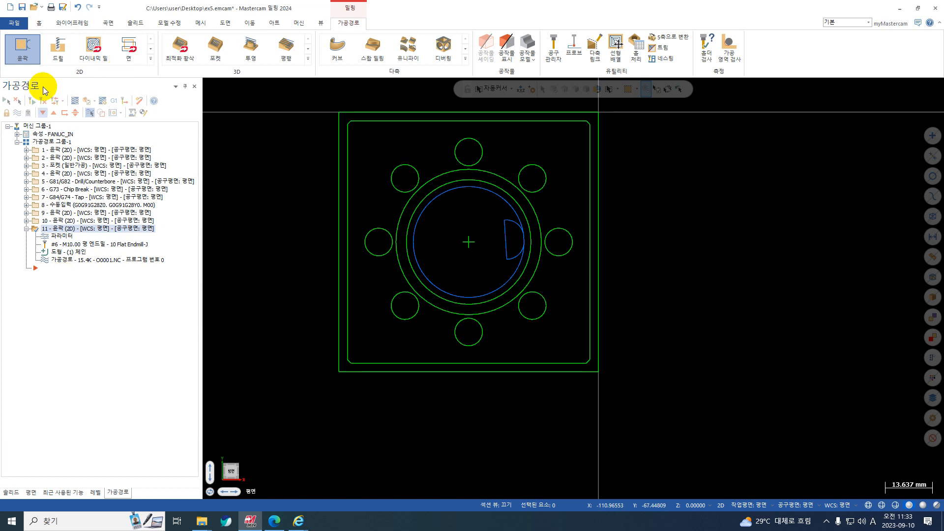
- Backplot the toolpath of operation 11, close the playback, and collapse the operation in the toolpath list
click(72, 100)
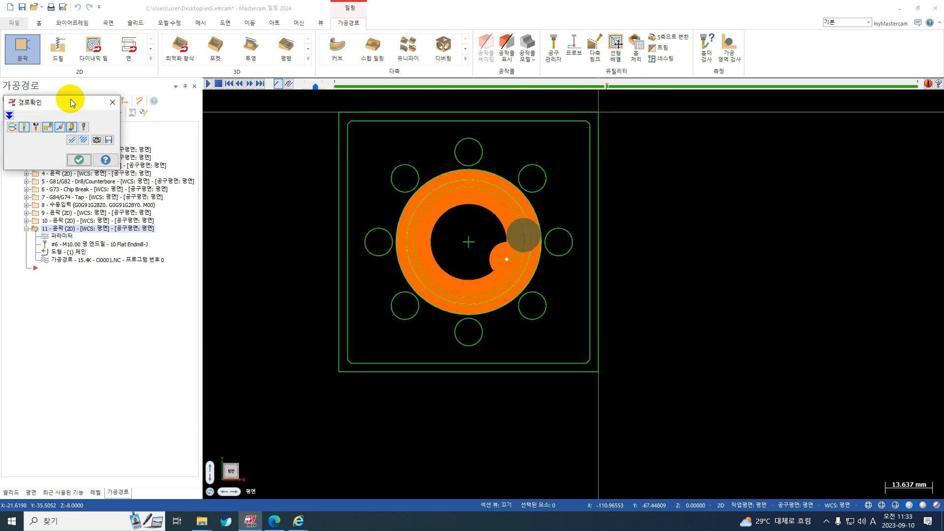
click(402, 289)
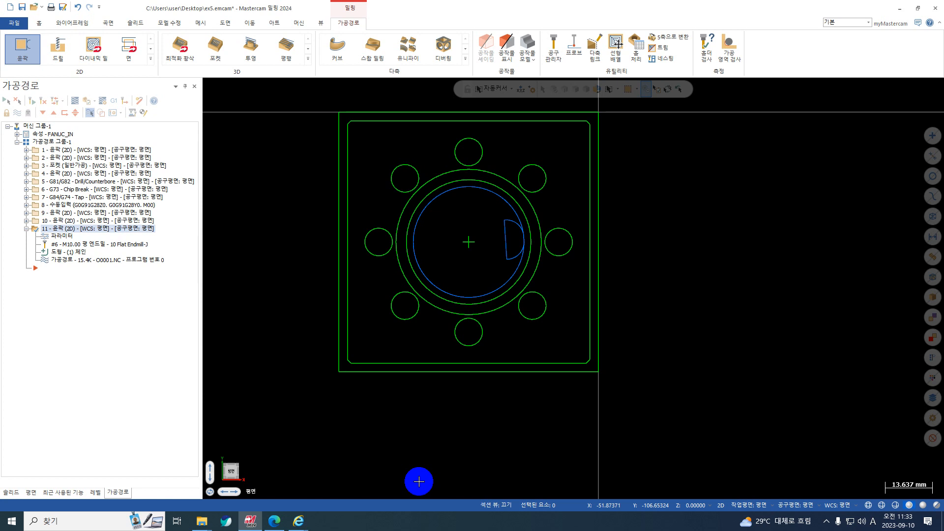
click(26, 228)
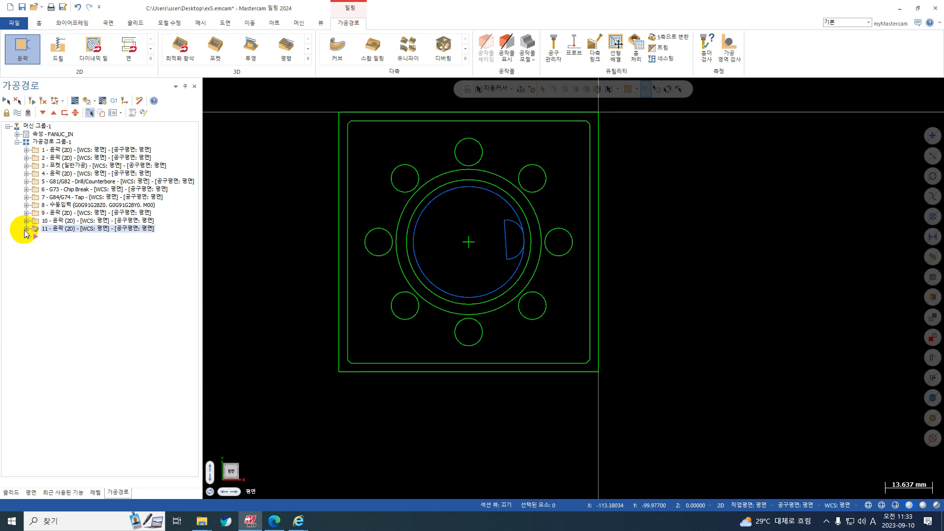
- Start a new 2D contour toolpath using the rounded-corner outer profile and the larger central circle as chains
scroll(327, 274, down, 2)
scroll(375, 246, up, 2)
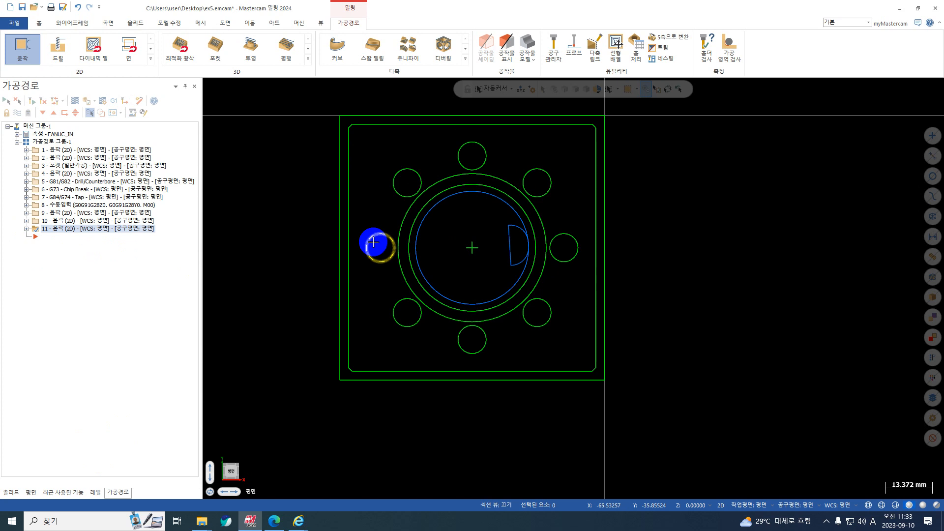
click(26, 52)
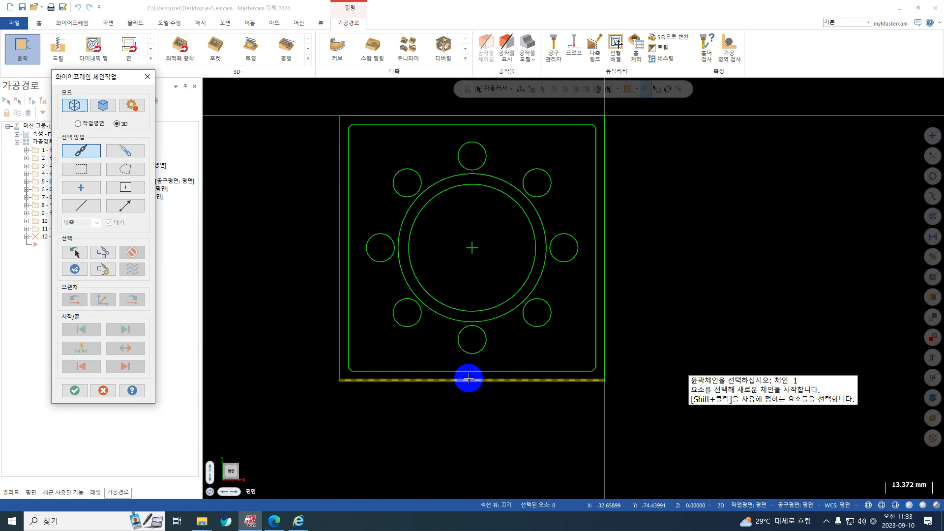
click(589, 148)
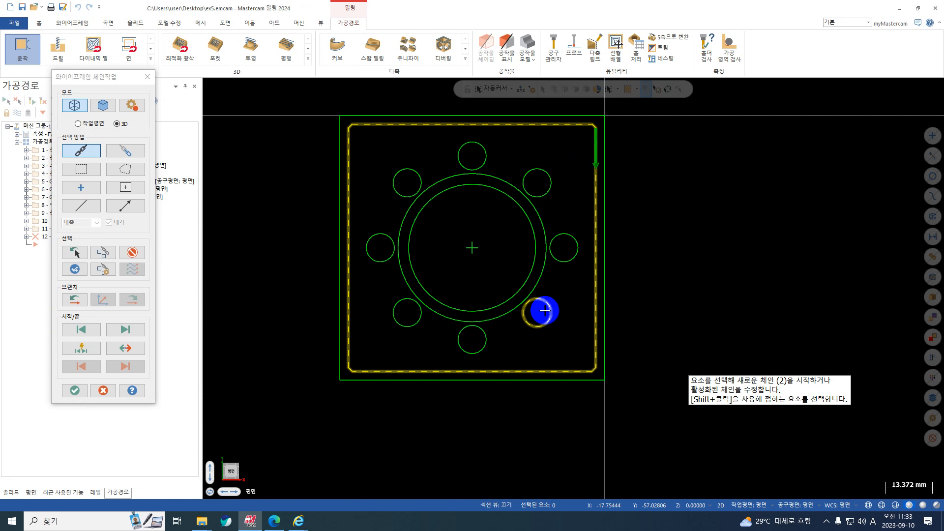
click(541, 215)
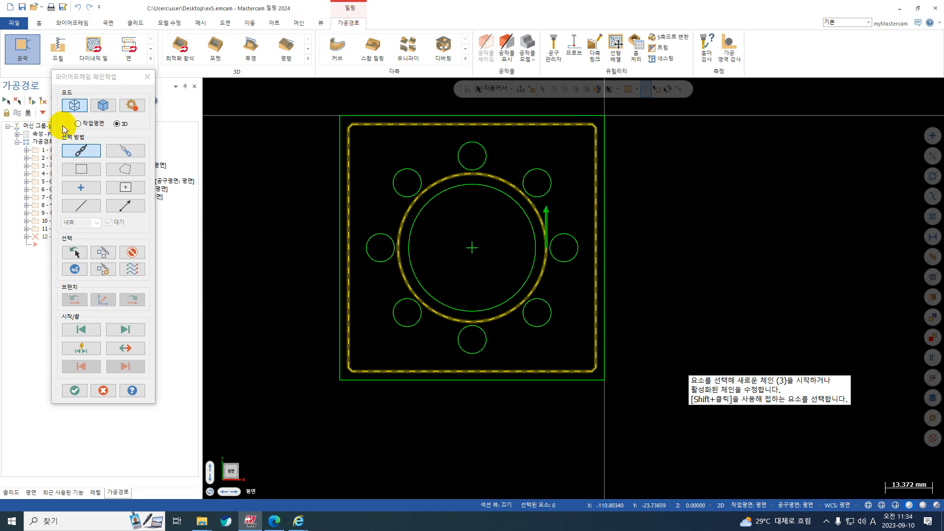
click(67, 391)
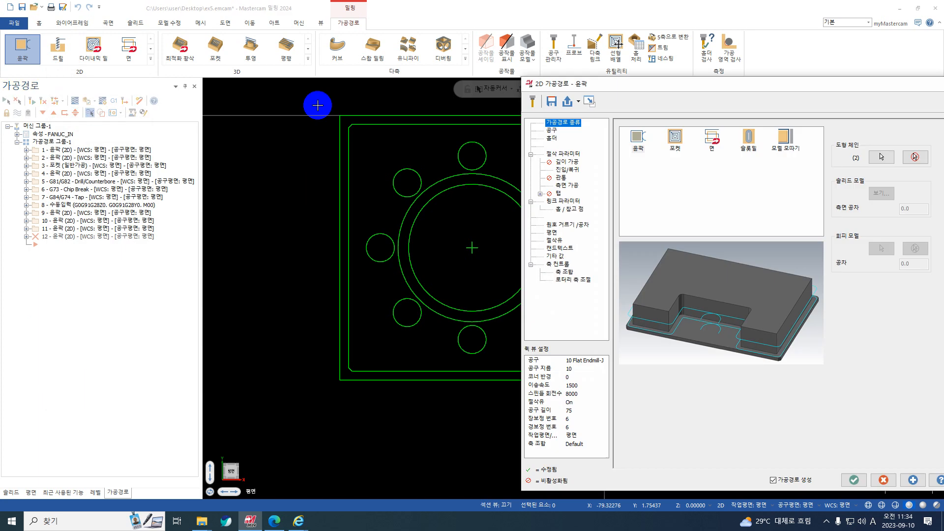
- Start defining a new tool for the contour operation
click(551, 131)
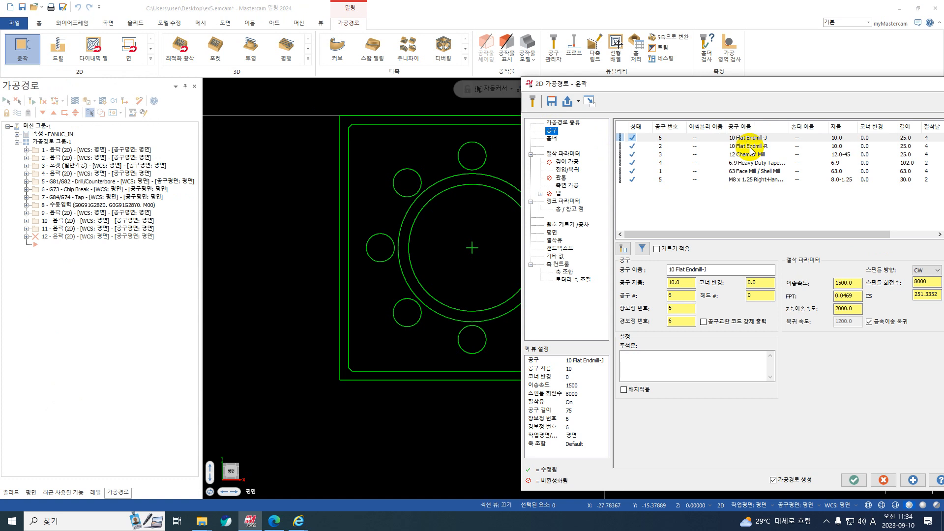
right_click(706, 208)
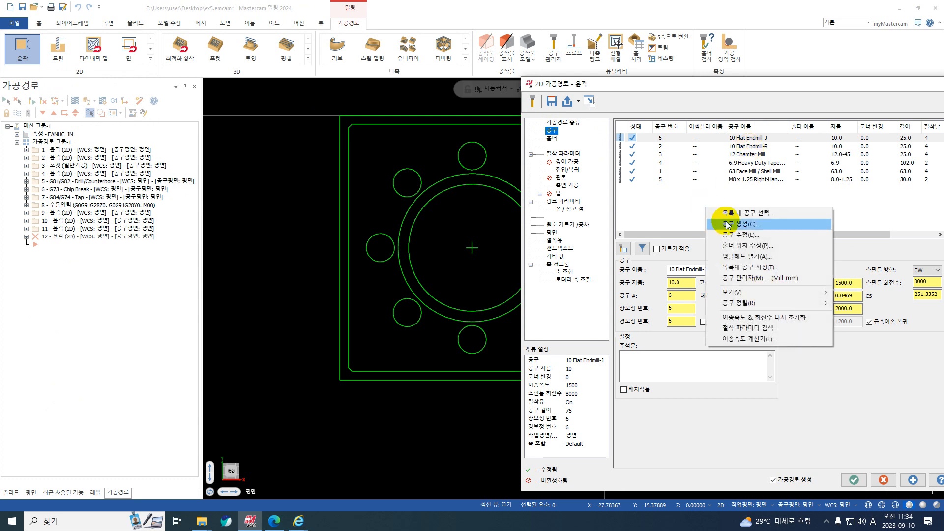
click(727, 225)
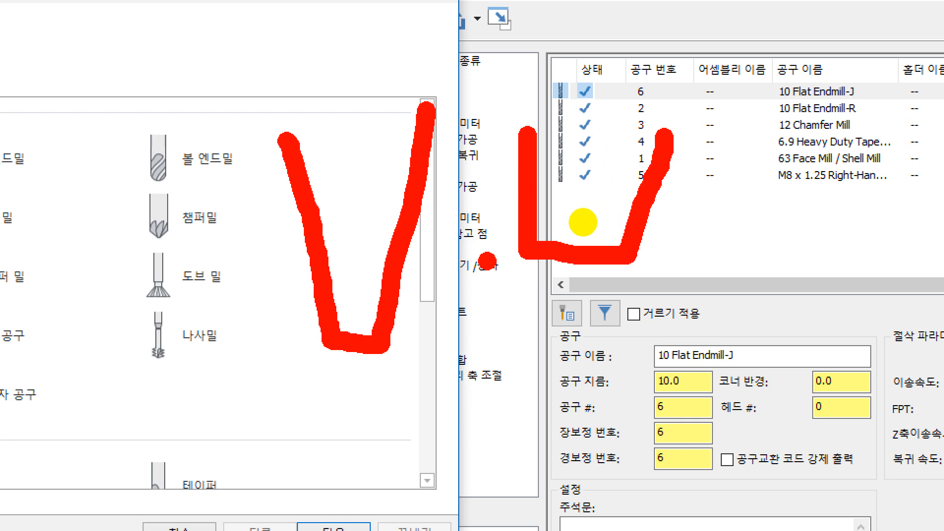
mouse_move(546, 268)
mouse_down()
mouse_move(535, 455)
mouse_move(565, 447)
mouse_move(582, 277)
mouse_up()
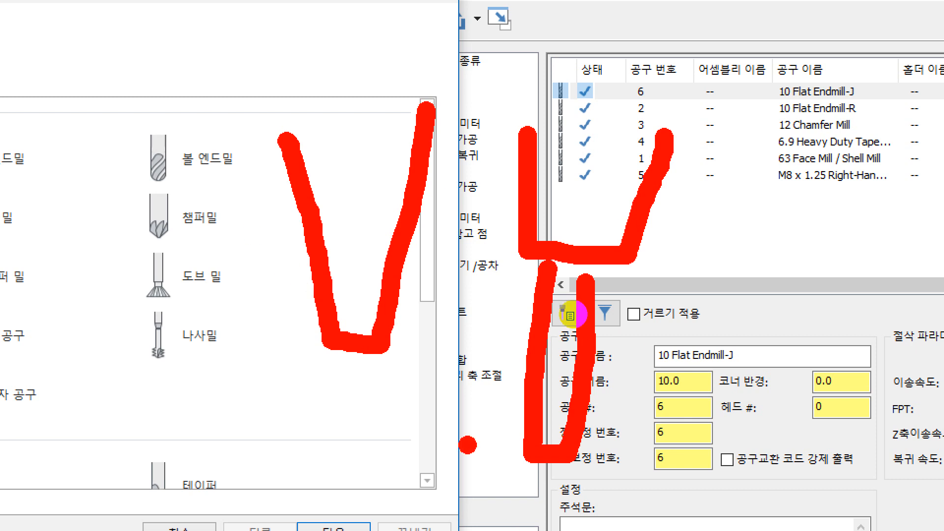
drag(462, 445, 580, 445)
click(594, 313)
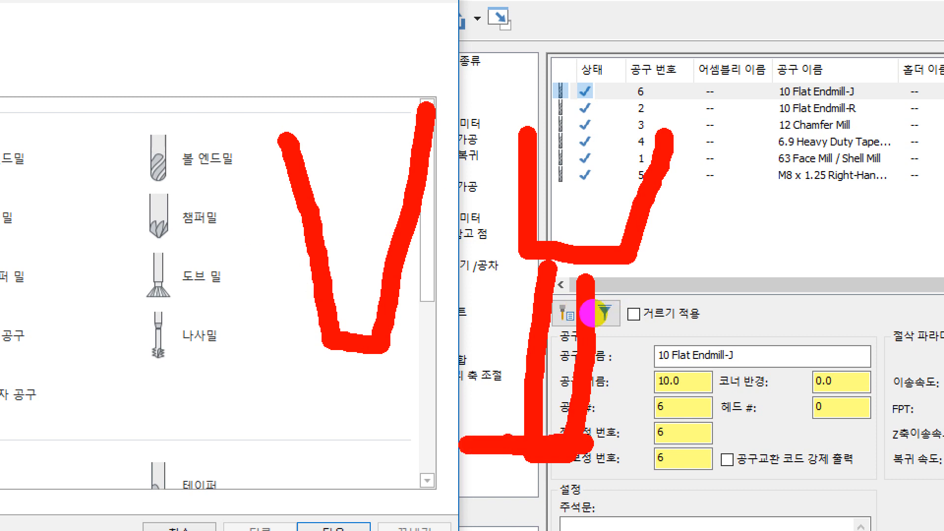
drag(556, 212, 626, 231)
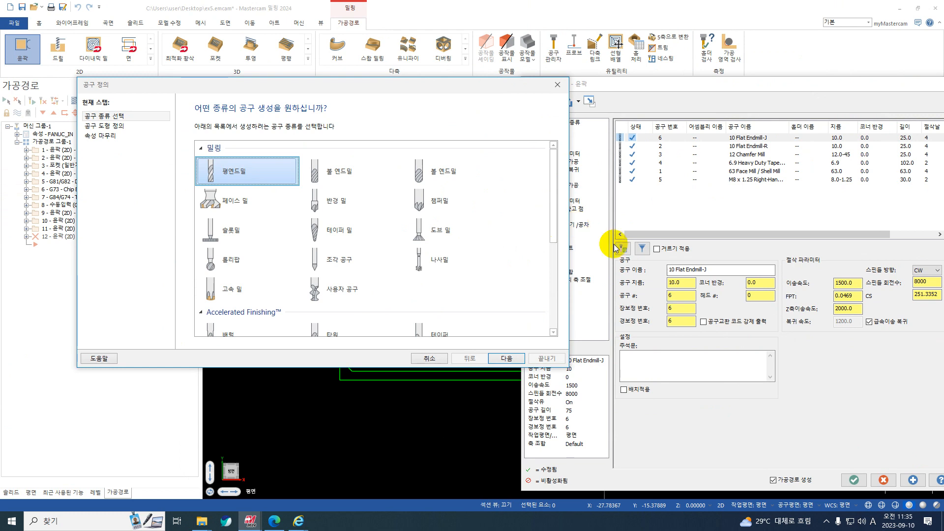
- Define the tool as a chamfer mill with outer diameter 6, shank diameter 6 and tip diameter 0.2
click(415, 204)
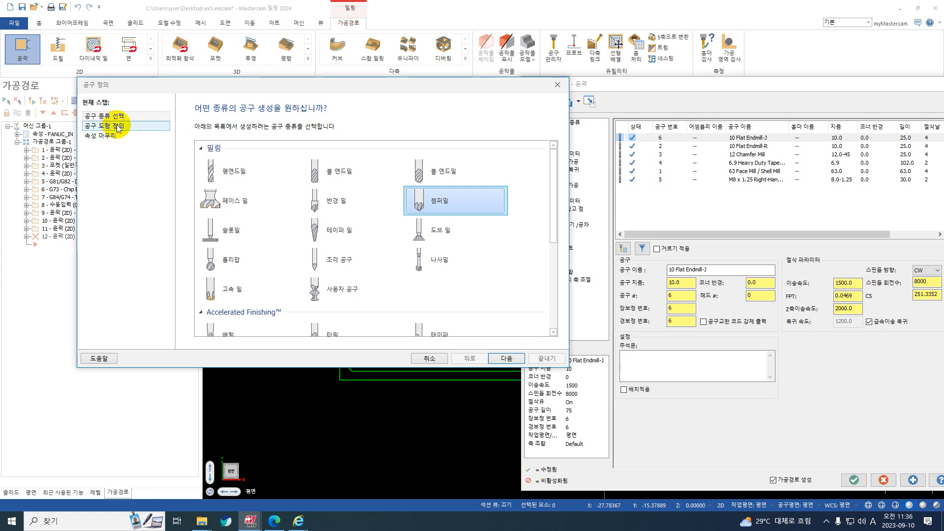
click(118, 126)
text(6)
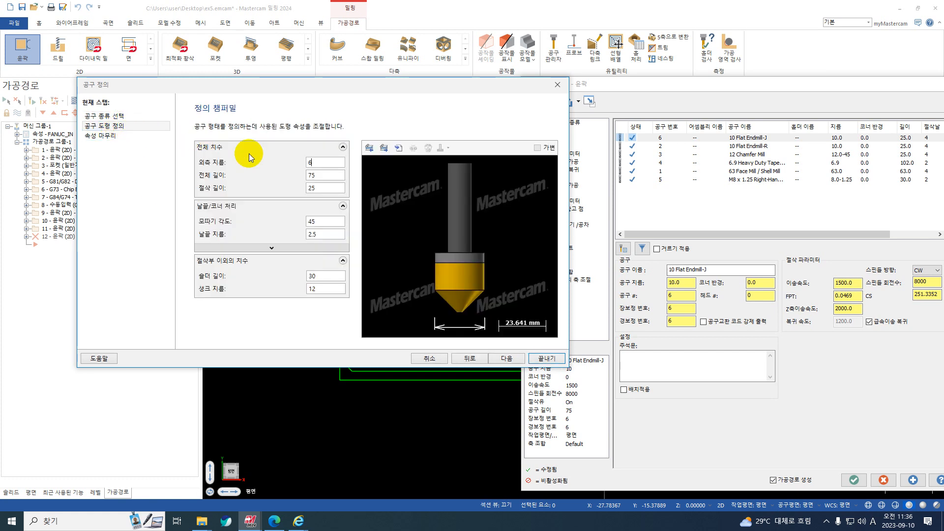
click(311, 288)
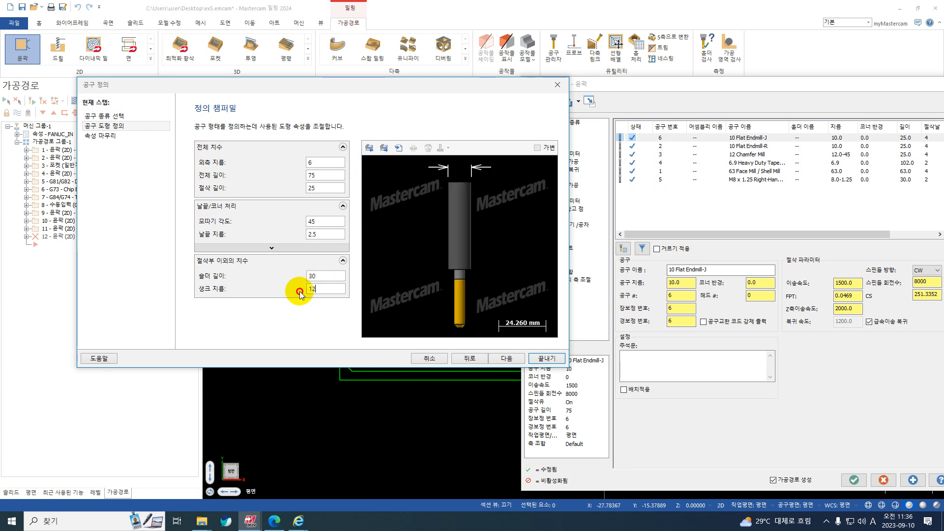
text(6)
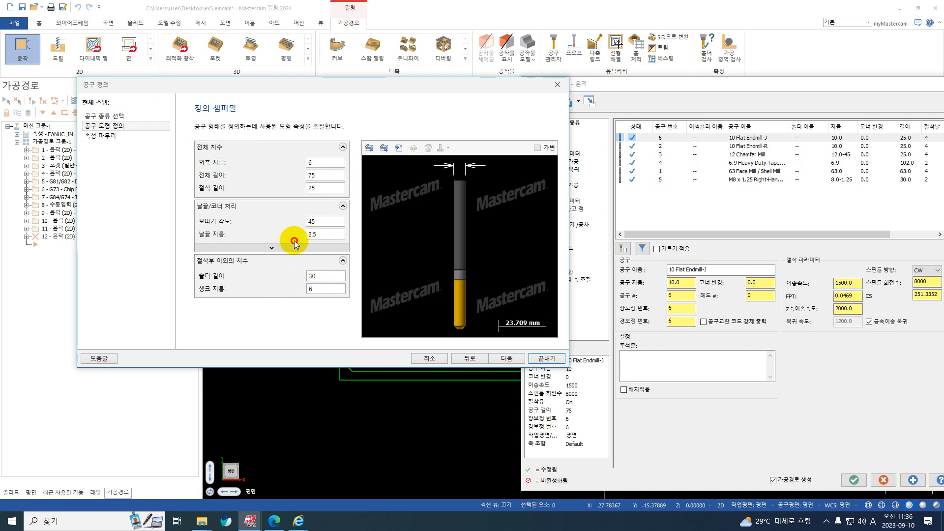
drag(323, 235, 274, 241)
text(0.2)
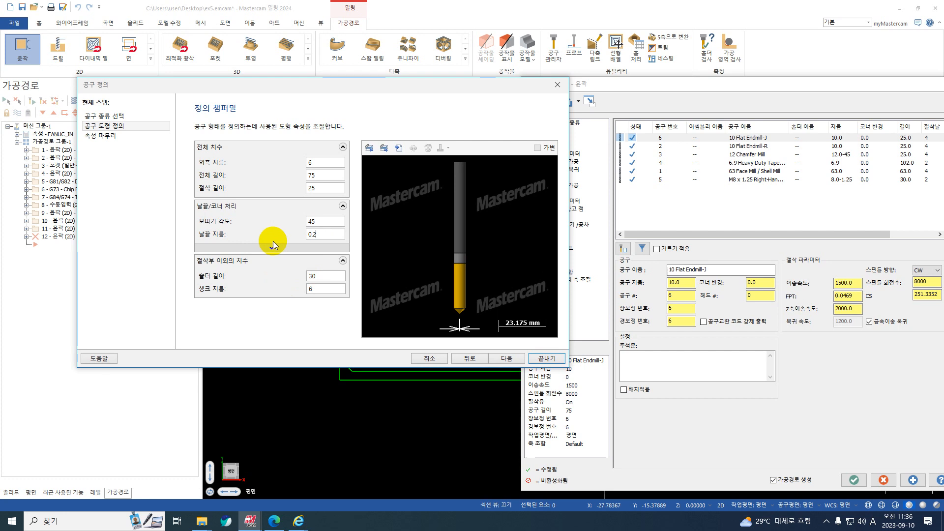
- Set the chamfer mill's feed rate to 1500, plunge rate to 2000 and spindle speed to 8000, and finish creating the tool
click(110, 137)
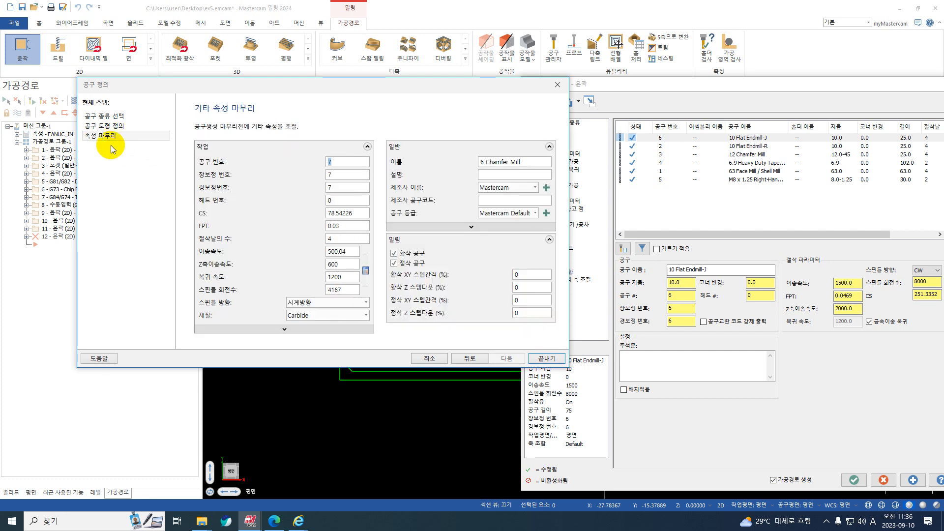
double_click(350, 251)
text(1500)
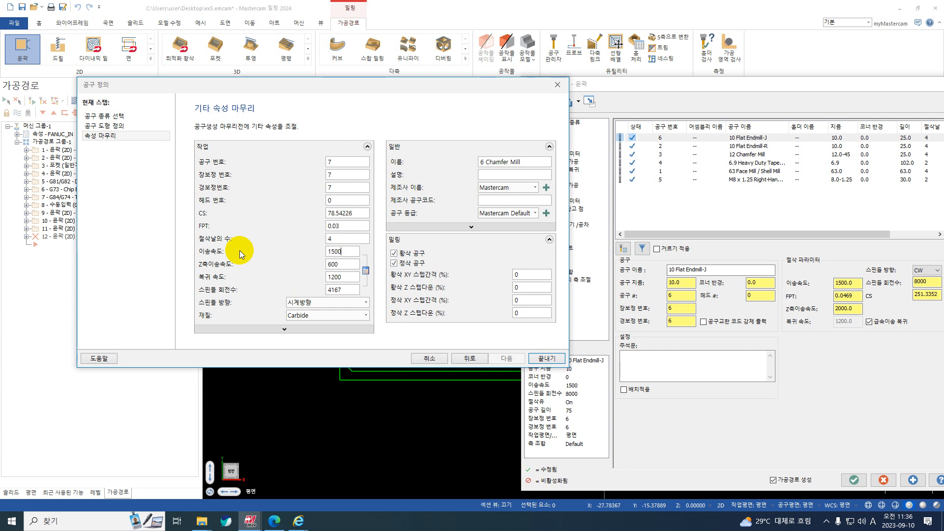
key(Tab)
text(2000)
key(Tab)
key(Tab)
text(8000)
click(540, 358)
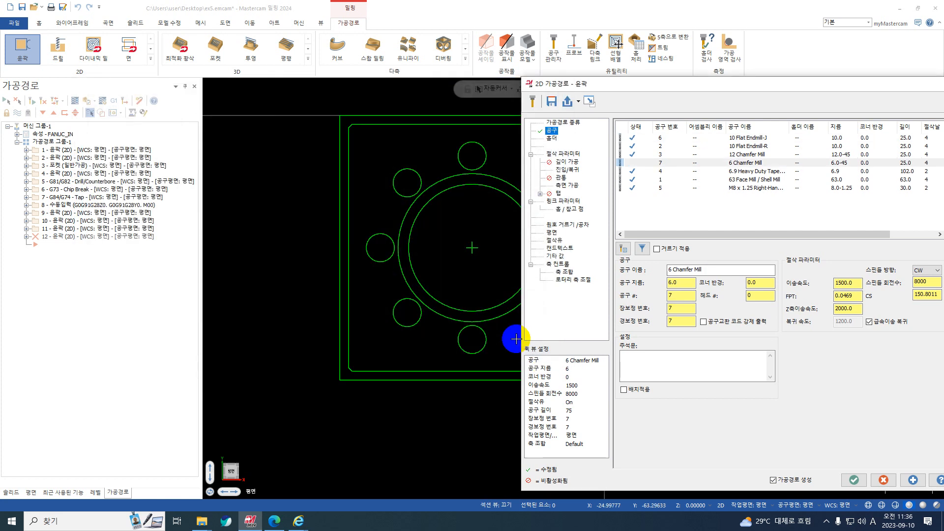
drag(647, 82, 502, 49)
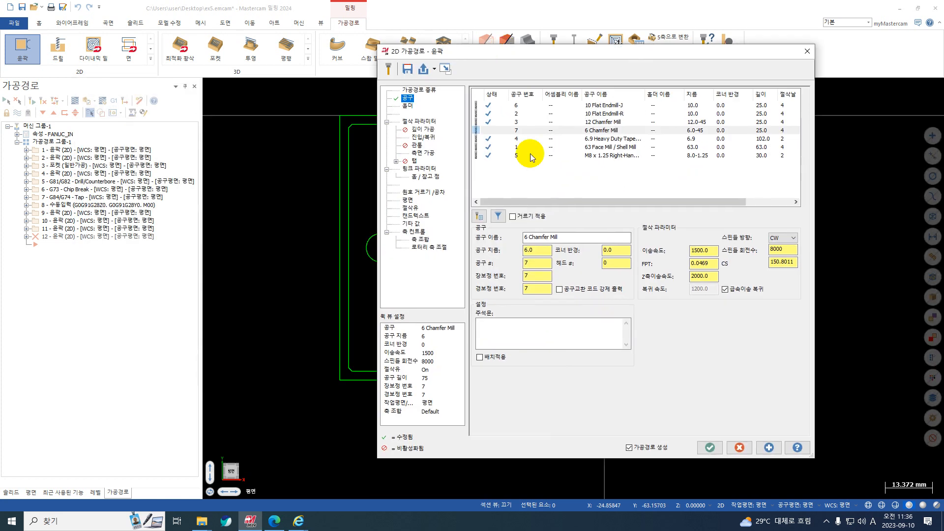
- Set the contour type to 2D chamfer and the wall stock allowance to 0
click(421, 121)
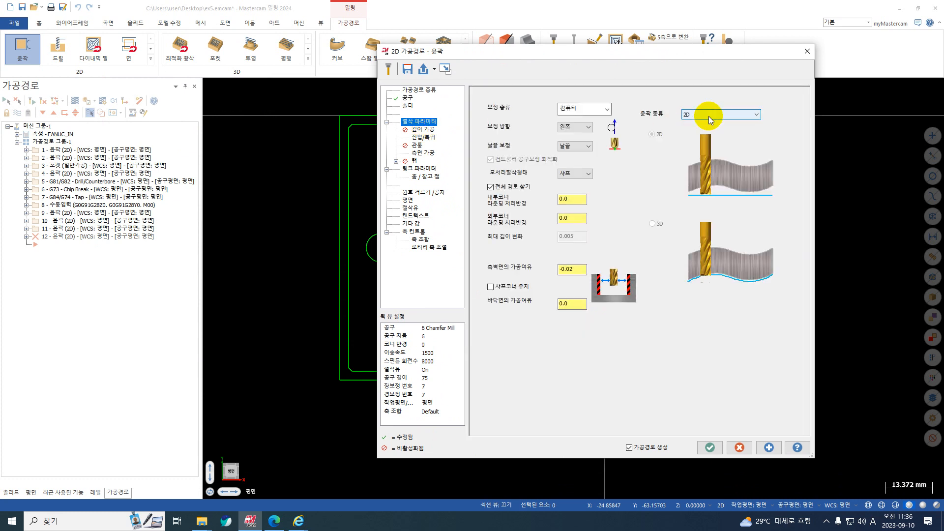
click(709, 116)
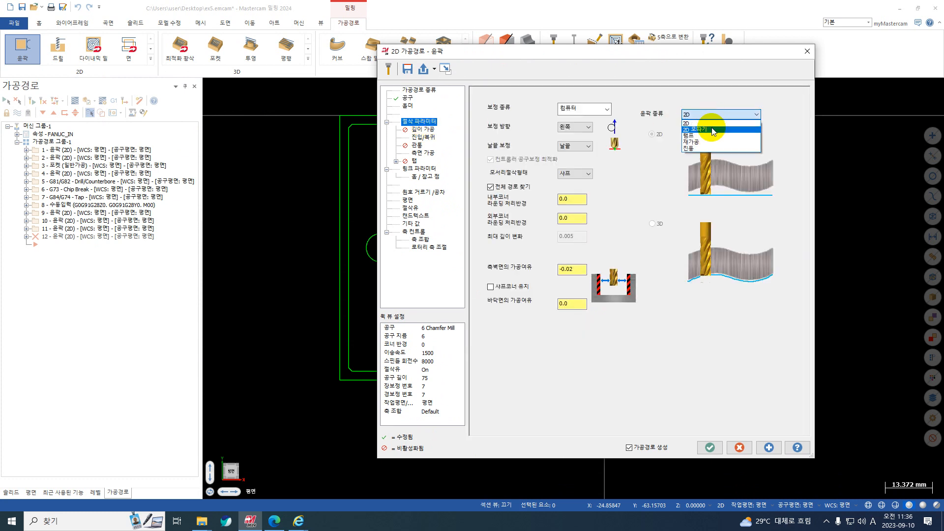
click(714, 130)
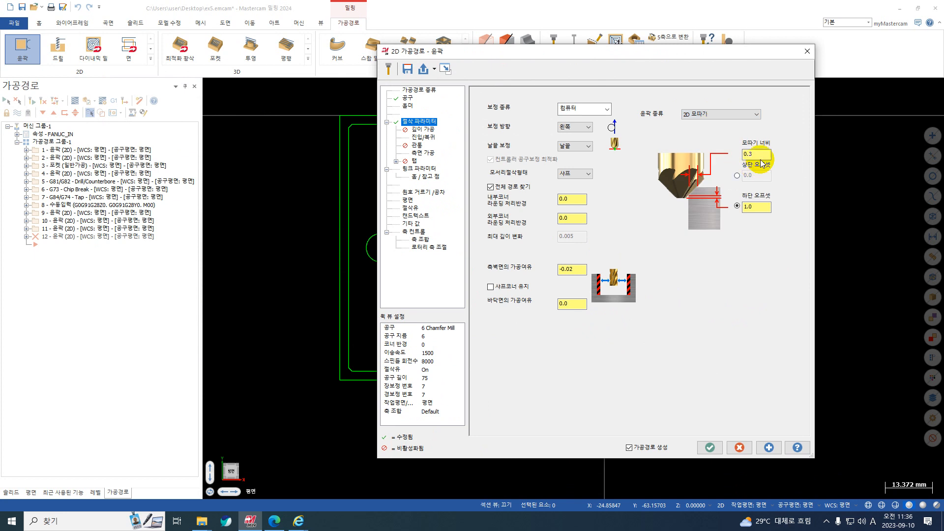
double_click(570, 269)
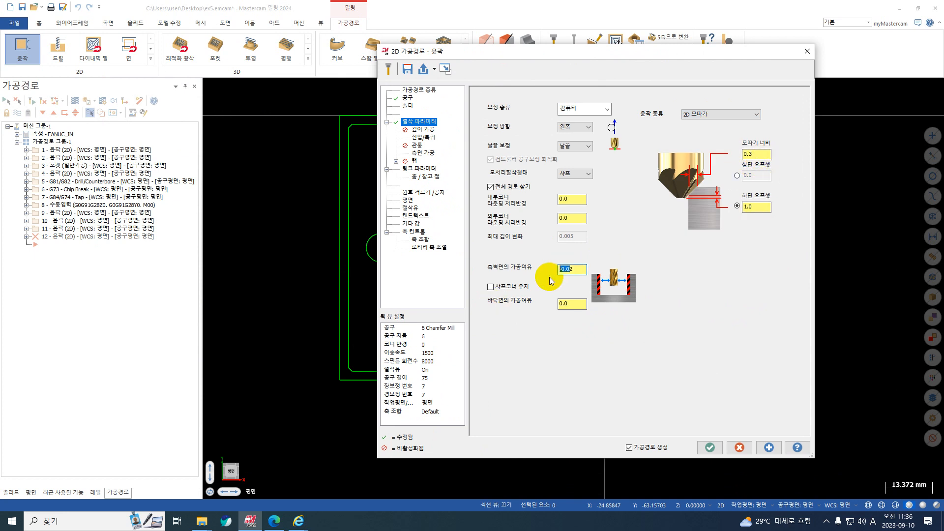
text(0)
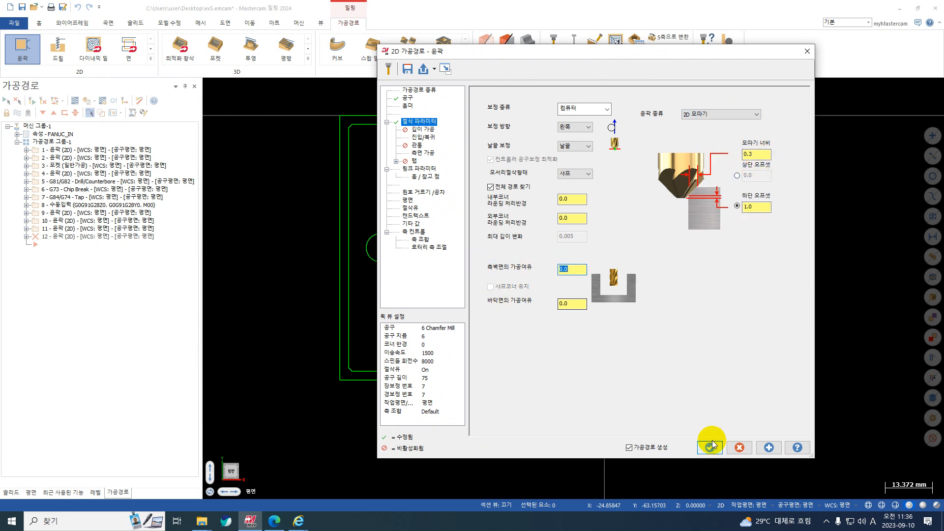
- Set the lead-in to a perpendicular line of length 1 with arc radius 0, and copy these settings to the lead-out
click(424, 137)
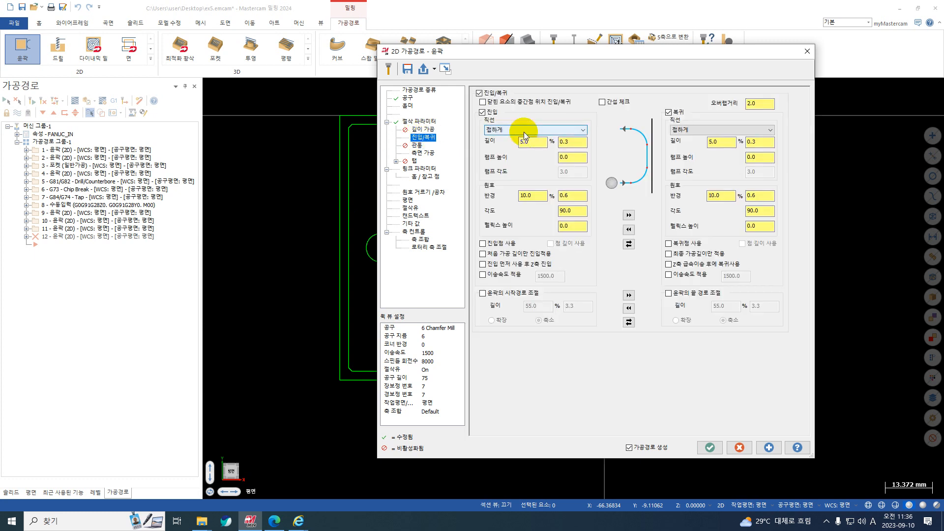
key(Tab)
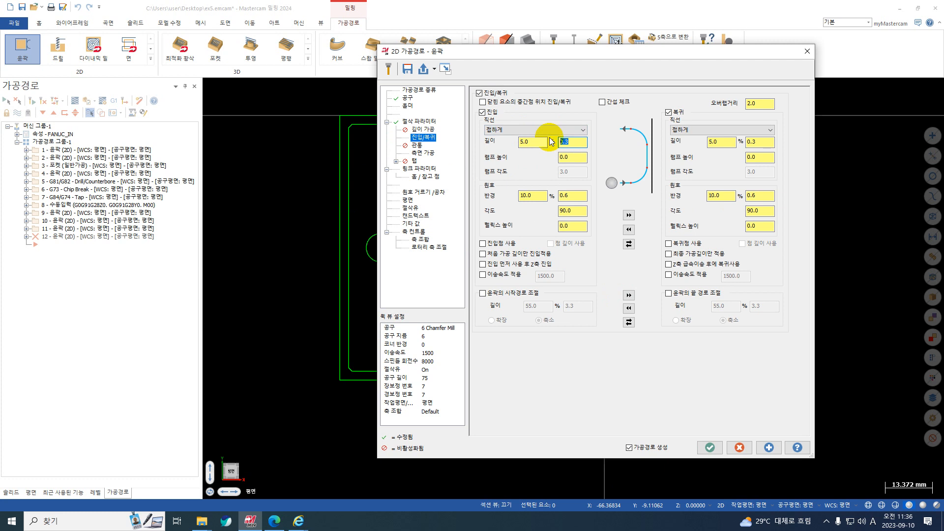
click(535, 131)
click(534, 138)
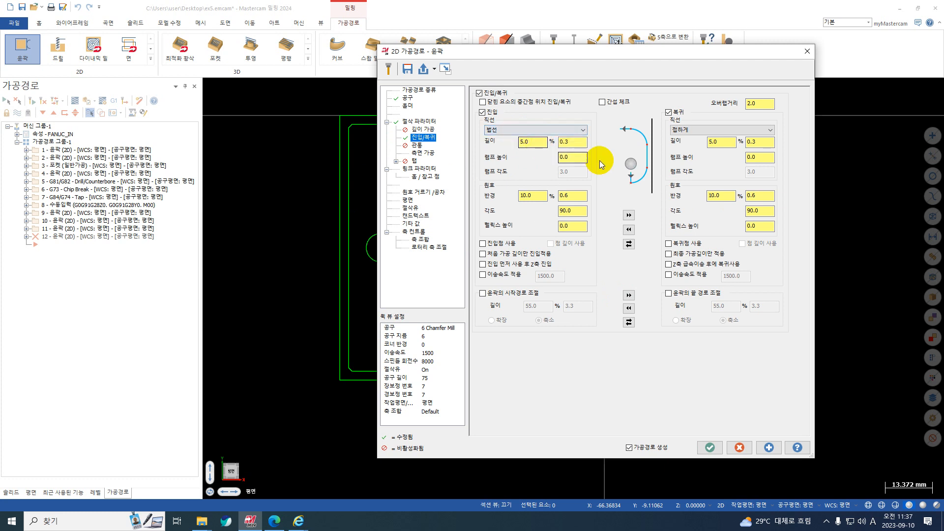
drag(580, 142, 344, 137)
drag(571, 197, 550, 200)
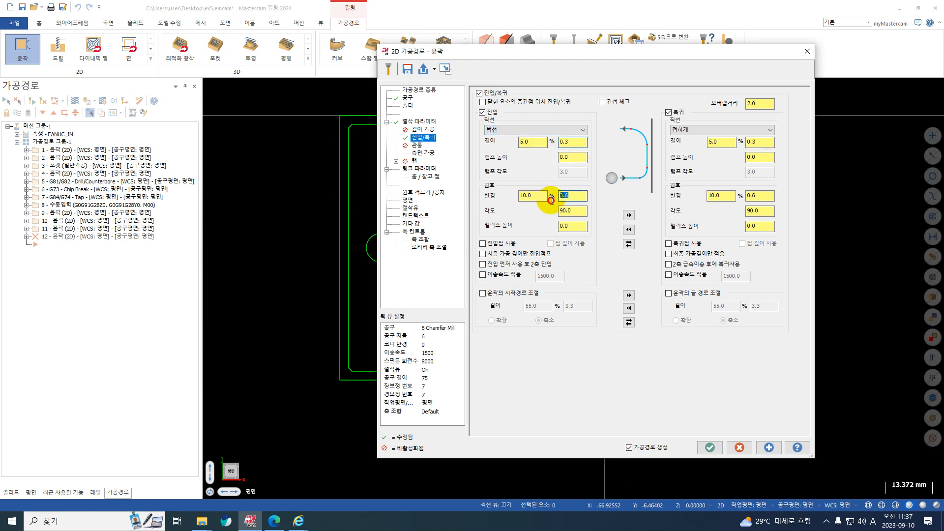
text(0)
key(Return)
double_click(580, 144)
text(1)
key(Return)
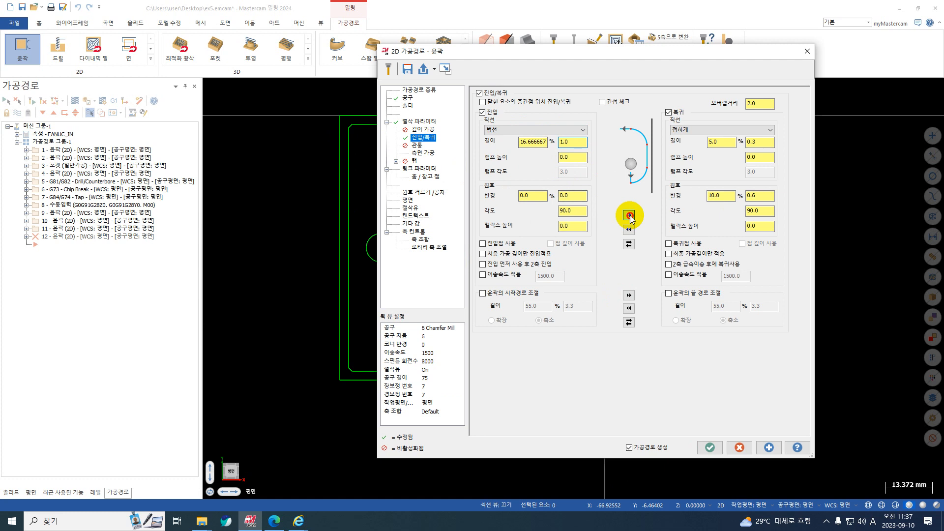
click(629, 215)
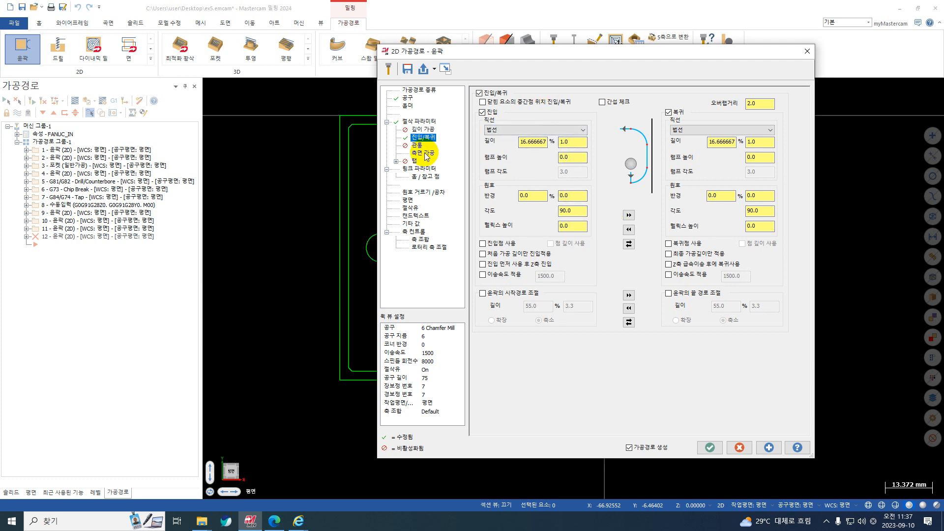
- Turn off the side multi-passes and generate the chamfer operation for the outer profile and larger central circle
click(423, 152)
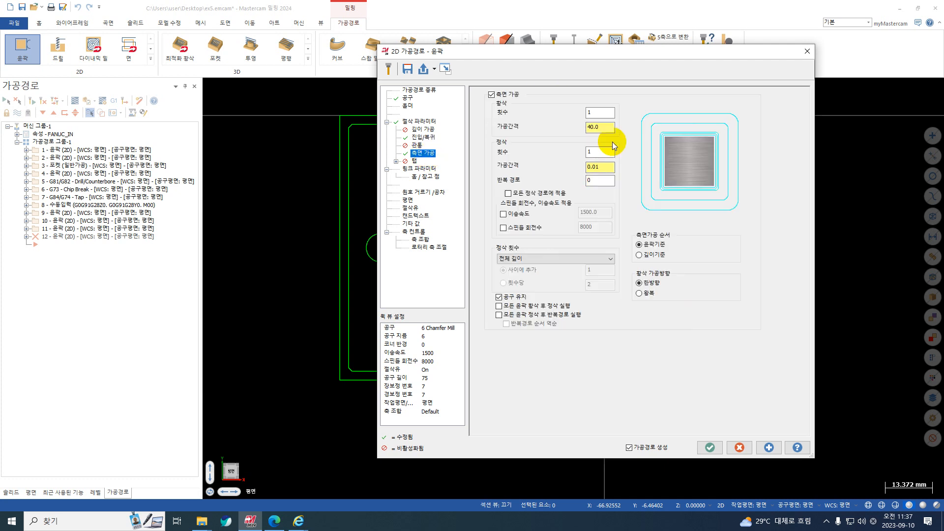
click(497, 97)
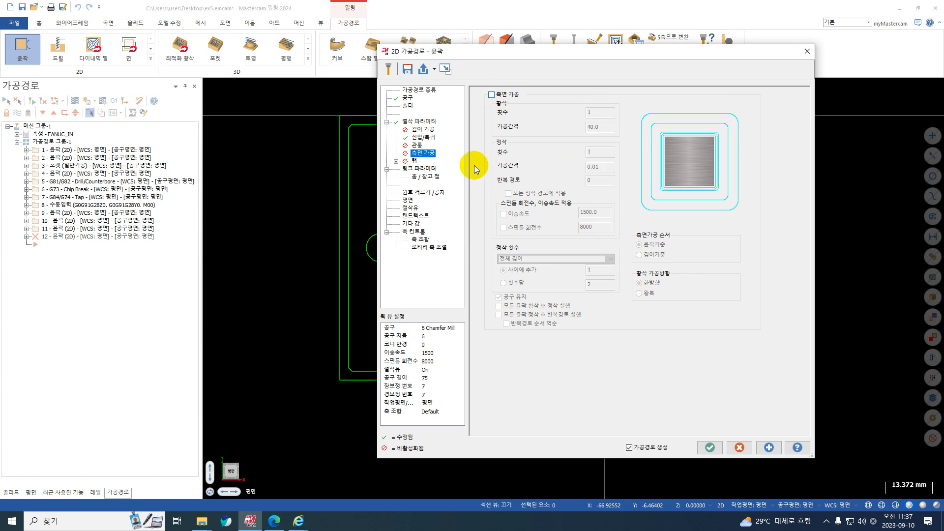
click(426, 169)
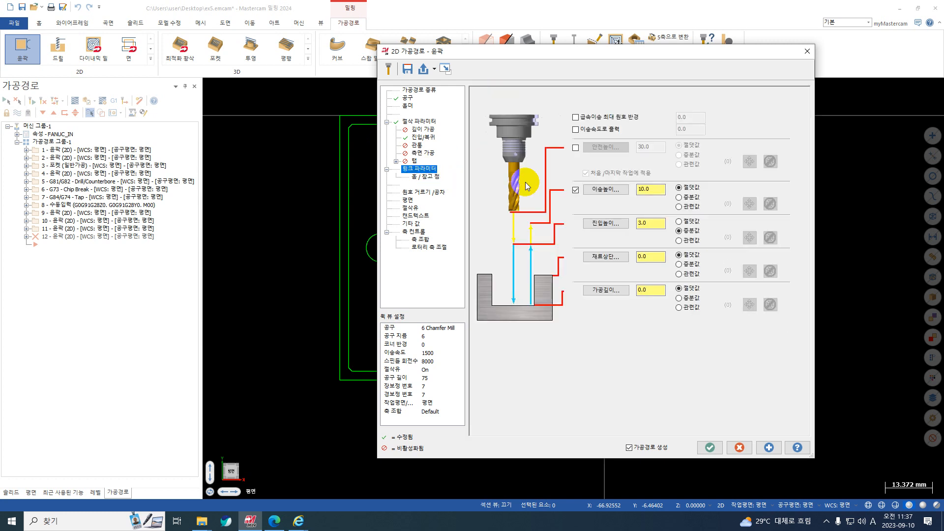
click(711, 447)
- Backplot the chamfer toolpath around the outer profile and the larger central circle
click(75, 102)
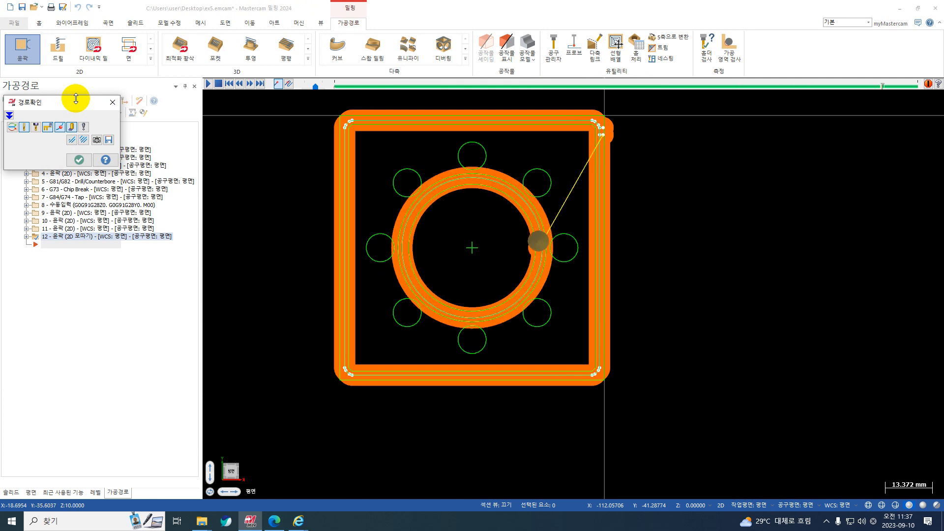
key(Escape)
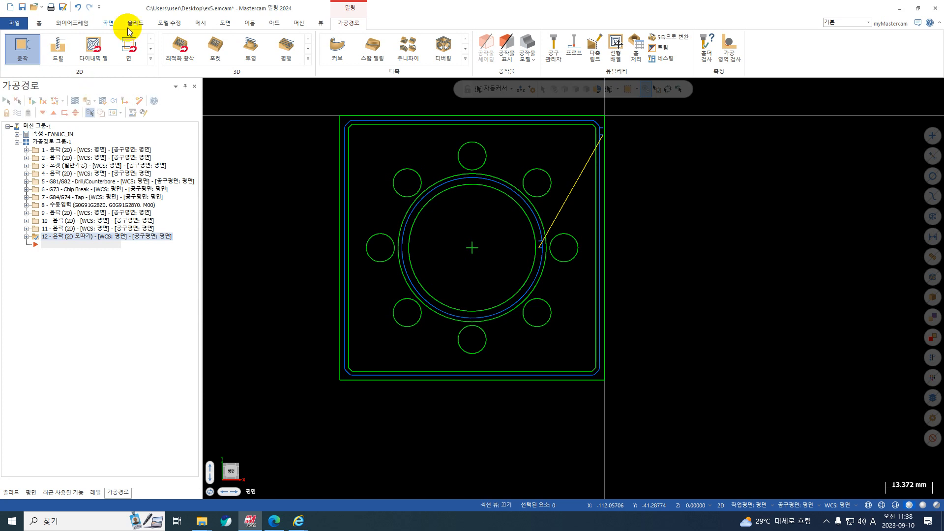
click(485, 199)
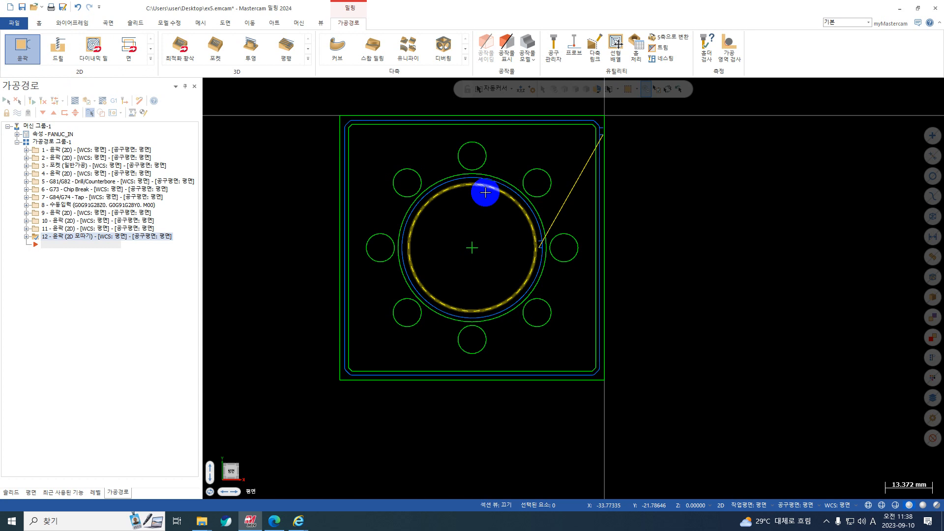
- Start a new 2D contour toolpath using the smaller central circle as its chain
click(22, 47)
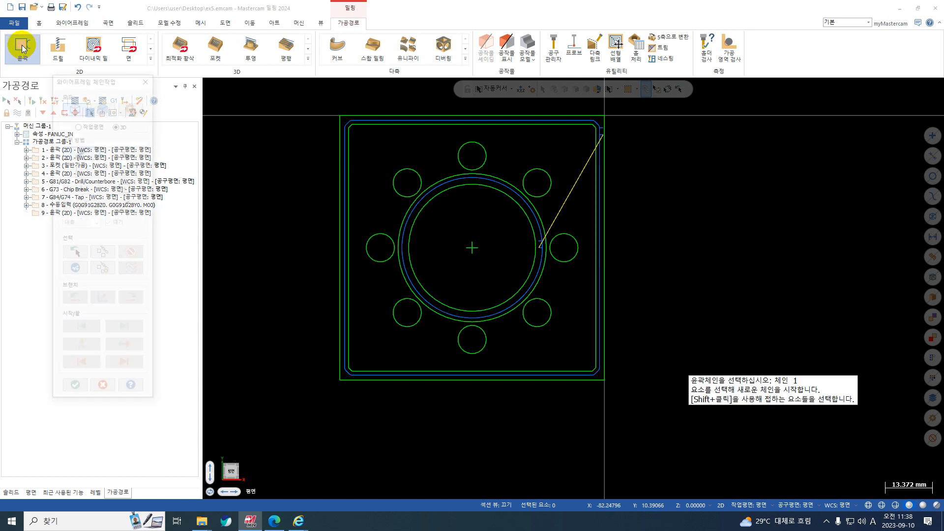
click(518, 215)
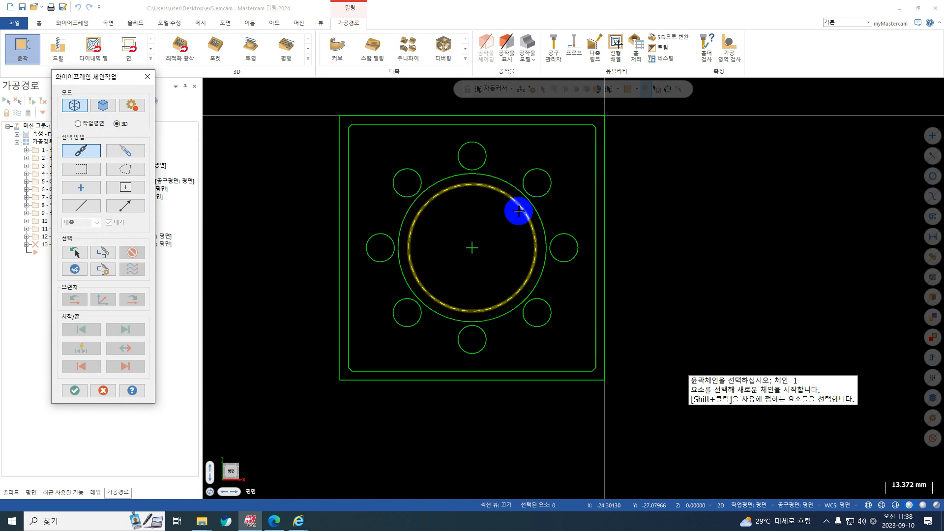
click(518, 211)
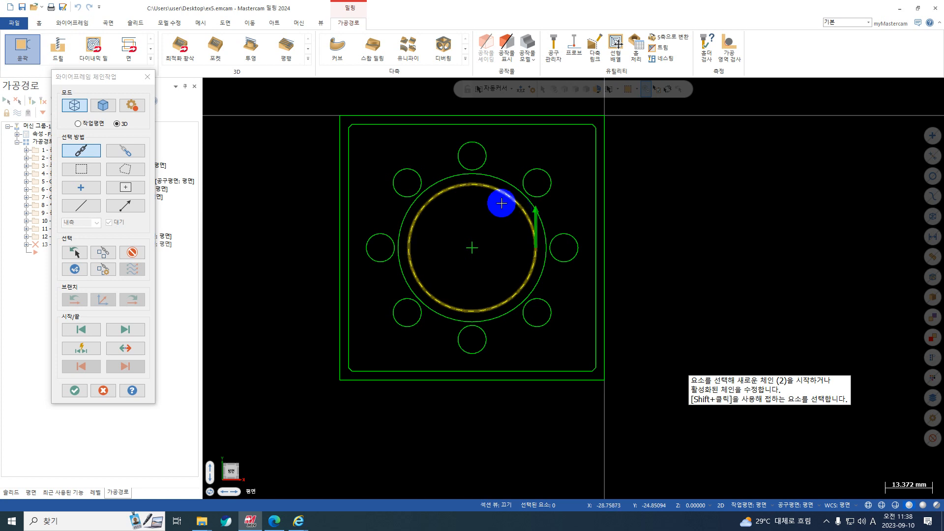
click(75, 390)
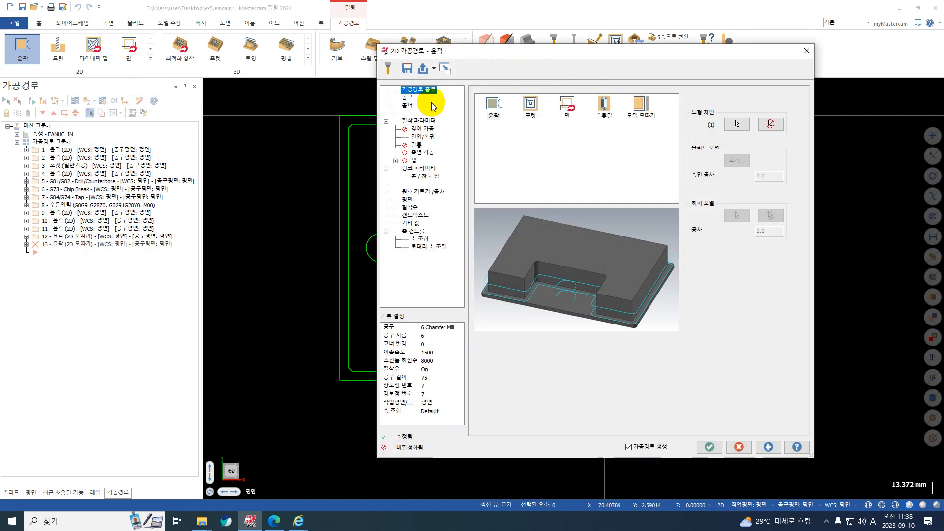
- Set the cutting depth of the inner bore's chamfer contour to -8 and generate the operation
click(407, 97)
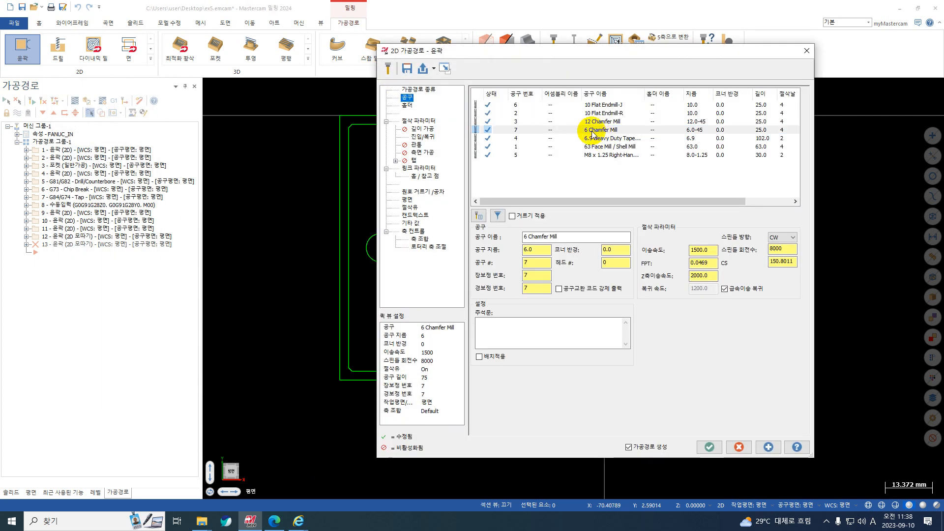
click(419, 121)
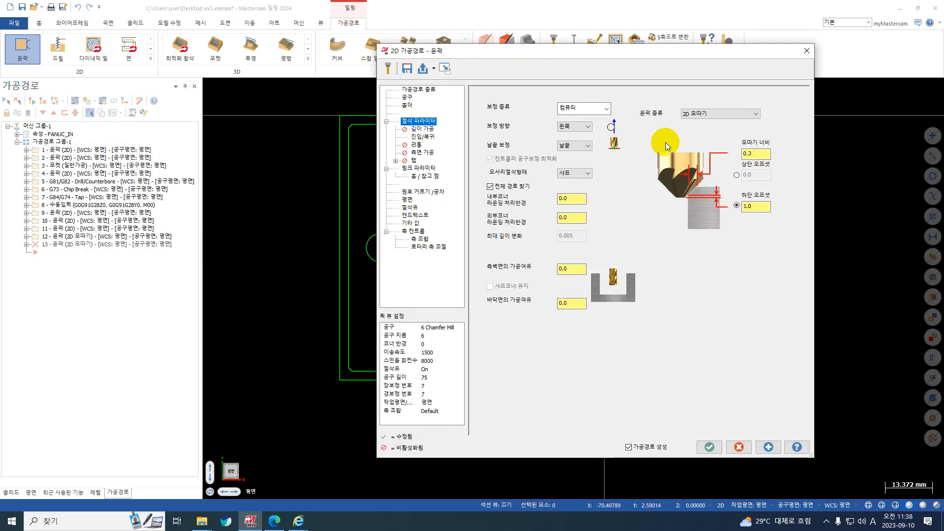
click(433, 168)
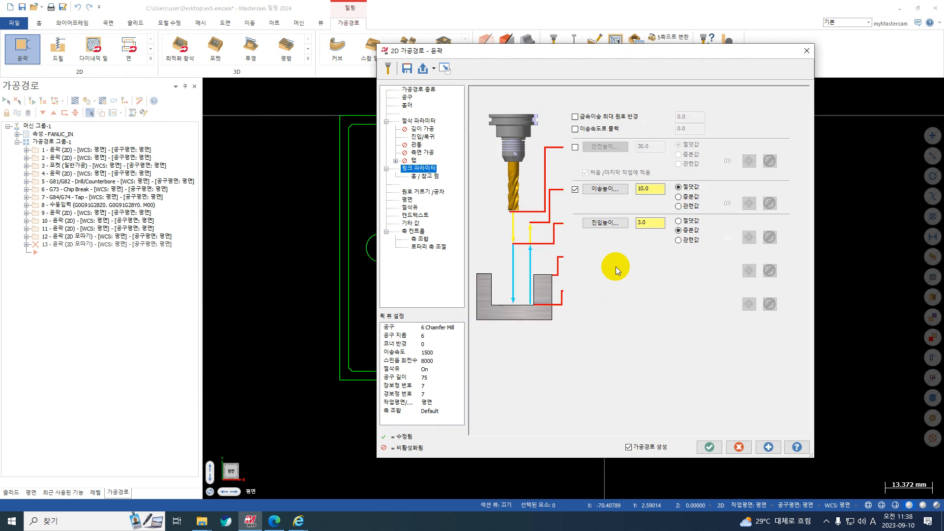
click(654, 257)
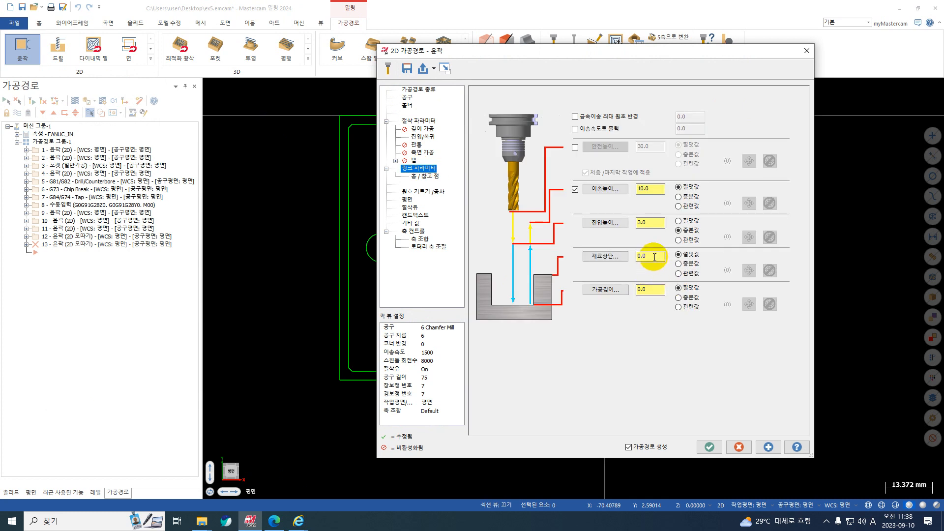
click(653, 290)
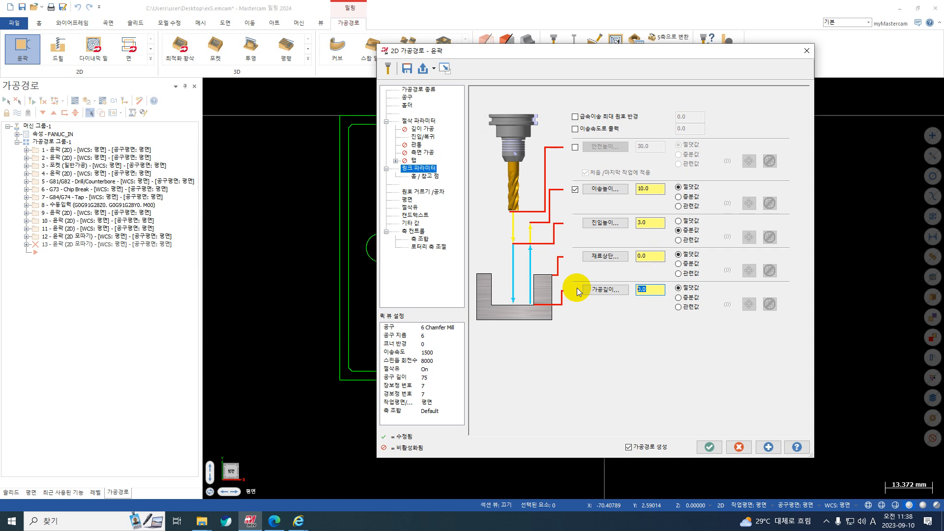
text(-8)
key(Return)
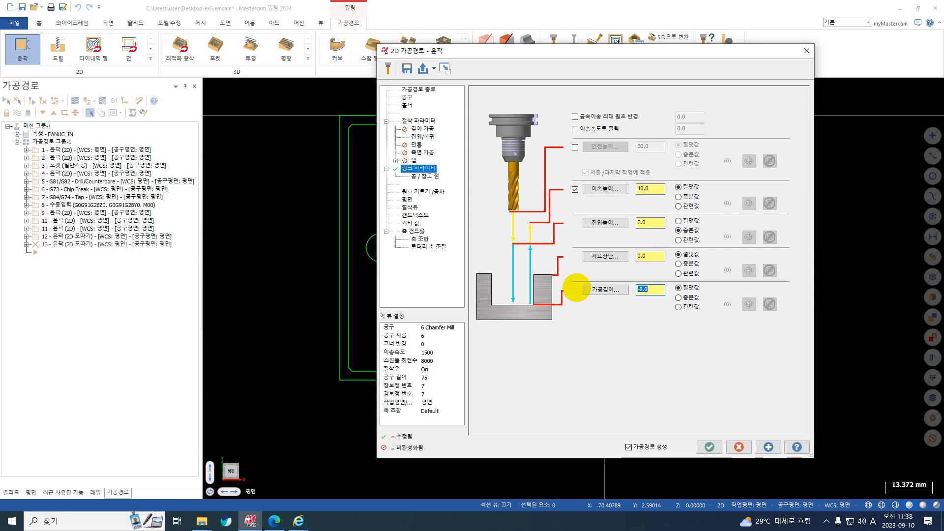
click(708, 447)
- Backplot the inner bore's chamfer toolpath and save the file
click(74, 102)
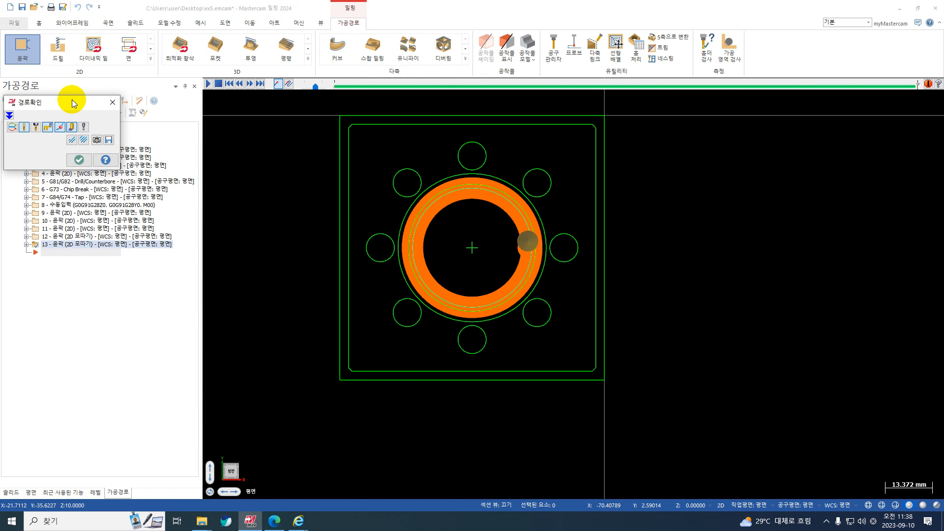
click(79, 159)
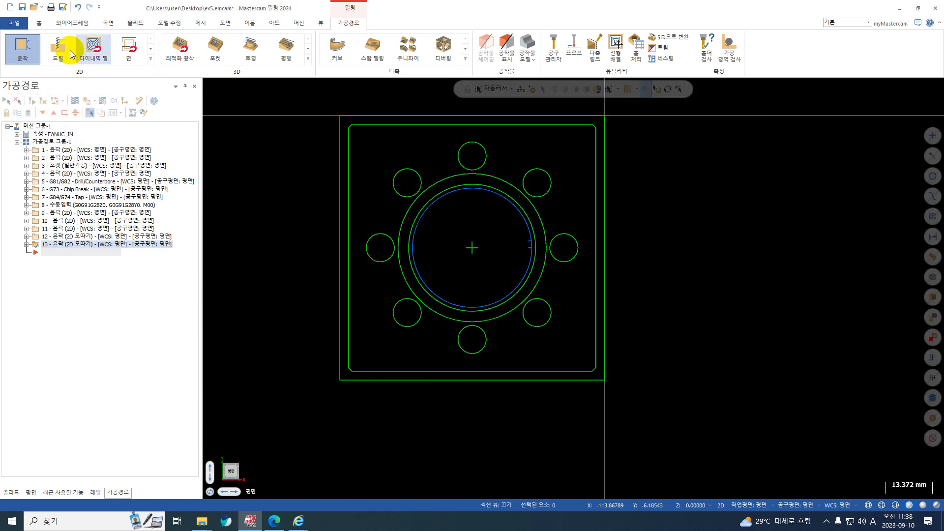
click(22, 7)
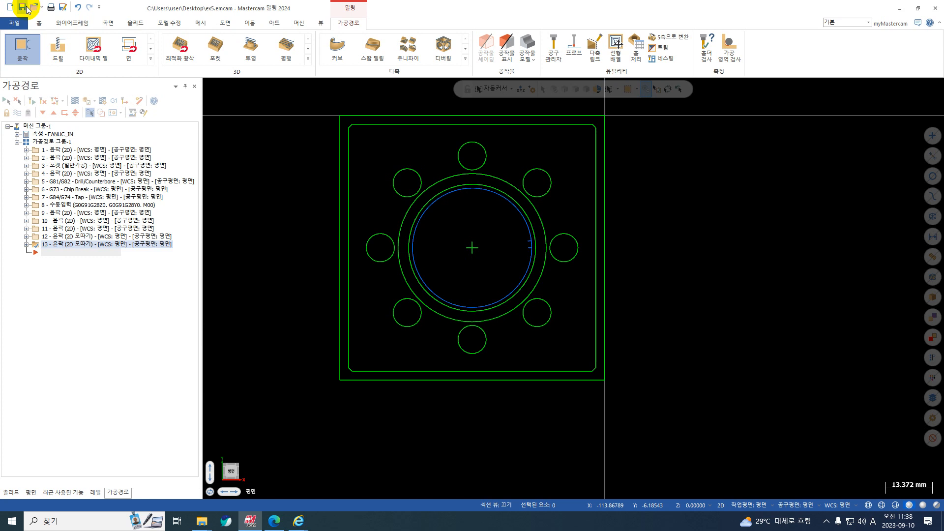
- Select all operations in the toolpath group and open the machine group's stock setup page
click(64, 142)
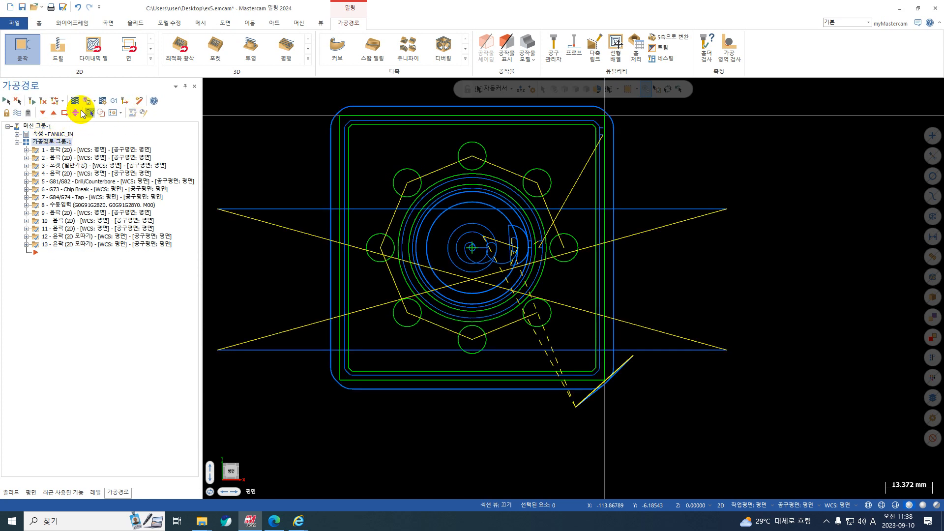
click(17, 134)
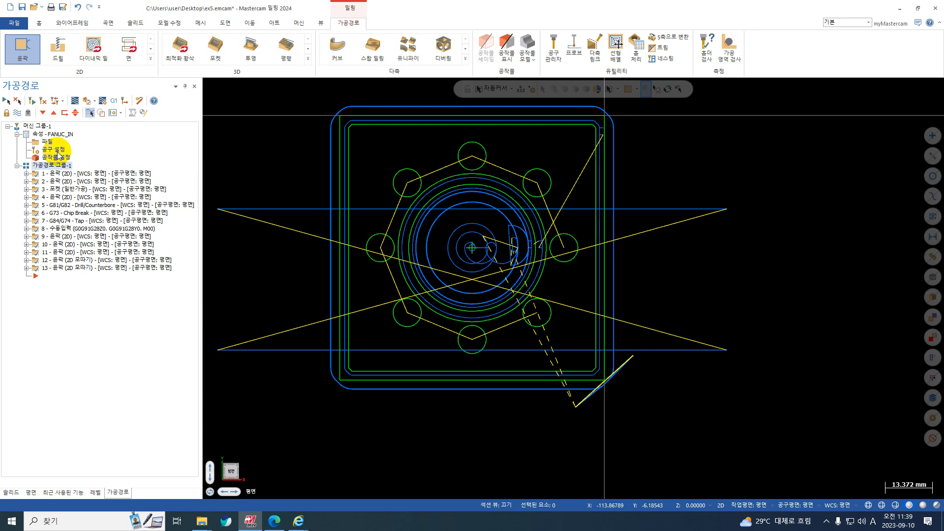
click(57, 152)
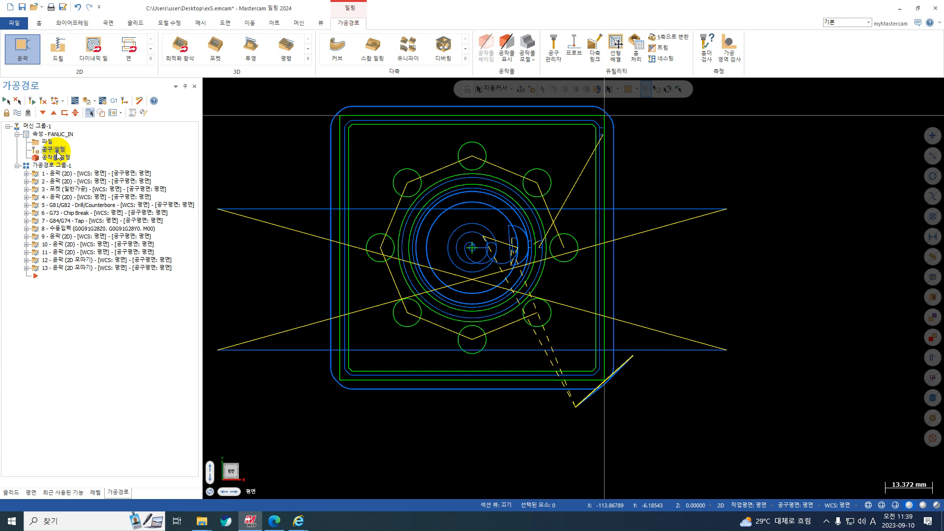
click(57, 153)
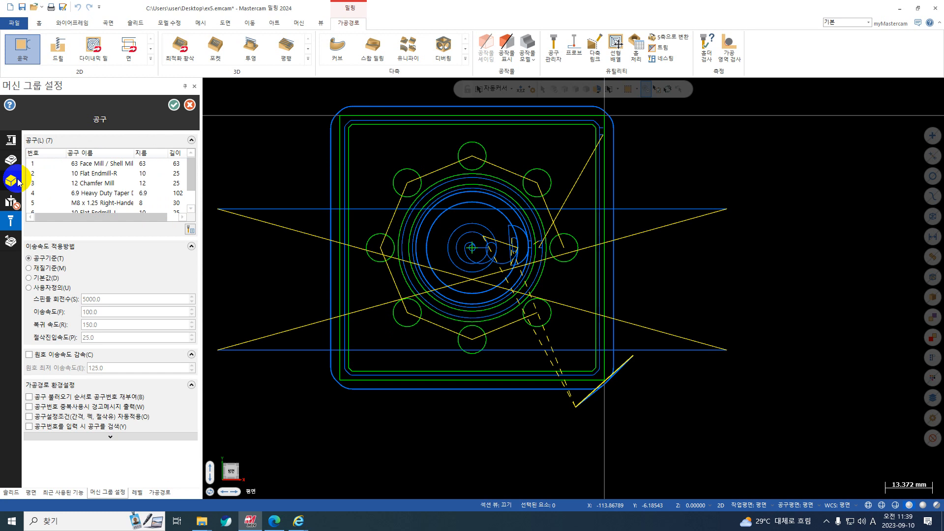
mouse_move(18, 180)
click(25, 272)
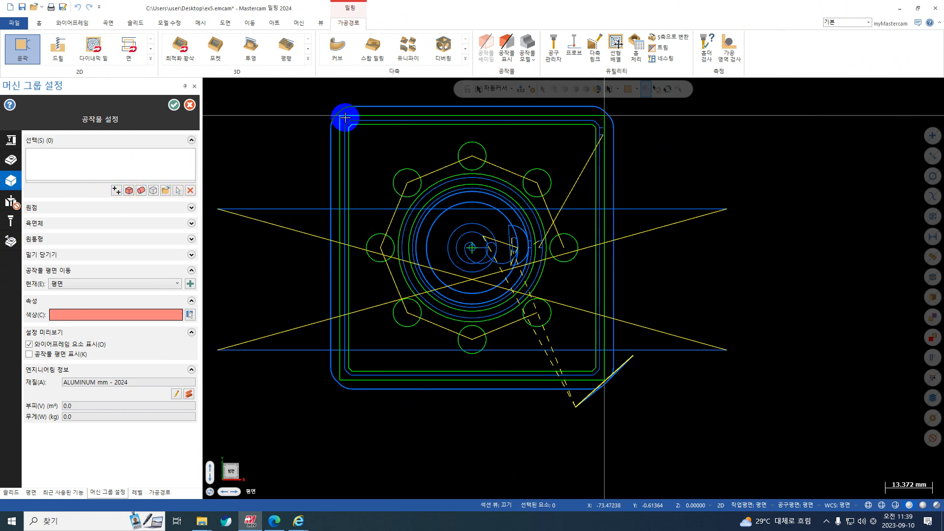
- Create a rectangular stock block around all the part geometry and set its height to 25 mm
click(128, 193)
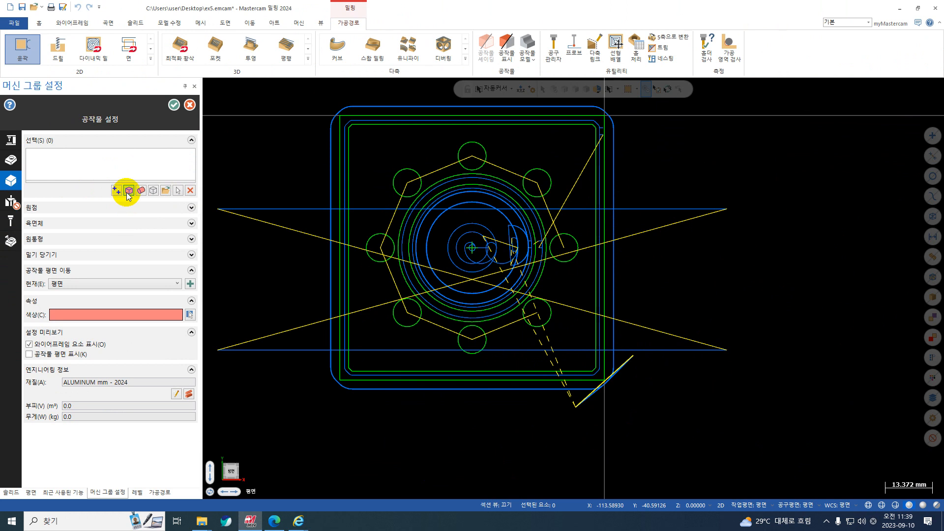
click(153, 190)
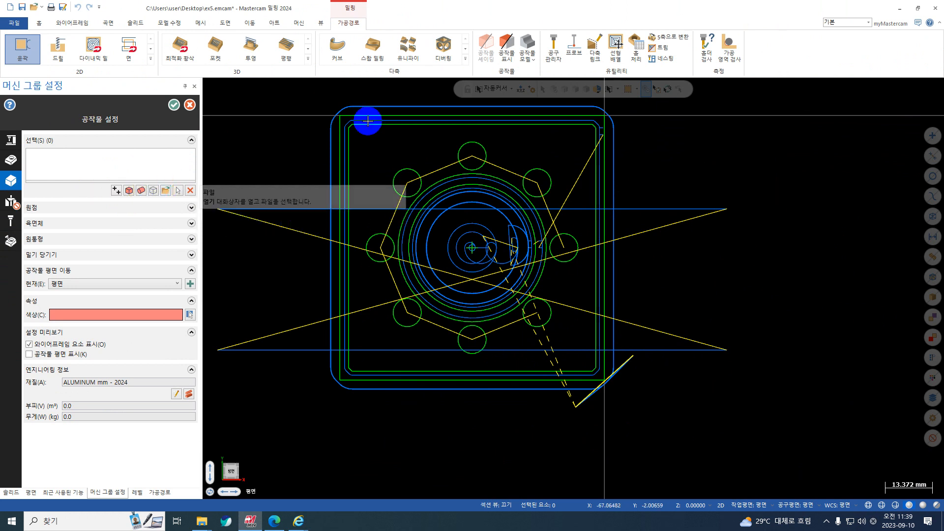
click(128, 191)
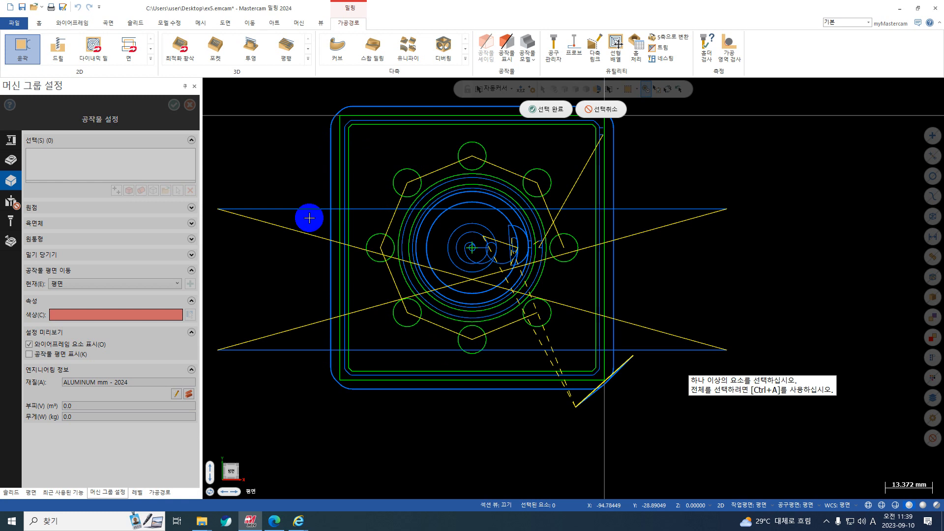
scroll(447, 277, down, 2)
drag(632, 133, 344, 381)
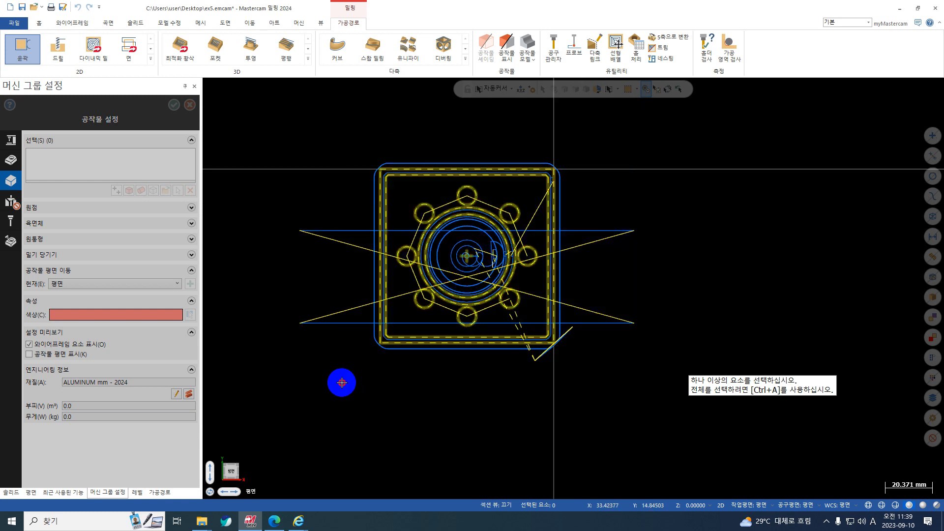
key(Return)
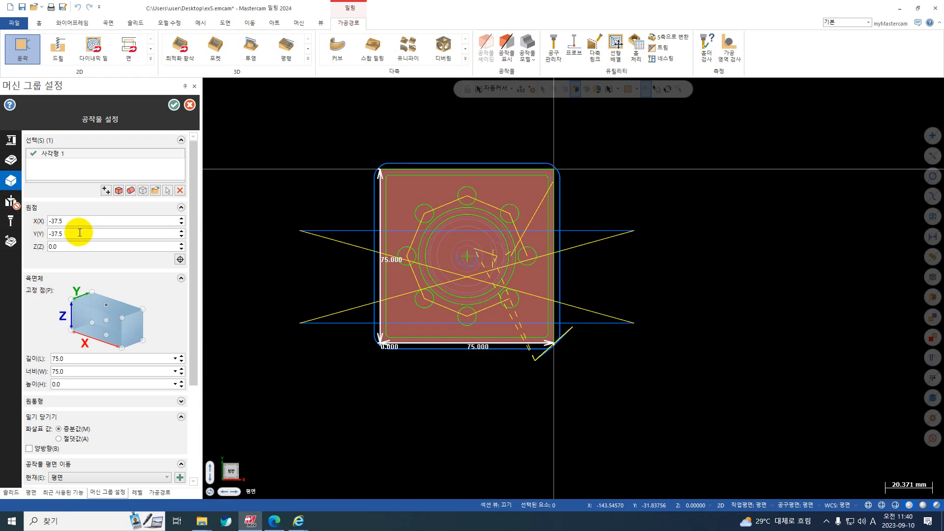
click(68, 384)
text(25)
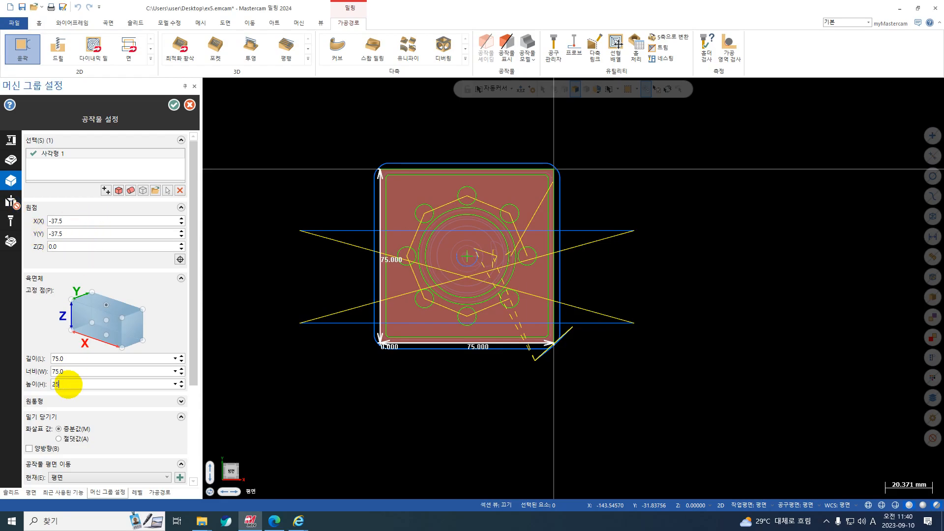
click(80, 373)
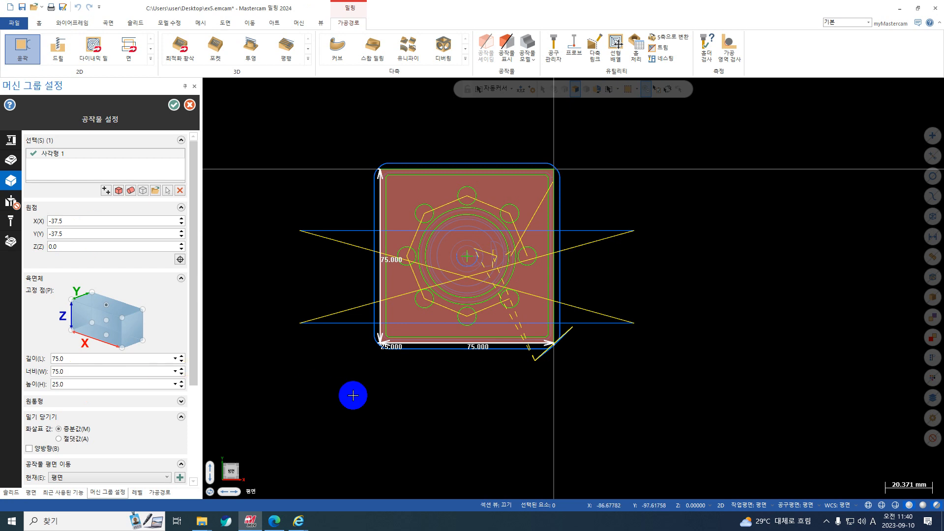
- Push-pull the stock block's side face outward in the negative X direction by 10 mm
mouse_move(354, 394)
middle_down()
mouse_move(456, 330)
mouse_move(461, 310)
middle_up()
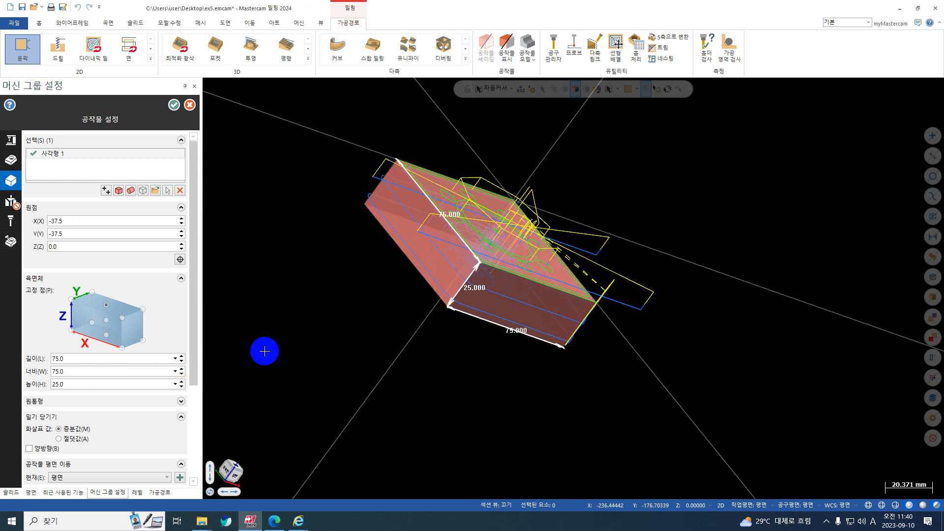
middle_drag(349, 310, 314, 332)
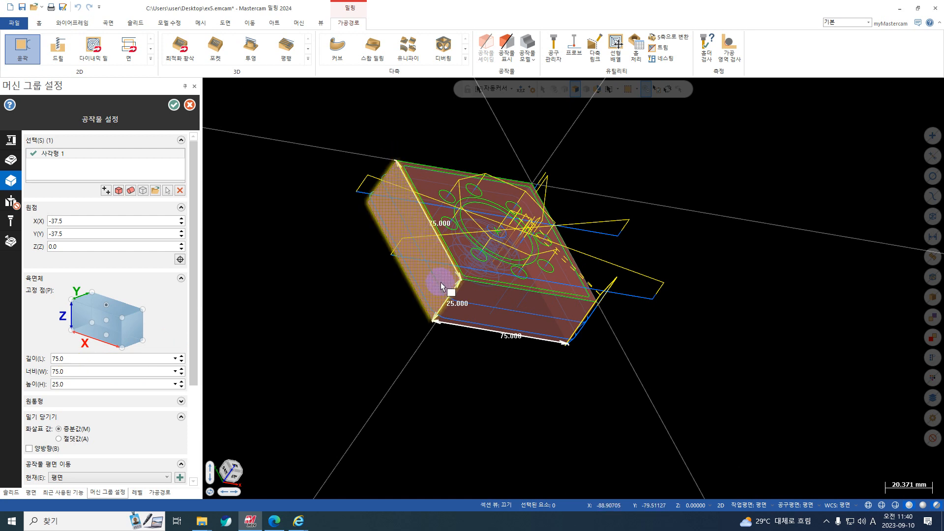
click(401, 238)
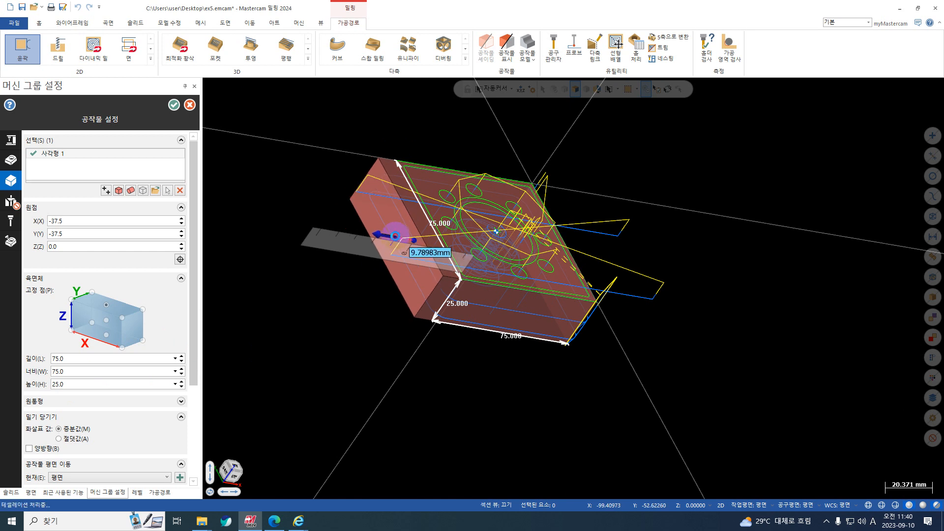
text(10)
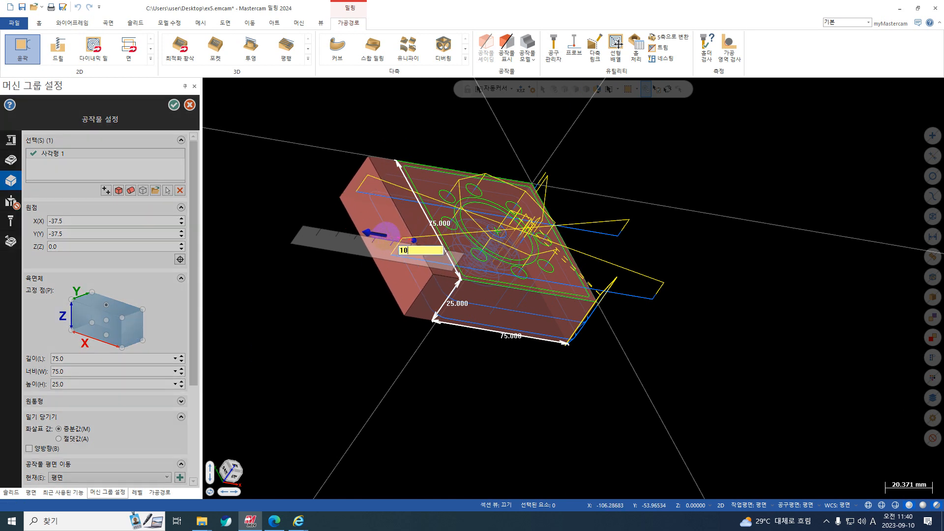
key(Return)
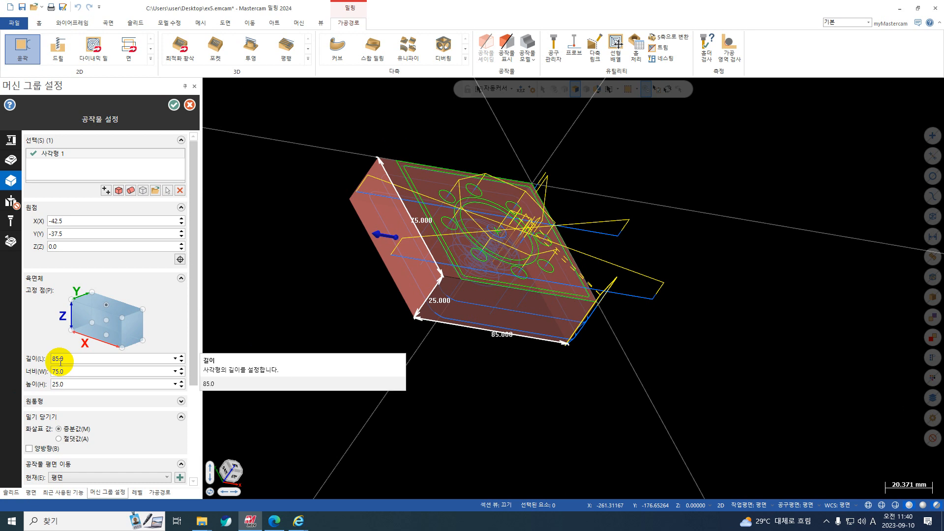
- Keep the stock setup open and remove all entries from the stock selection list
middle_drag(413, 343, 442, 298)
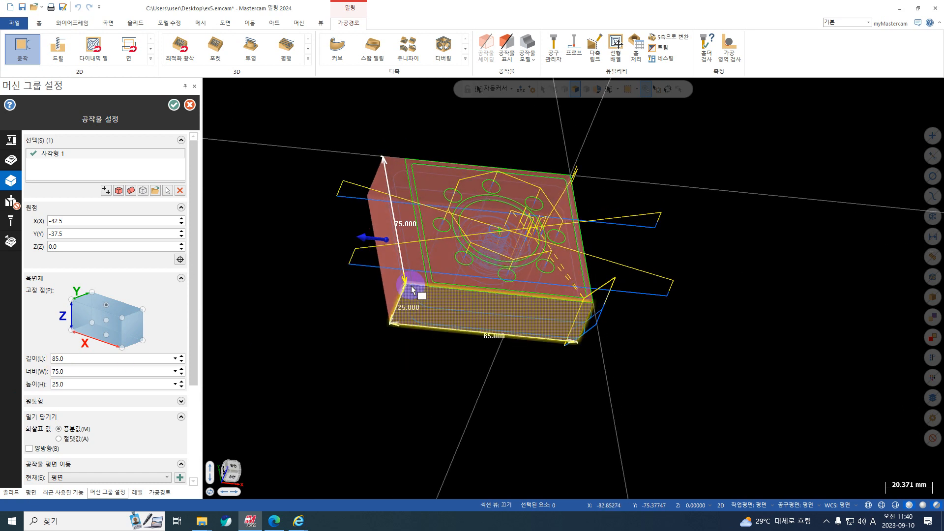
click(79, 364)
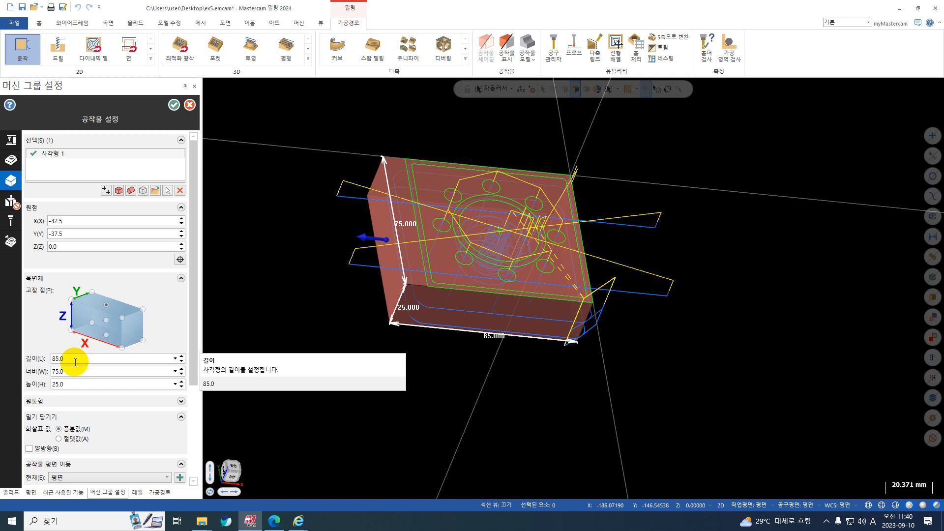
key(Escape)
click(160, 299)
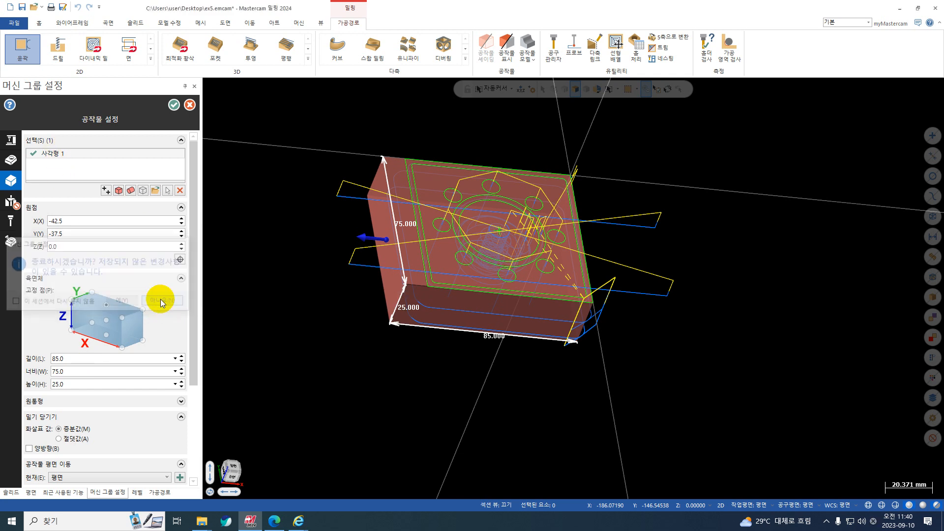
right_click(46, 153)
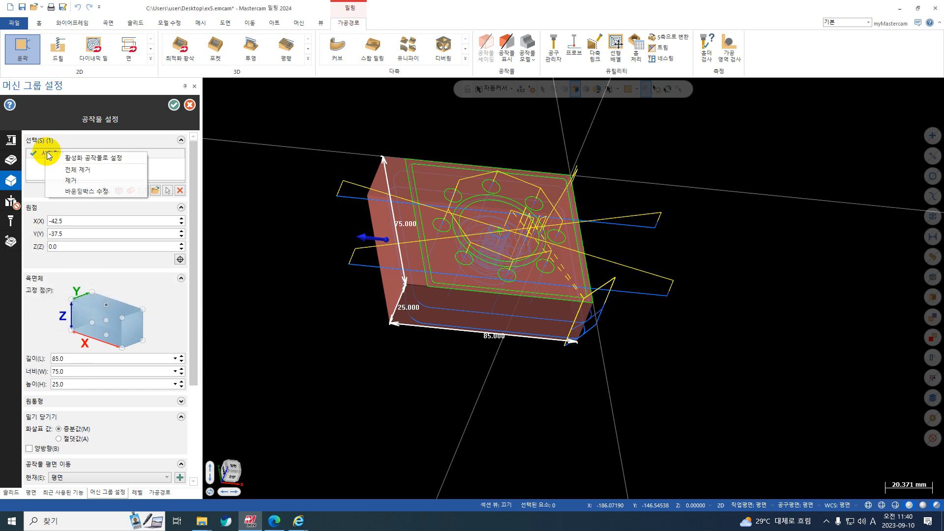
click(75, 170)
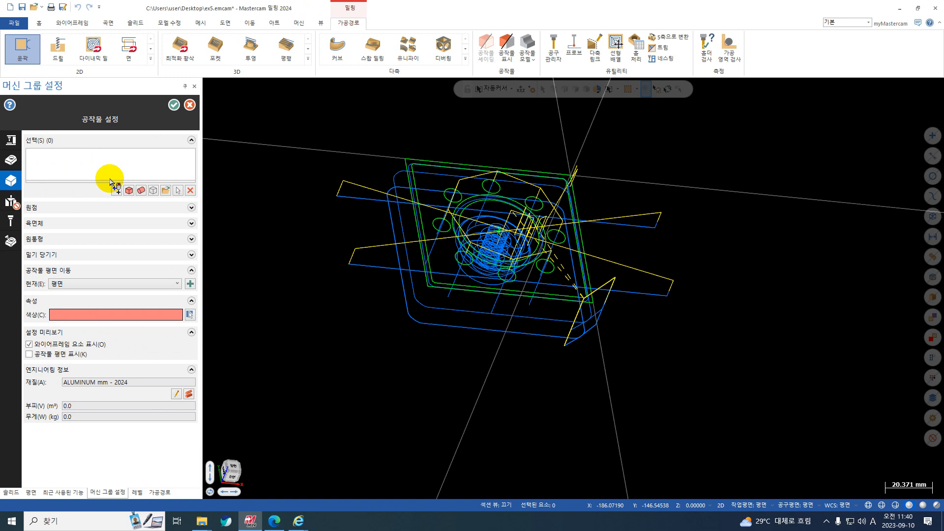
- Define a rectangular stock from all the part geometry, with its Z origin at 1 and a height of 25 mm
click(99, 118)
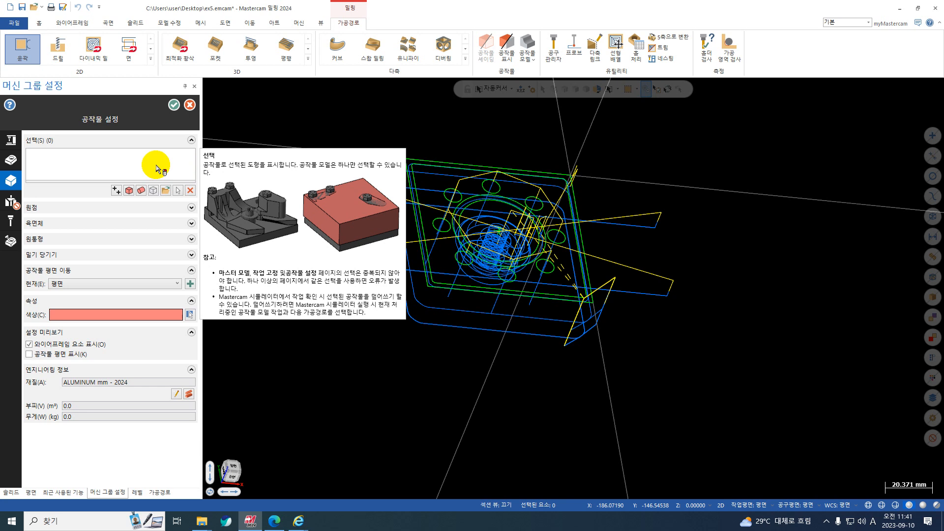
click(128, 190)
drag(640, 163, 331, 393)
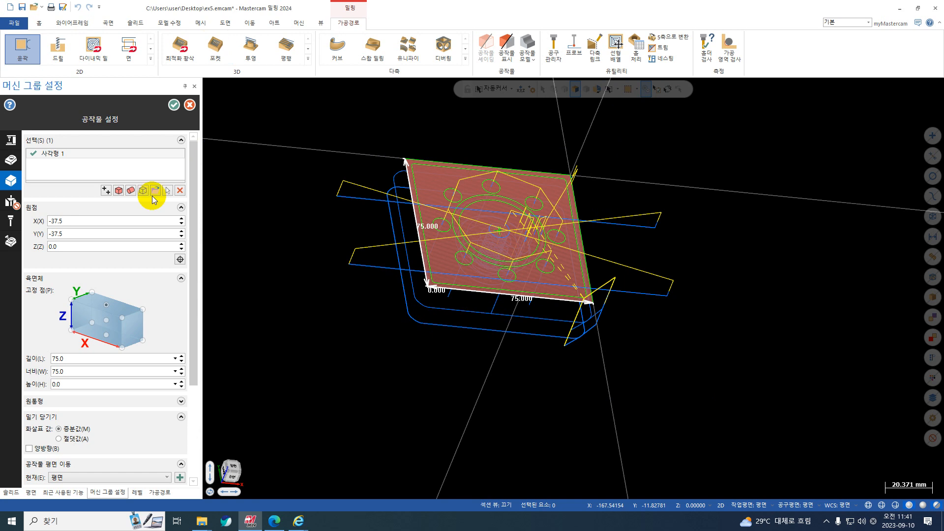
double_click(79, 246)
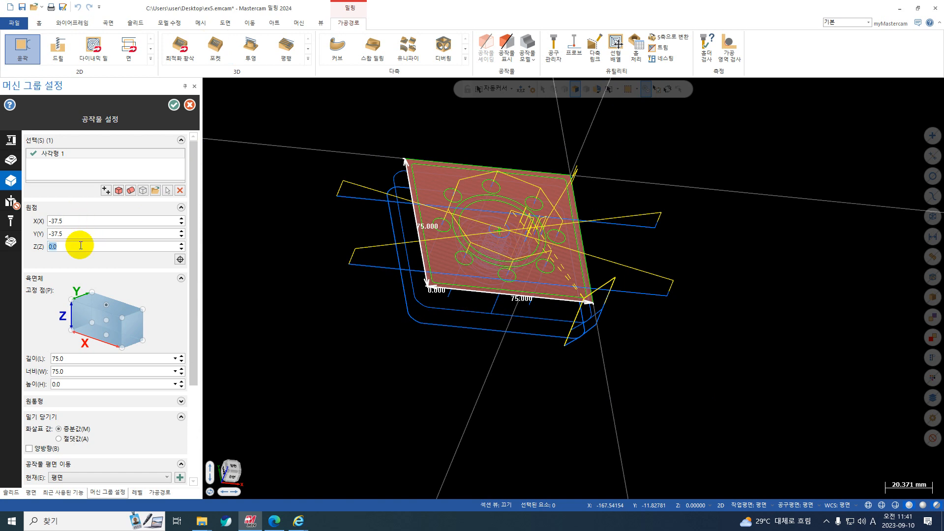
text(1)
double_click(91, 389)
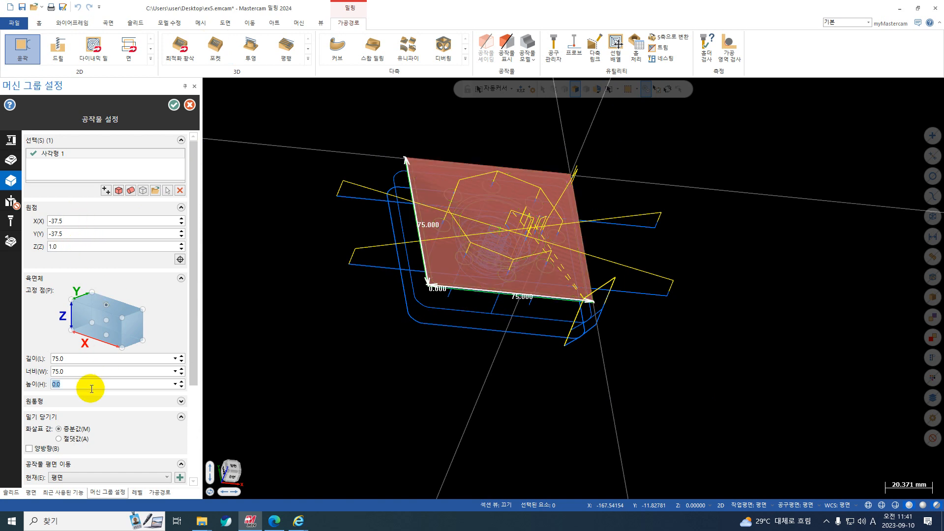
text(25)
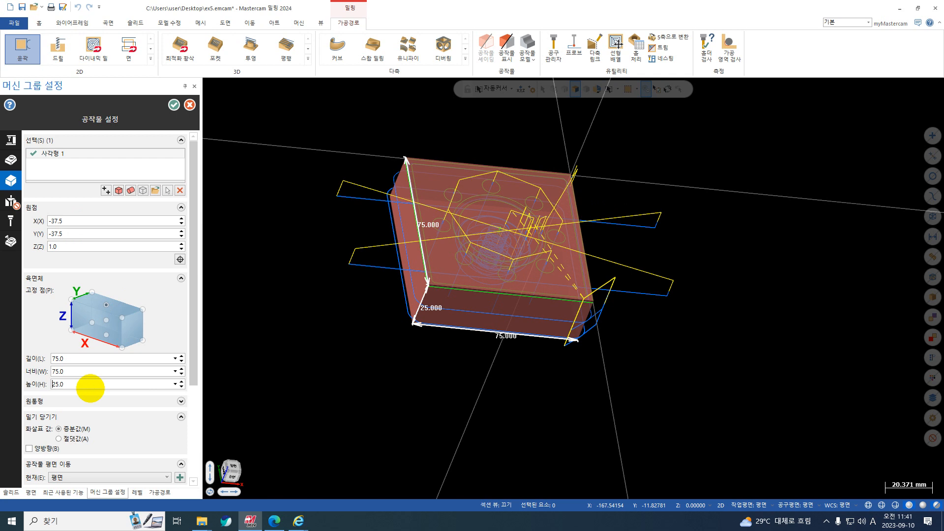
- Try a stock length of 80 mm, then restore the length to 75 mm
double_click(108, 359)
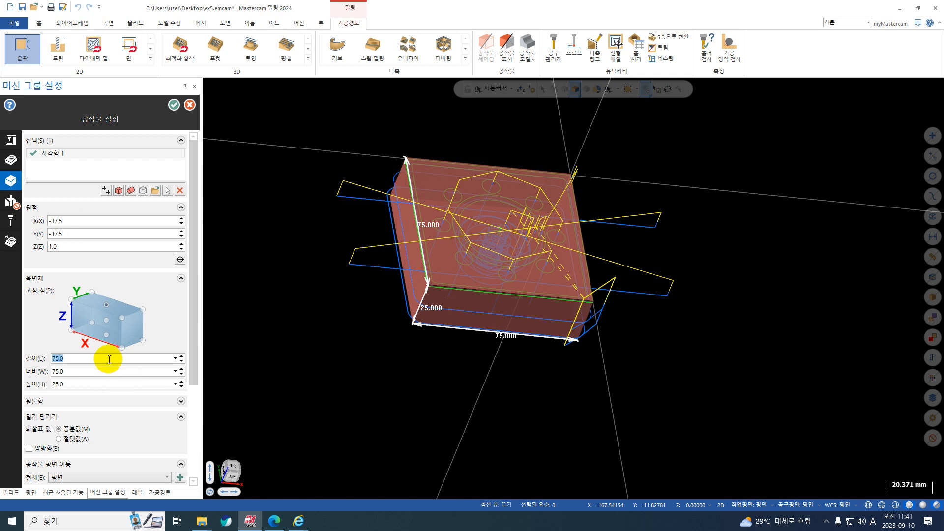
text(80)
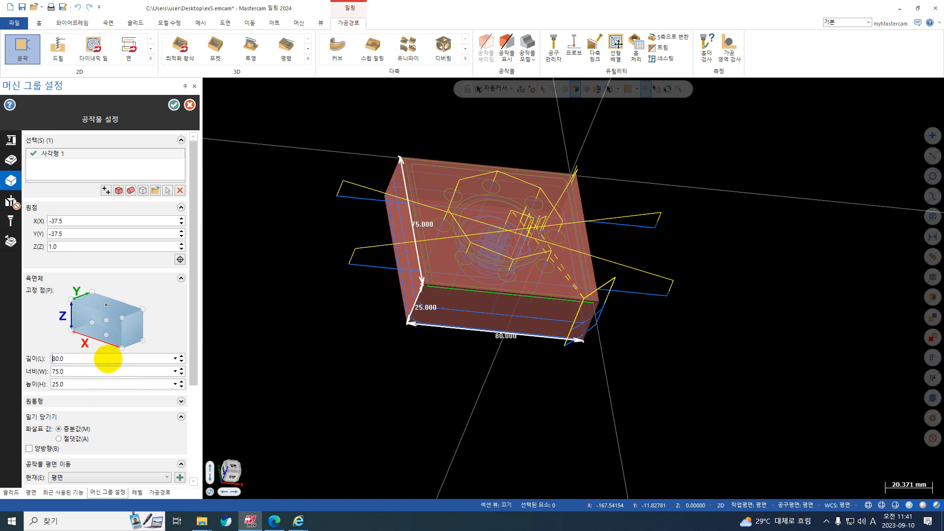
drag(108, 359, 4, 346)
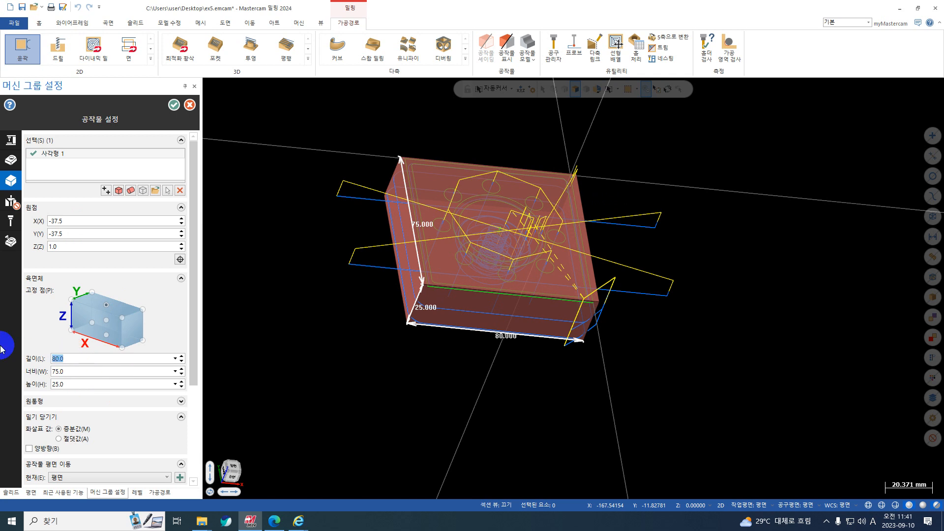
text(75)
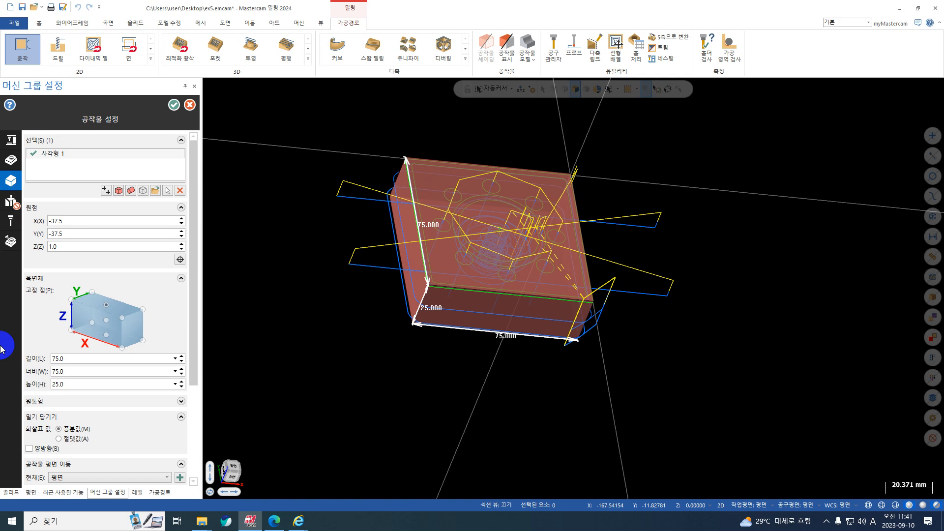
- Accept the stock setup and open the machining verification simulator for the selected operations in a maximized window
click(176, 105)
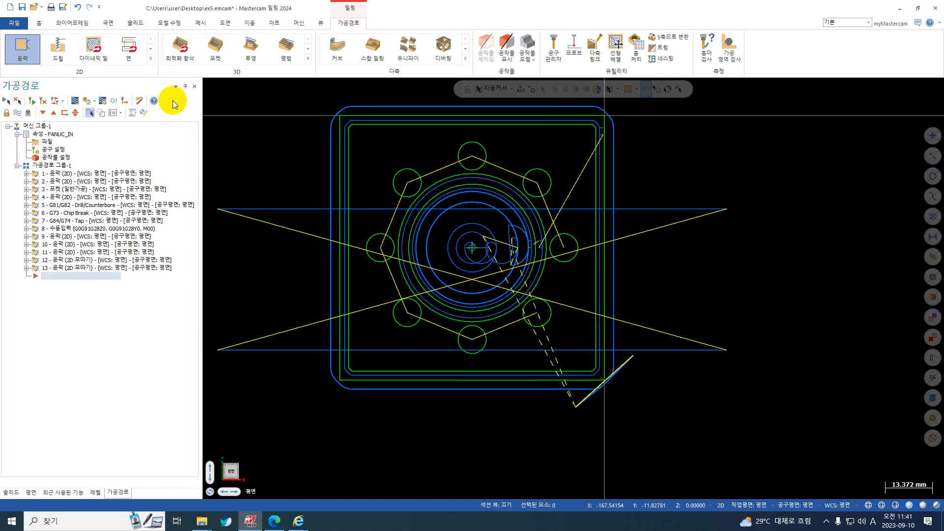
middle_drag(522, 271, 569, 285)
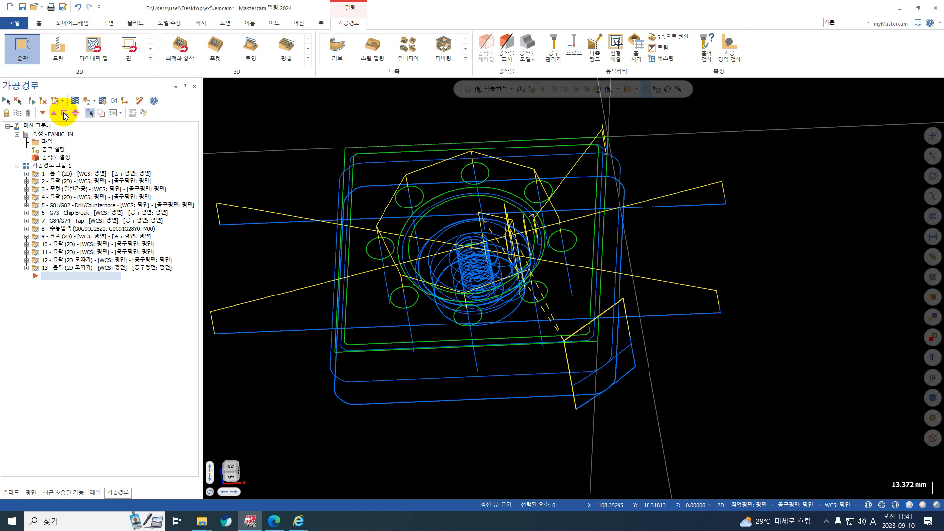
click(89, 101)
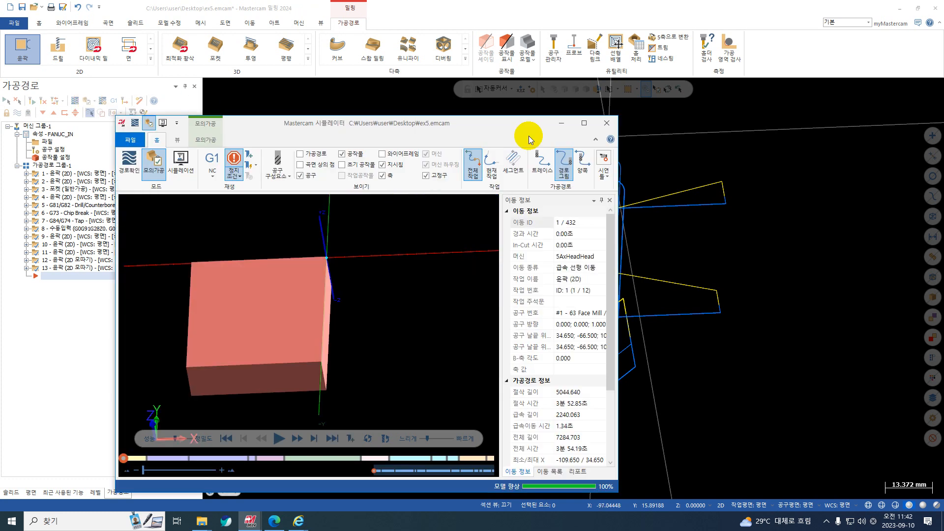
click(582, 127)
scroll(325, 197, down, 2)
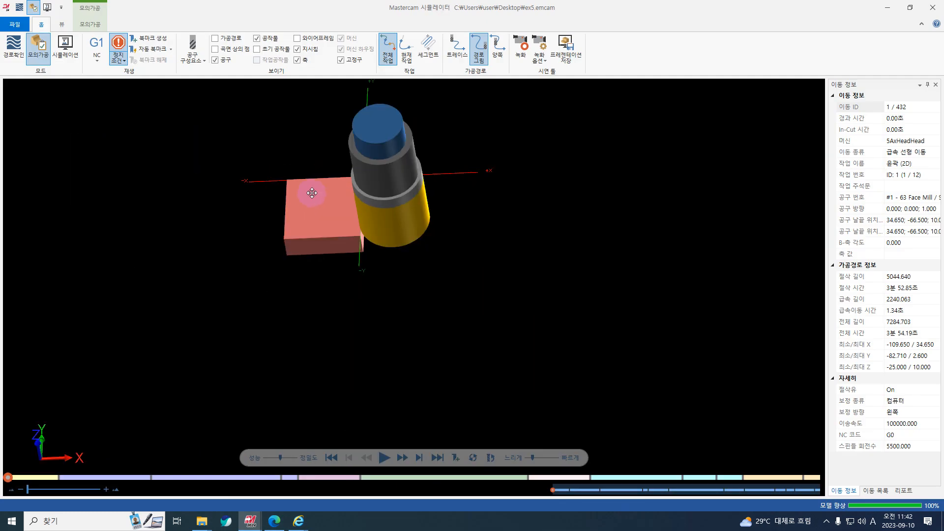
middle_drag(310, 196, 323, 184)
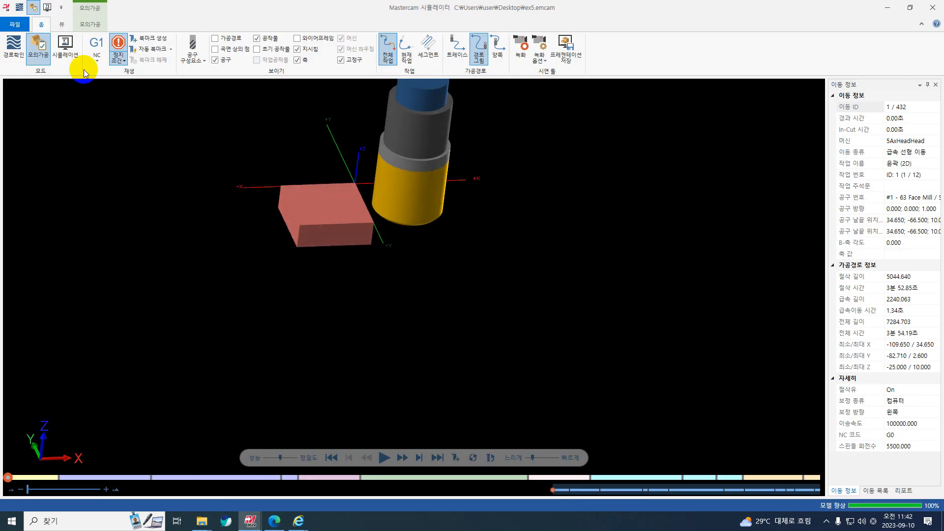
click(61, 24)
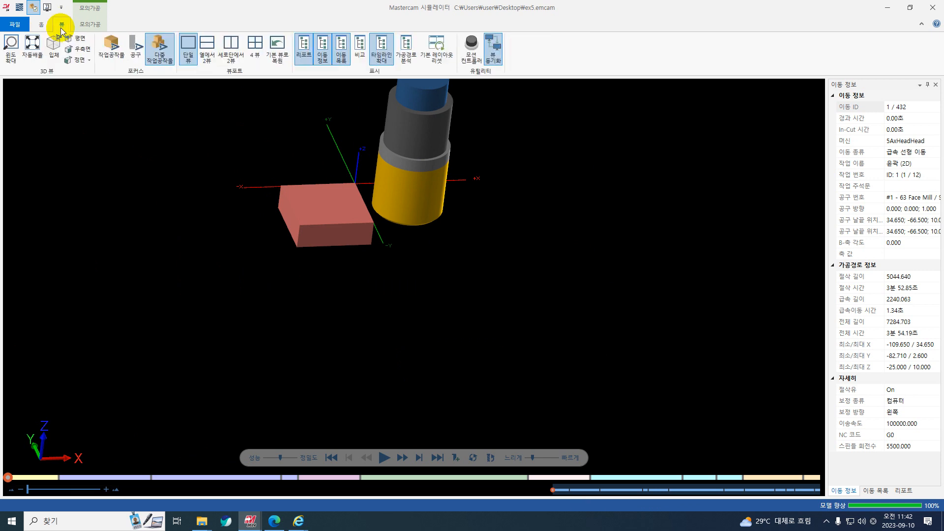
click(89, 24)
click(14, 59)
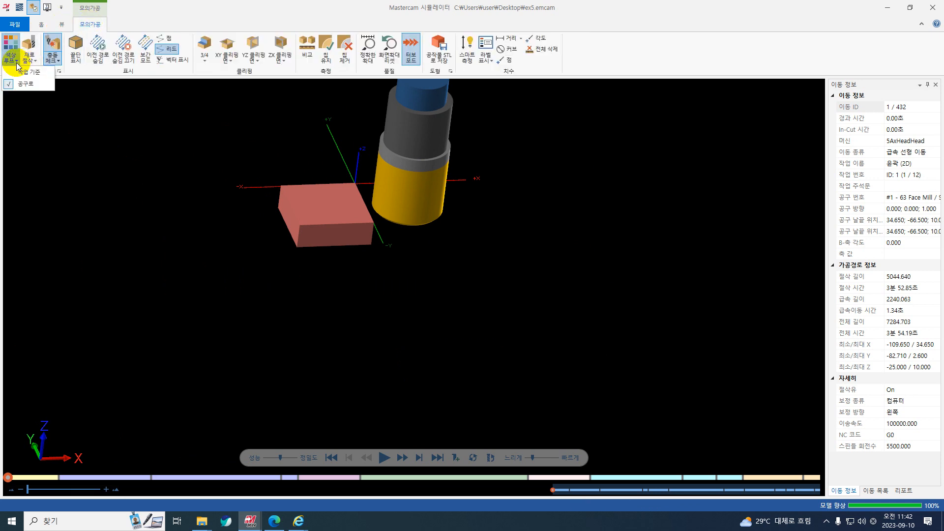
click(17, 63)
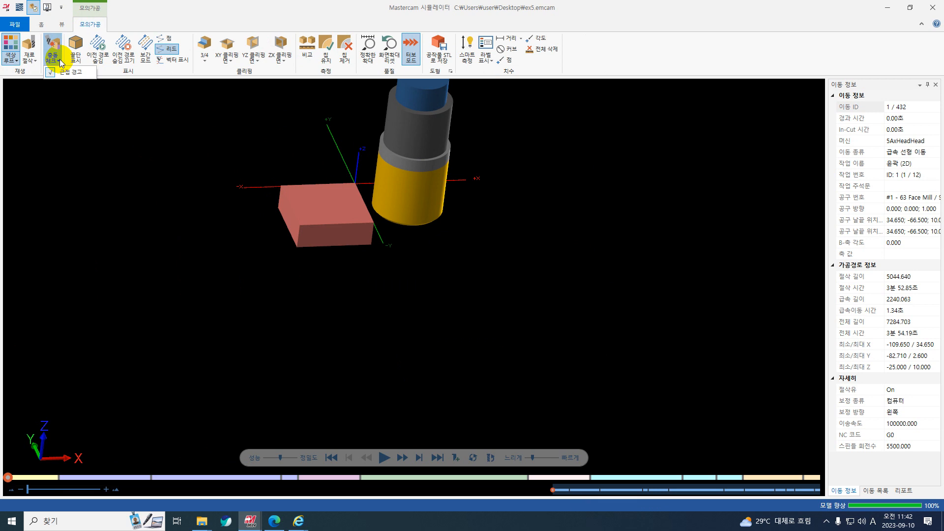
click(60, 59)
click(46, 24)
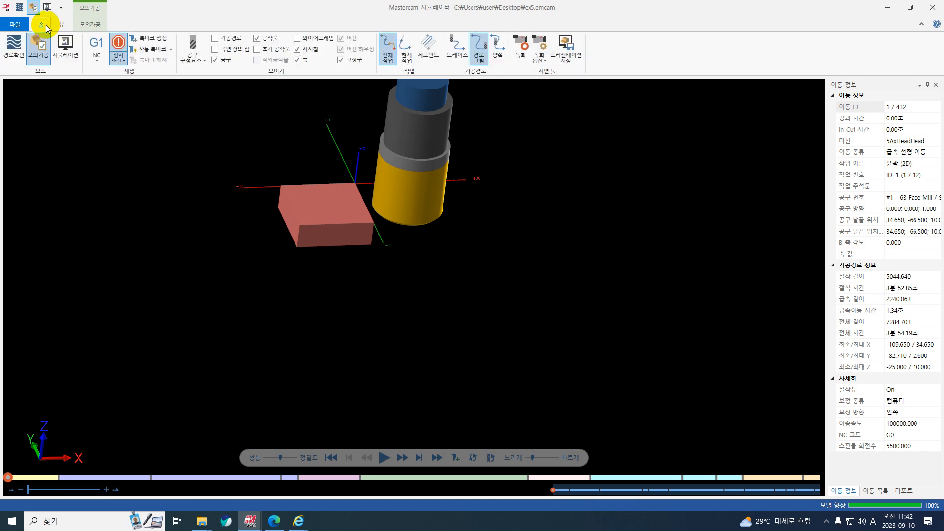
- Turn off the stop conditions and play the machining simulation of all operations
click(122, 60)
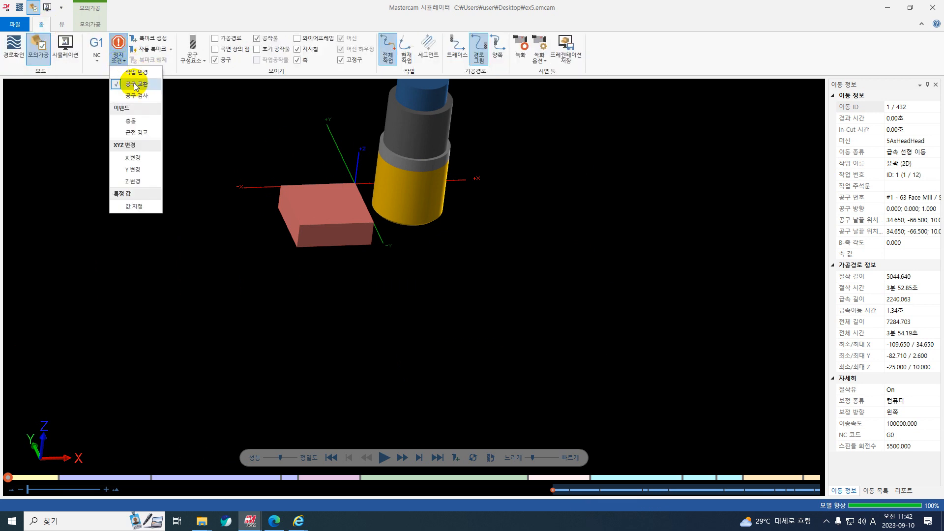
click(123, 43)
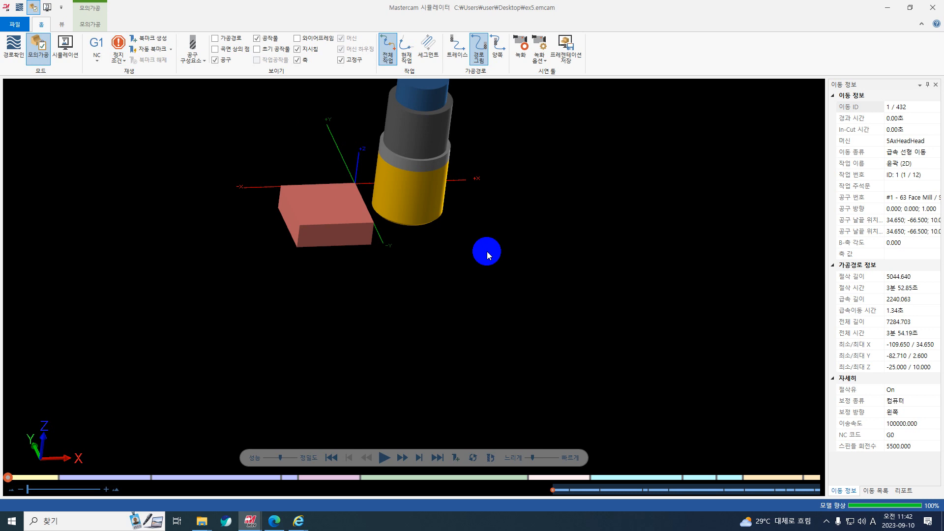
middle_drag(486, 251, 346, 320)
scroll(324, 311, up, 2)
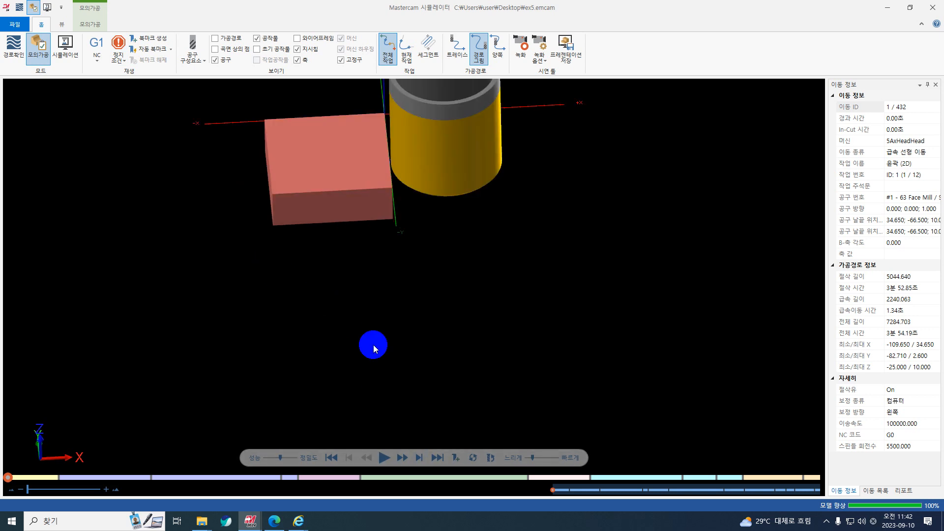
scroll(373, 344, down, 3)
middle_drag(356, 238, 343, 192)
scroll(345, 194, up, 1)
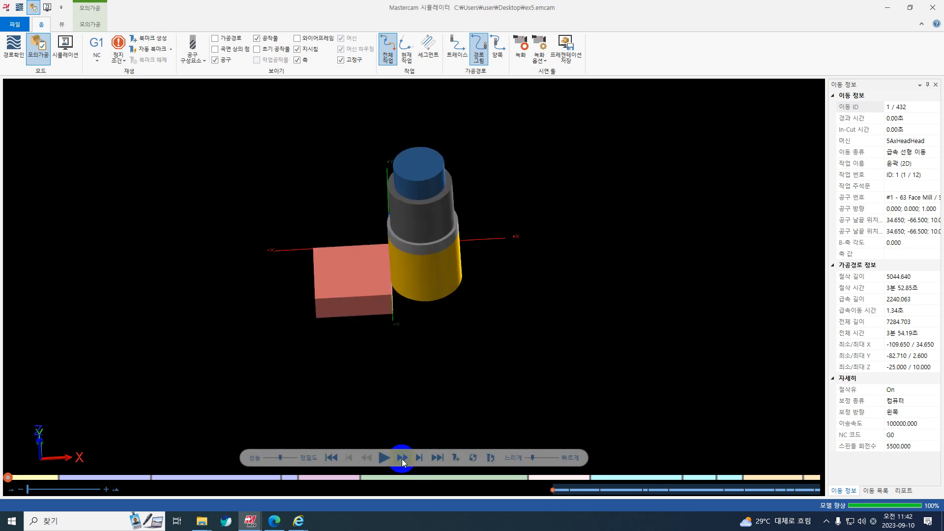
click(382, 457)
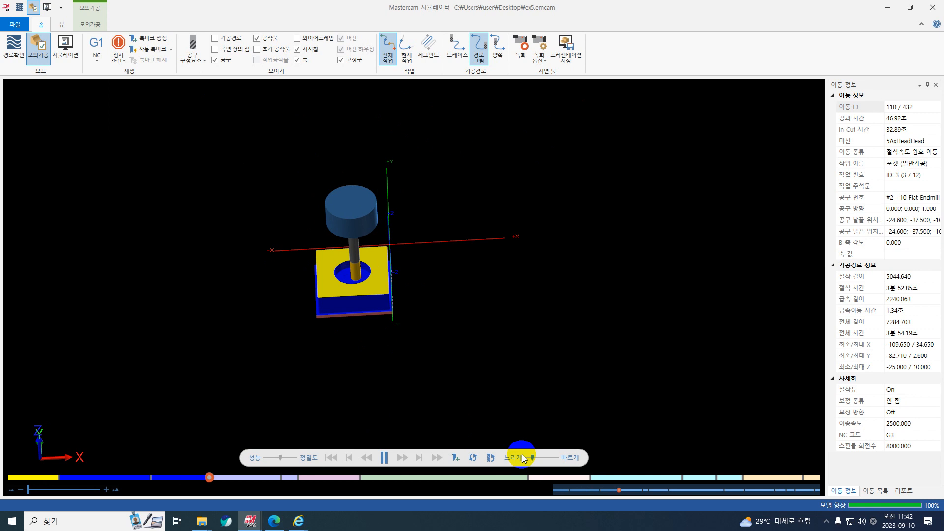
- Replay the simulation from the beginning at a slightly slower speed, with the tool-change stop condition enabled
drag(532, 457, 529, 457)
click(119, 47)
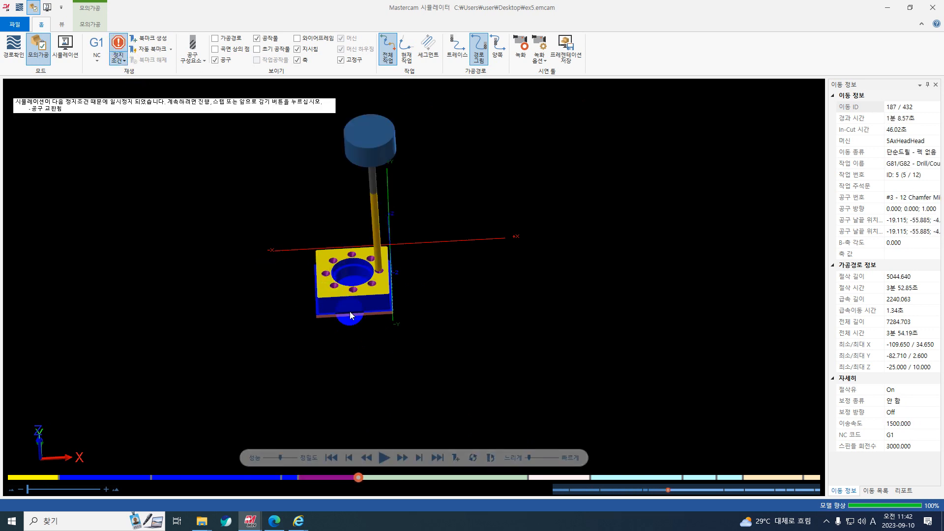
click(336, 460)
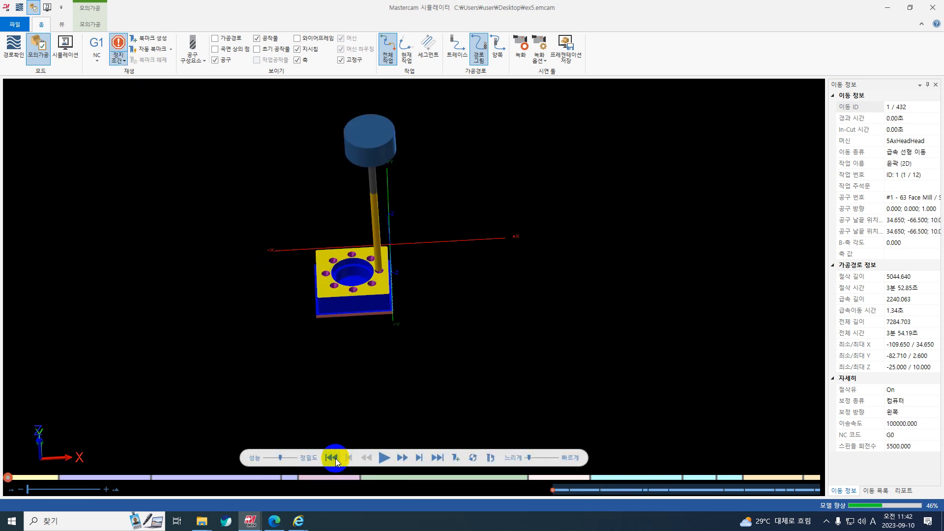
click(381, 458)
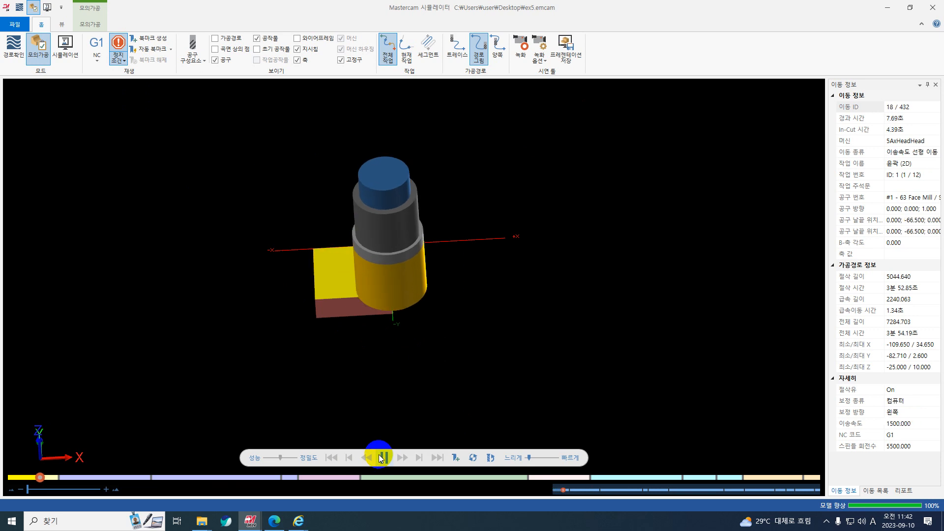
- Continue the simulation tool by tool through the 10 mm flat endmill roughing, the 12 mm chamfer mill spotting and the 6.9 mm chip-break drilling
click(384, 458)
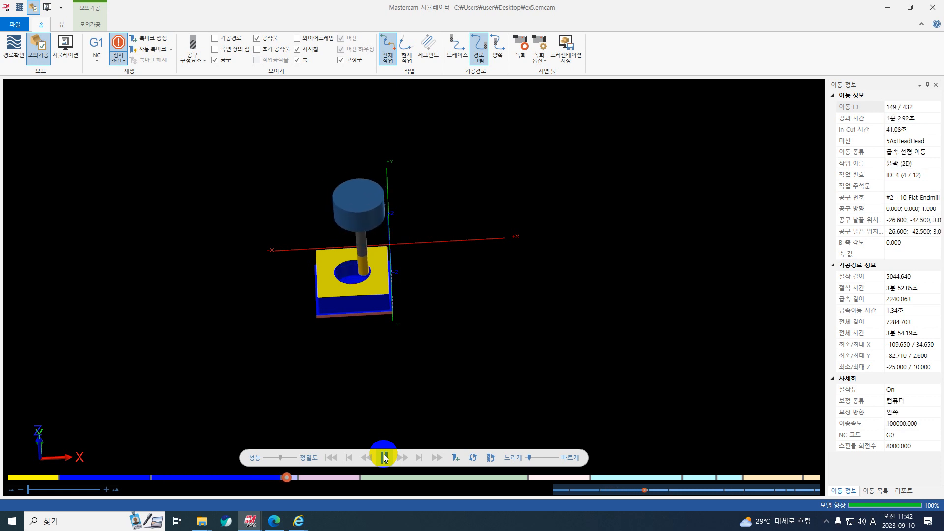
scroll(389, 277, up, 2)
scroll(389, 277, up, 2)
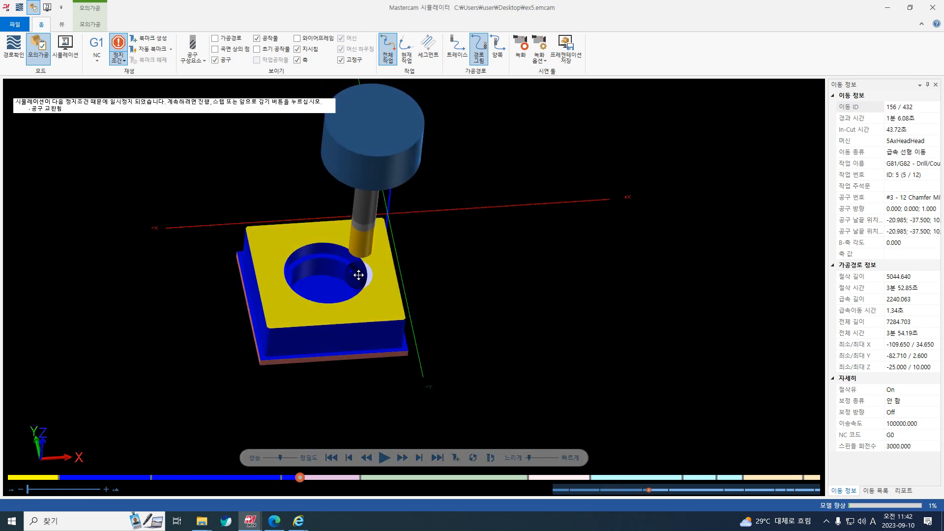
click(383, 458)
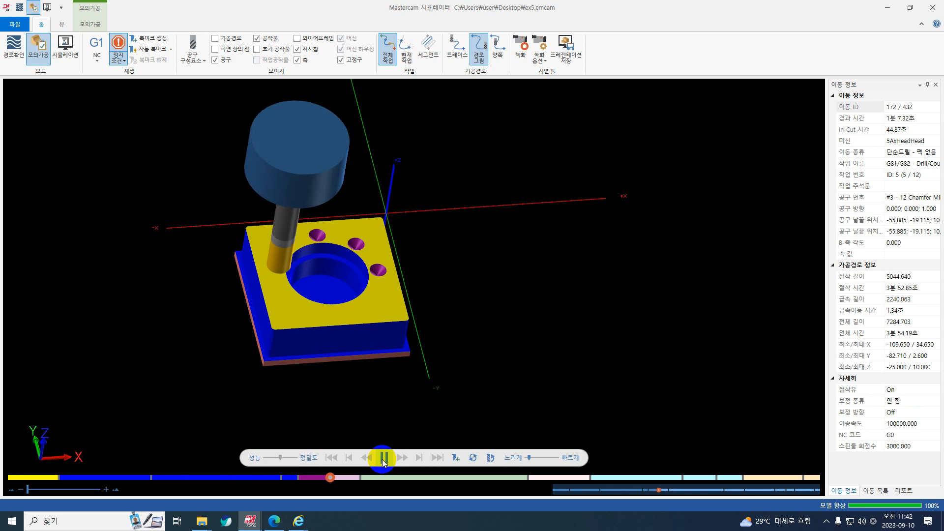
click(383, 458)
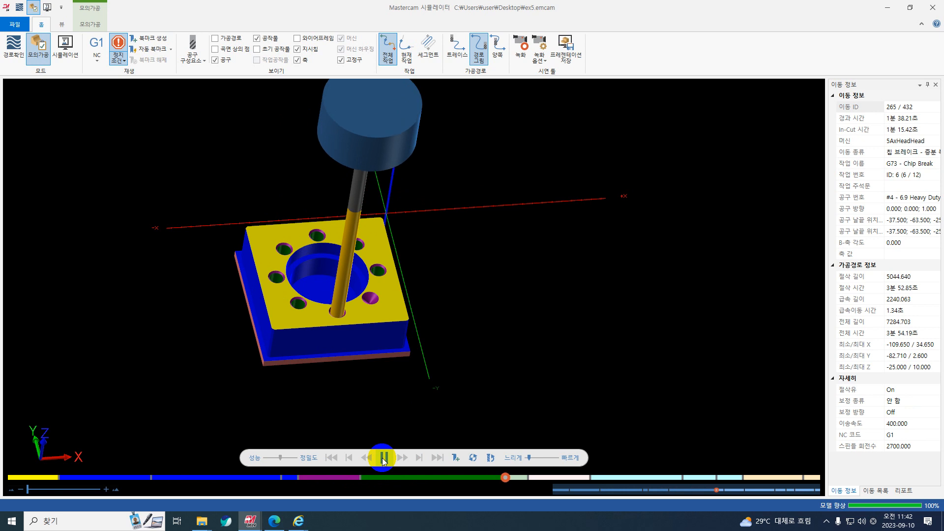
- Continue the simulation through the M8 x 1.25 tapping, the 10 mm endmill finishing and the 6 mm chamfering up to the last move
click(382, 458)
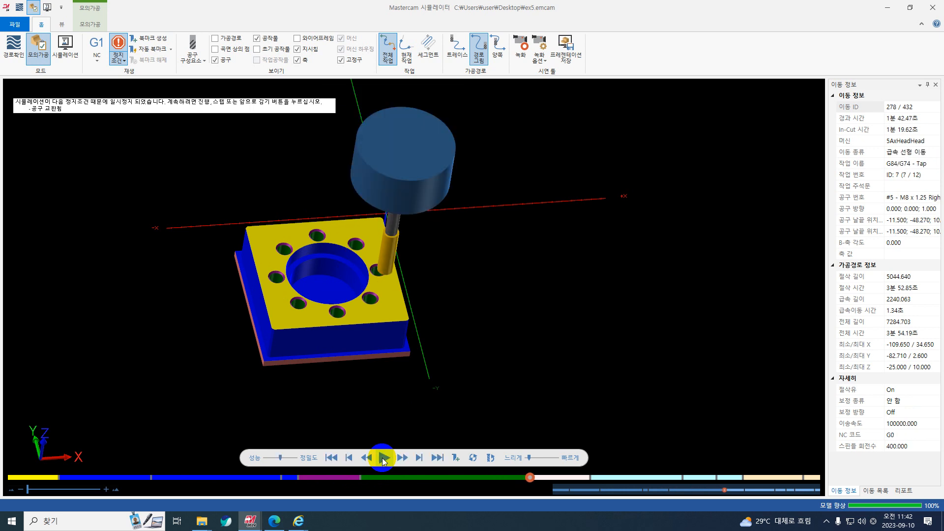
click(382, 458)
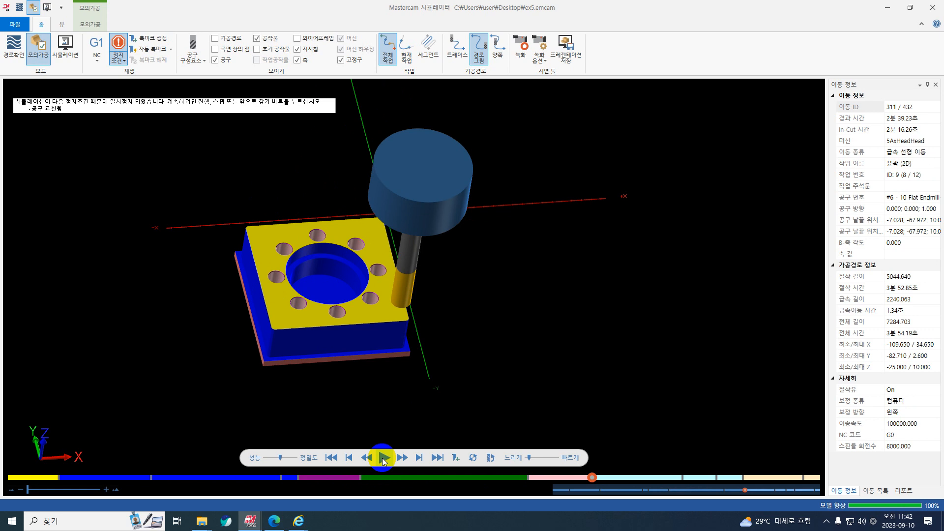
click(382, 458)
click(382, 458)
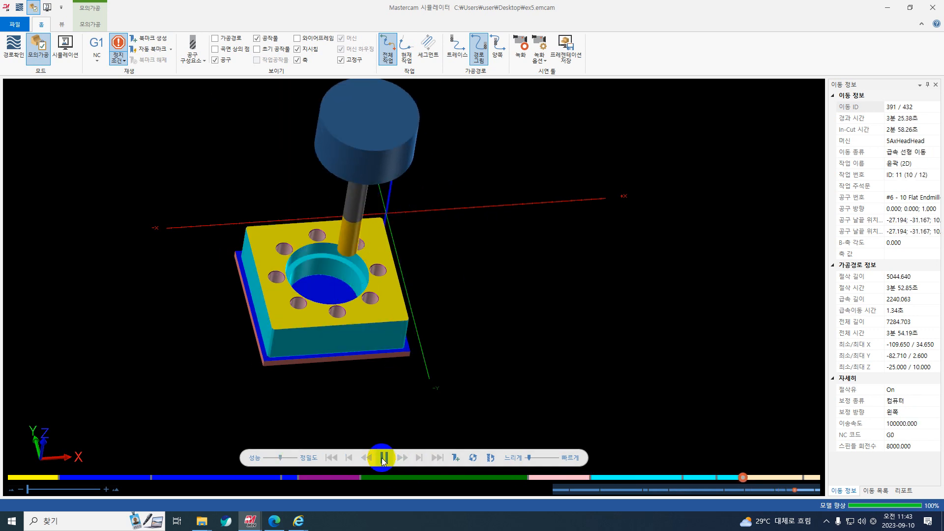
click(384, 459)
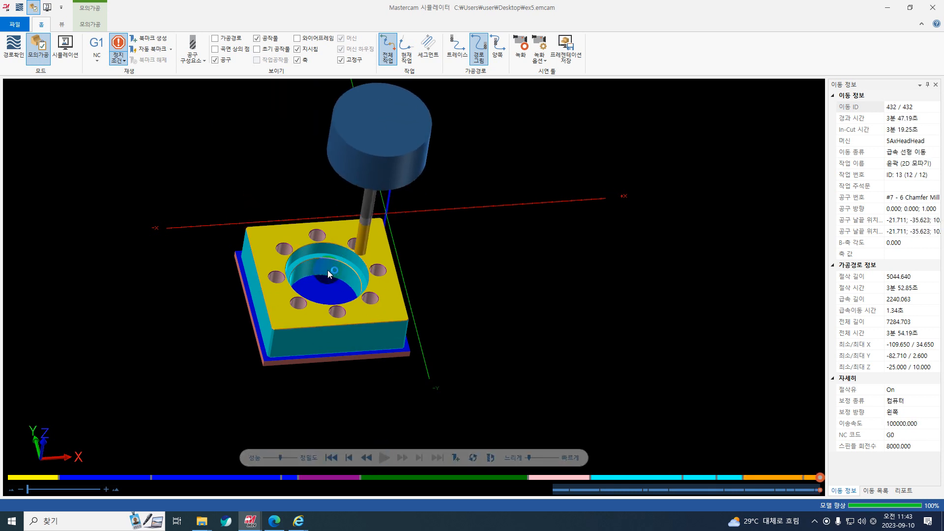
- Inspect the machined part with the XY clipping plane, using the top clip and the bottom clip in turn, and turn the clipping off
scroll(369, 270, up, 5)
scroll(370, 270, up, 1)
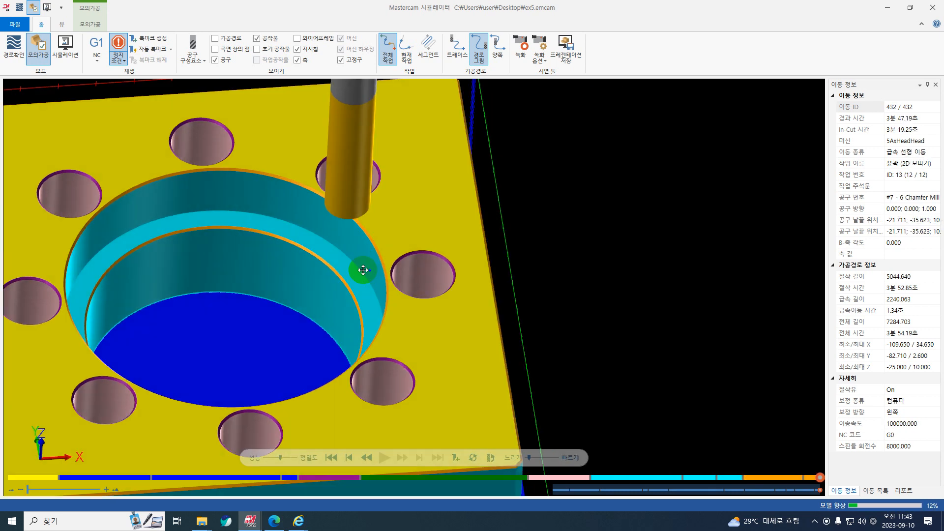
middle_drag(363, 272, 374, 249)
scroll(338, 265, down, 3)
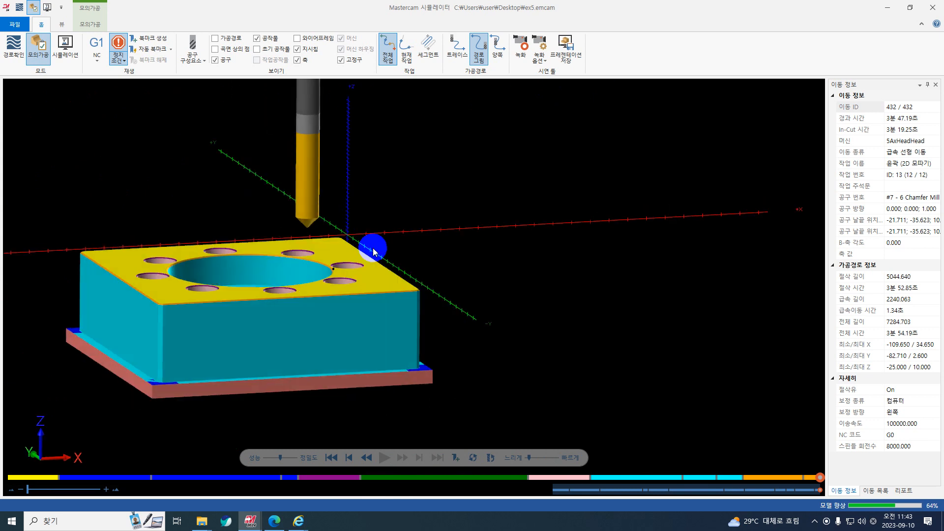
click(64, 25)
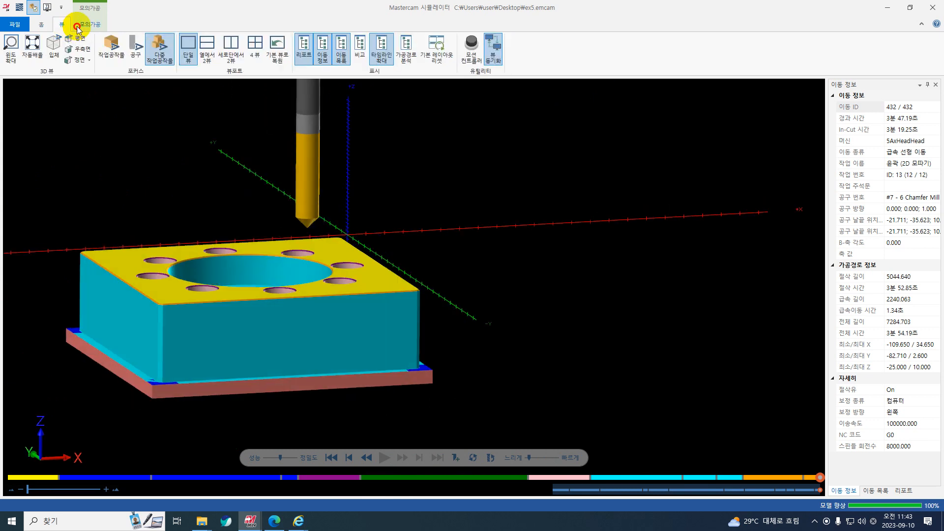
click(82, 24)
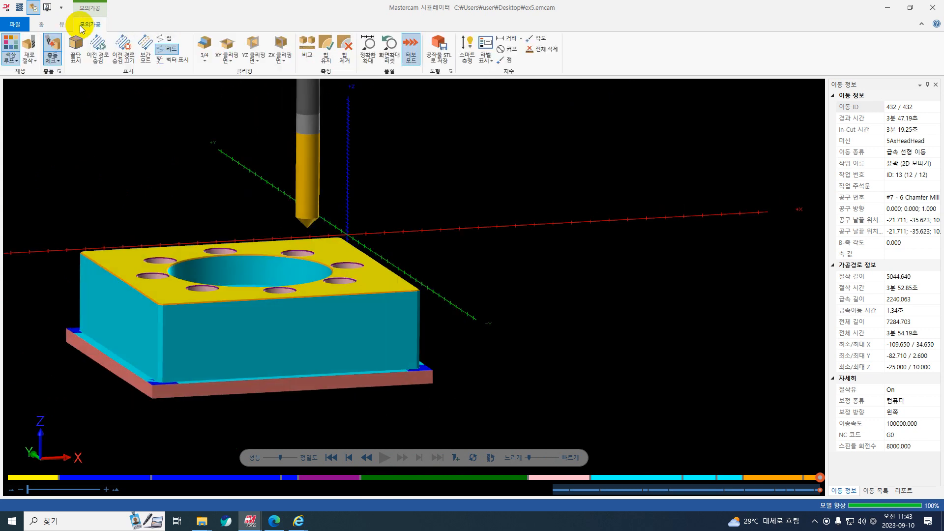
click(227, 57)
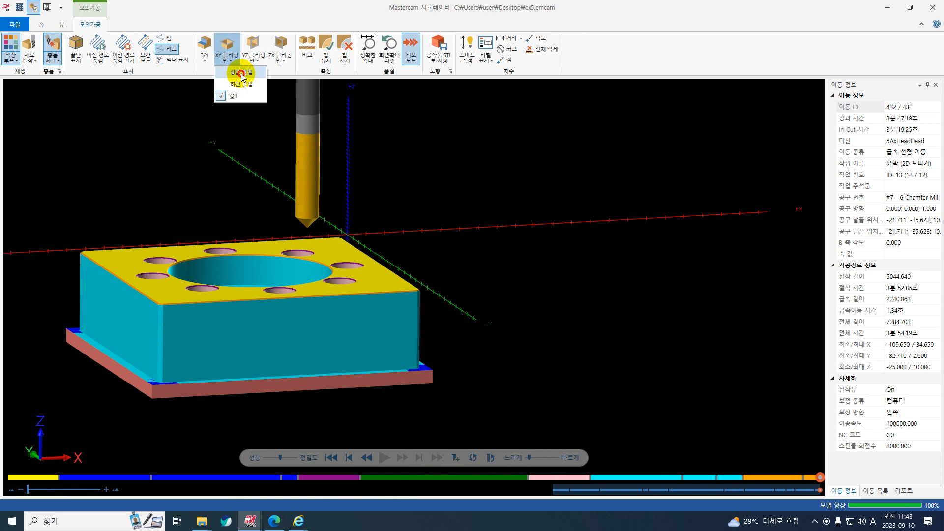
click(241, 73)
scroll(276, 332, down, 2)
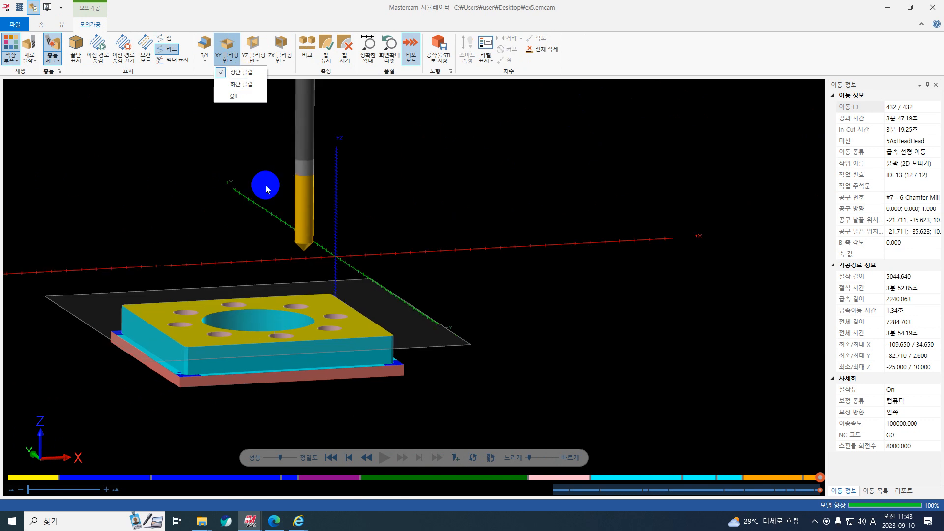
click(240, 84)
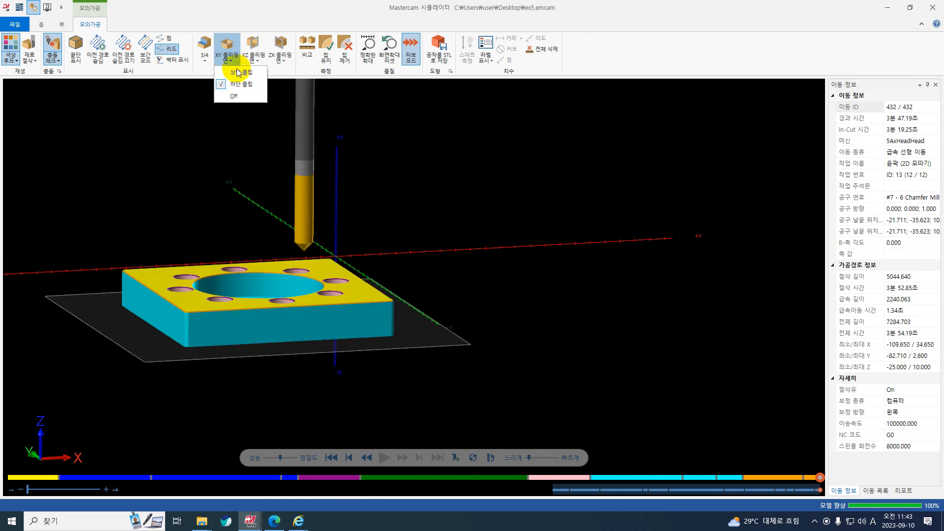
click(234, 96)
- Clip the left side of the machined part with the YZ clipping plane and examine the section through the bore and tapped holes
click(256, 50)
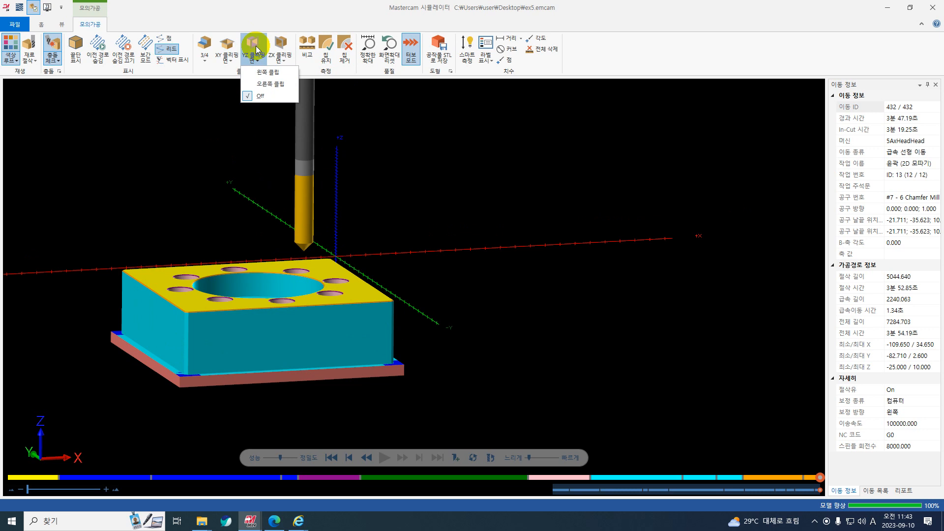
click(256, 50)
click(255, 51)
click(266, 72)
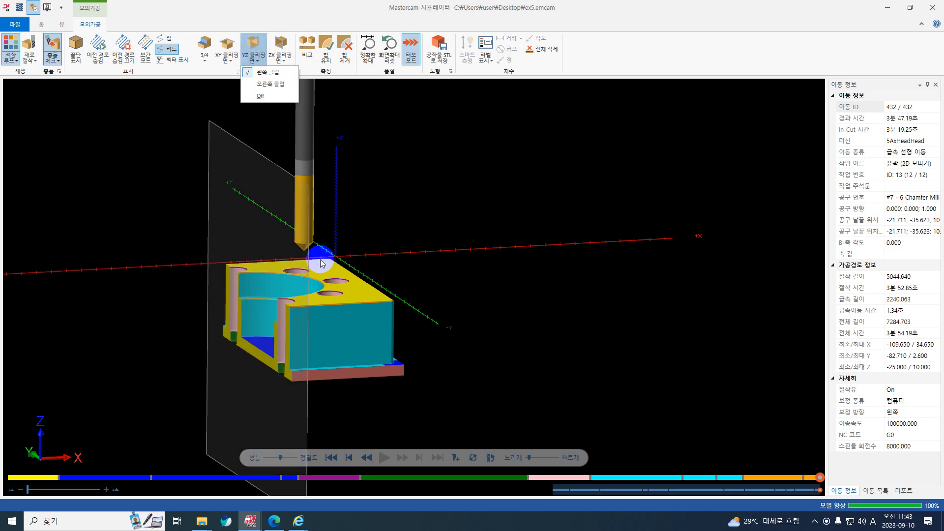
scroll(270, 236, down, 2)
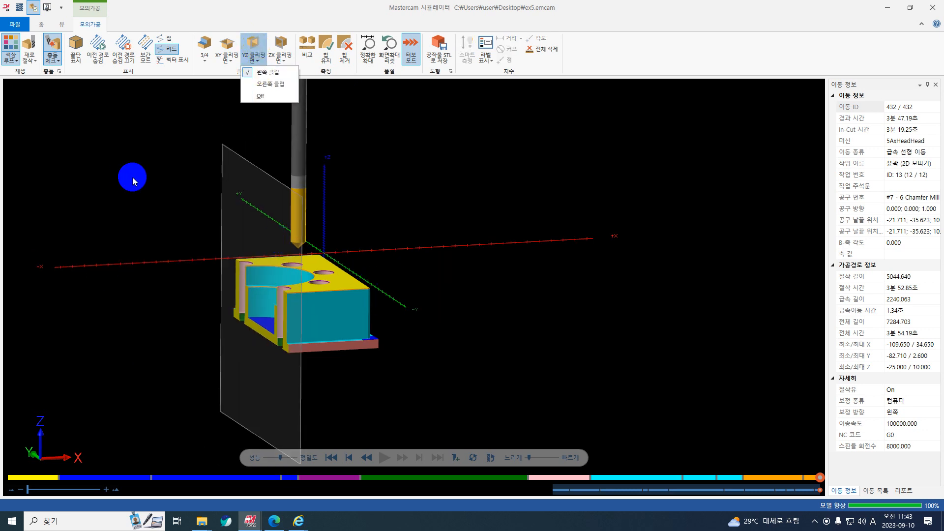
click(195, 255)
drag(195, 256, 260, 162)
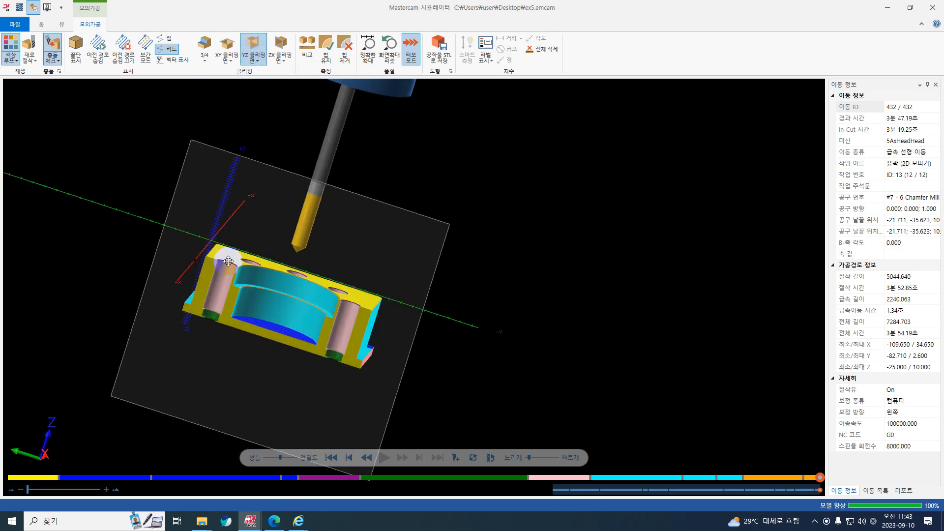
- Switch the YZ clipping to the right side, examine the opposite section, and turn the clipping off
click(258, 59)
click(269, 84)
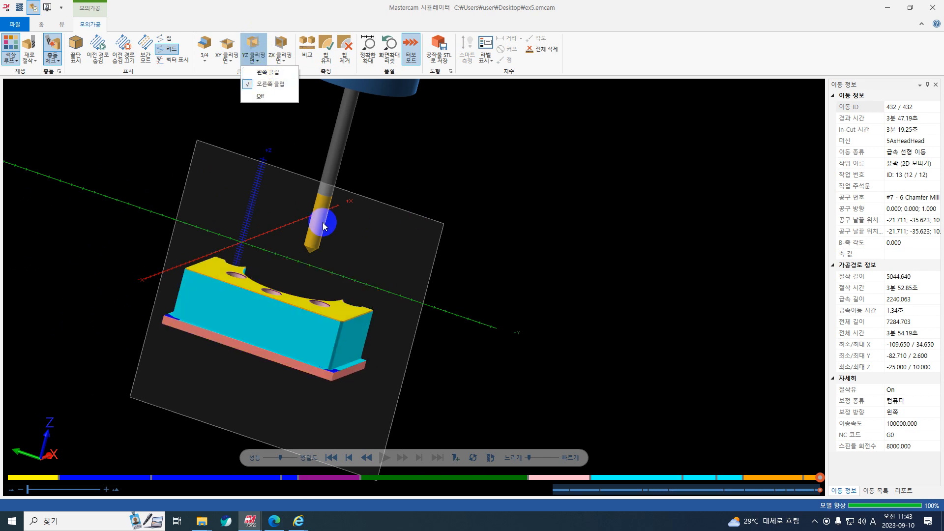
drag(441, 170, 319, 108)
click(260, 55)
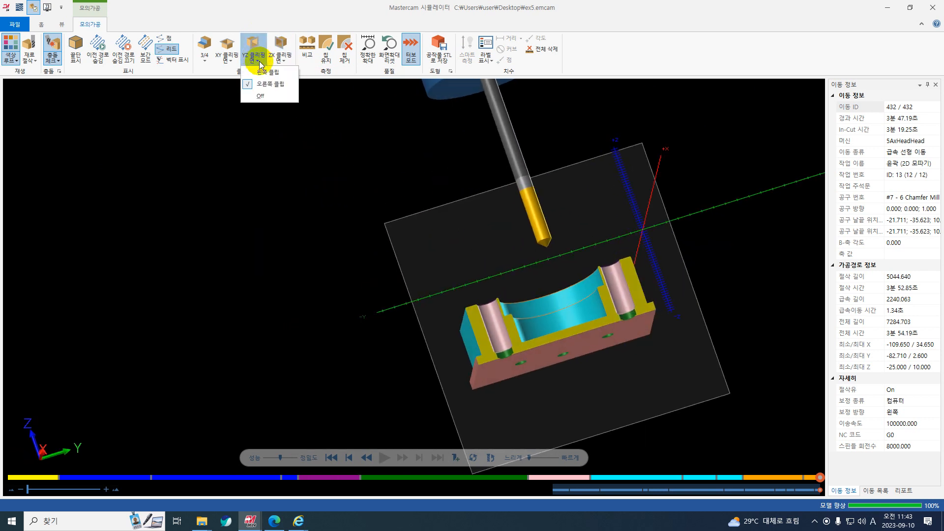
click(261, 96)
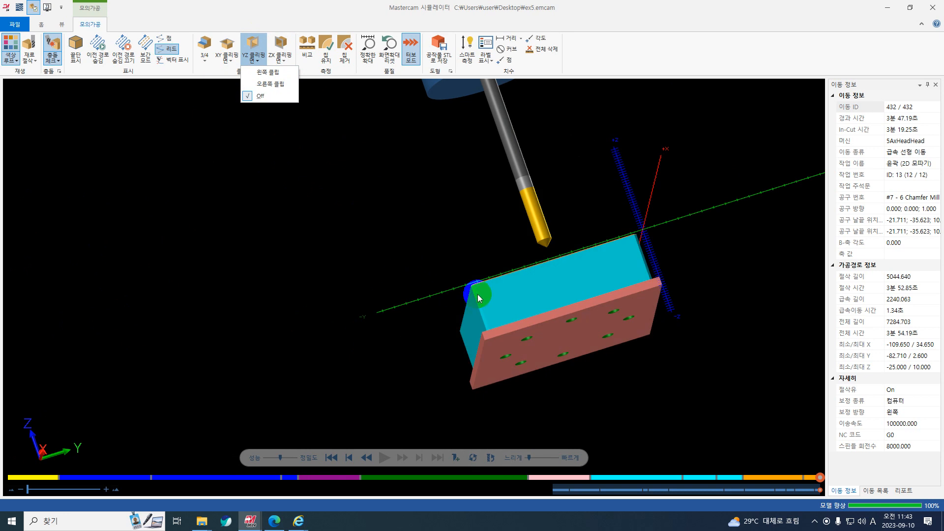
- Examine the unclipped machined part from its underside and from above
scroll(410, 246, down, 3)
scroll(526, 255, up, 3)
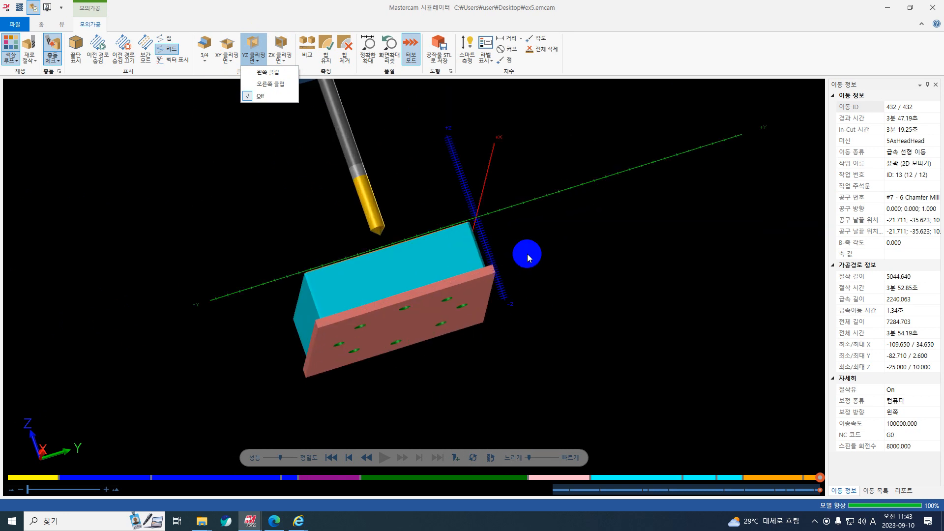
scroll(318, 151, down, 3)
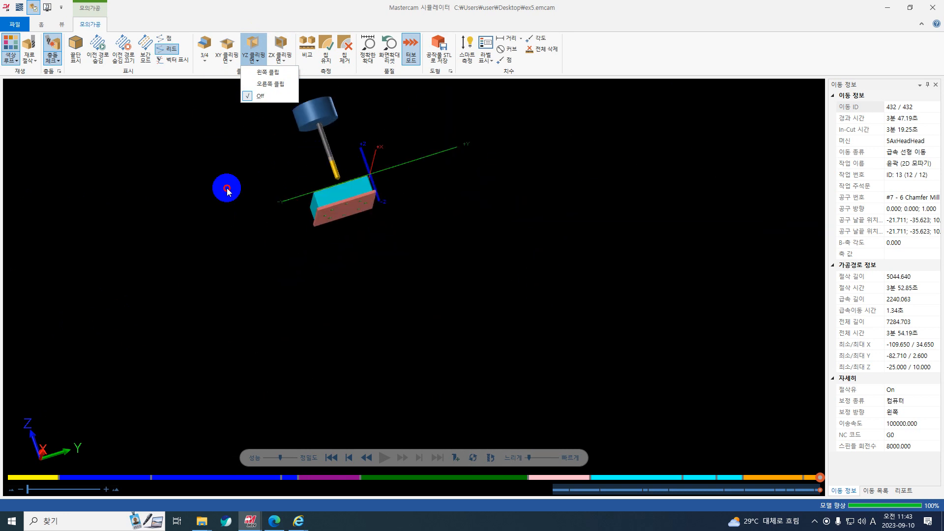
click(227, 188)
middle_drag(300, 183, 426, 311)
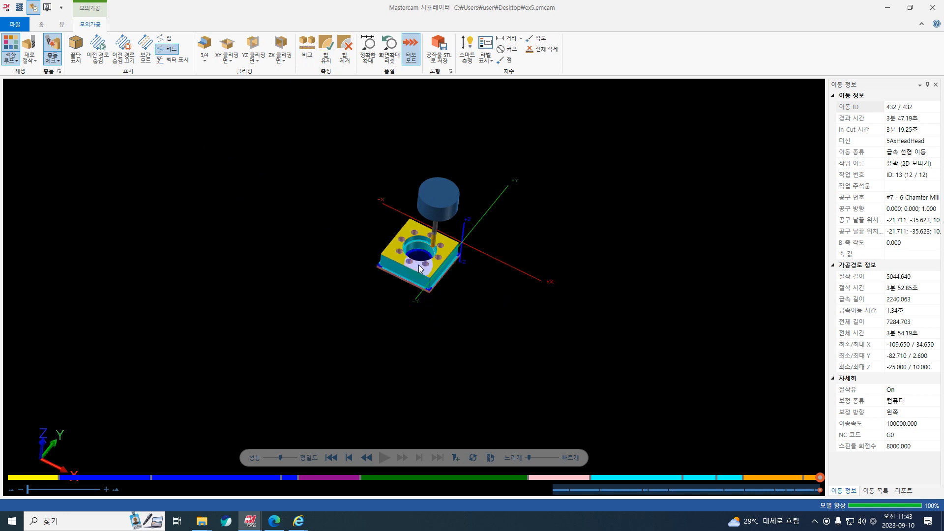
scroll(418, 265, up, 3)
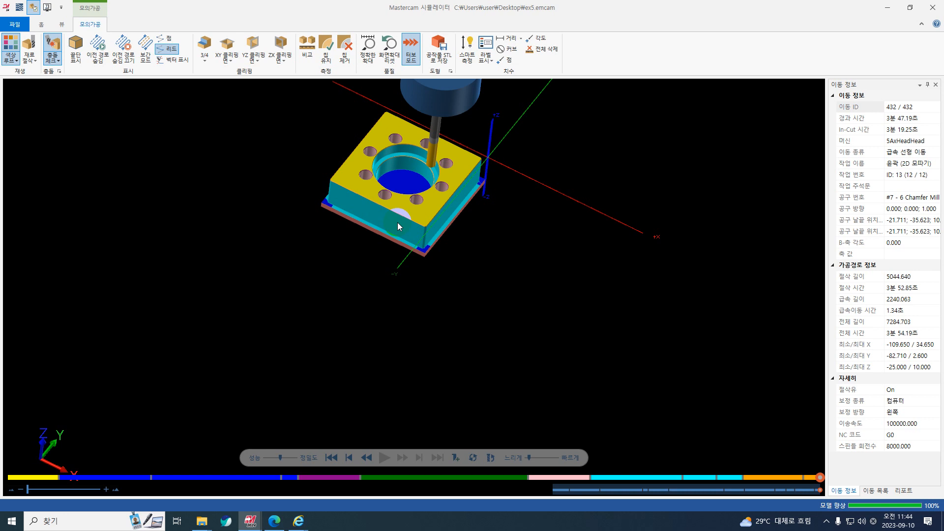
- Save the machined workpiece as the STL file ex5.stl on the desktop
click(441, 51)
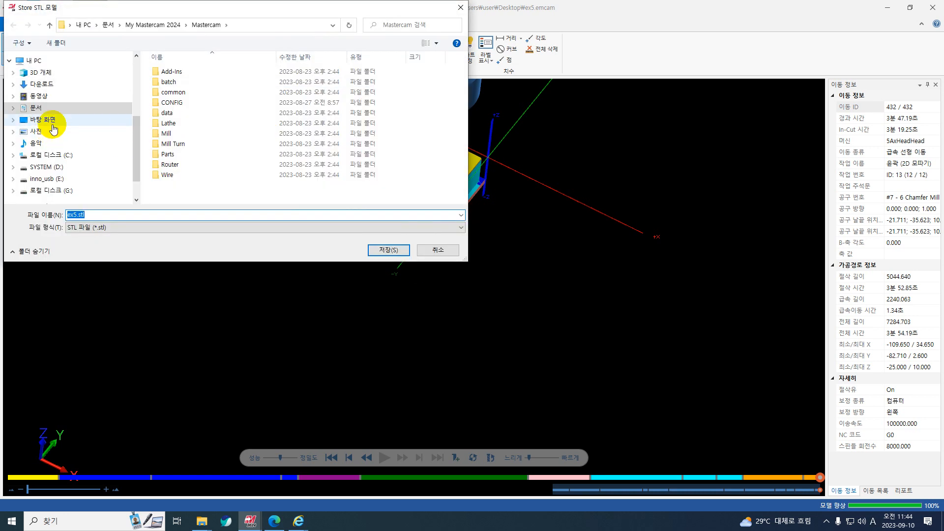
click(52, 123)
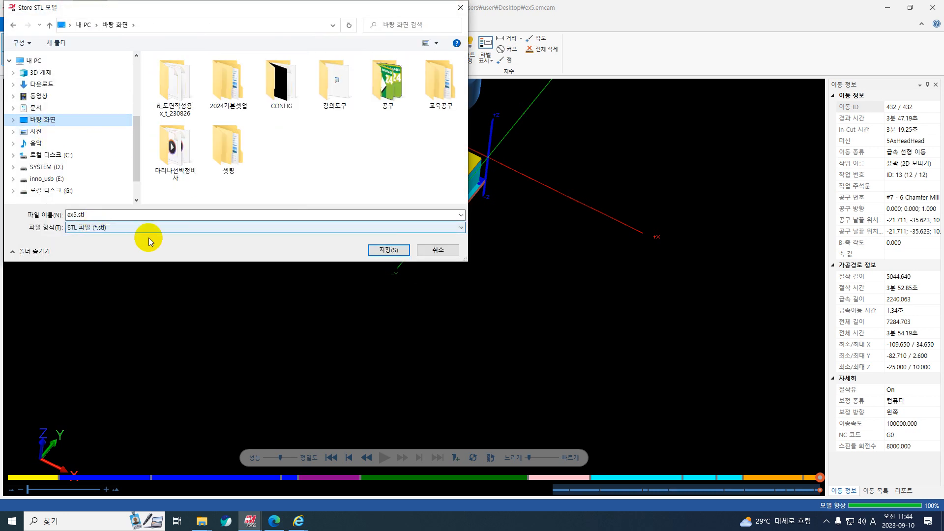
click(392, 257)
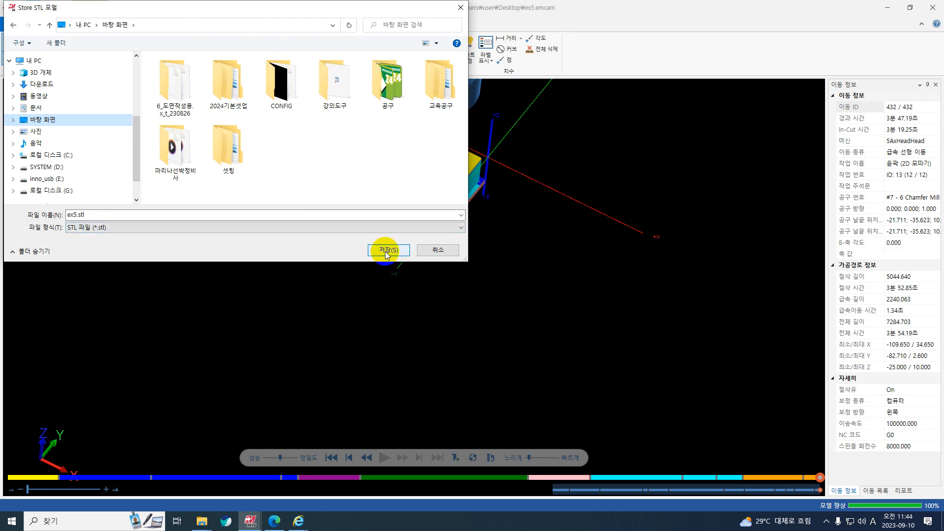
click(385, 251)
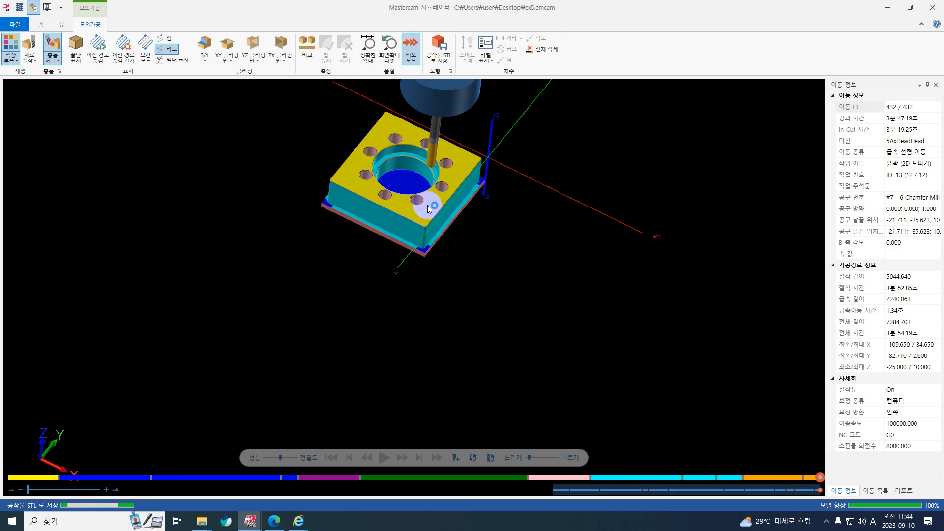
- Check the coordinate system and tolerance options in the STL export settings and close them without changes
scroll(404, 168, up, 5)
click(451, 65)
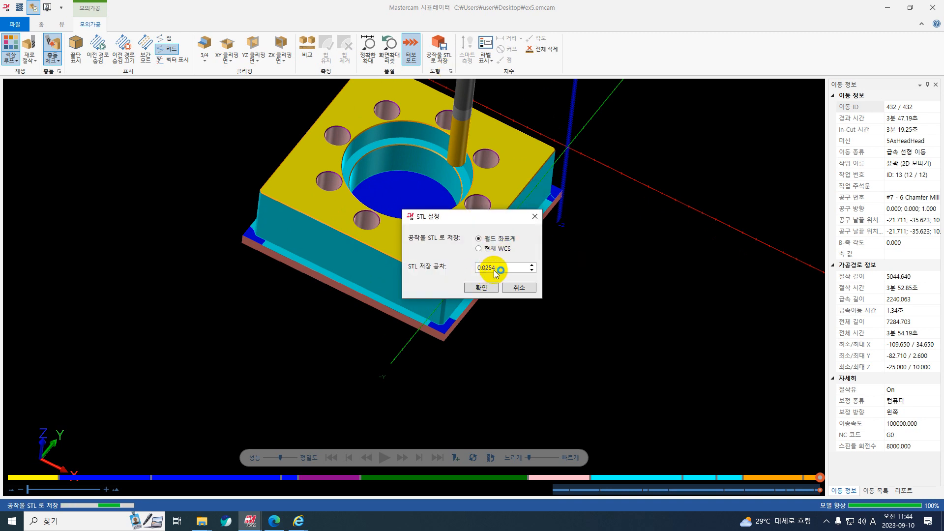
click(535, 216)
scroll(388, 225, down, 3)
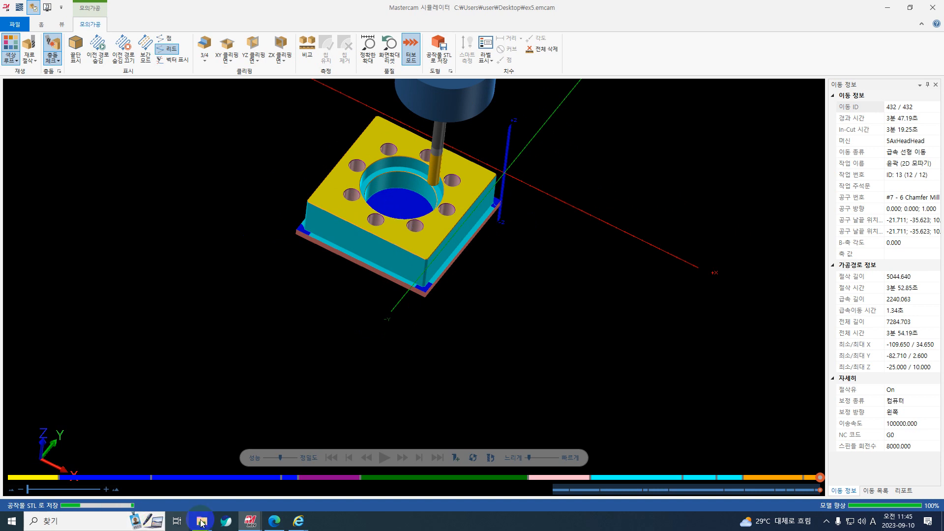
- Switch to the main Mastercam window and view the stock outline and its shading around the toolpaths, turning both off again
mouse_move(250, 521)
click(208, 478)
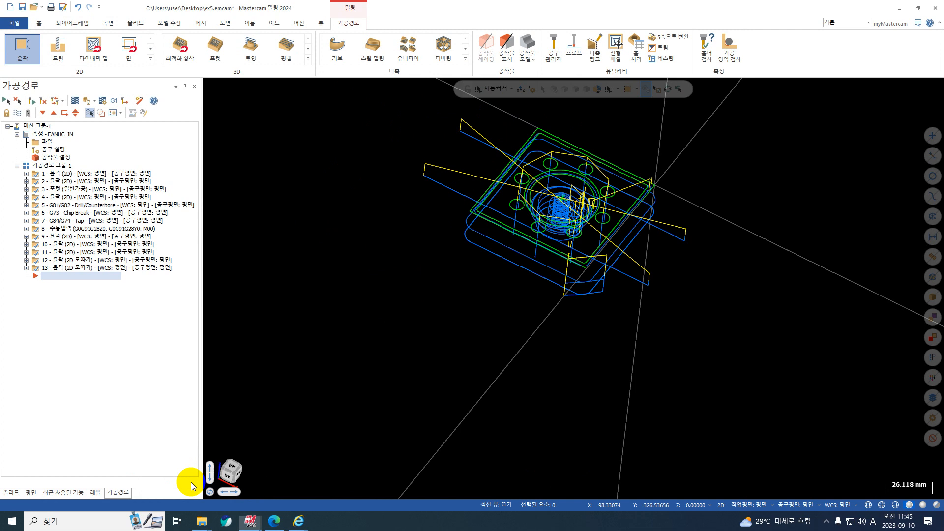
scroll(517, 236, down, 2)
right_click(684, 148)
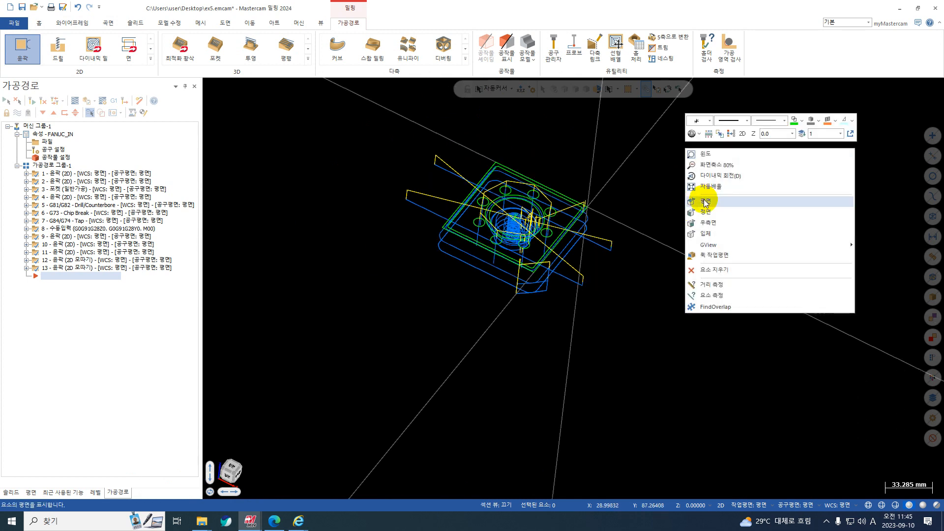
click(702, 200)
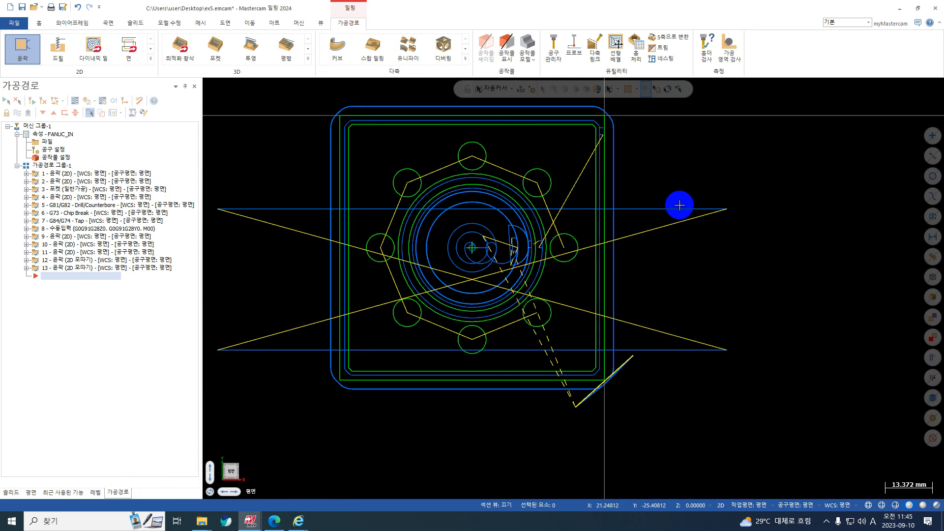
middle_drag(679, 205, 560, 259)
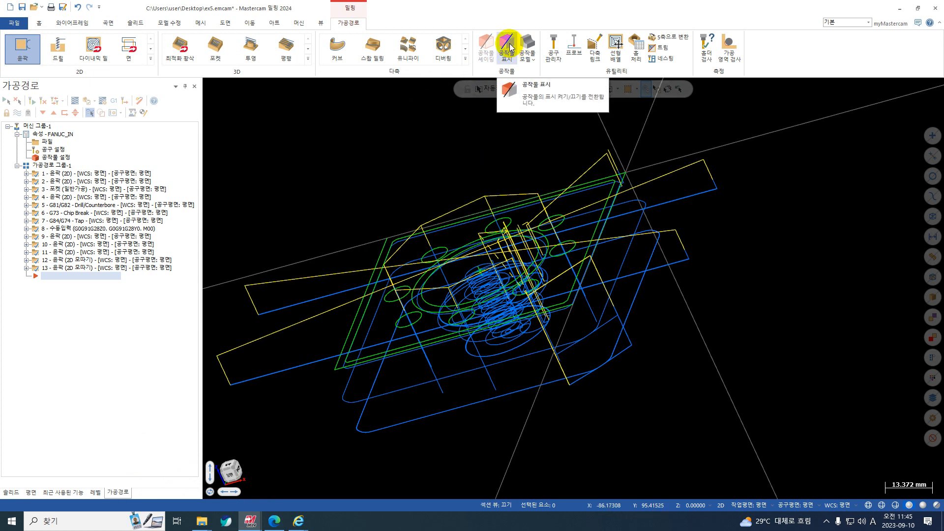
click(510, 47)
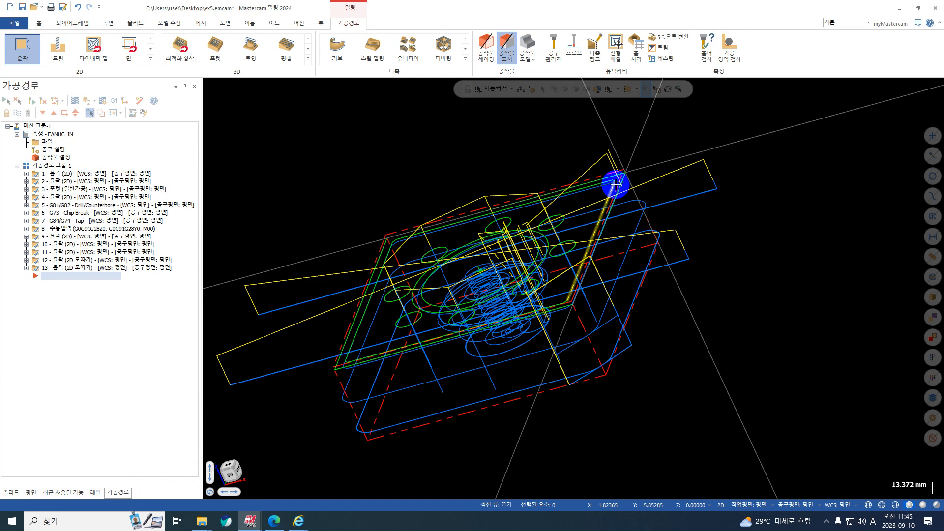
click(506, 48)
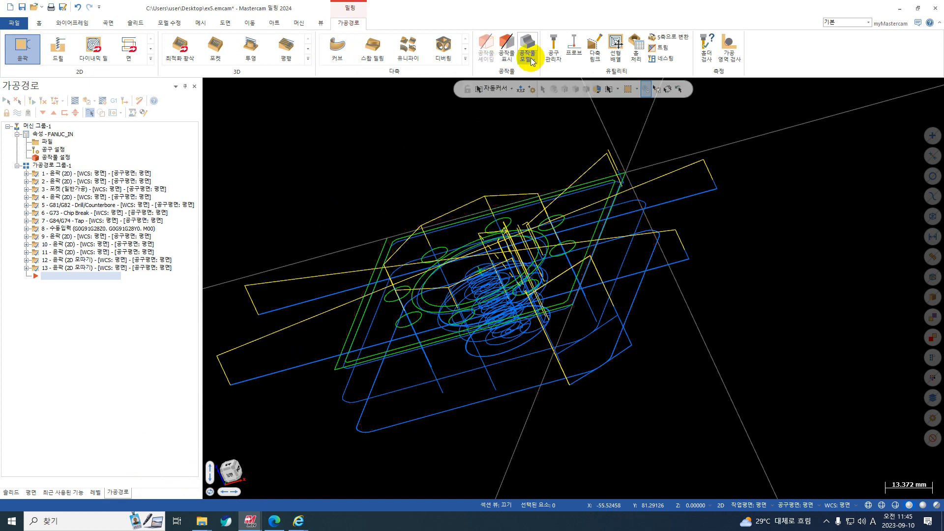
click(507, 49)
click(486, 49)
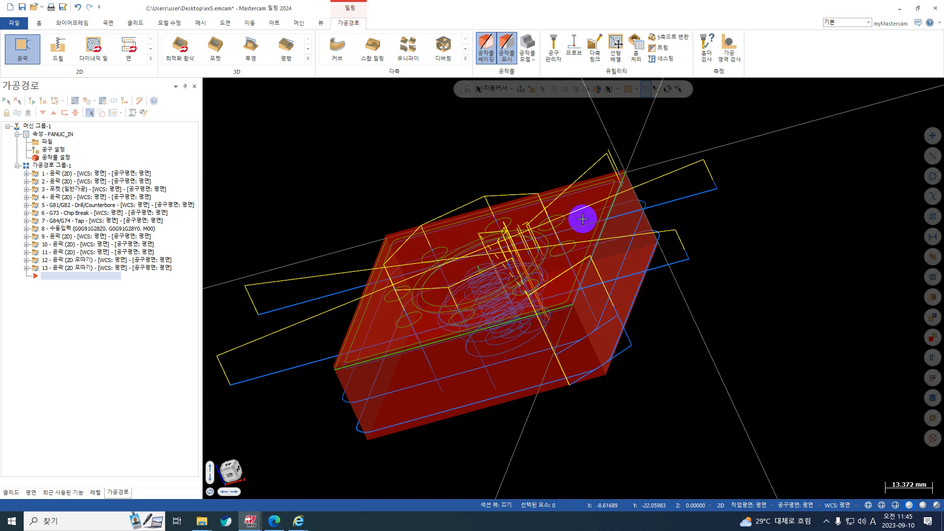
click(506, 50)
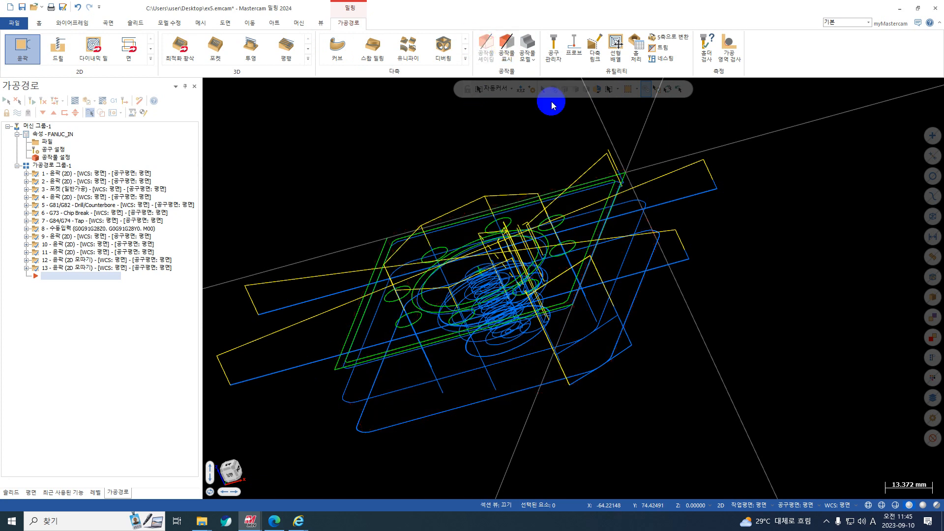
middle_drag(551, 101, 569, 130)
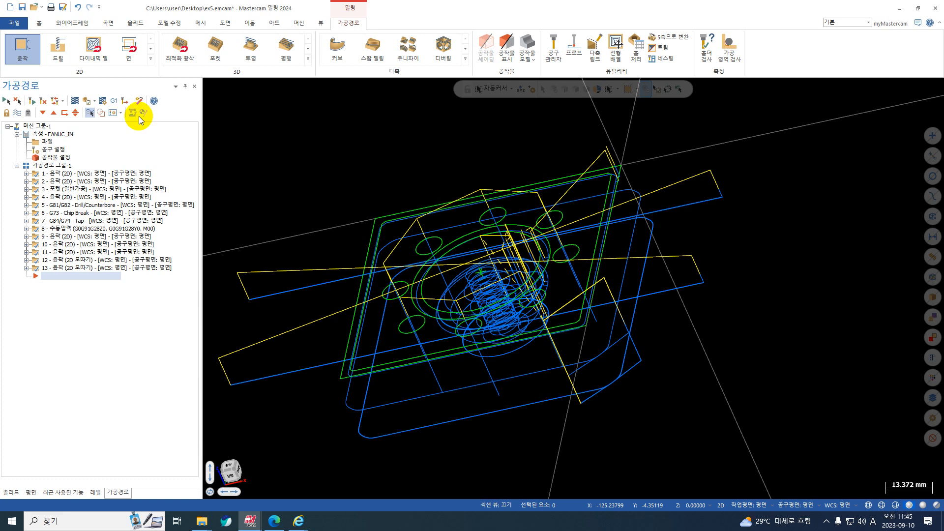
- Select toolpath operations 1 through 7, return to the simulator and close it
click(63, 221)
shift+click(57, 174)
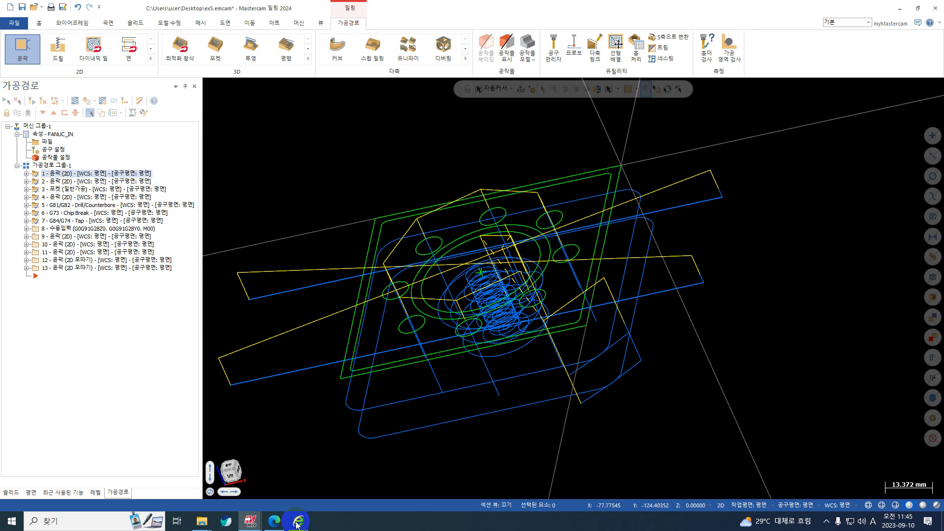
mouse_move(251, 520)
click(321, 495)
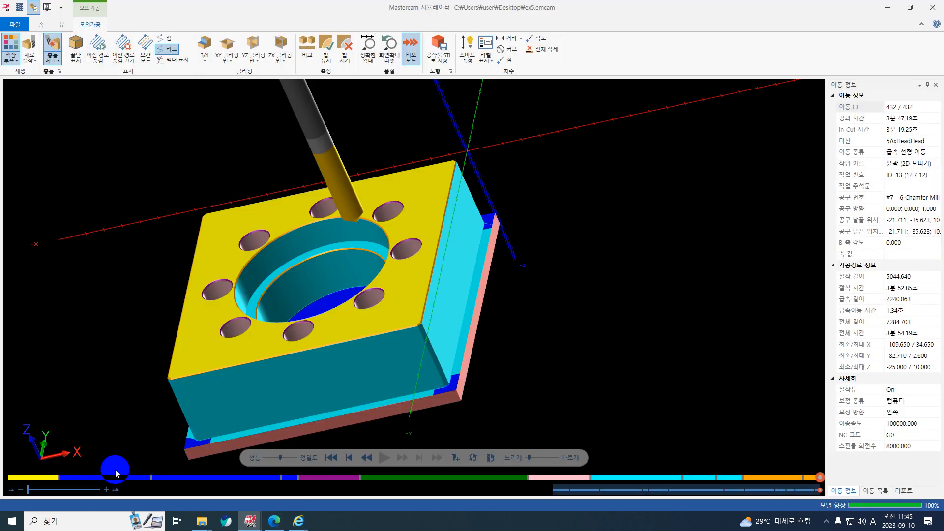
scroll(112, 469, down, 3)
scroll(111, 469, up, 1)
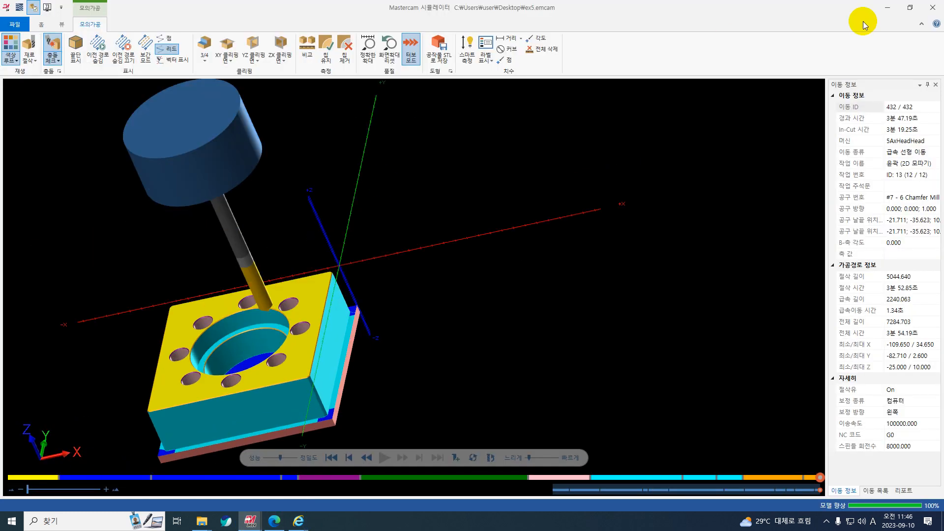
mouse_move(250, 520)
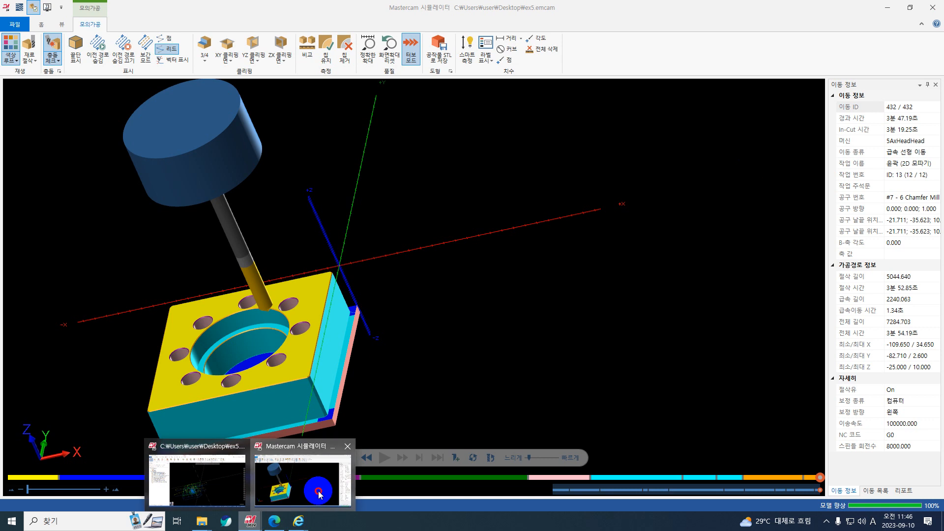
click(318, 491)
click(935, 10)
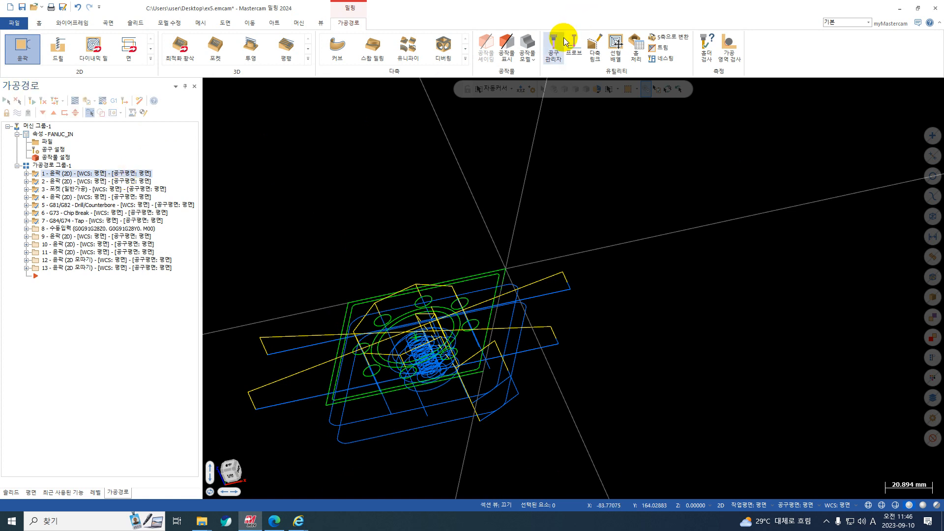
- Create a stock model operation and take its rectangular shape from the stock setup, accepting the 2D mode override
click(534, 60)
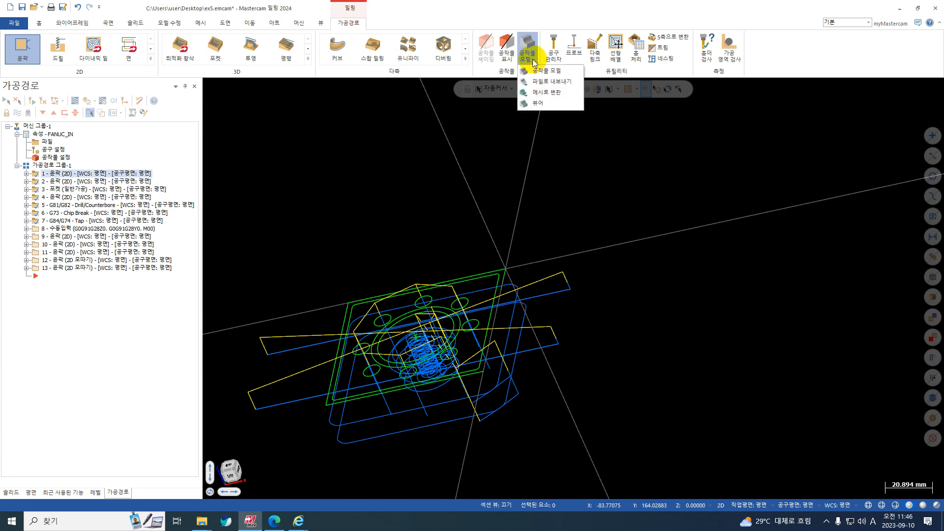
click(532, 47)
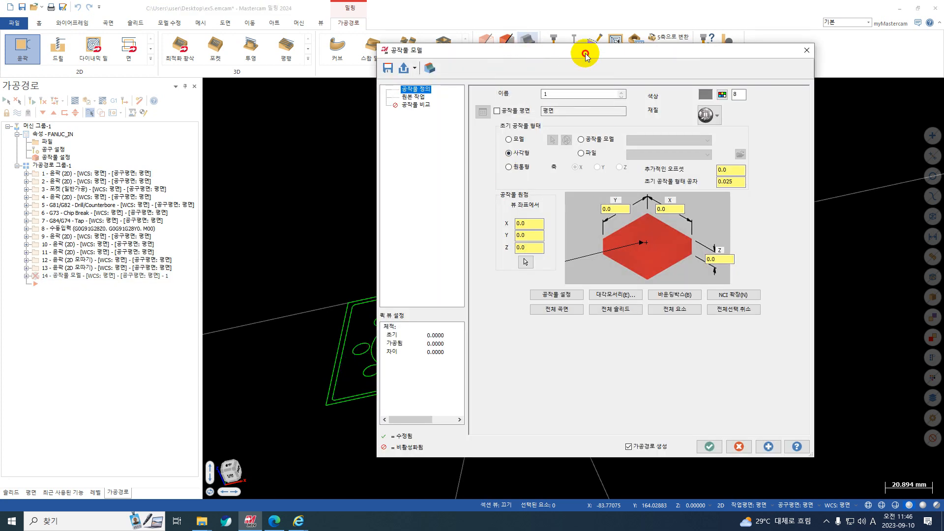
drag(584, 49, 680, 20)
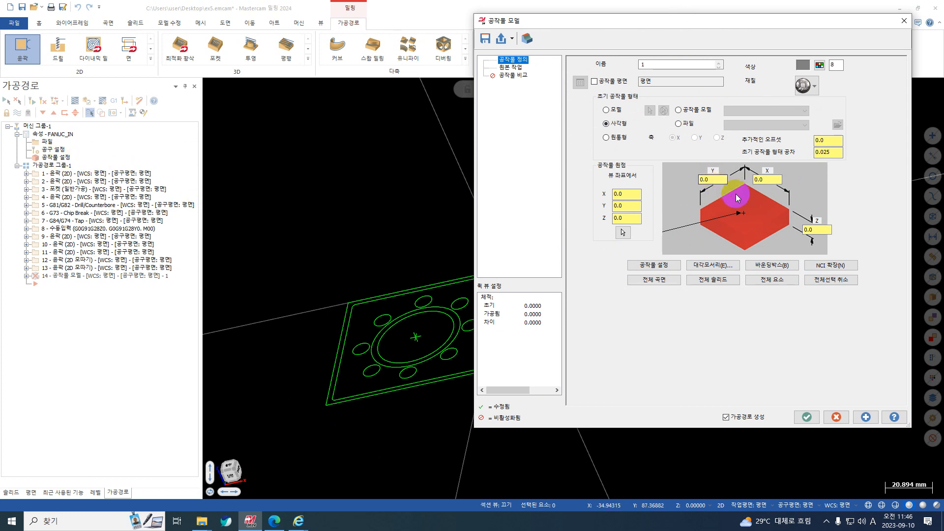
click(656, 266)
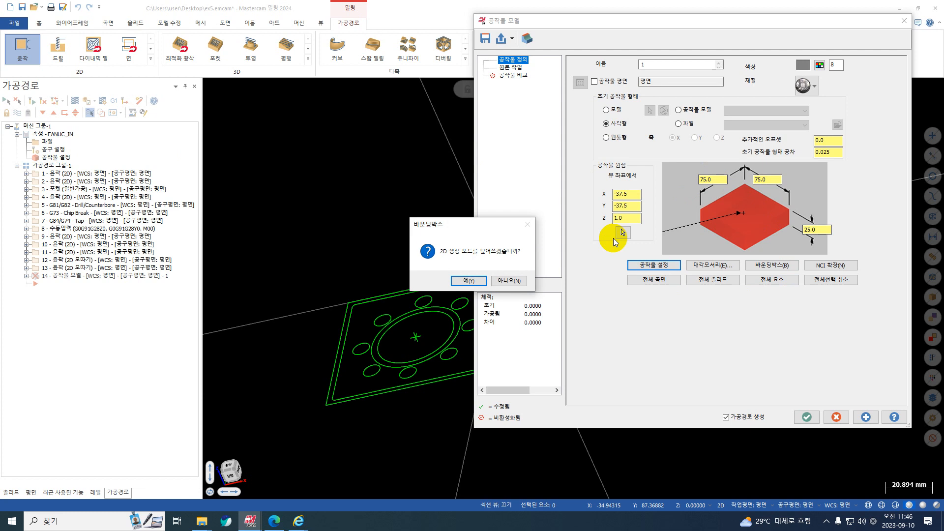
click(470, 280)
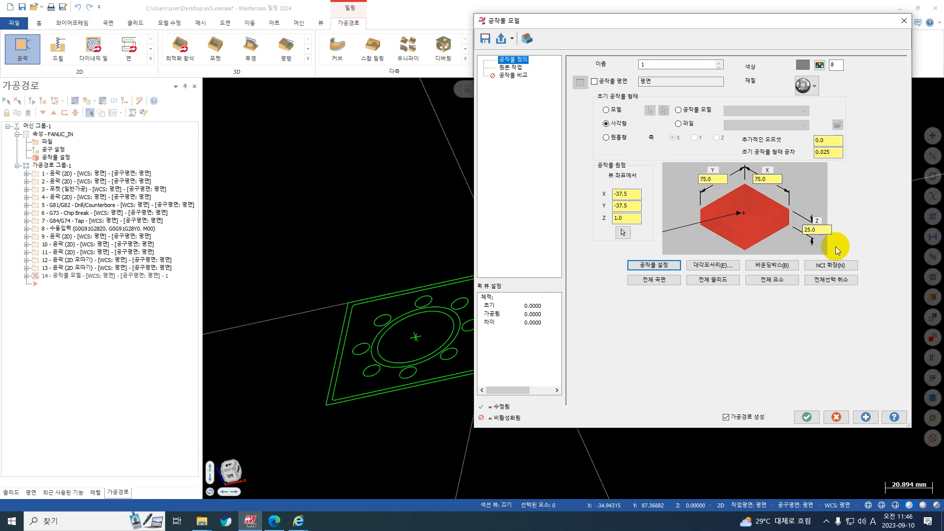
- Define the rectangular stock from opposite corners of the plate outline, with origin Z 1 and height 25
click(718, 266)
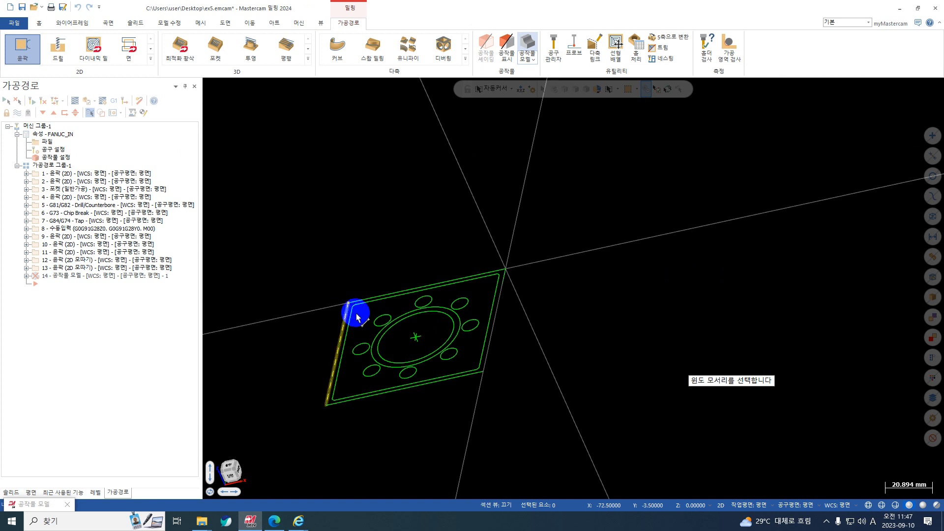
click(480, 376)
click(620, 219)
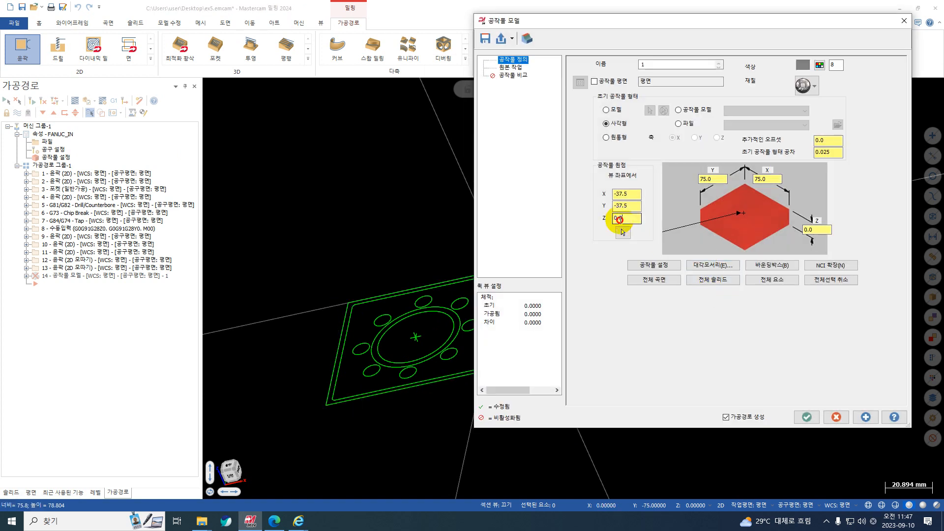
text(1)
click(773, 229)
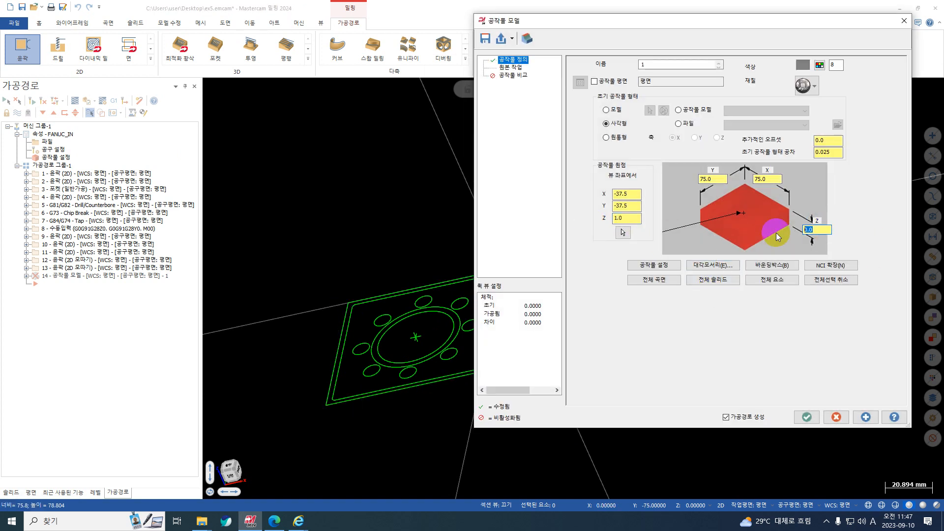
text(25)
key(Tab)
- Define the stock shape with a bounding box around all visible entities, setting its Z size to 25
click(772, 265)
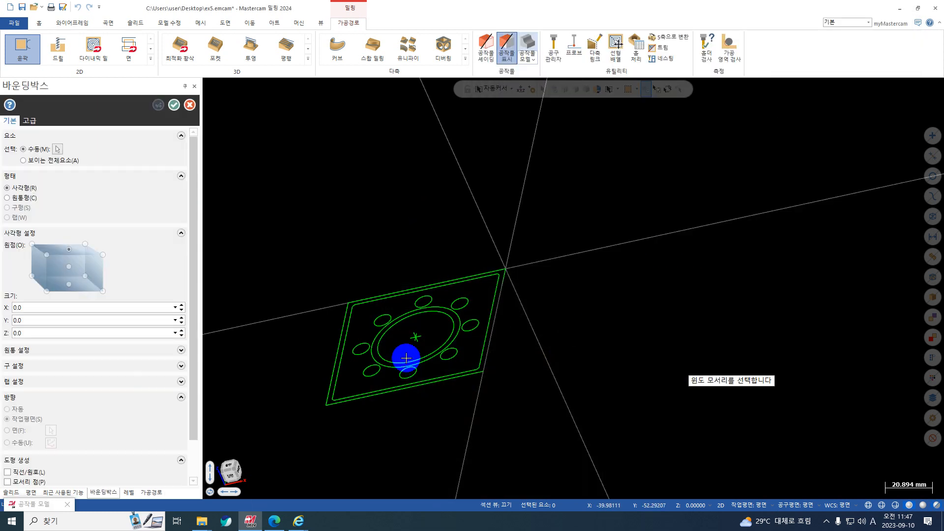
scroll(404, 356, down, 1)
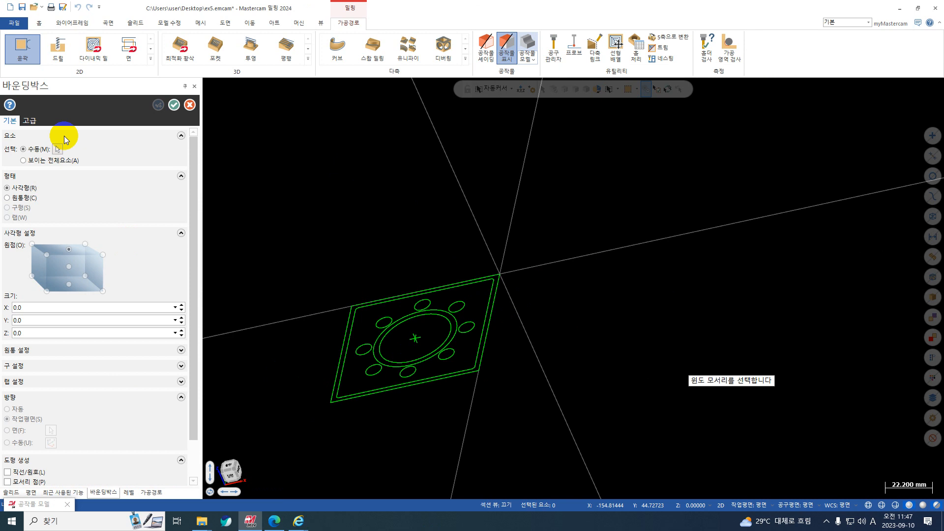
click(62, 160)
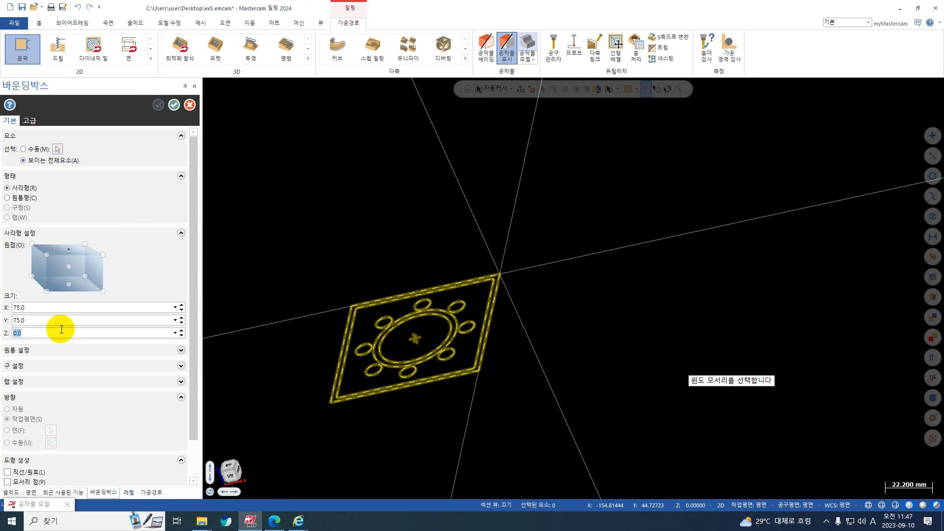
text(-2)
key(Return)
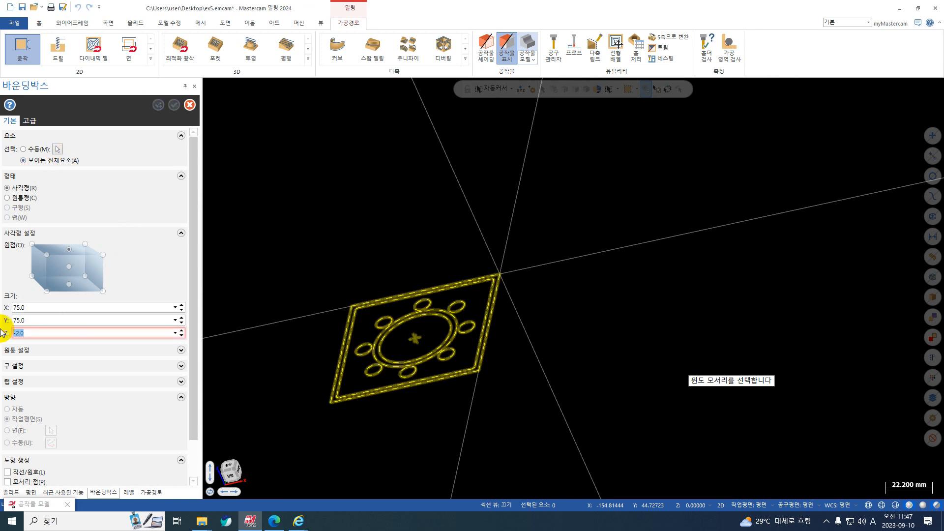
text(-3)
key(Return)
drag(192, 322, 196, 409)
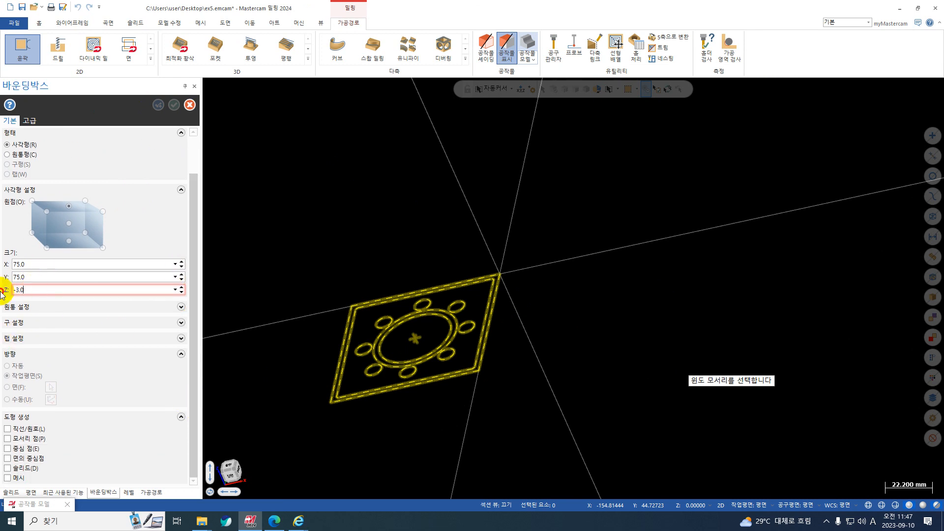
drag(1, 291, 0, 289)
key(Return)
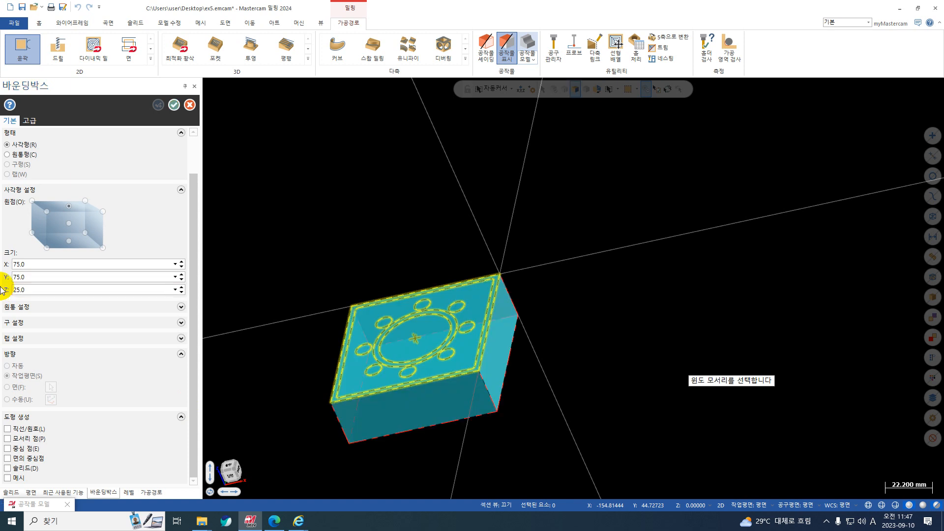
click(179, 105)
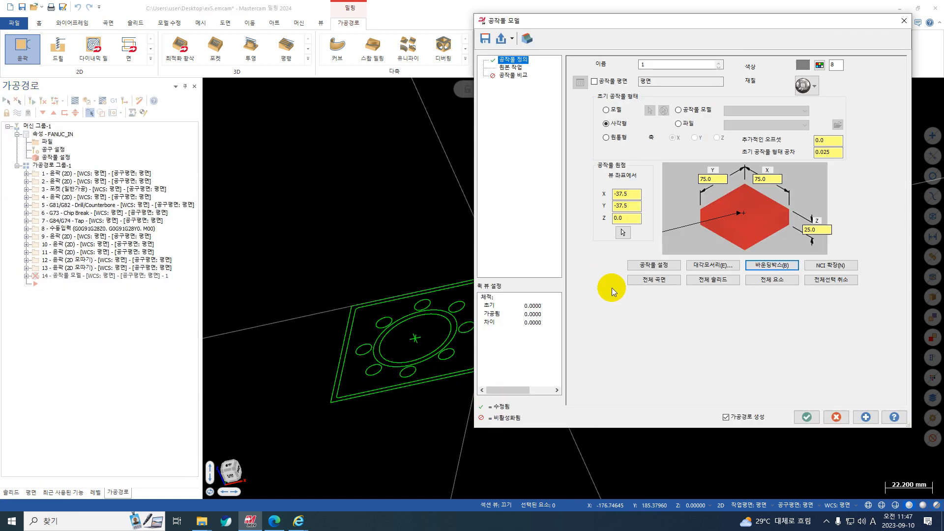
- Set the stock origin Z to 1 and reload the rectangular shape from the stock setup
text(1)
key(Tab)
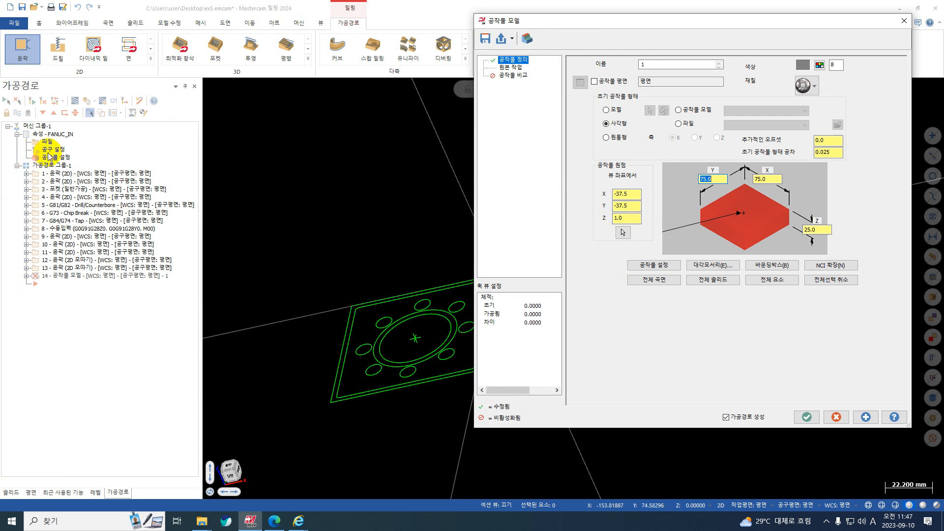
click(654, 265)
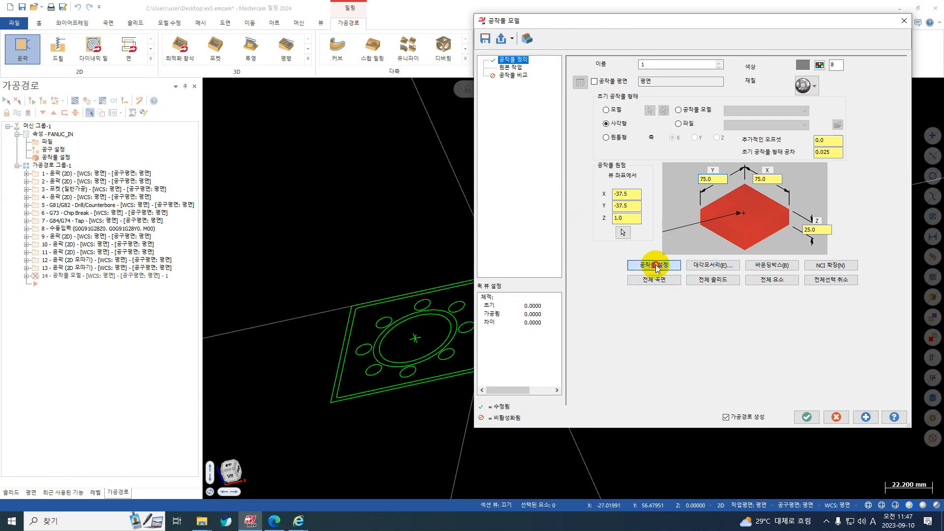
click(461, 281)
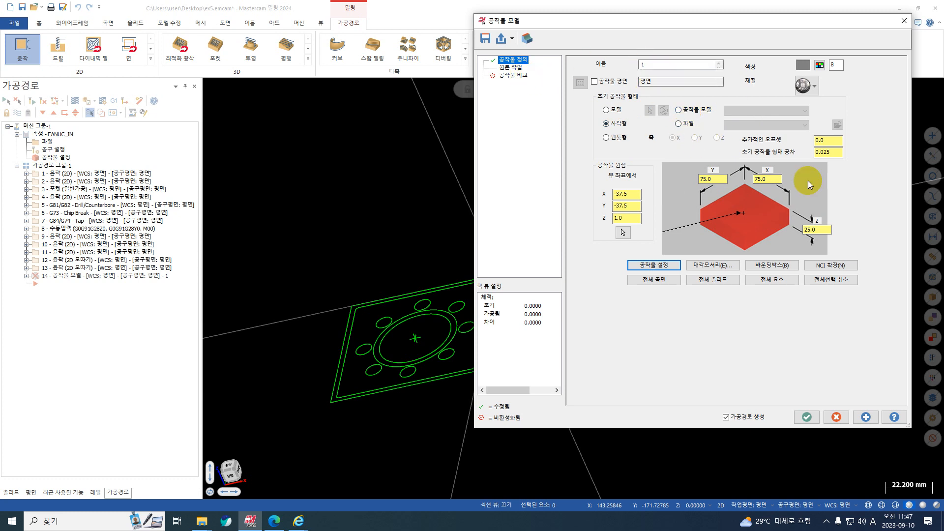
- Choose operations 1 through 7 as source operations, set the path tolerance to 0.025, and generate the stock model
click(521, 68)
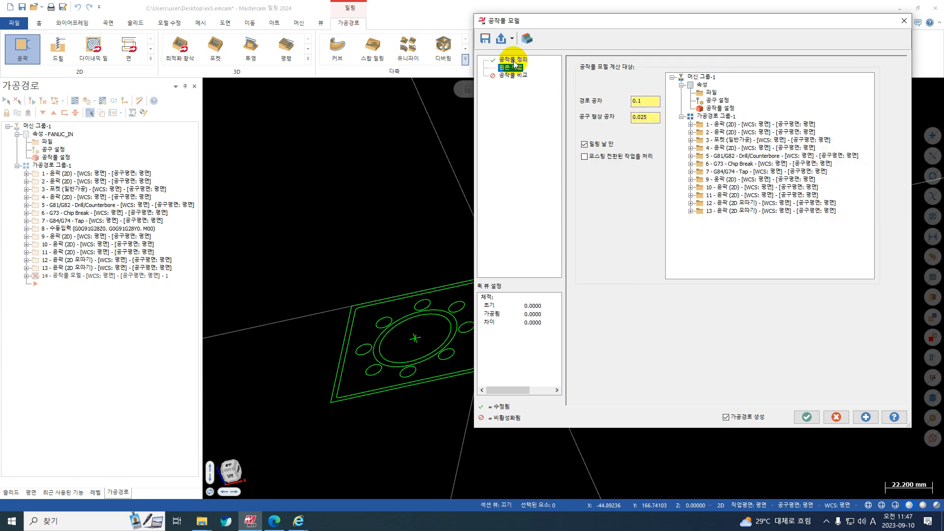
click(713, 116)
click(718, 126)
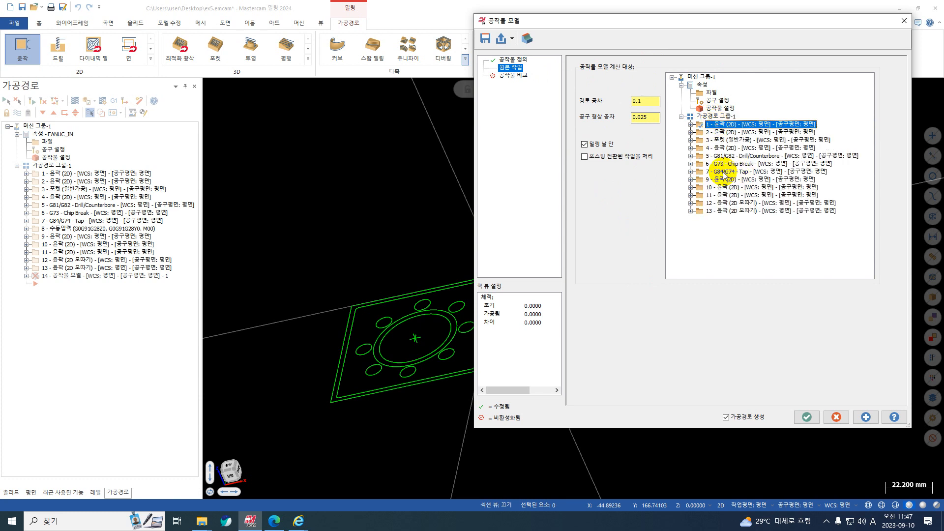
shift+click(721, 172)
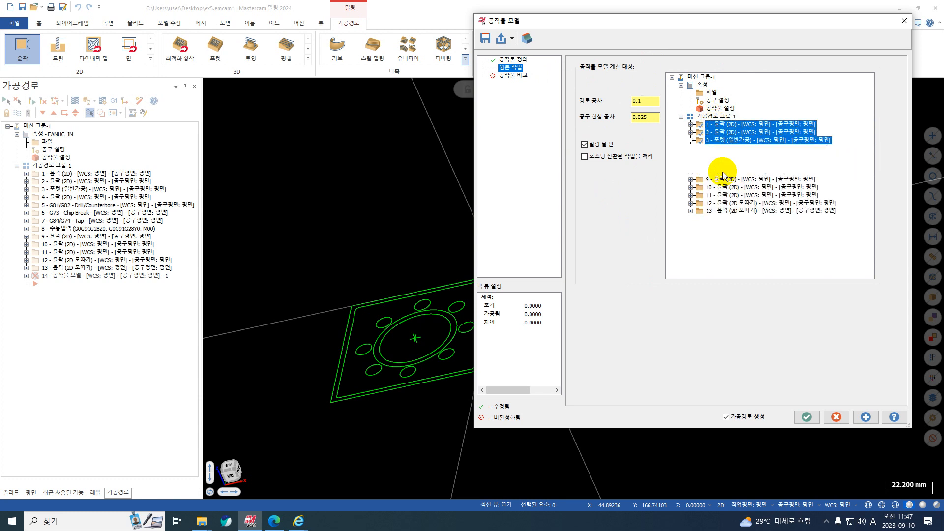
double_click(640, 101)
text(025)
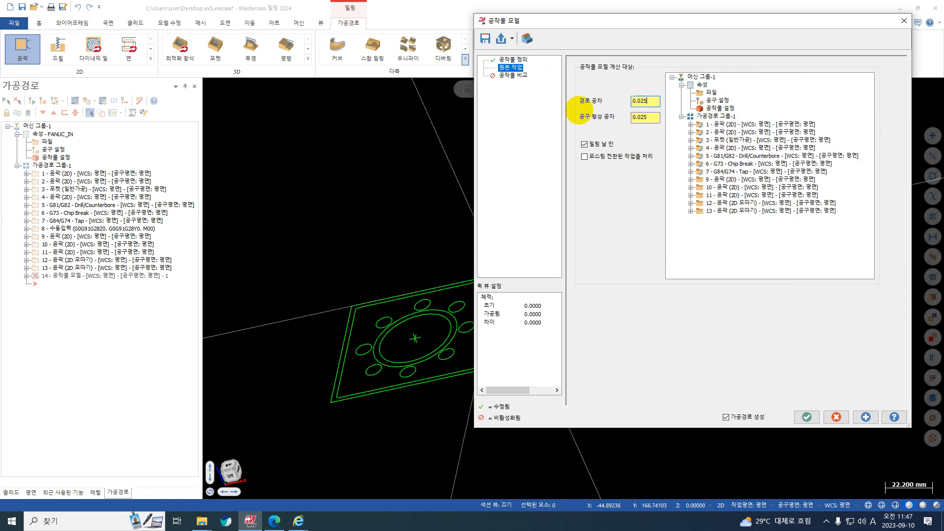
key(Return)
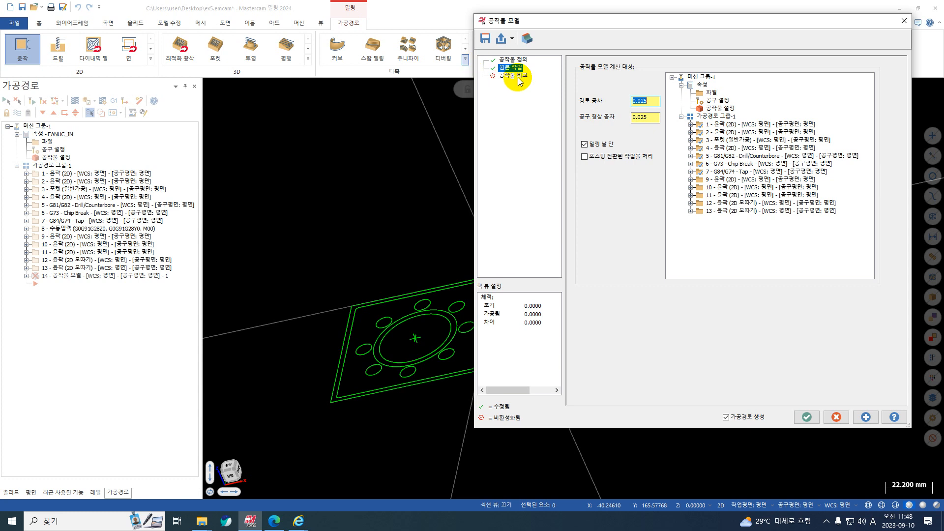
click(807, 418)
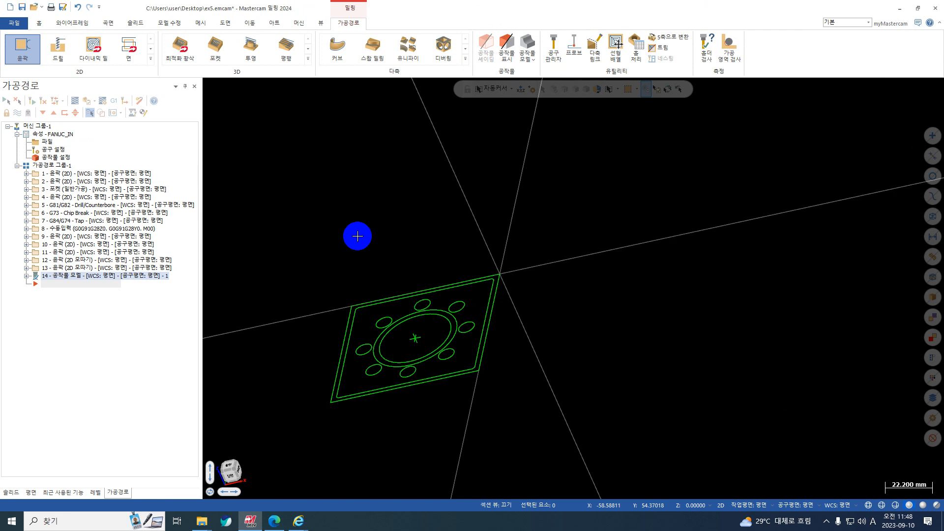
- Examine the generated stock model from several angles and compare it with the toolpaths of operations 9 through 13
mouse_move(329, 354)
middle_down()
mouse_move(389, 385)
mouse_move(426, 295)
mouse_move(423, 316)
mouse_move(426, 283)
mouse_move(415, 316)
mouse_move(406, 299)
mouse_move(388, 320)
mouse_move(334, 320)
middle_up()
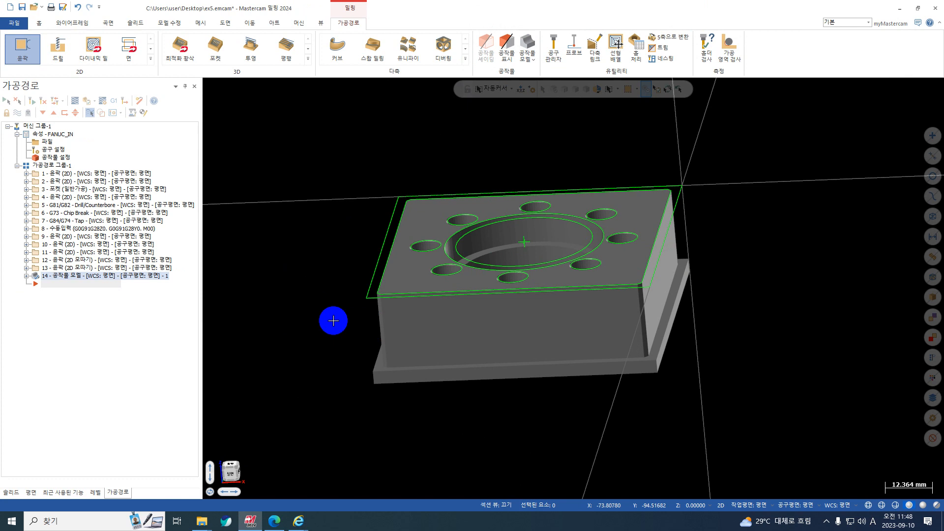
click(63, 268)
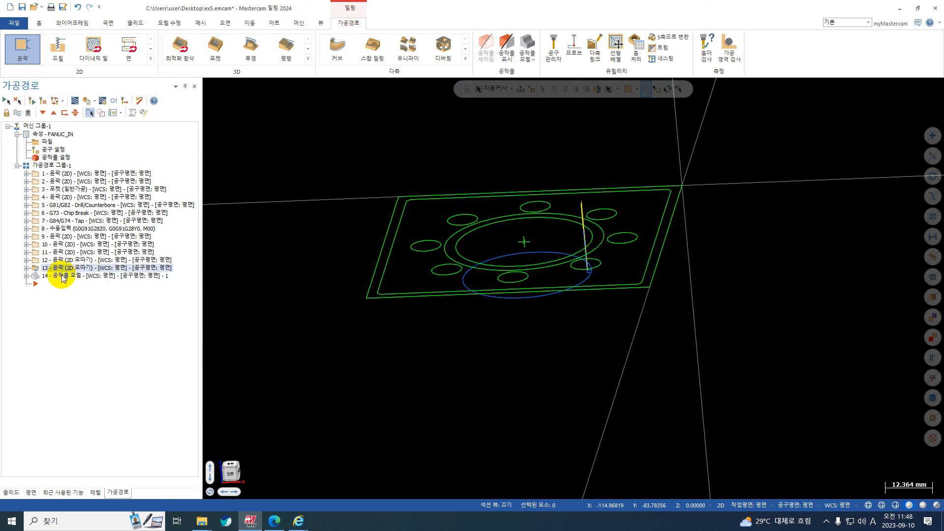
click(63, 277)
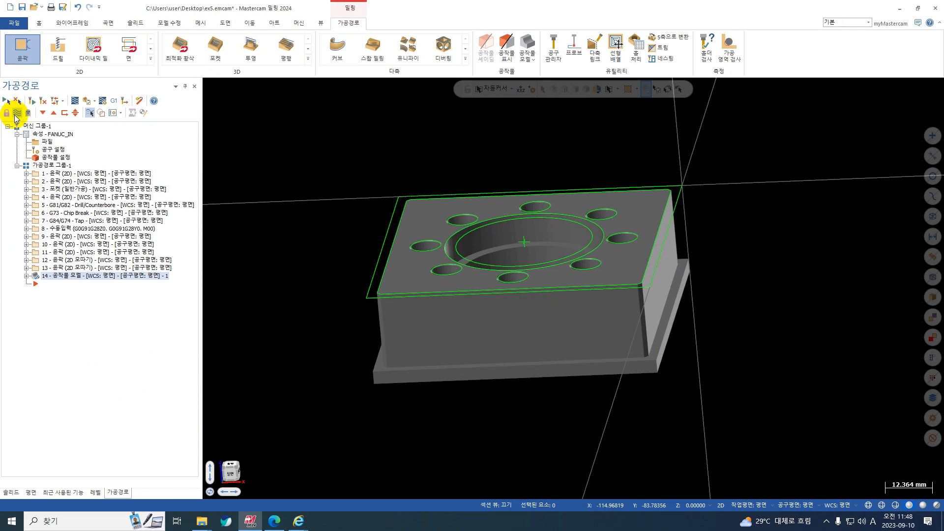
click(16, 114)
click(15, 114)
click(83, 230)
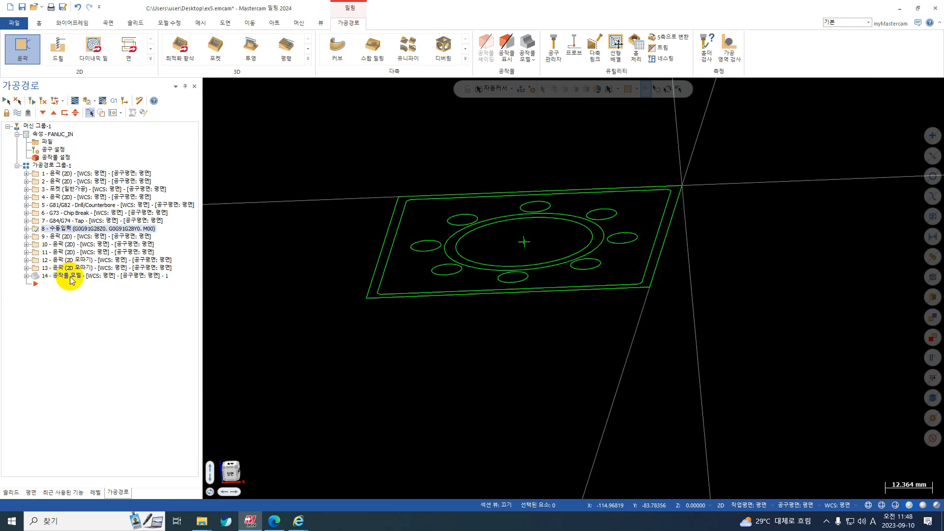
click(72, 280)
click(78, 243)
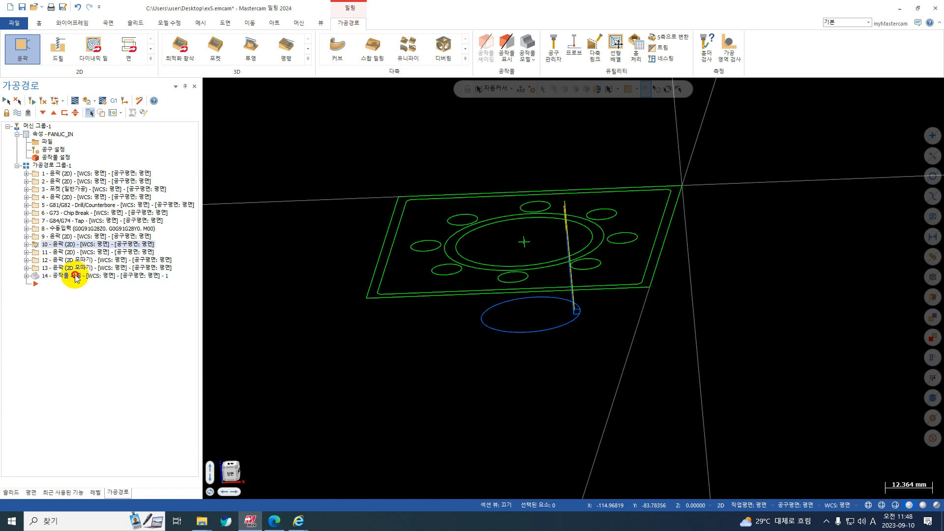
click(75, 277)
middle_drag(432, 295, 427, 306)
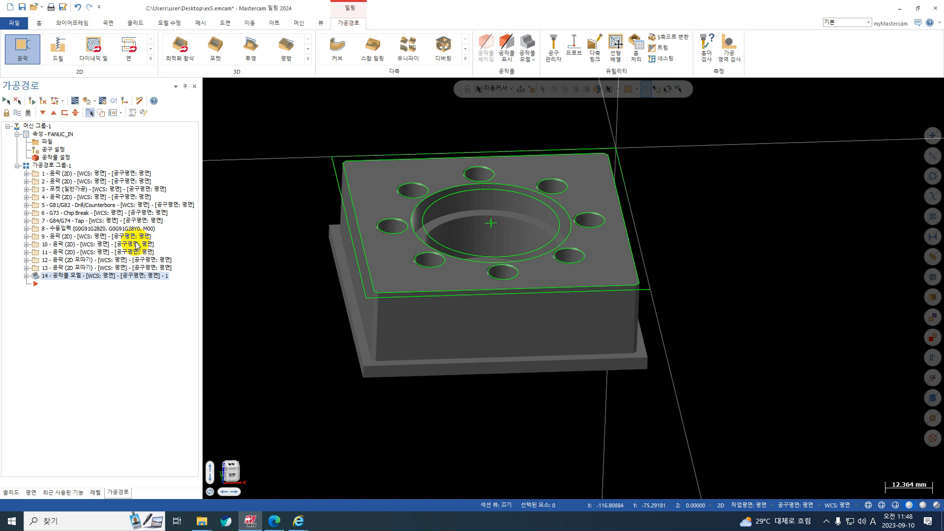
click(62, 240)
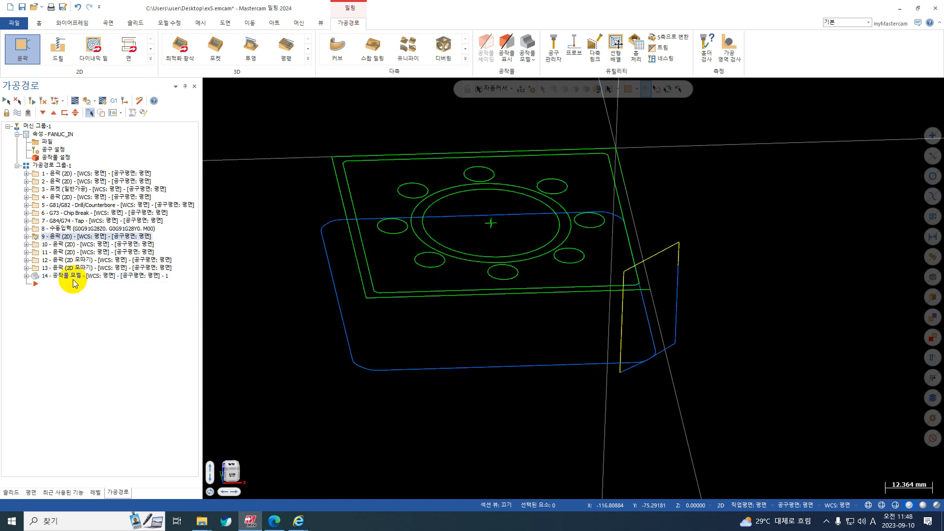
shift+click(70, 269)
- Move the stock model operation directly after manual entry operation 8 and save the file
click(84, 275)
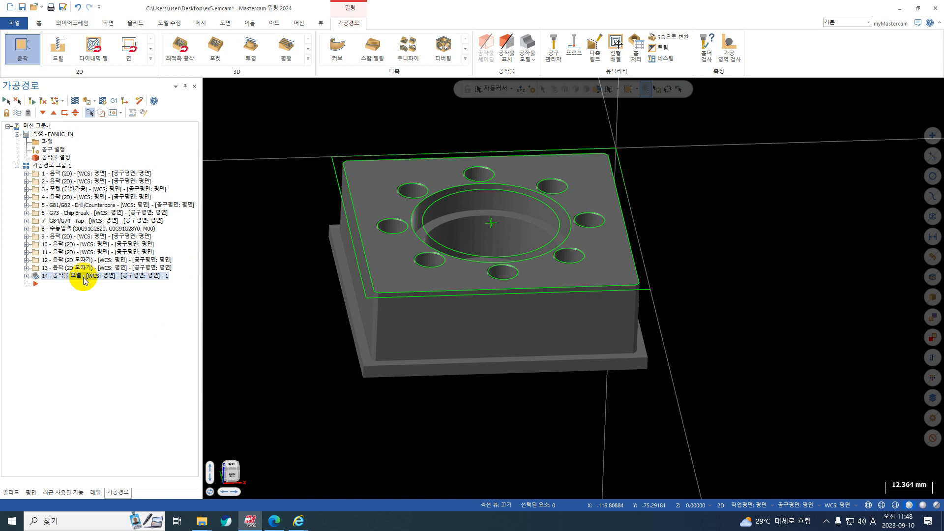
drag(84, 277, 85, 231)
right_drag(85, 229, 84, 230)
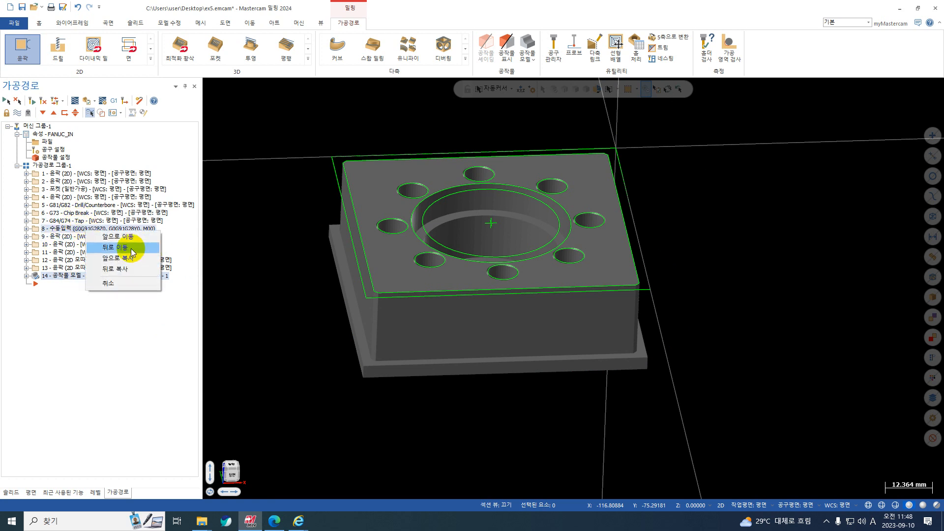
click(115, 241)
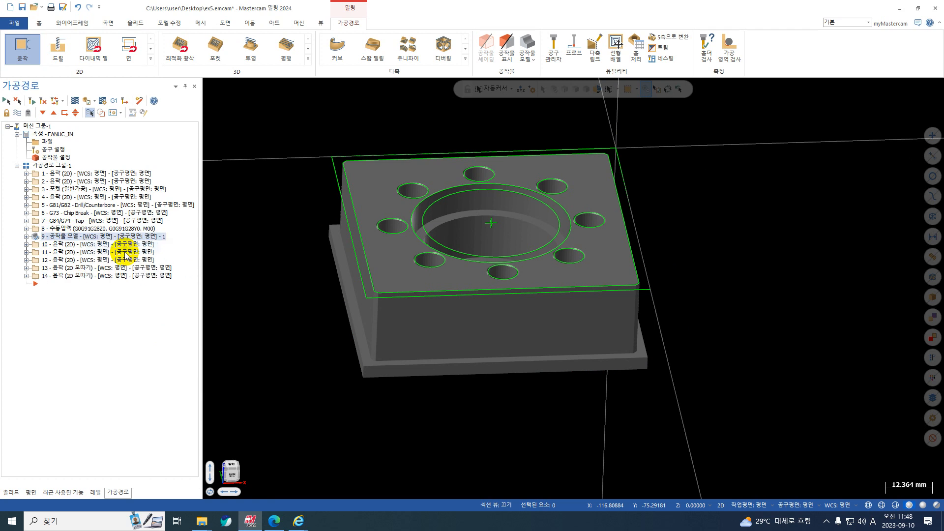
click(22, 8)
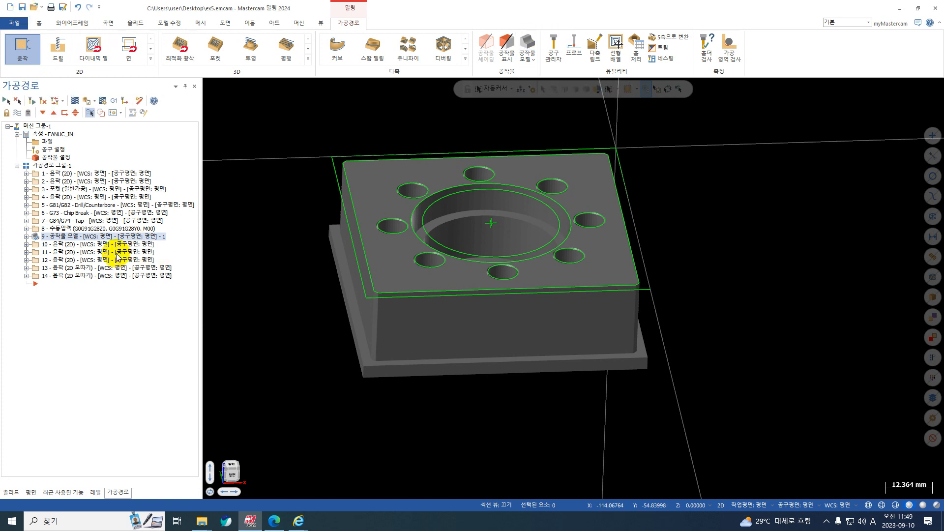
- View the toolpaths of operations 10 through 14, followed by the stock model
click(106, 245)
shift+click(105, 276)
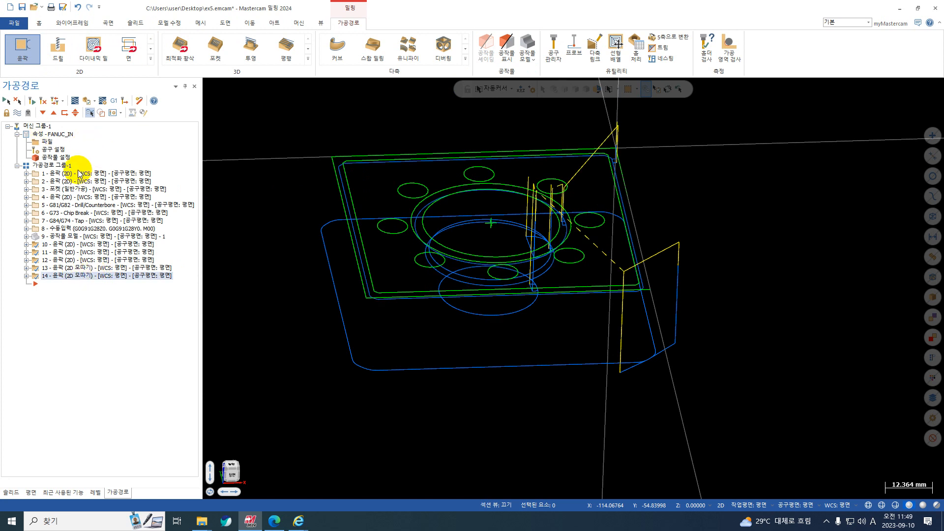
click(51, 237)
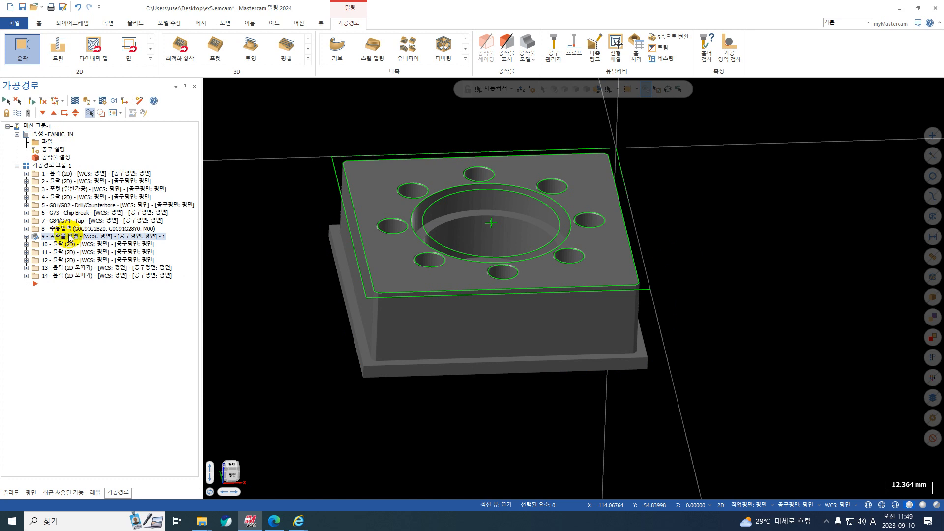
- Add the displayed stock model as mesh stock in the stock setup, make it the active stock, and accept the setup
click(57, 159)
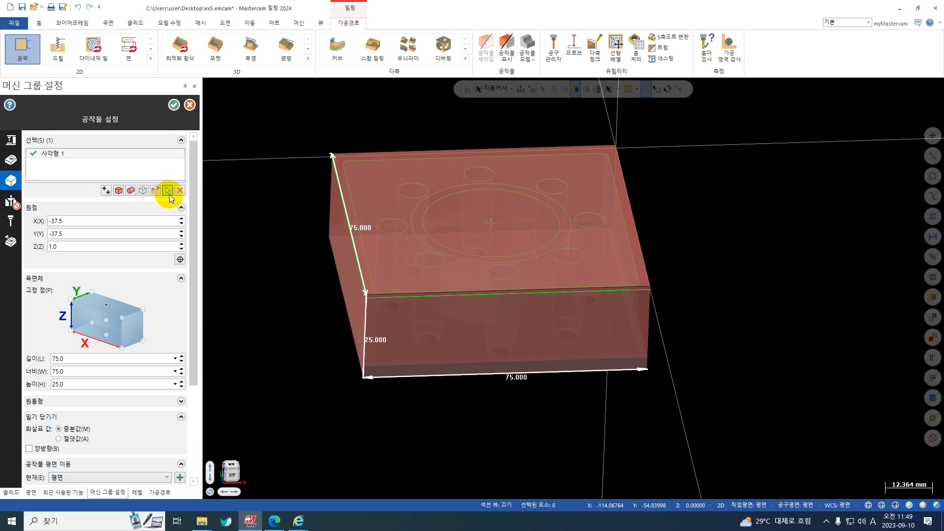
click(169, 191)
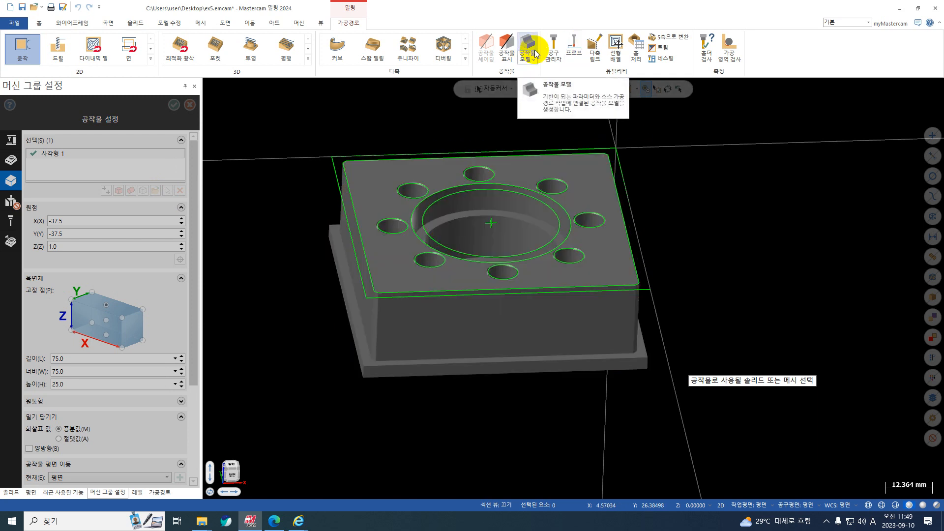
click(386, 179)
click(541, 104)
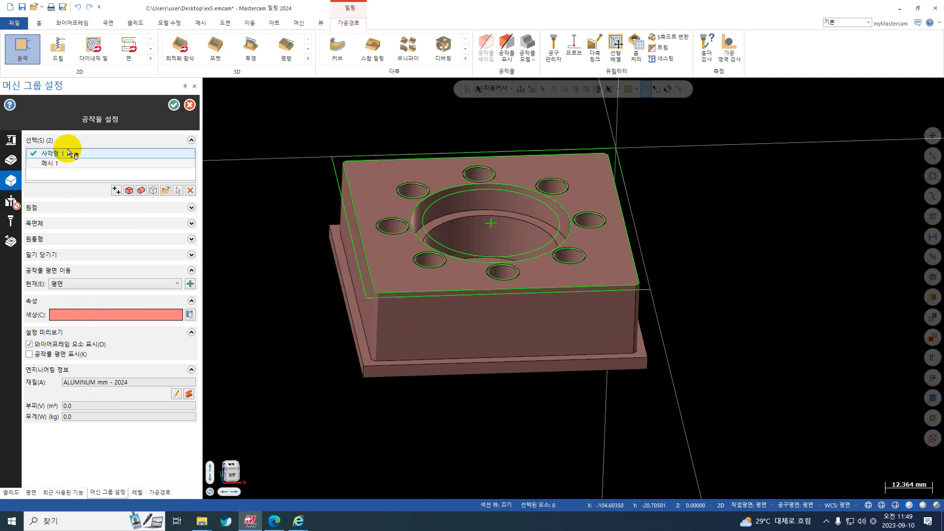
right_click(57, 163)
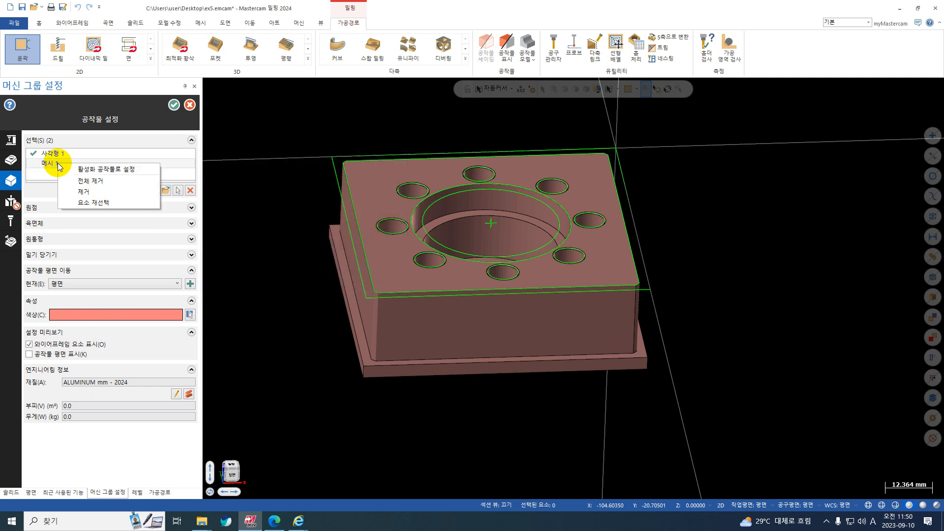
click(101, 170)
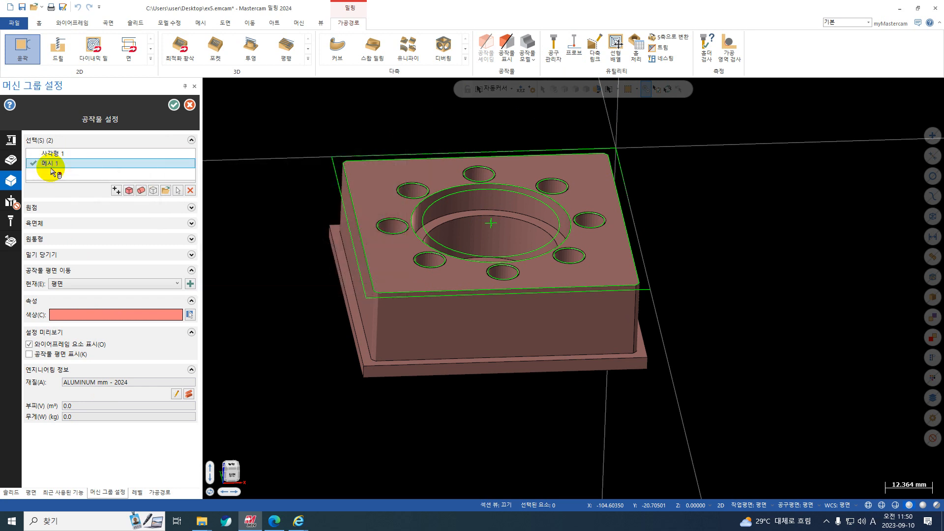
click(172, 107)
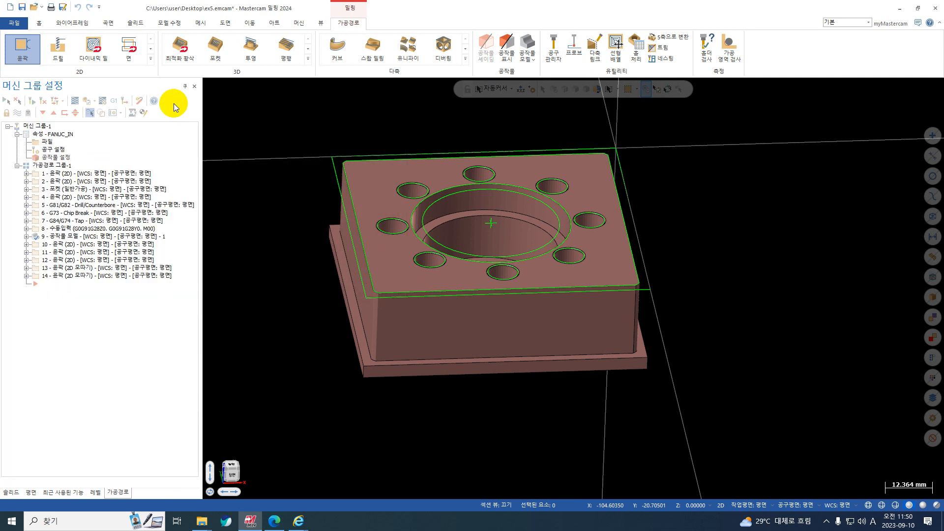
- View the toolpaths of operations 10 through 14 and of operation 11 alone, comparing them with the stock model of operation 9
click(70, 277)
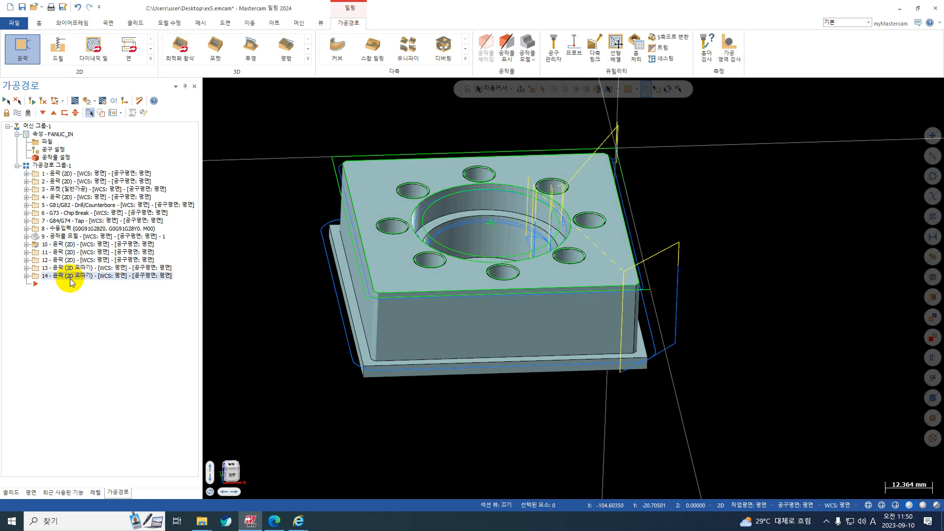
click(54, 238)
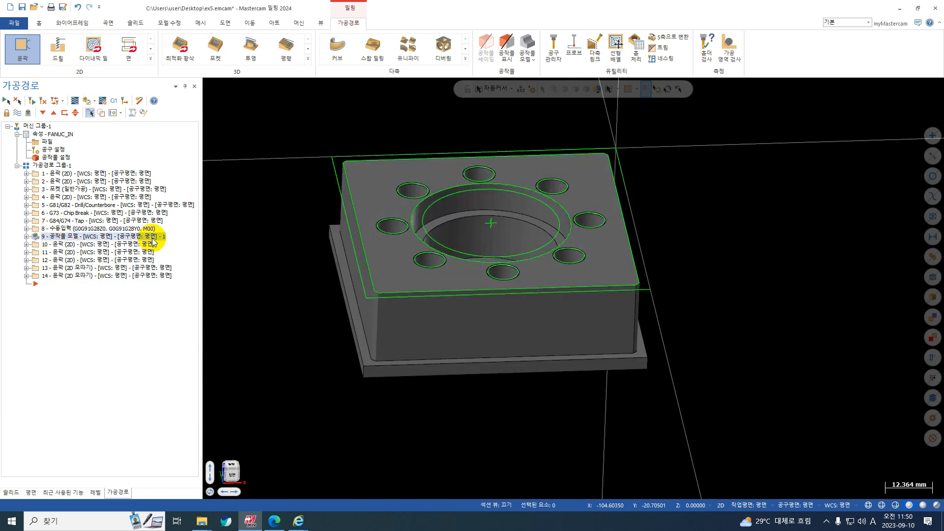
key(alt+t)
key(alt+t)
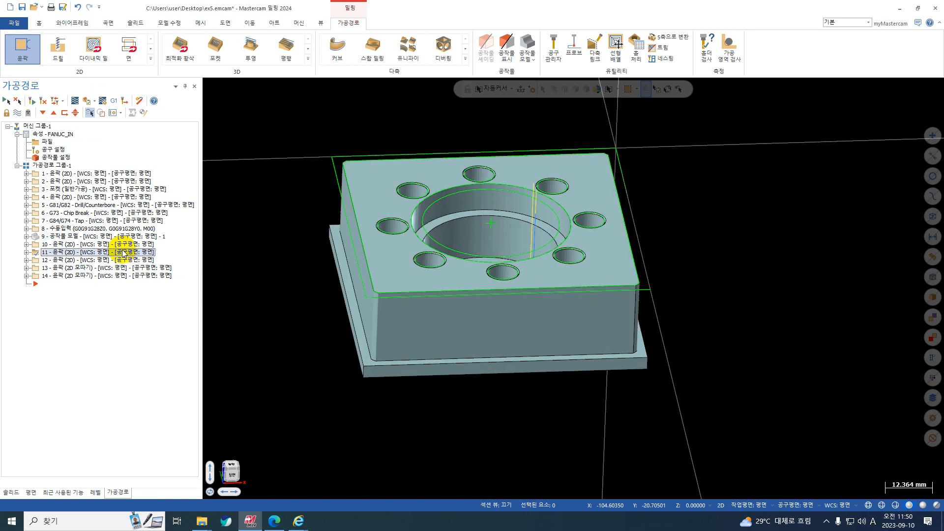
click(116, 252)
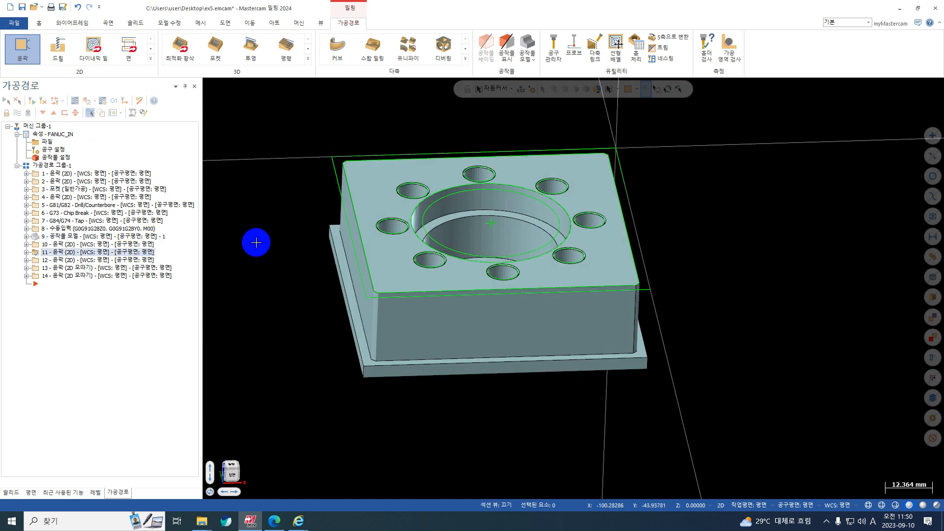
click(84, 229)
click(84, 236)
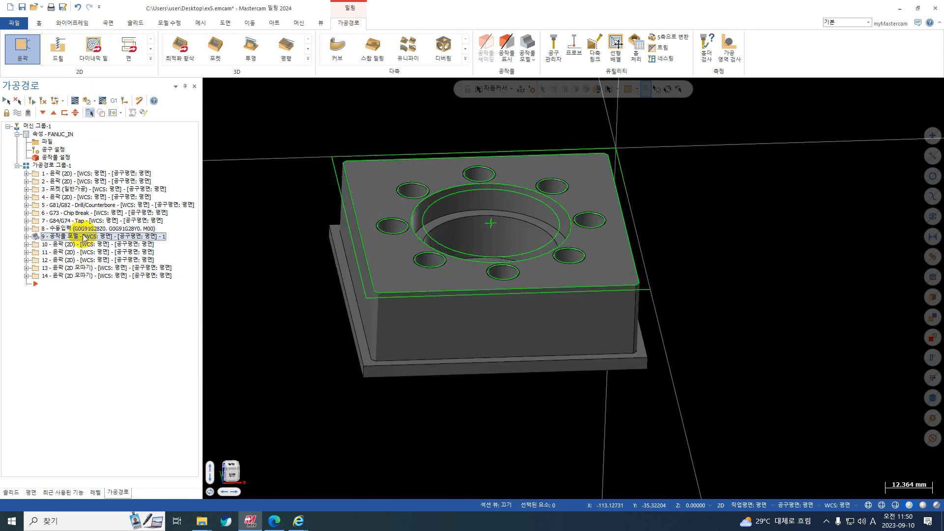
click(84, 237)
click(85, 237)
- Make level 3 the active level and hide the geometry on level 1
click(95, 492)
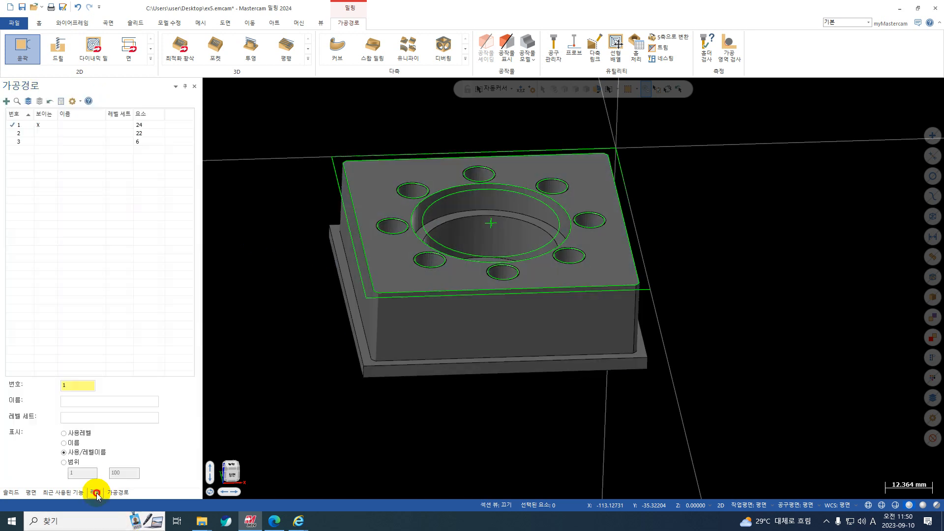
click(36, 124)
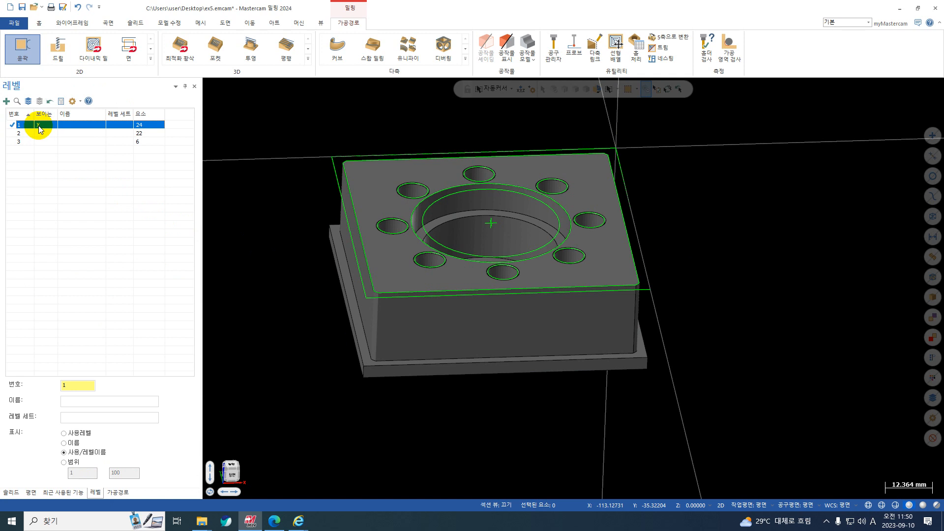
click(8, 142)
click(43, 125)
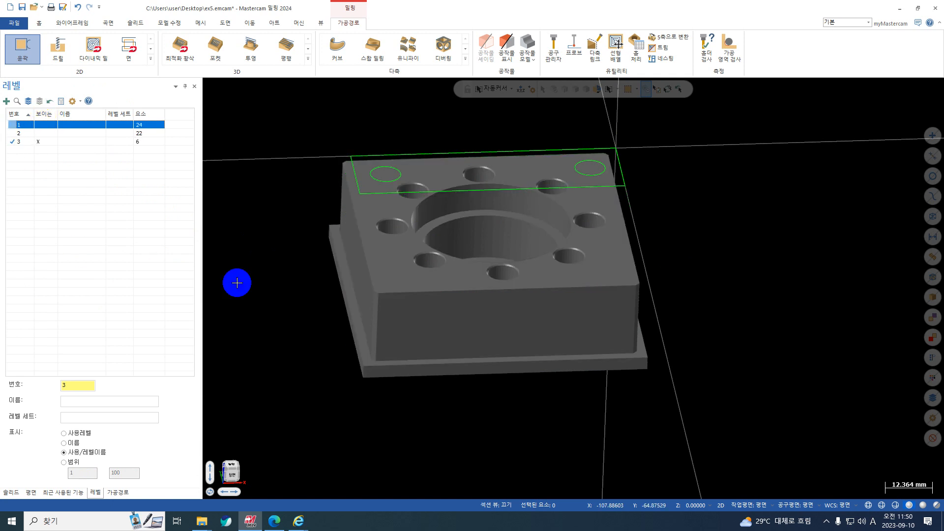
- Return to the toolpath list and examine the stock model operation by switching its display off and on
click(118, 492)
click(82, 236)
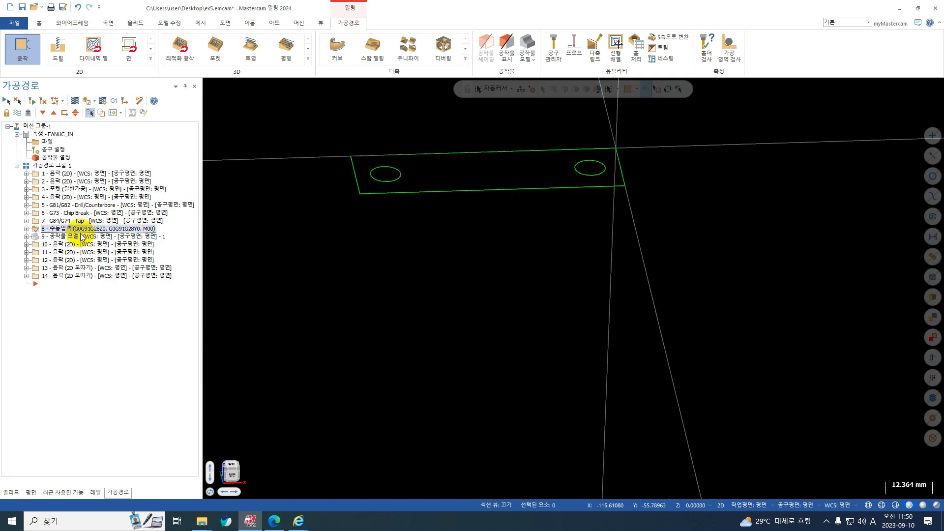
key(t)
key(t)
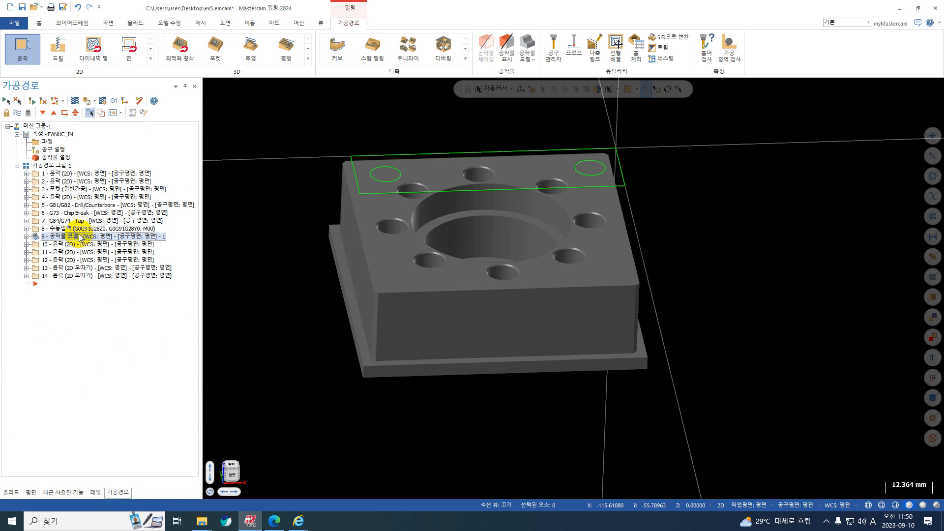
- Verify operations 10 through 14 on the mesh stock, playing the simulation past the tool change to the end, and close the simulator
click(55, 244)
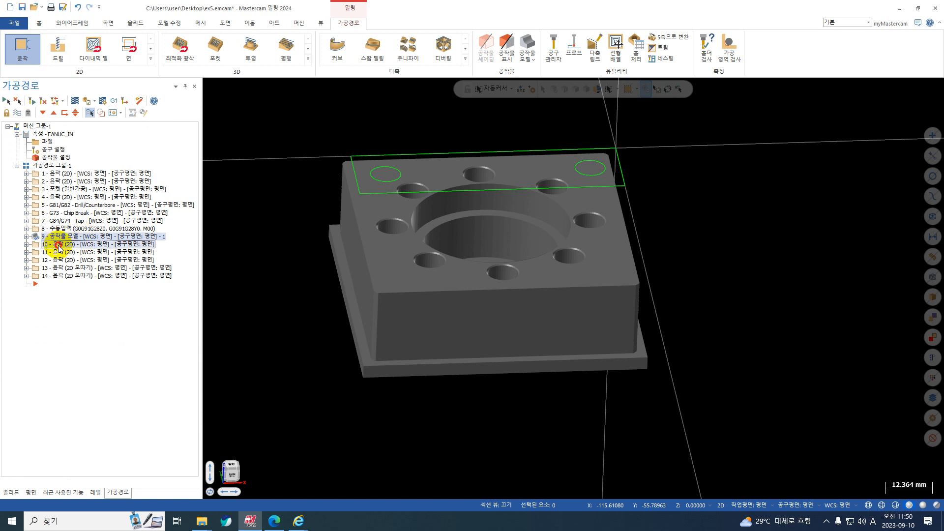
ctrl+click(60, 276)
shift+click(60, 276)
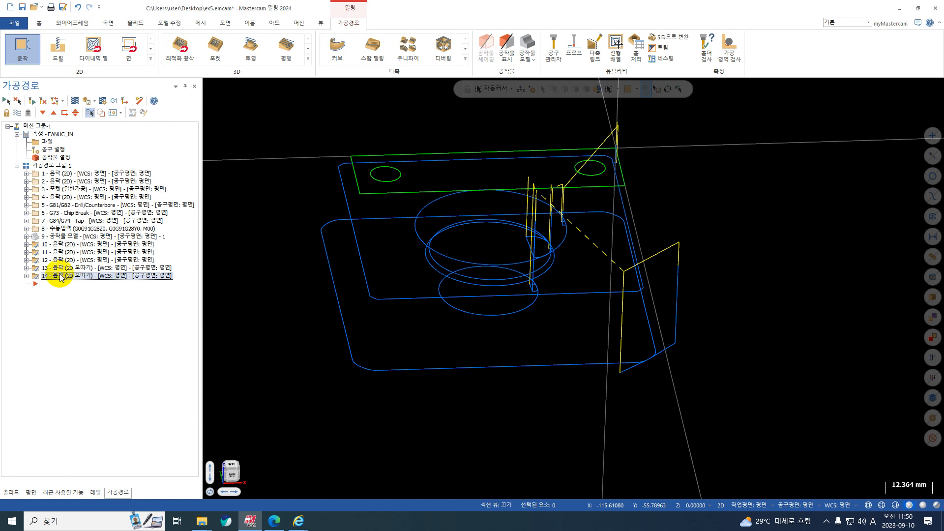
click(89, 99)
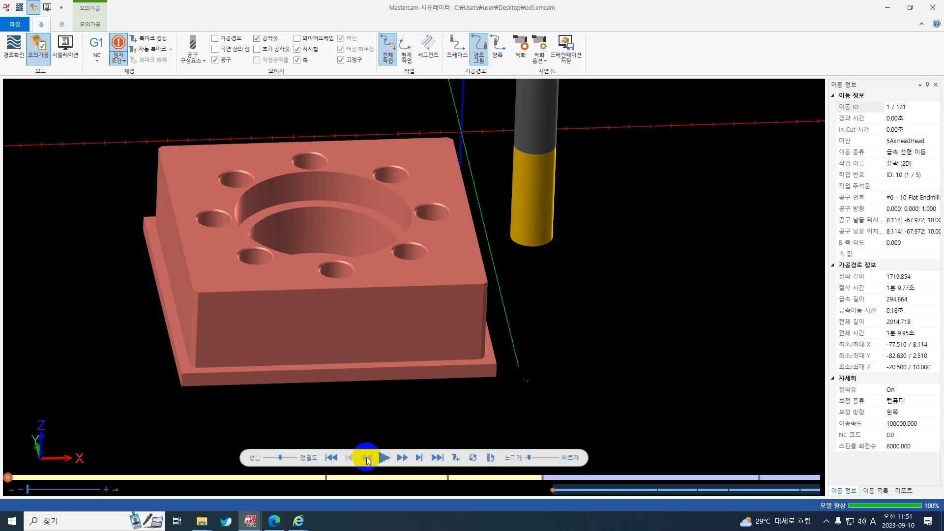
click(383, 458)
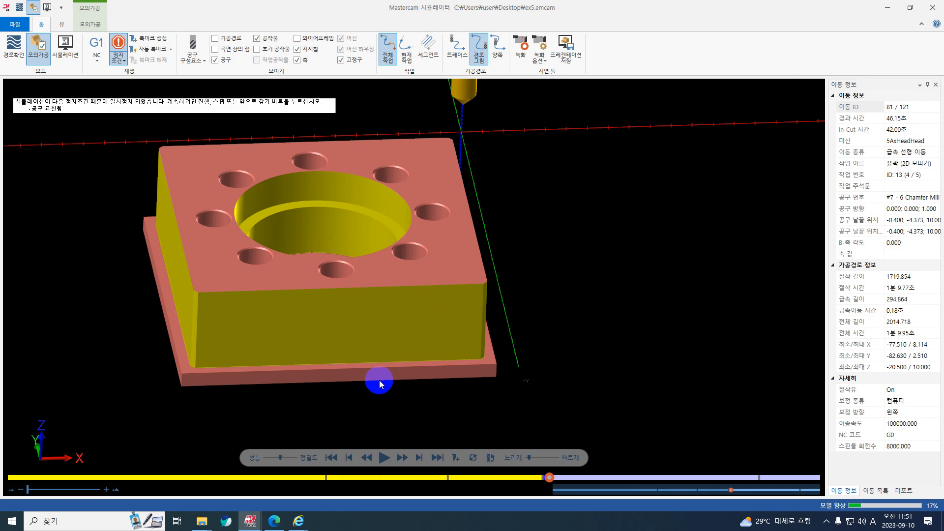
click(385, 459)
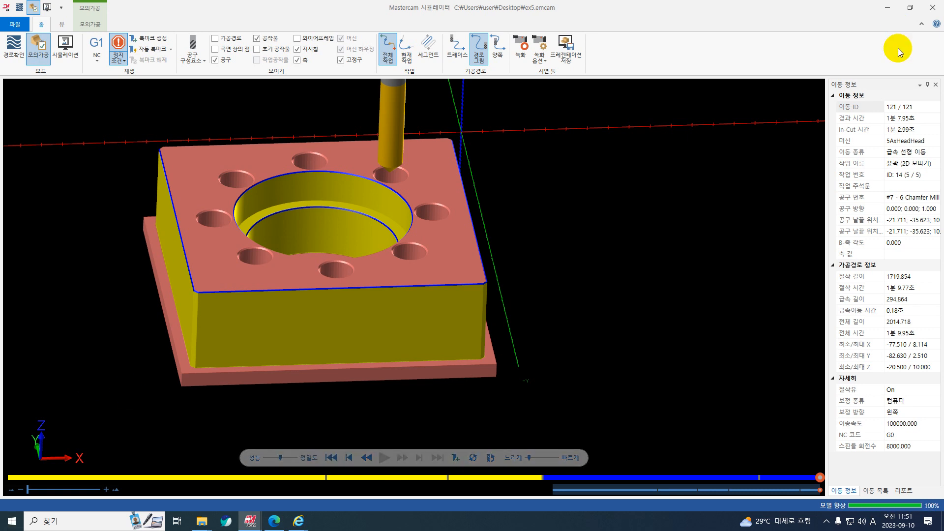
click(937, 6)
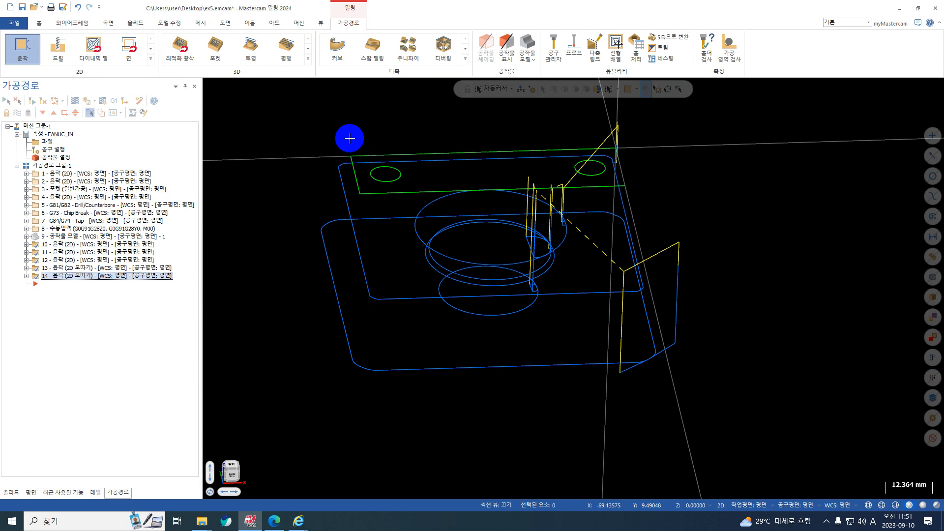
- Reopen the stock setup and start adding stock from an STL file, browsing to the desktop folder
click(55, 158)
click(55, 159)
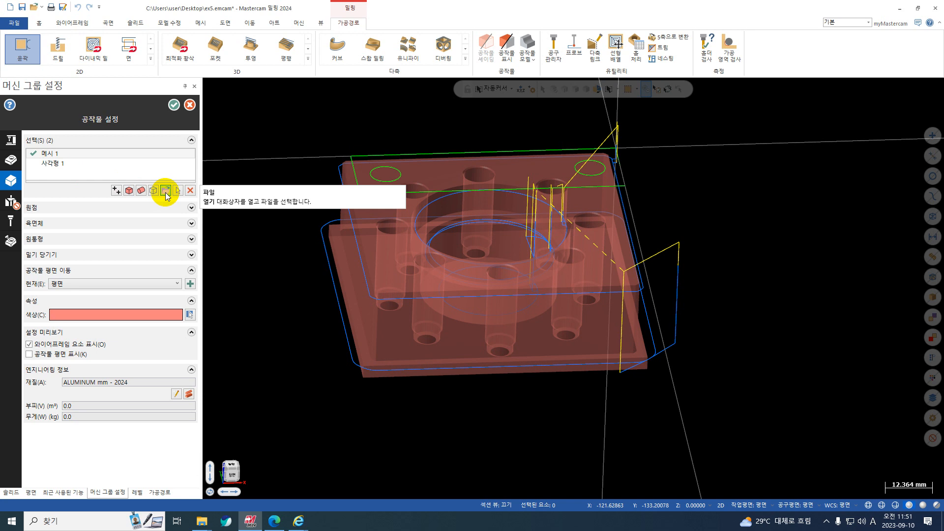
click(166, 193)
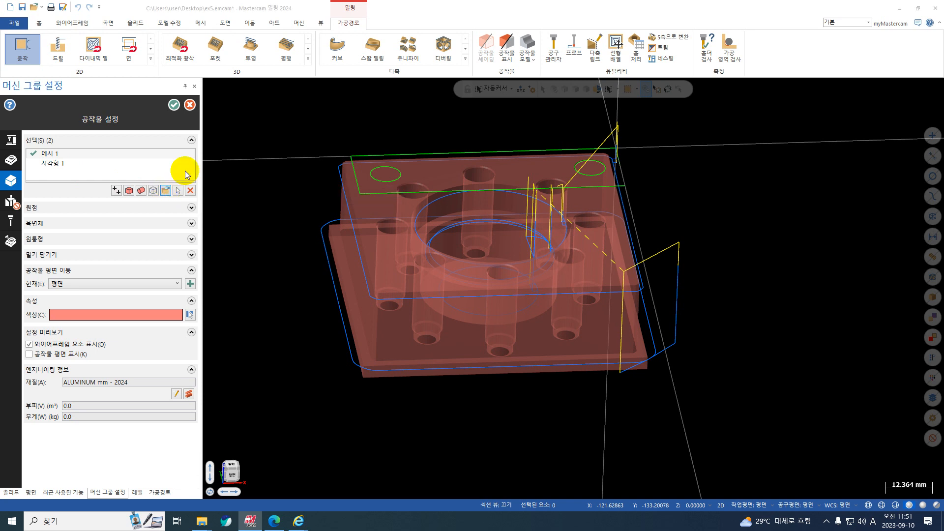
click(44, 134)
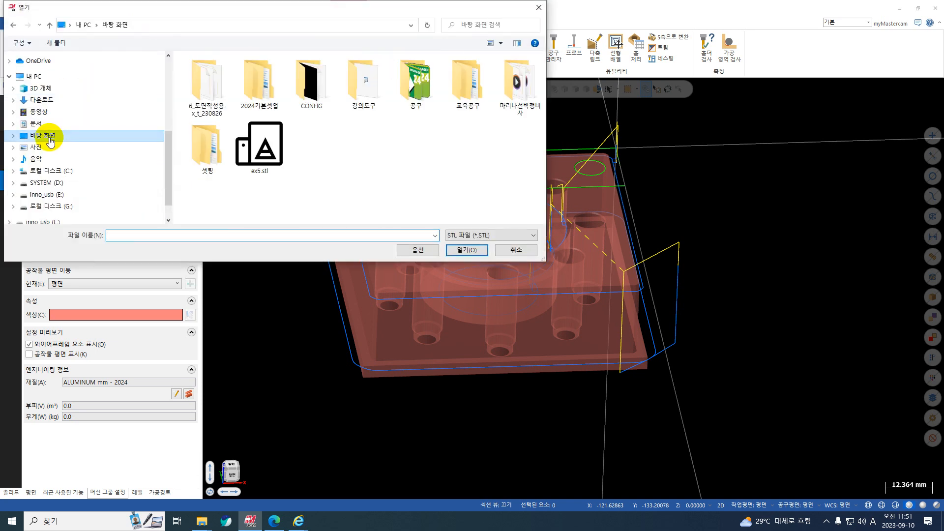